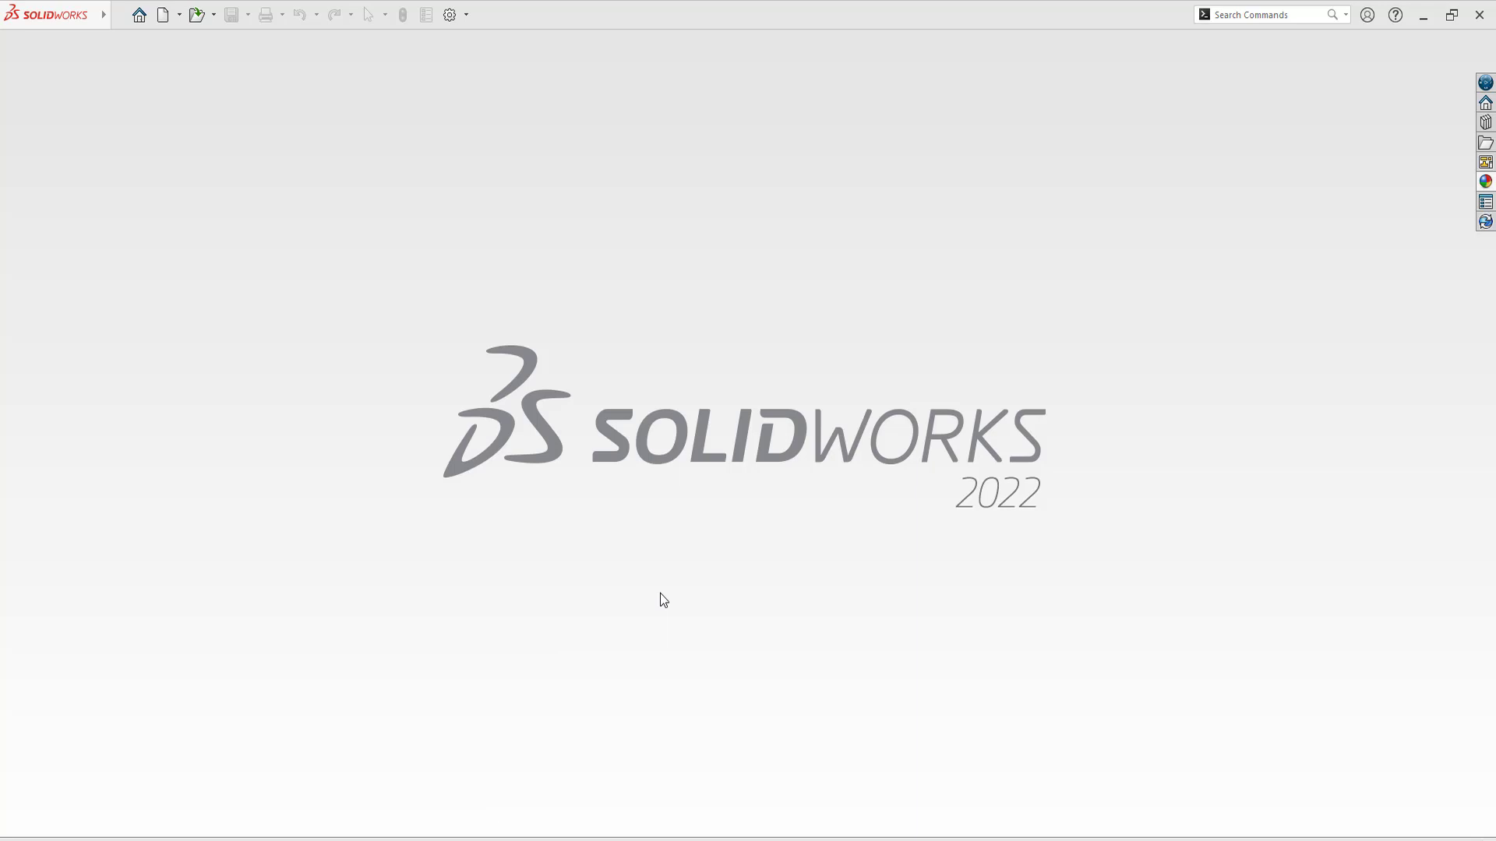
Step: Create a new part and start a sketch on the Right Plane
{"action": "key", "text": "alt+Tab"}
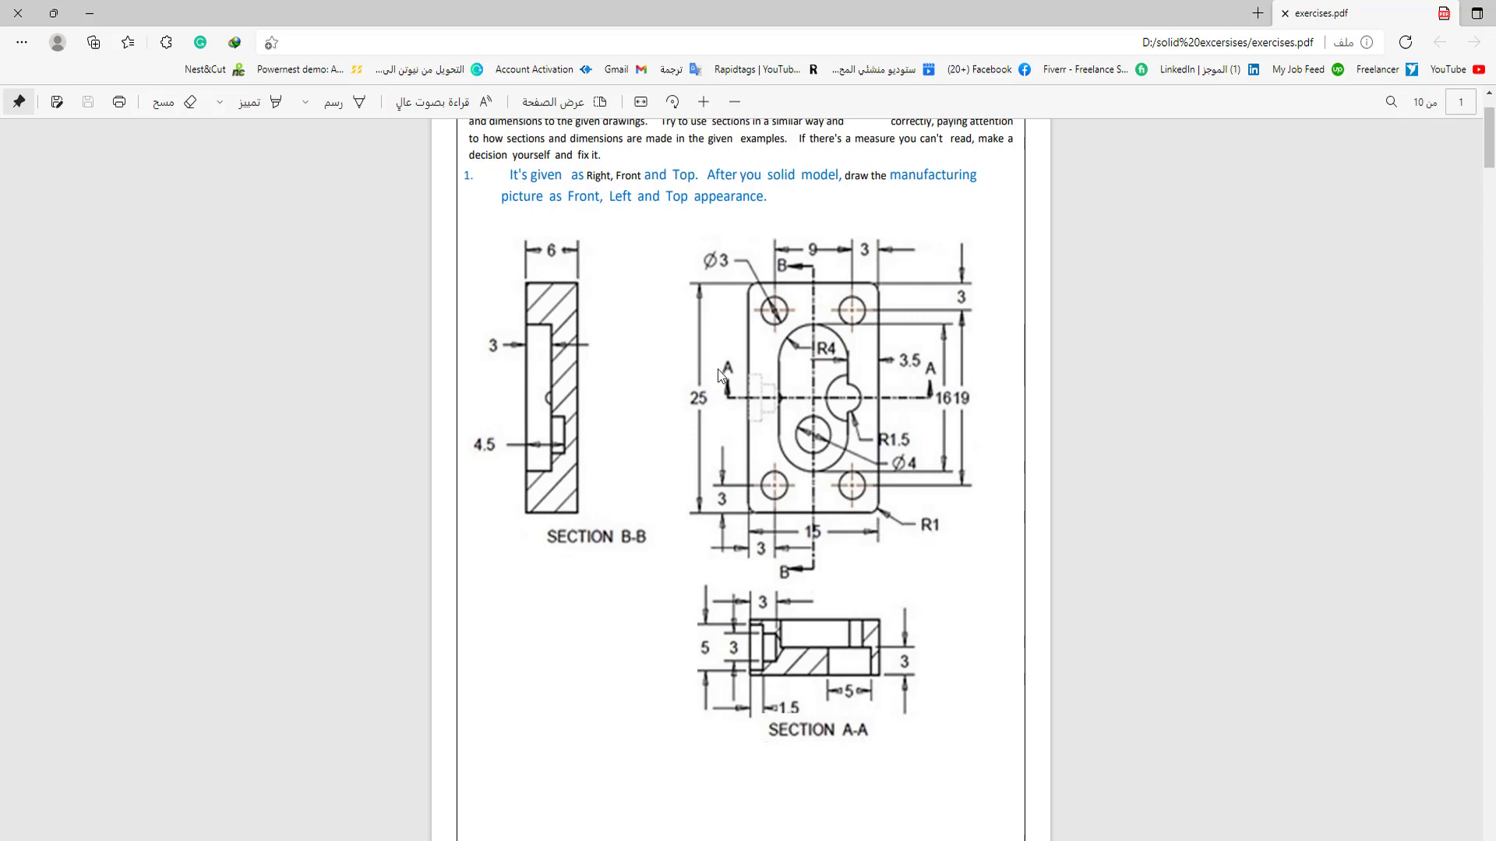
{"action": "left_click", "coordinate": [662, 835]}
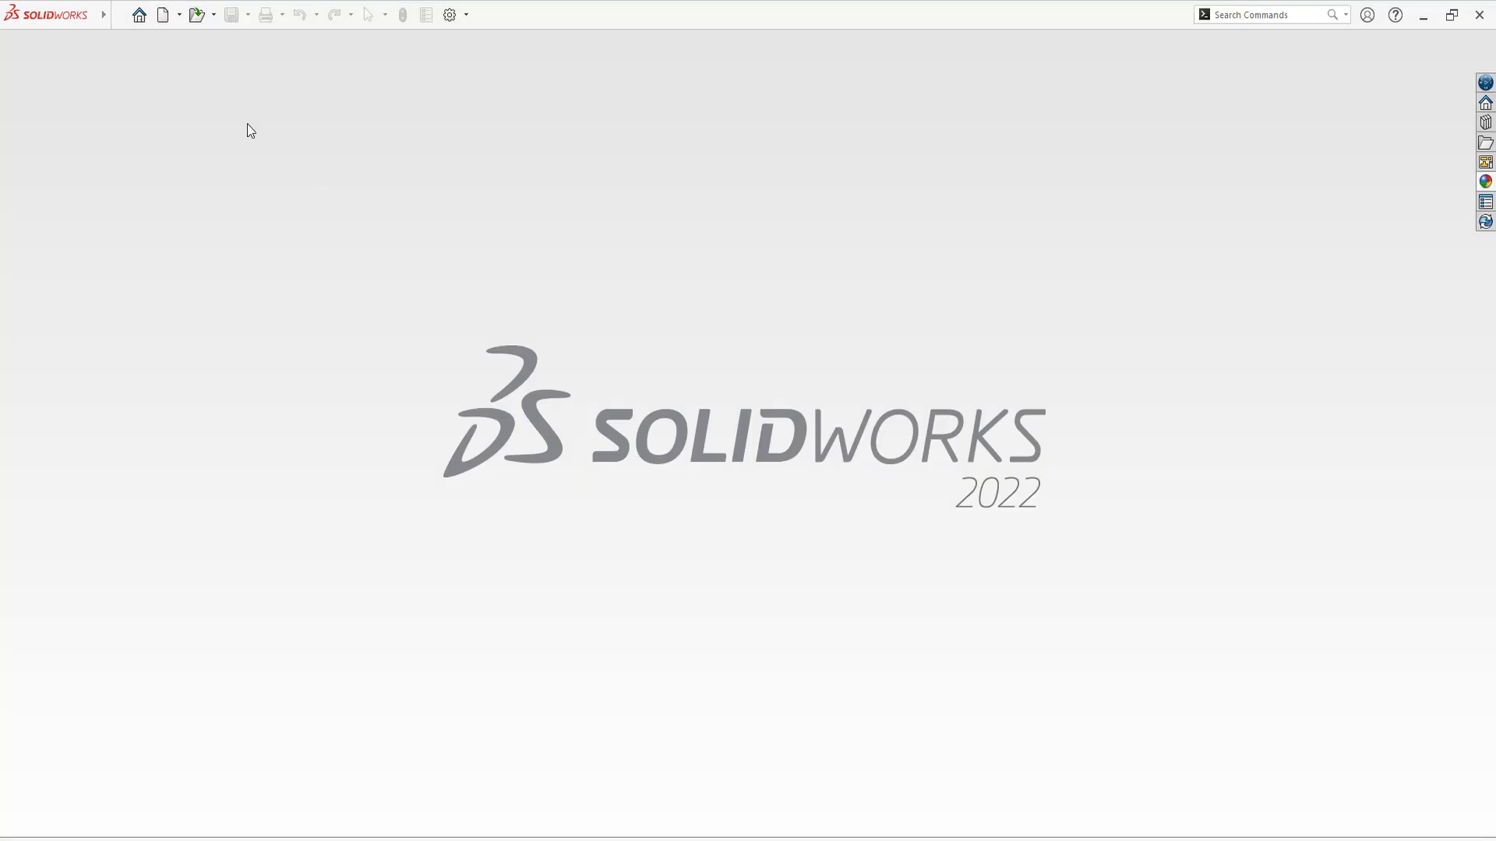
{"action": "left_click", "coordinate": [162, 17]}
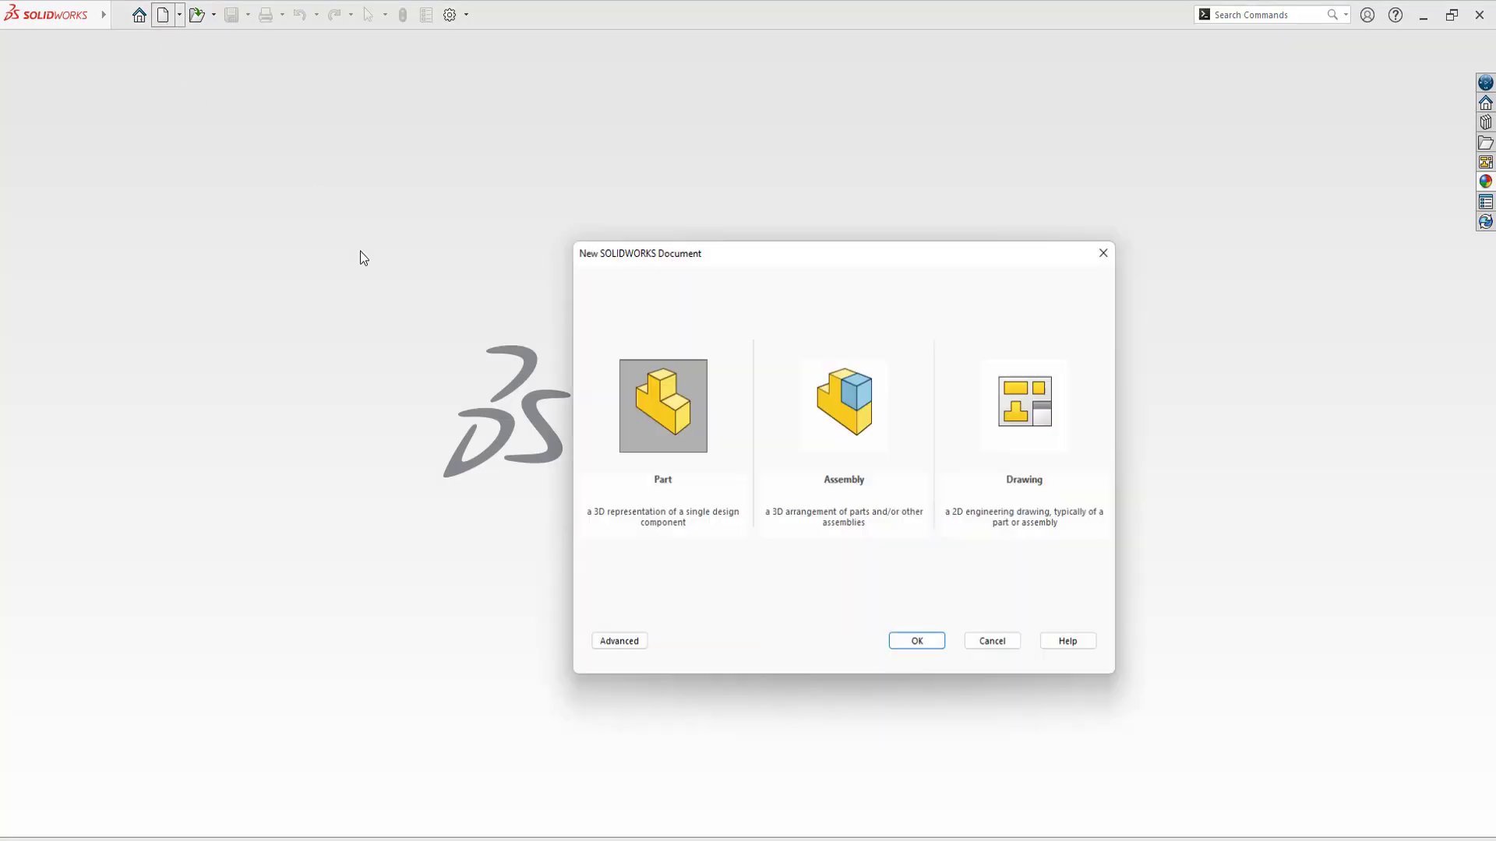
{"action": "left_click", "coordinate": [913, 642]}
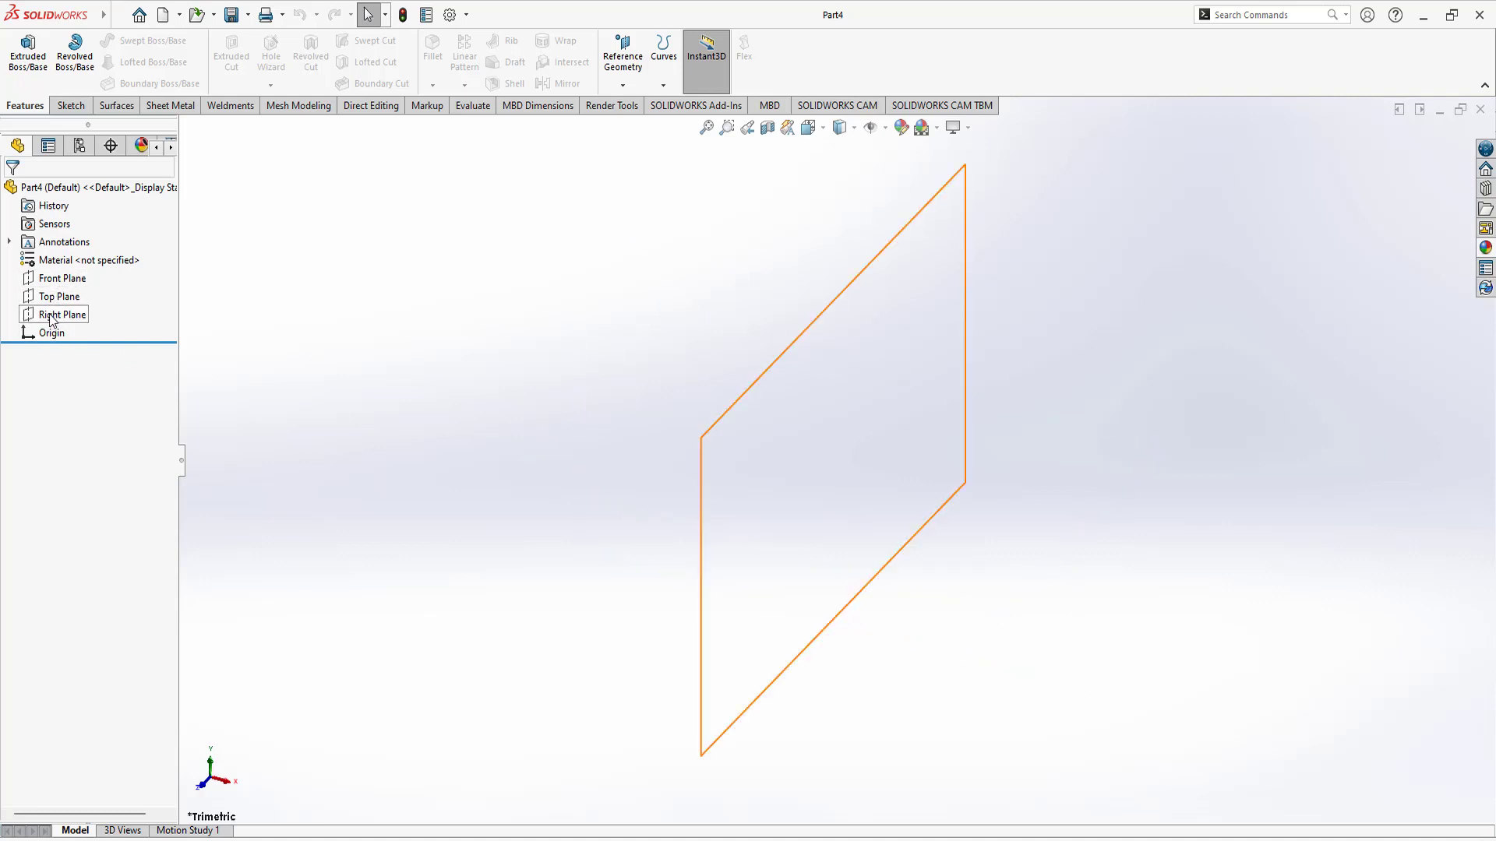
{"action": "left_click", "coordinate": [56, 316]}
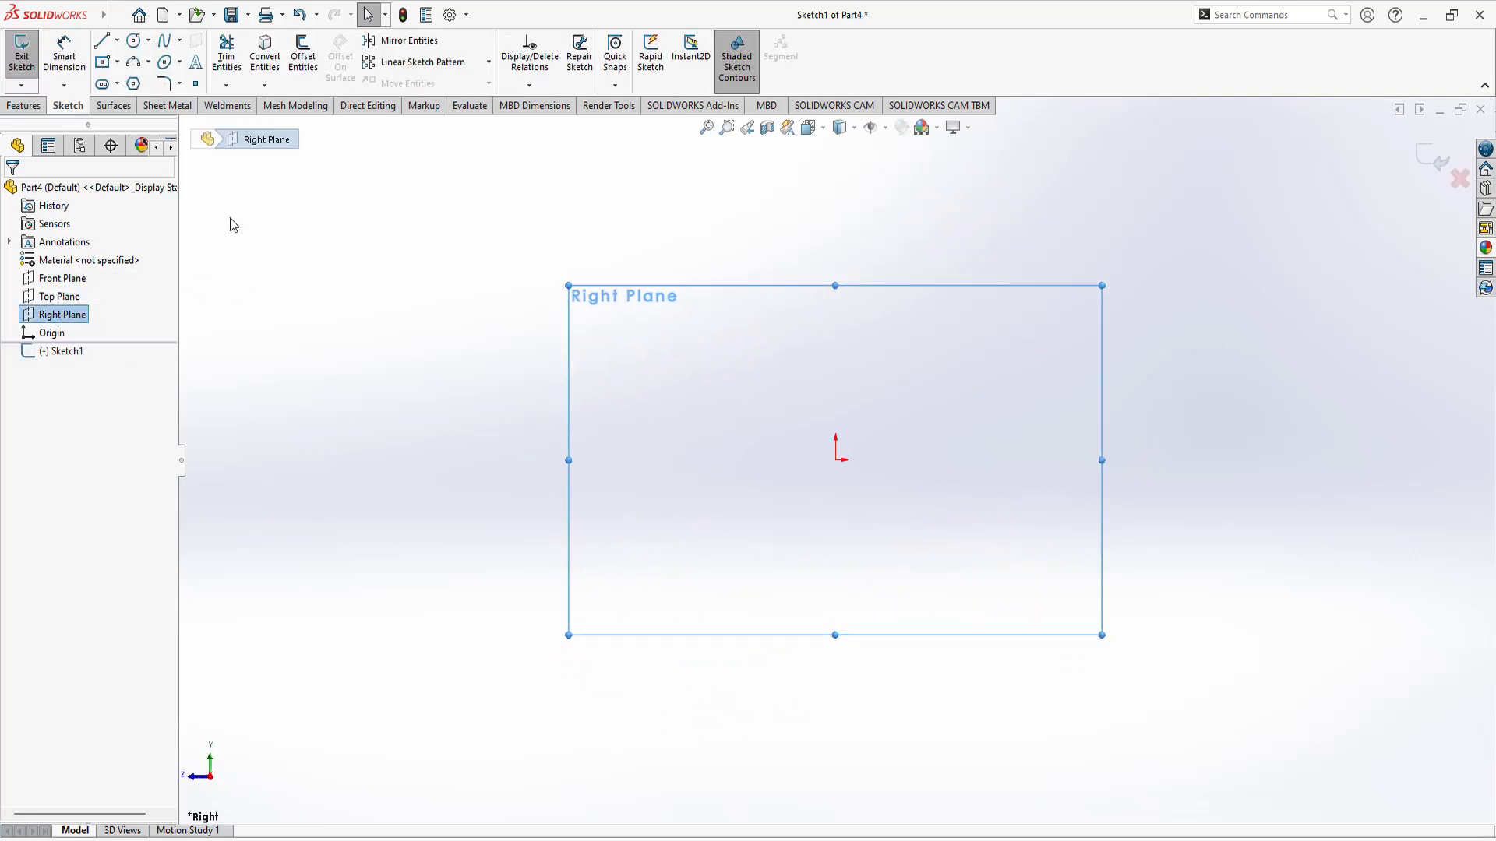
Step: Draw a center rectangle centred on the origin
{"action": "left_click", "coordinate": [102, 63]}
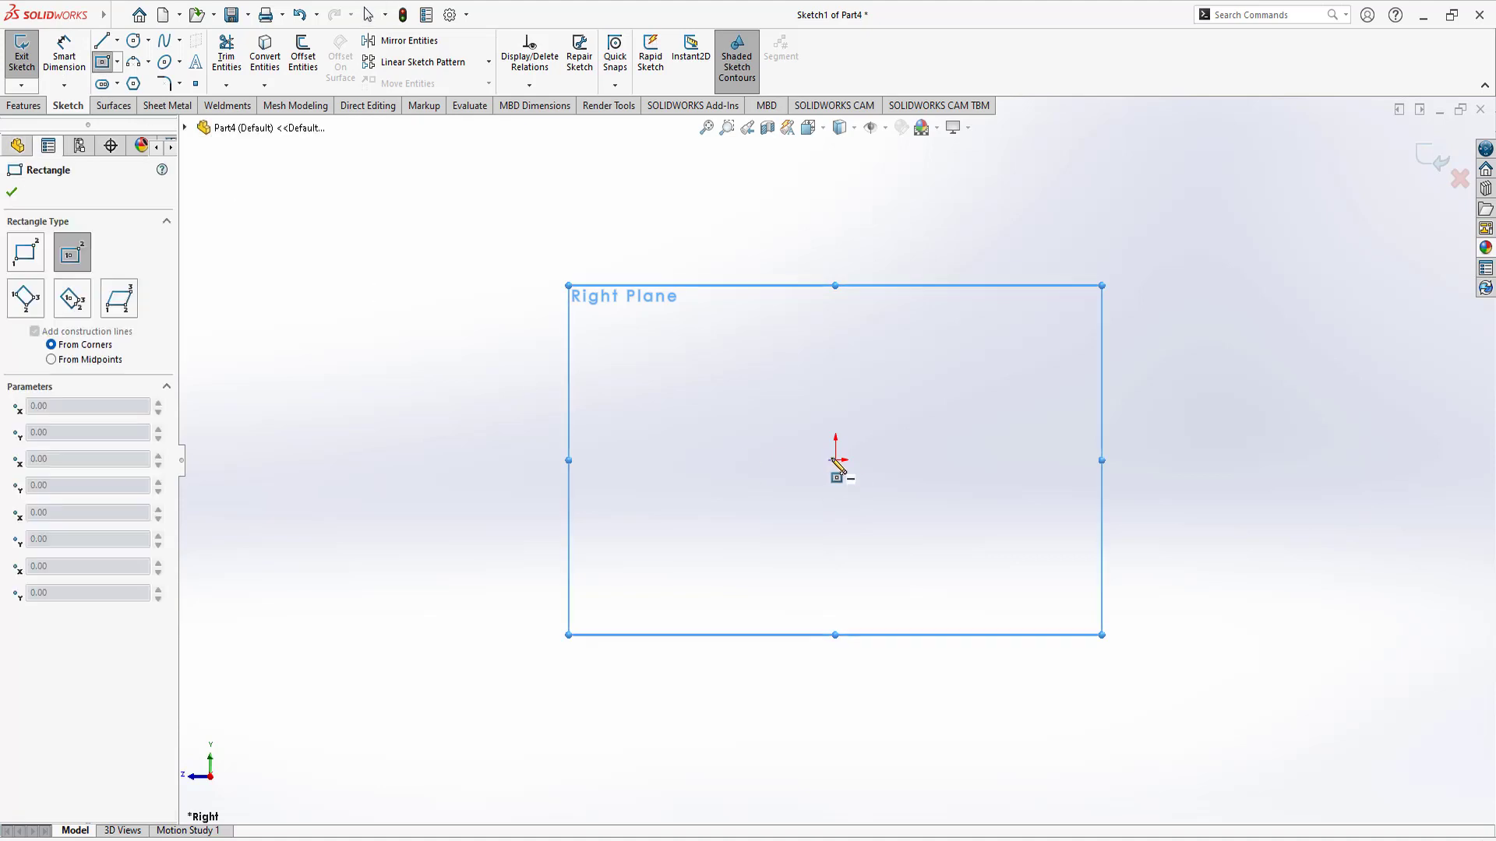
{"action": "left_click", "coordinate": [836, 460]}
{"action": "left_click", "coordinate": [1015, 686]}
{"action": "right_click", "coordinate": [545, 403]}
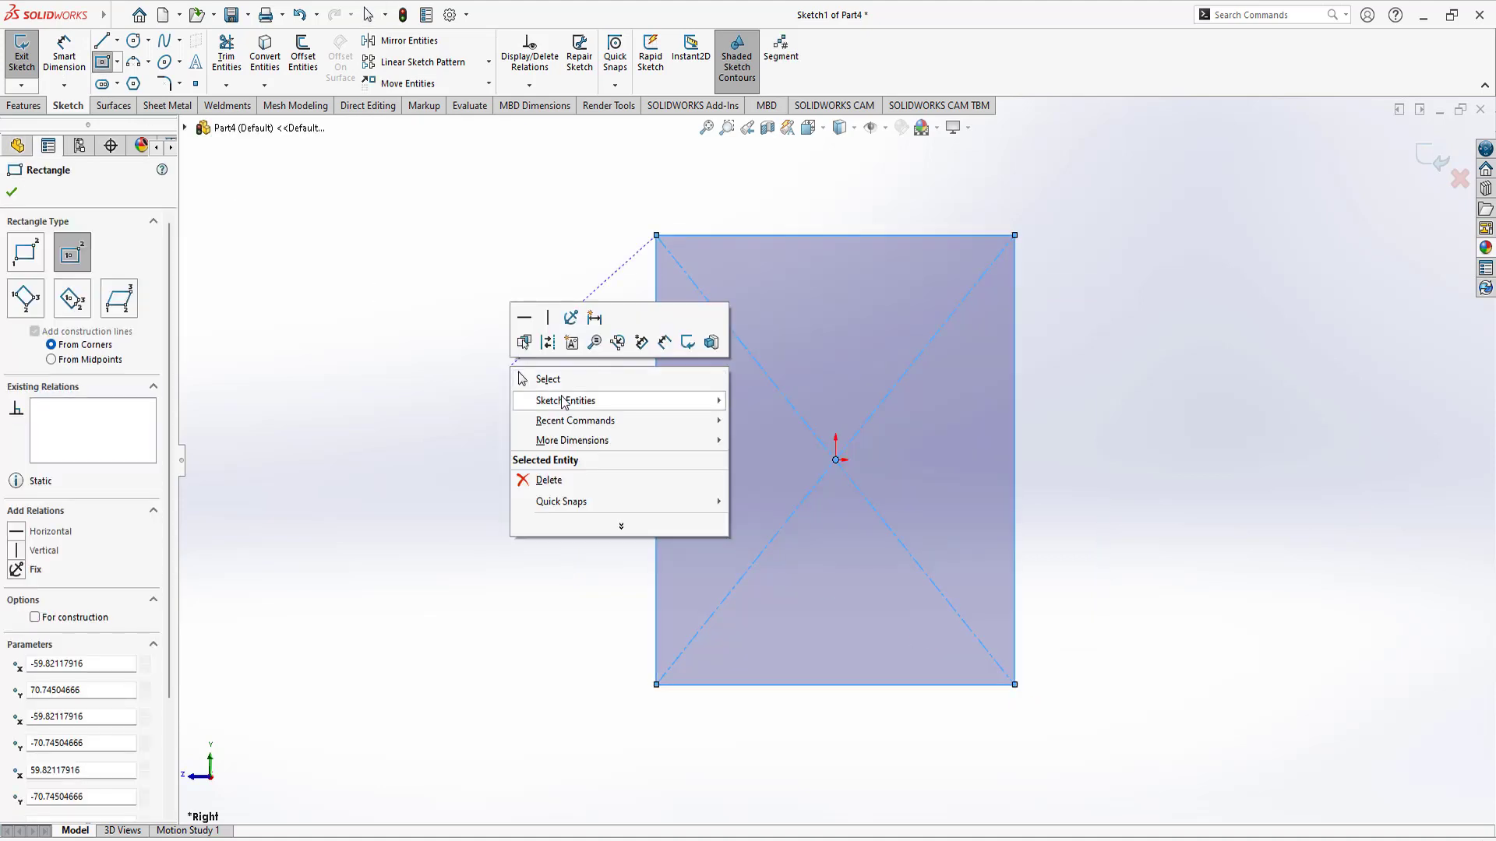
{"action": "left_click", "coordinate": [550, 399]}
Step: Add construction centrelines from the origin to the top and right edge midpoints
{"action": "right_click_drag", "start_coordinate": [550, 399], "coordinate": [588, 333]}
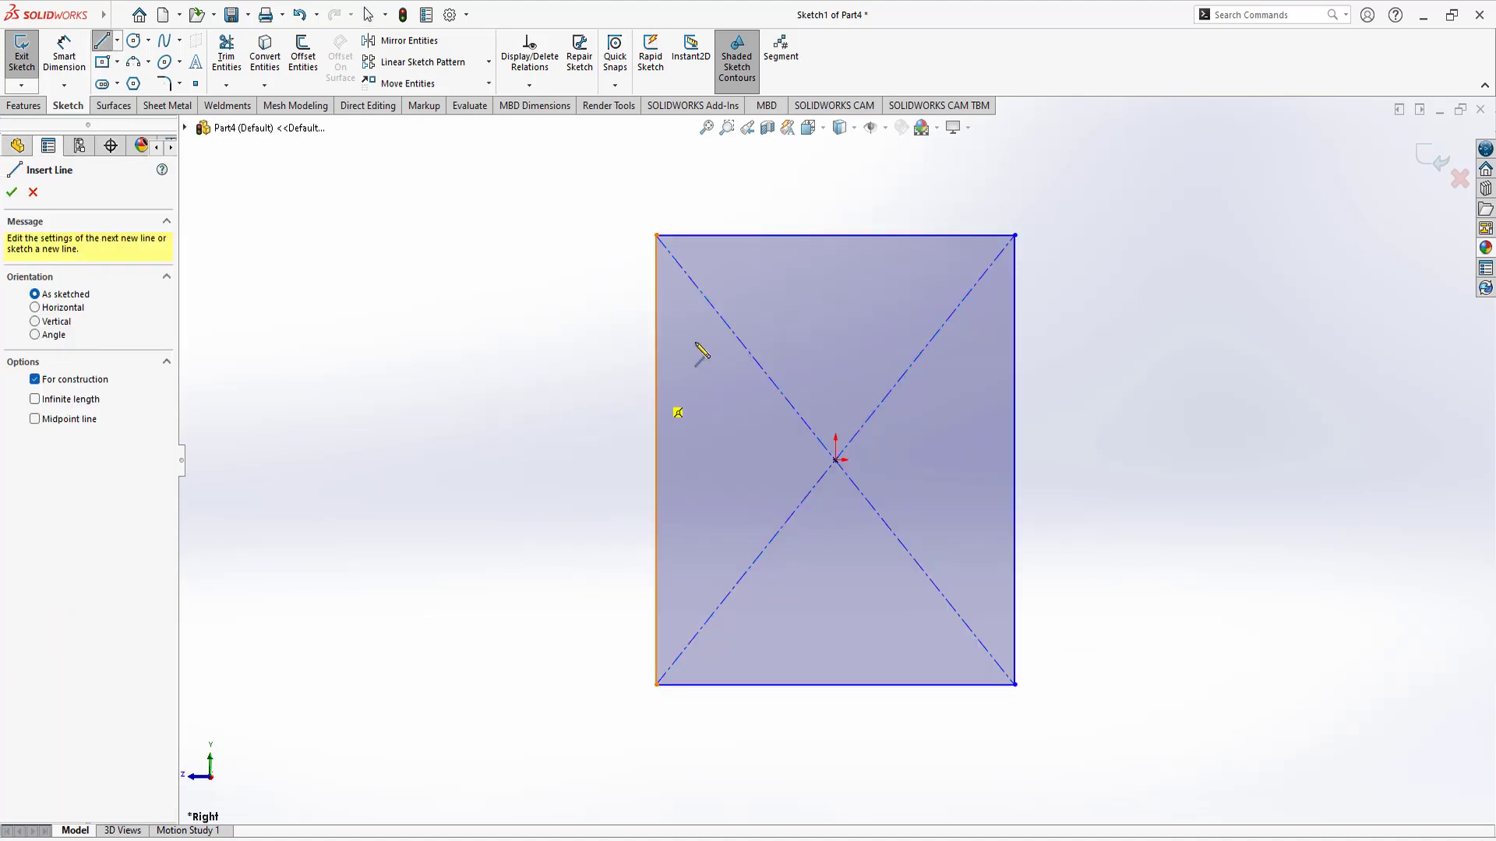
{"action": "left_click", "coordinate": [835, 234]}
{"action": "left_click", "coordinate": [836, 459]}
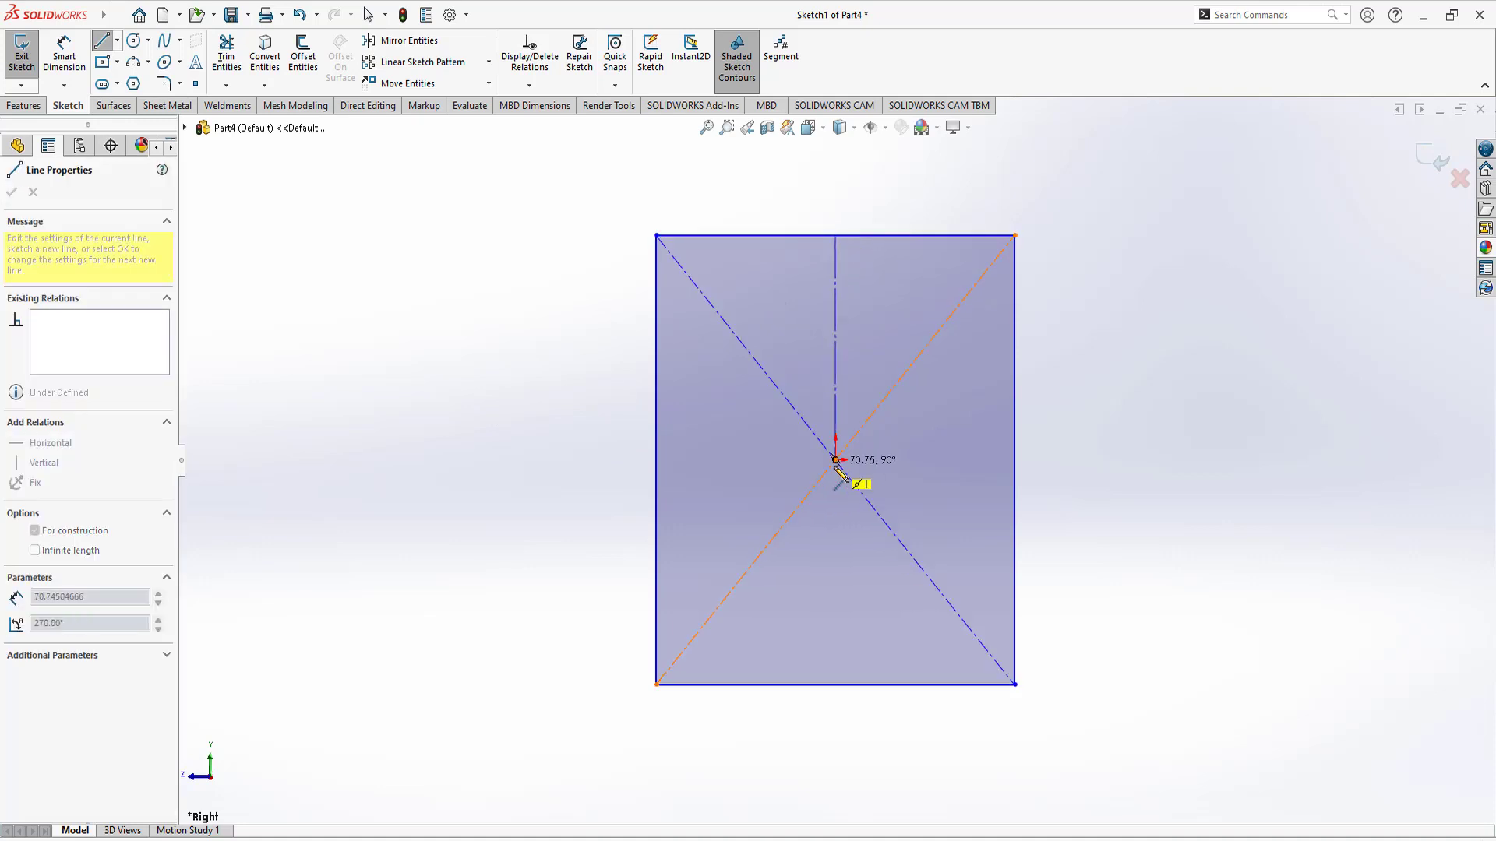
{"action": "left_click", "coordinate": [1015, 459]}
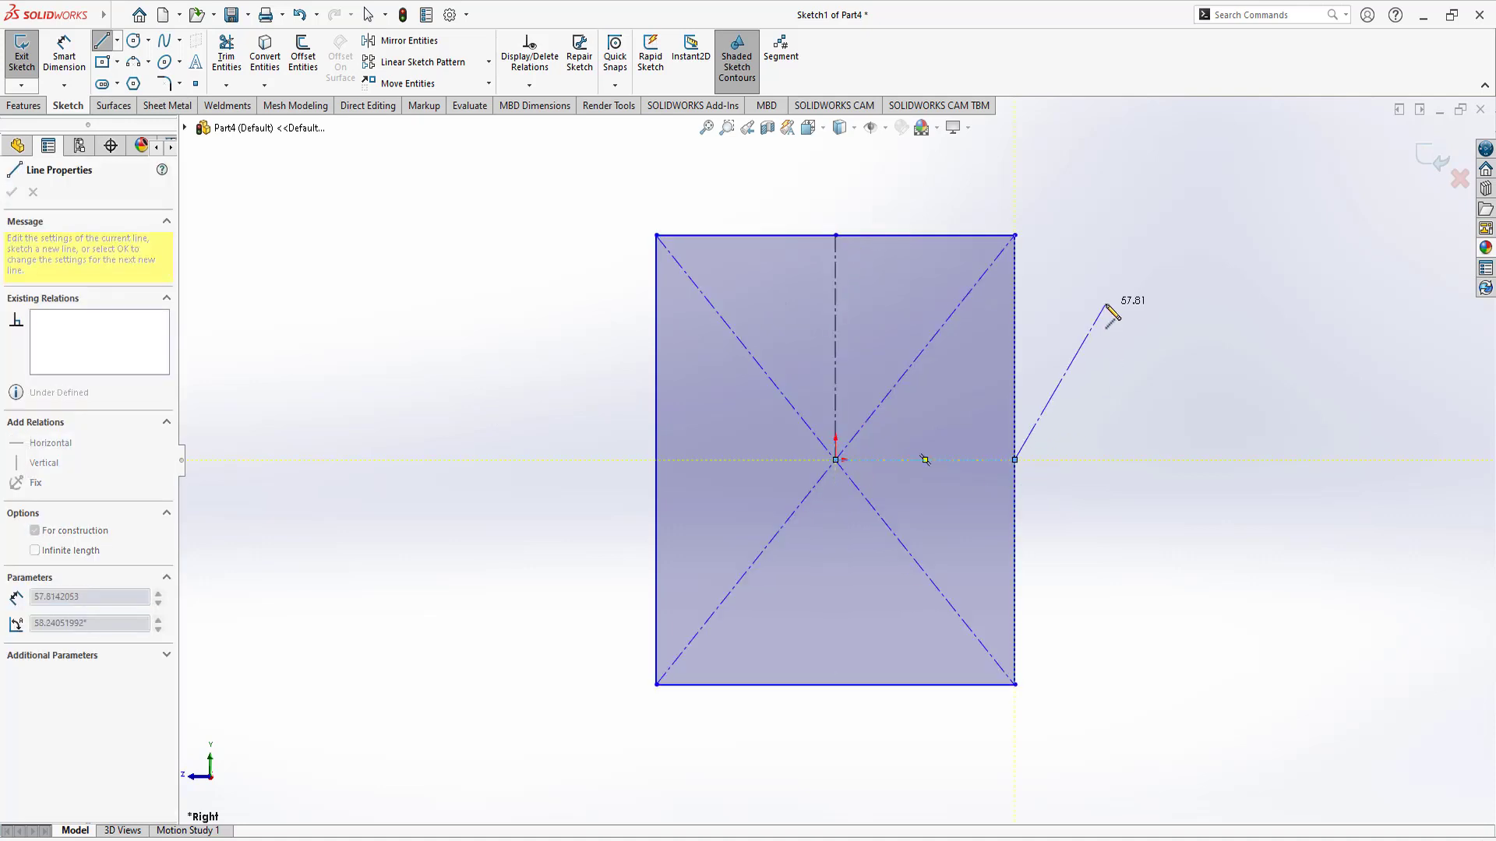
{"action": "right_click", "coordinate": [1107, 240]}
{"action": "left_click", "coordinate": [1144, 311]}
Step: Draw a small circle near the rectangle's top-right corner
{"action": "right_click_drag", "start_coordinate": [1163, 330], "coordinate": [1243, 327]}
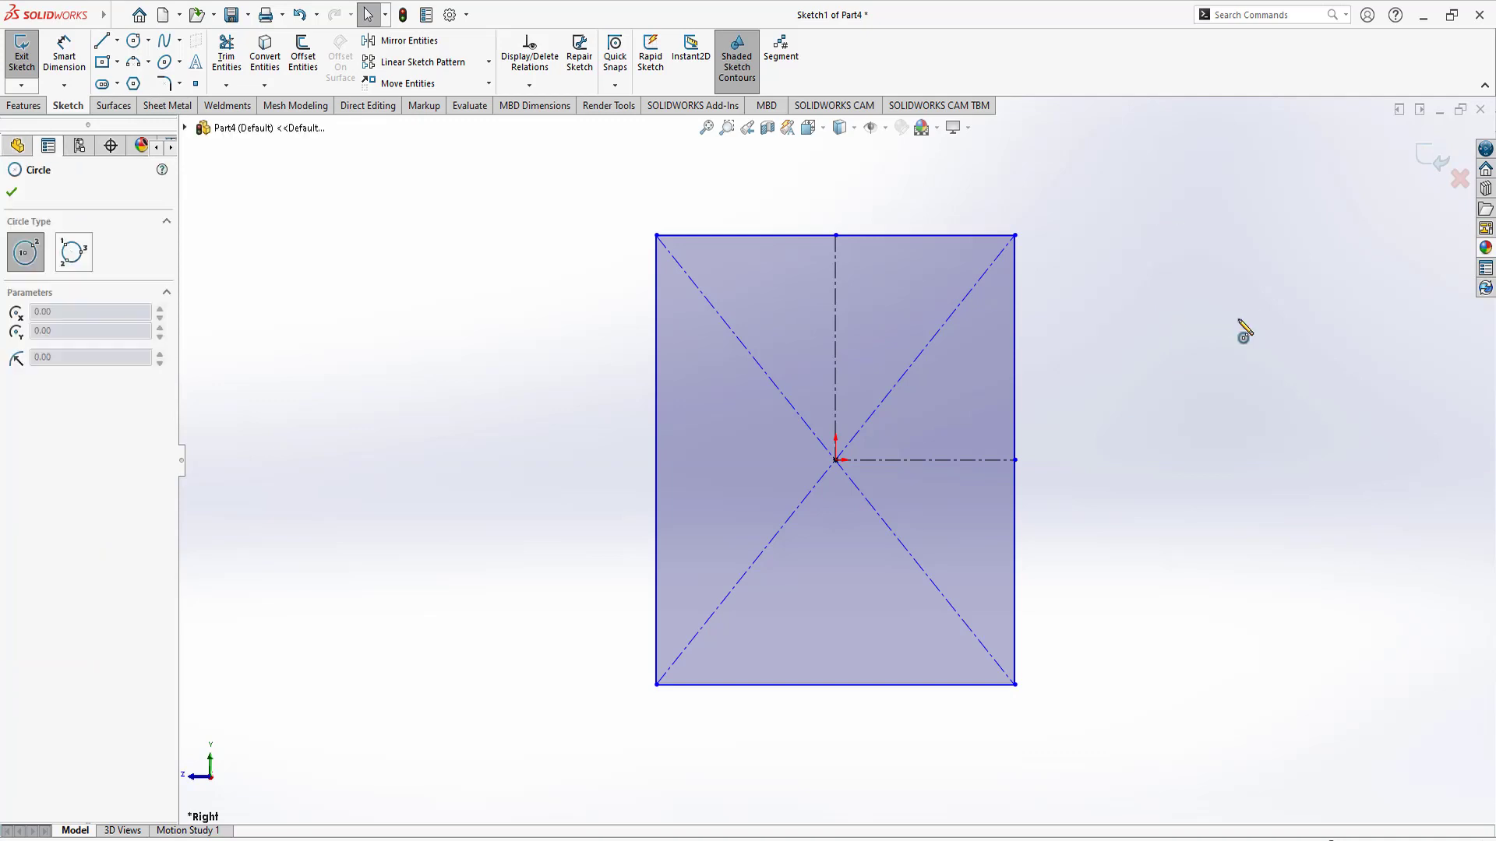
{"action": "left_click", "coordinate": [947, 268]}
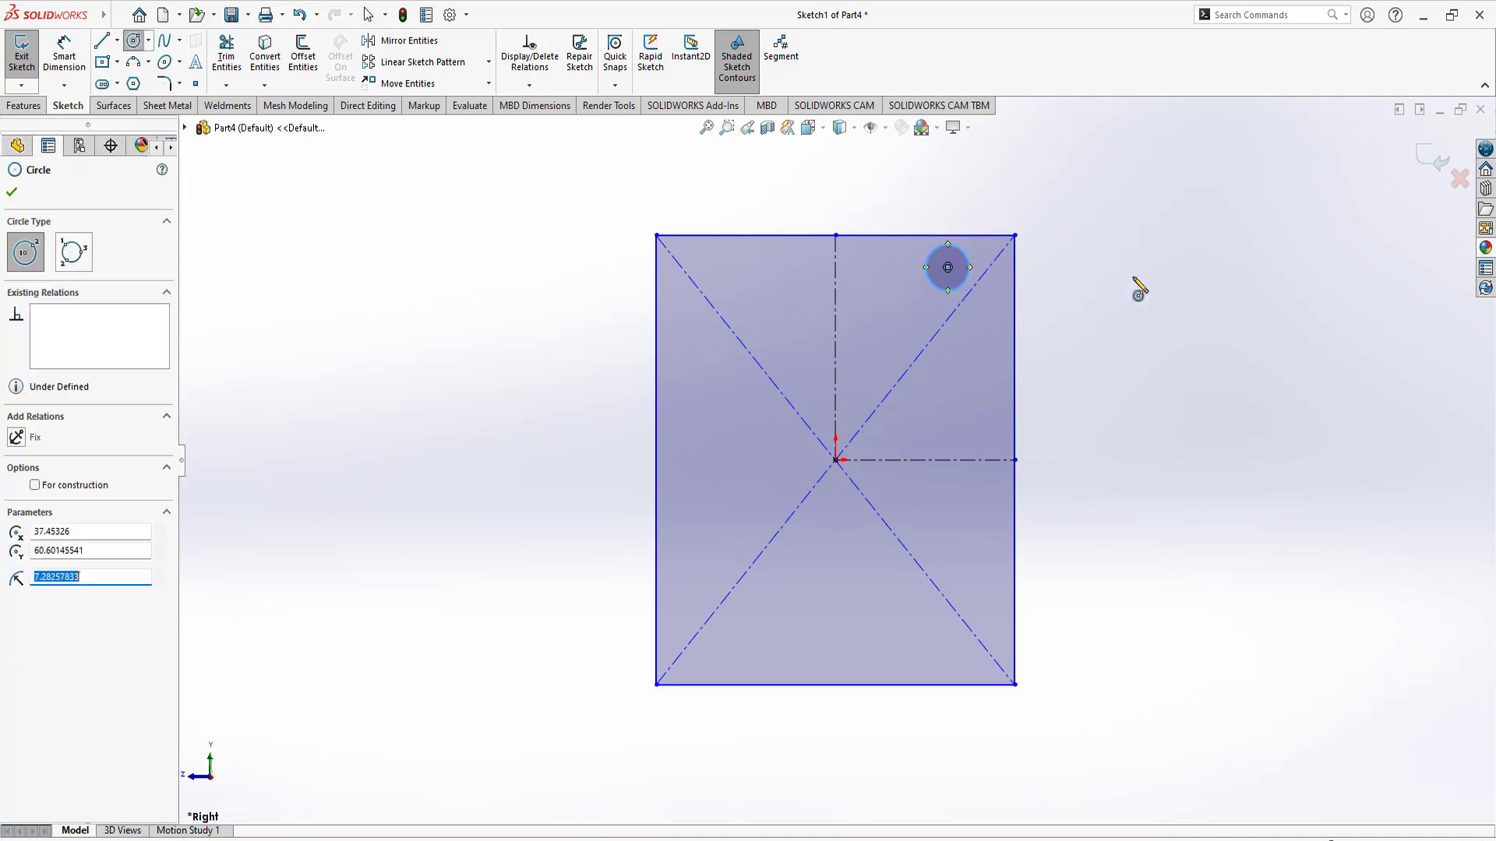
{"action": "right_click", "coordinate": [1132, 278]}
{"action": "left_click", "coordinate": [1165, 292]}
{"action": "right_click_drag", "start_coordinate": [1164, 334], "coordinate": [1131, 280]}
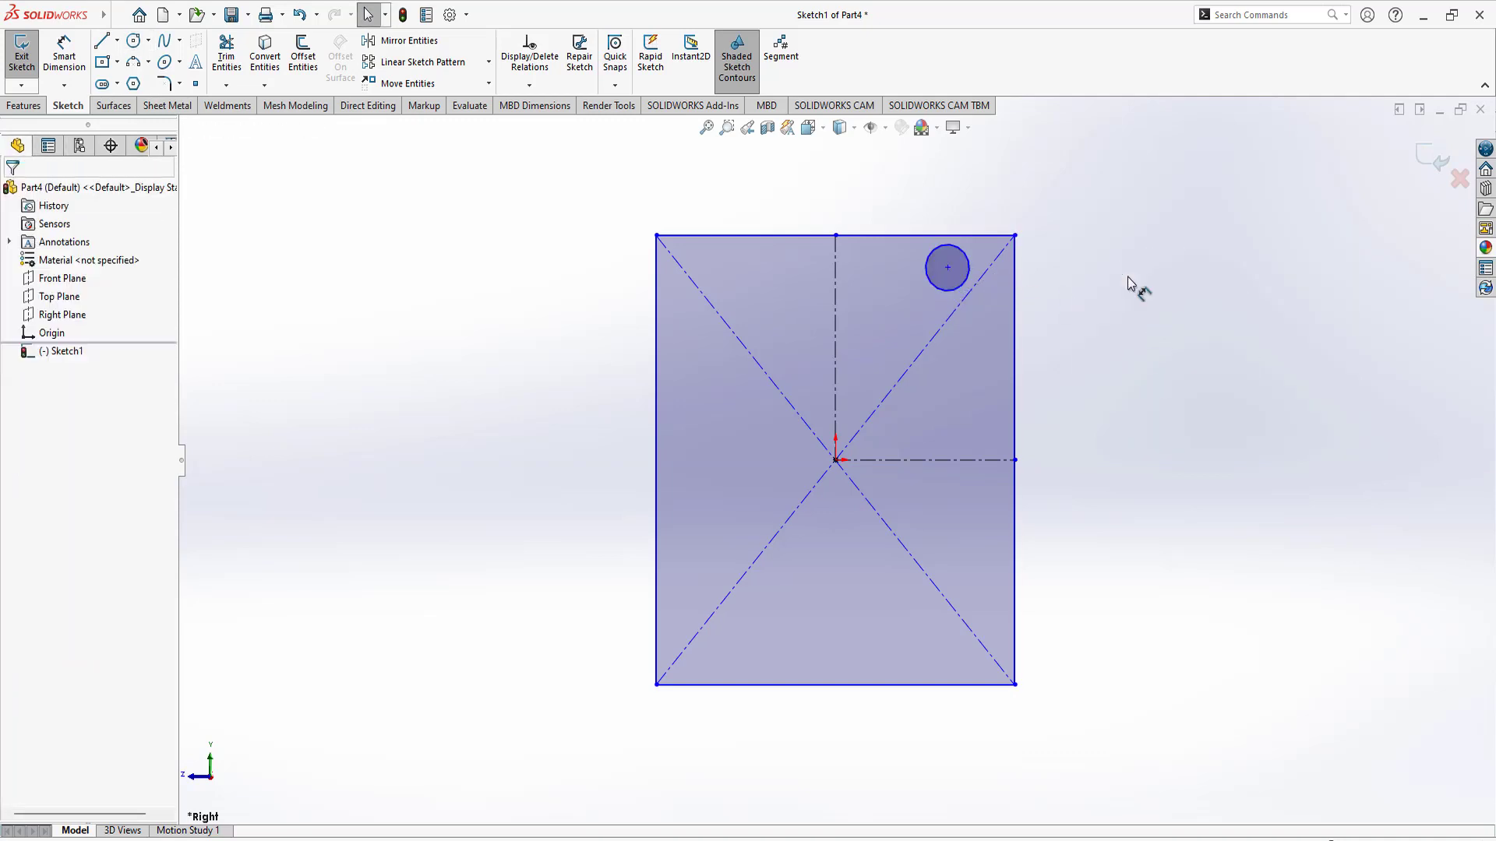
Step: Dimension the rectangle 25 tall and 15 wide
{"action": "left_click", "coordinate": [655, 373]}
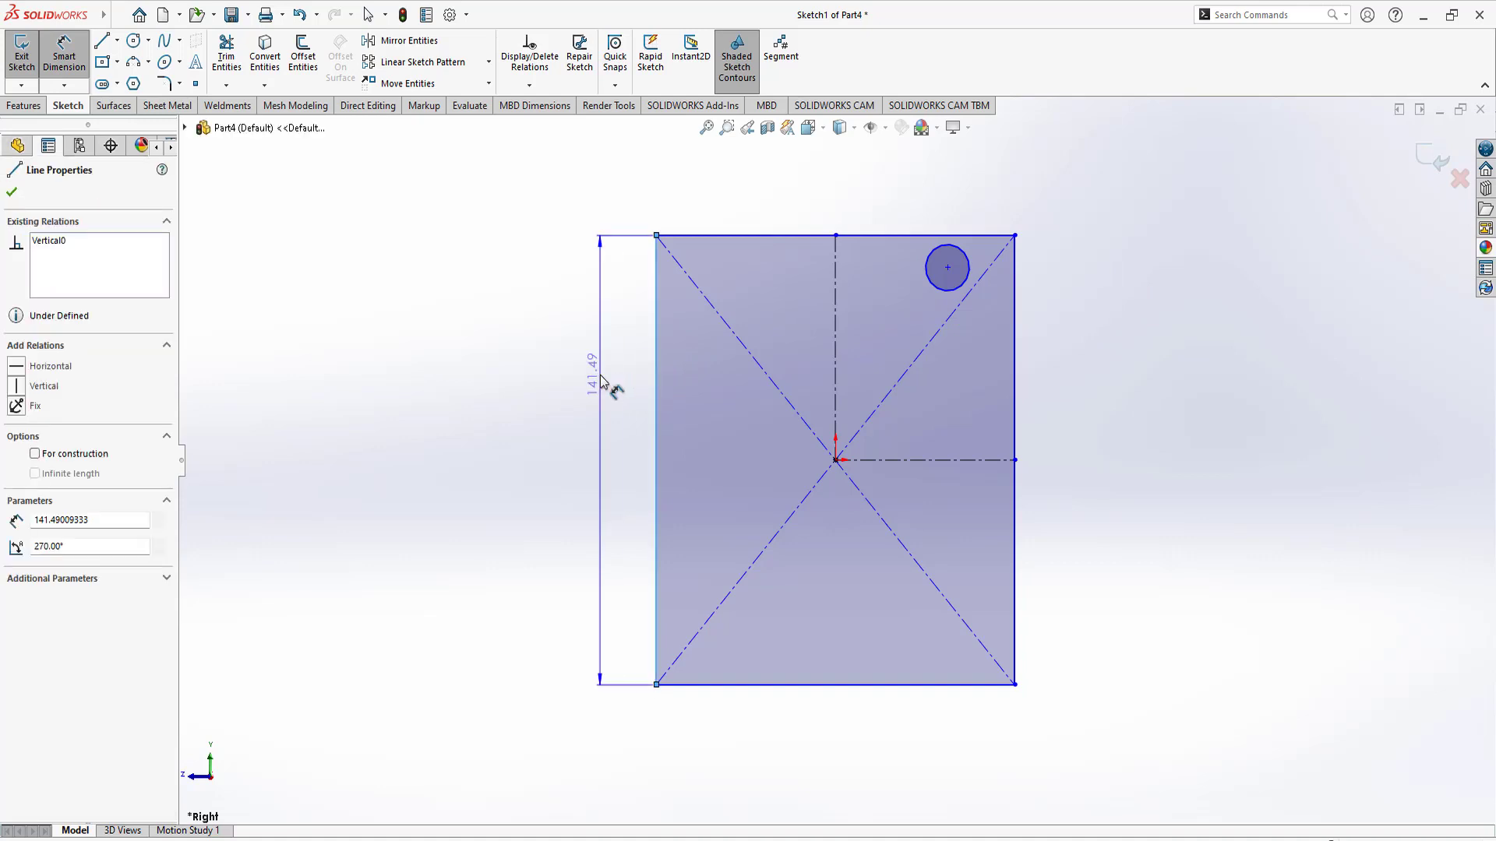
{"action": "left_click", "coordinate": [600, 387]}
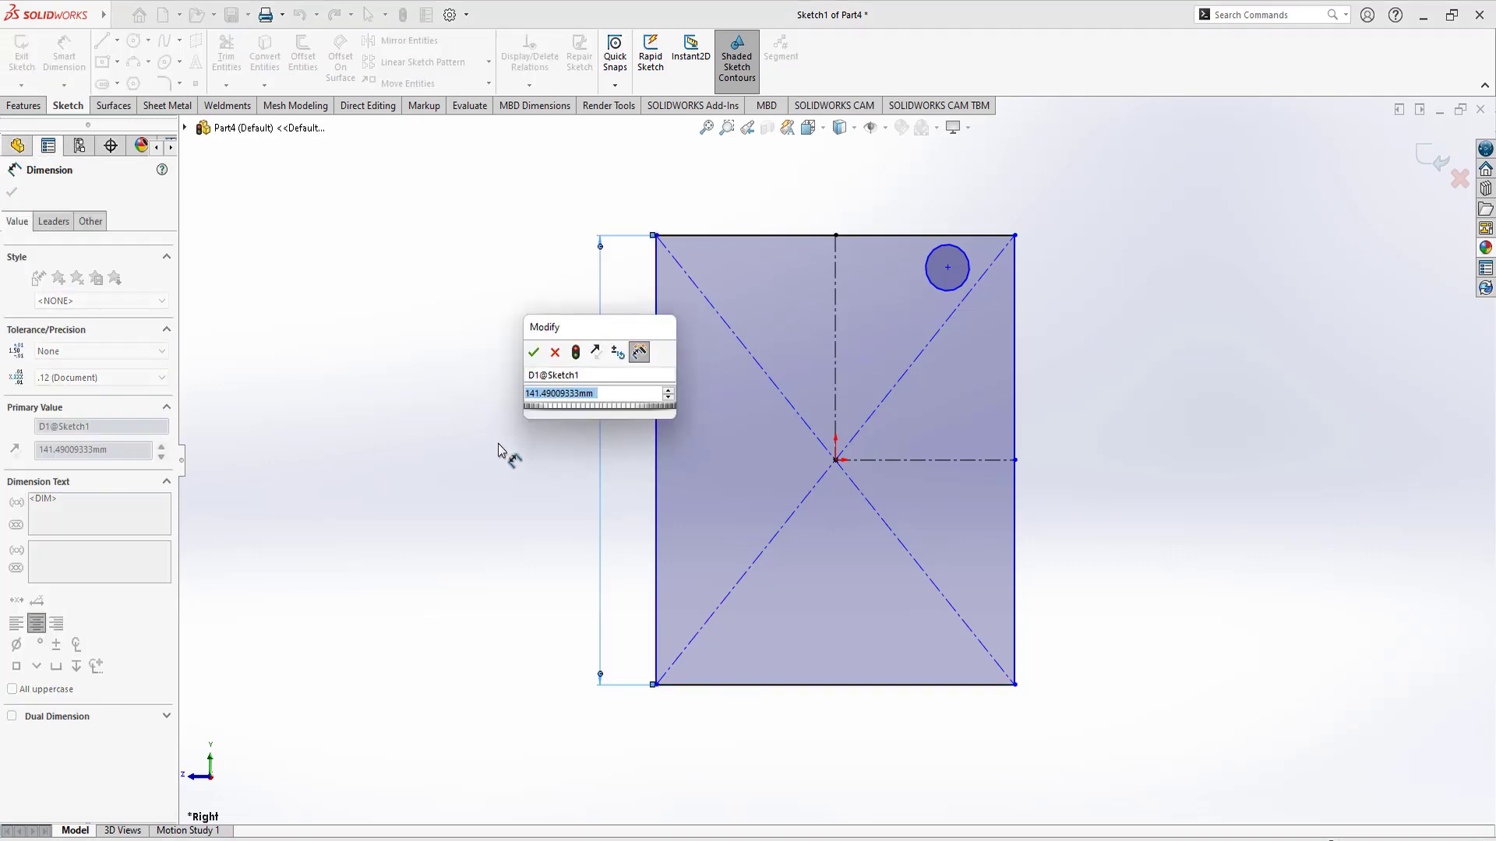
{"action": "type", "text": "25"}
{"action": "key", "text": "Return"}
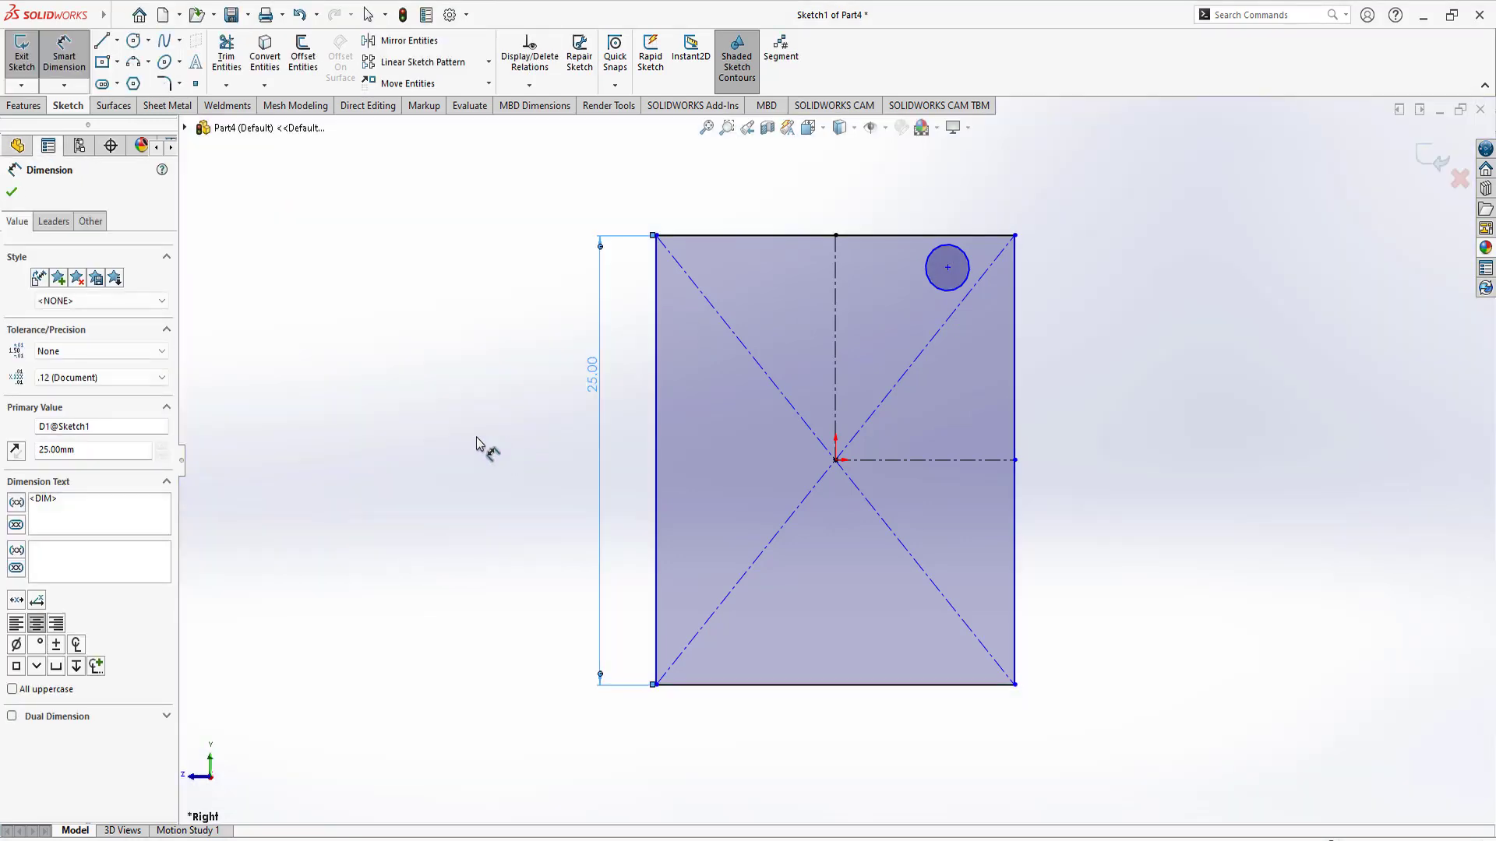
{"action": "left_click", "coordinate": [852, 686]}
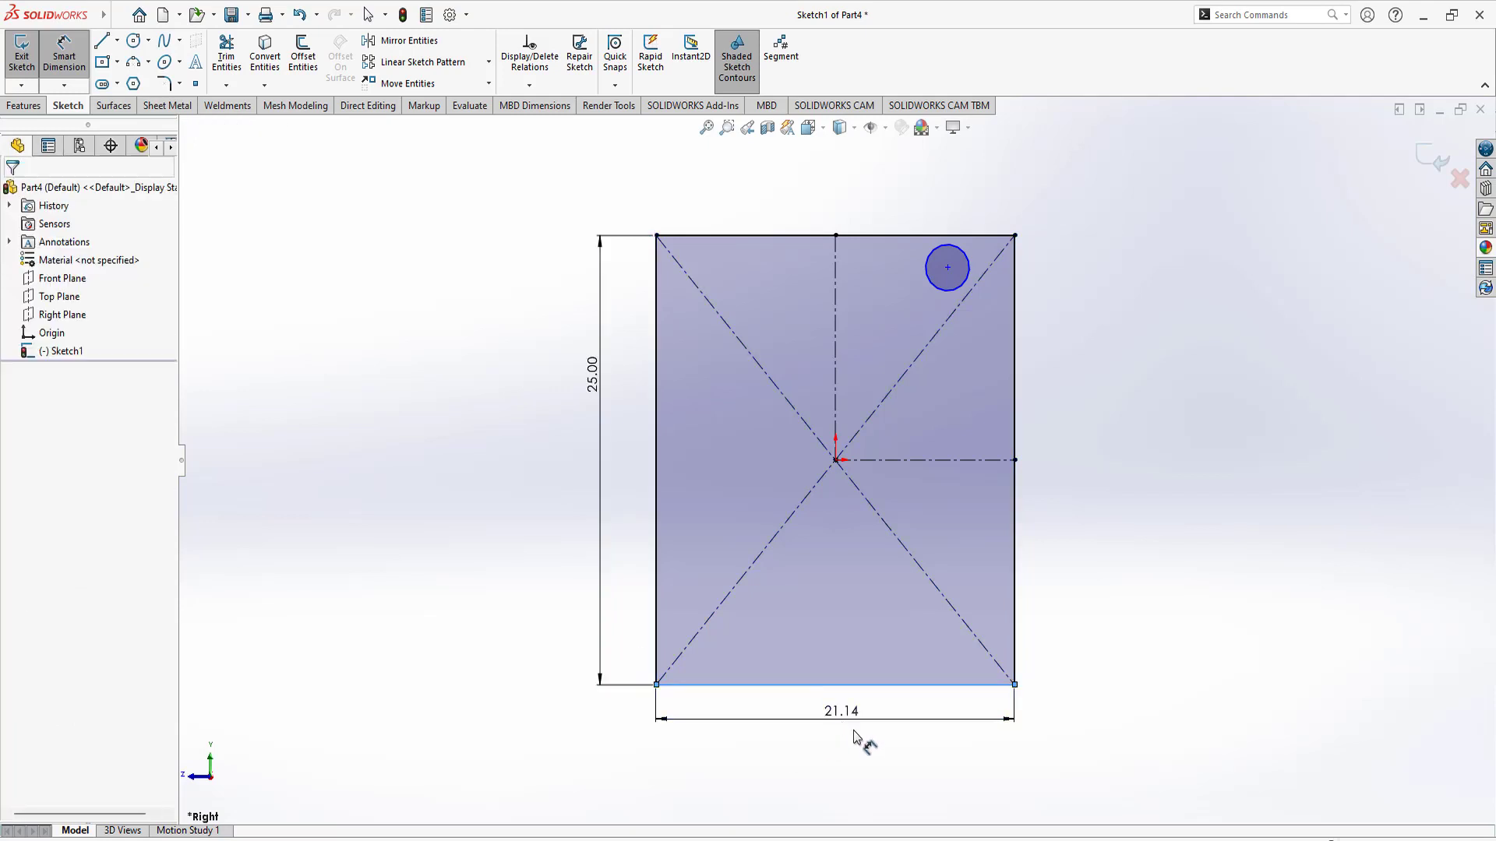
{"action": "left_click", "coordinate": [853, 736]}
{"action": "type", "text": "15"}
{"action": "key", "text": "Return"}
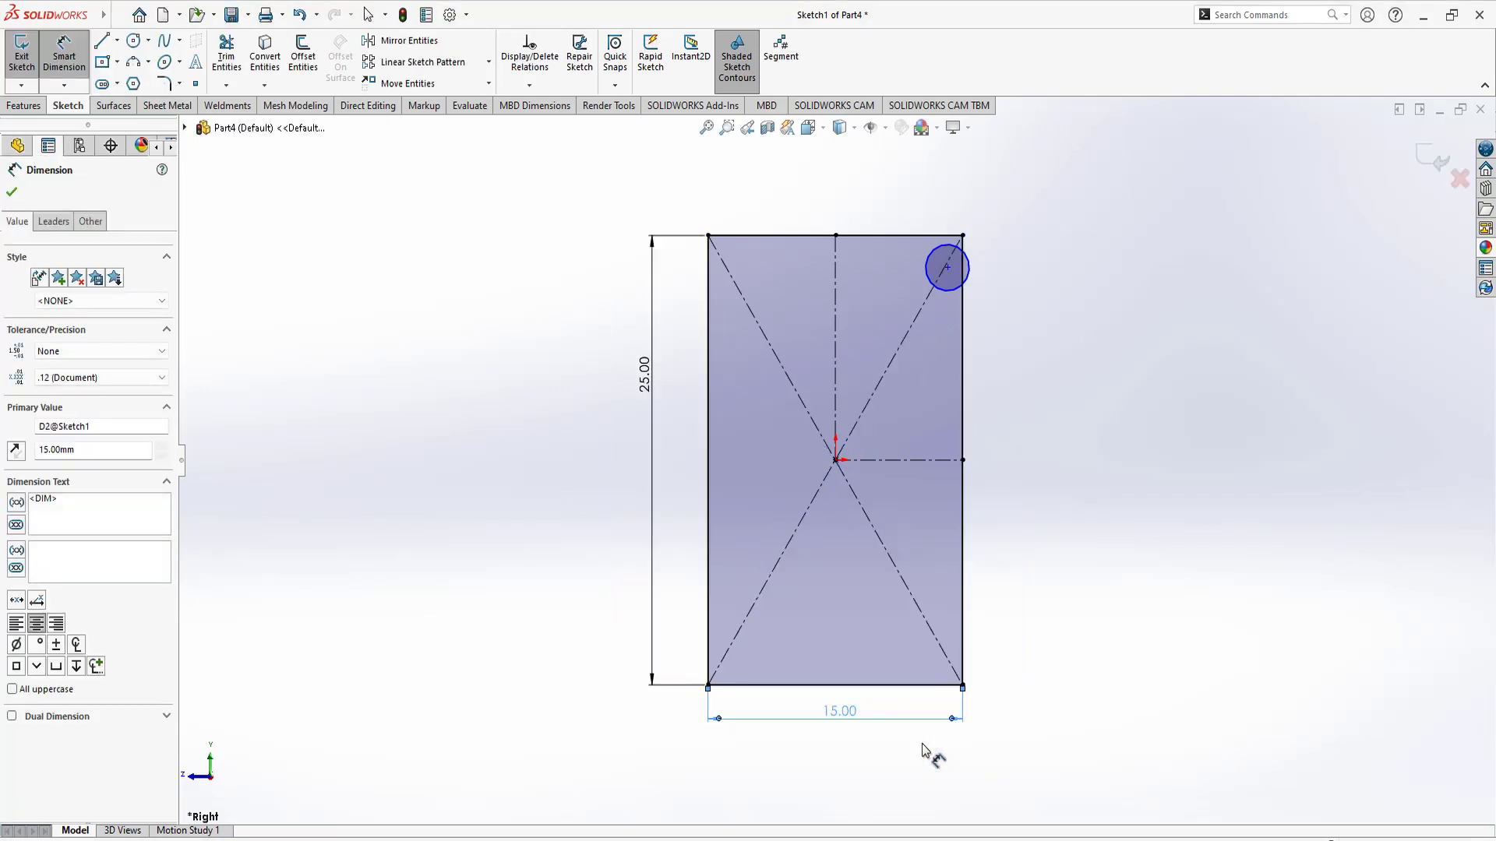
Step: Locate the circle's centre 3 from the top edge and 3 from the right edge
{"action": "left_click", "coordinate": [947, 268]}
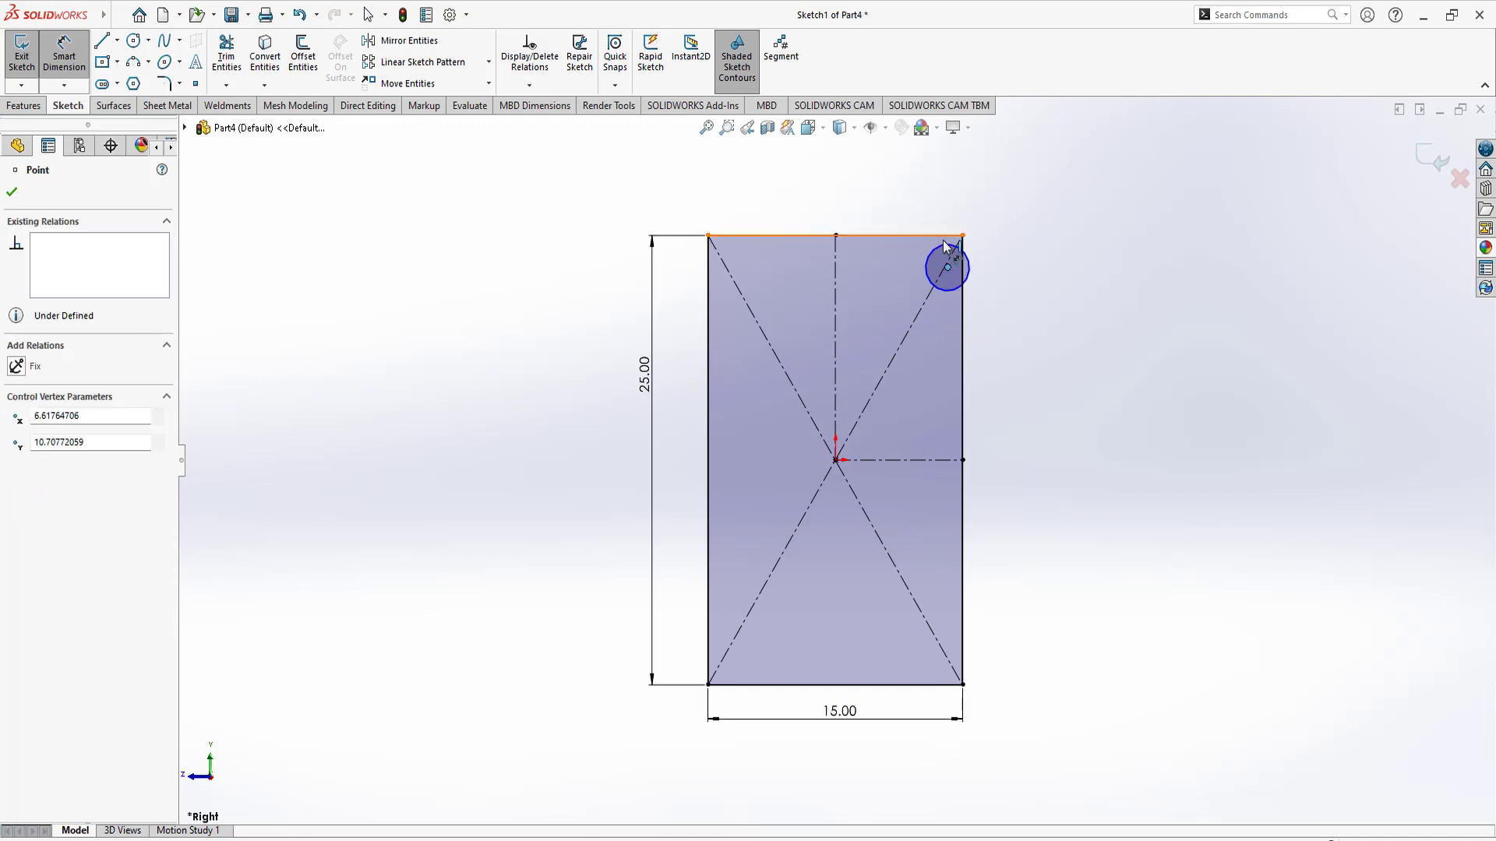
{"action": "left_click", "coordinate": [944, 236]}
{"action": "left_click", "coordinate": [1067, 323]}
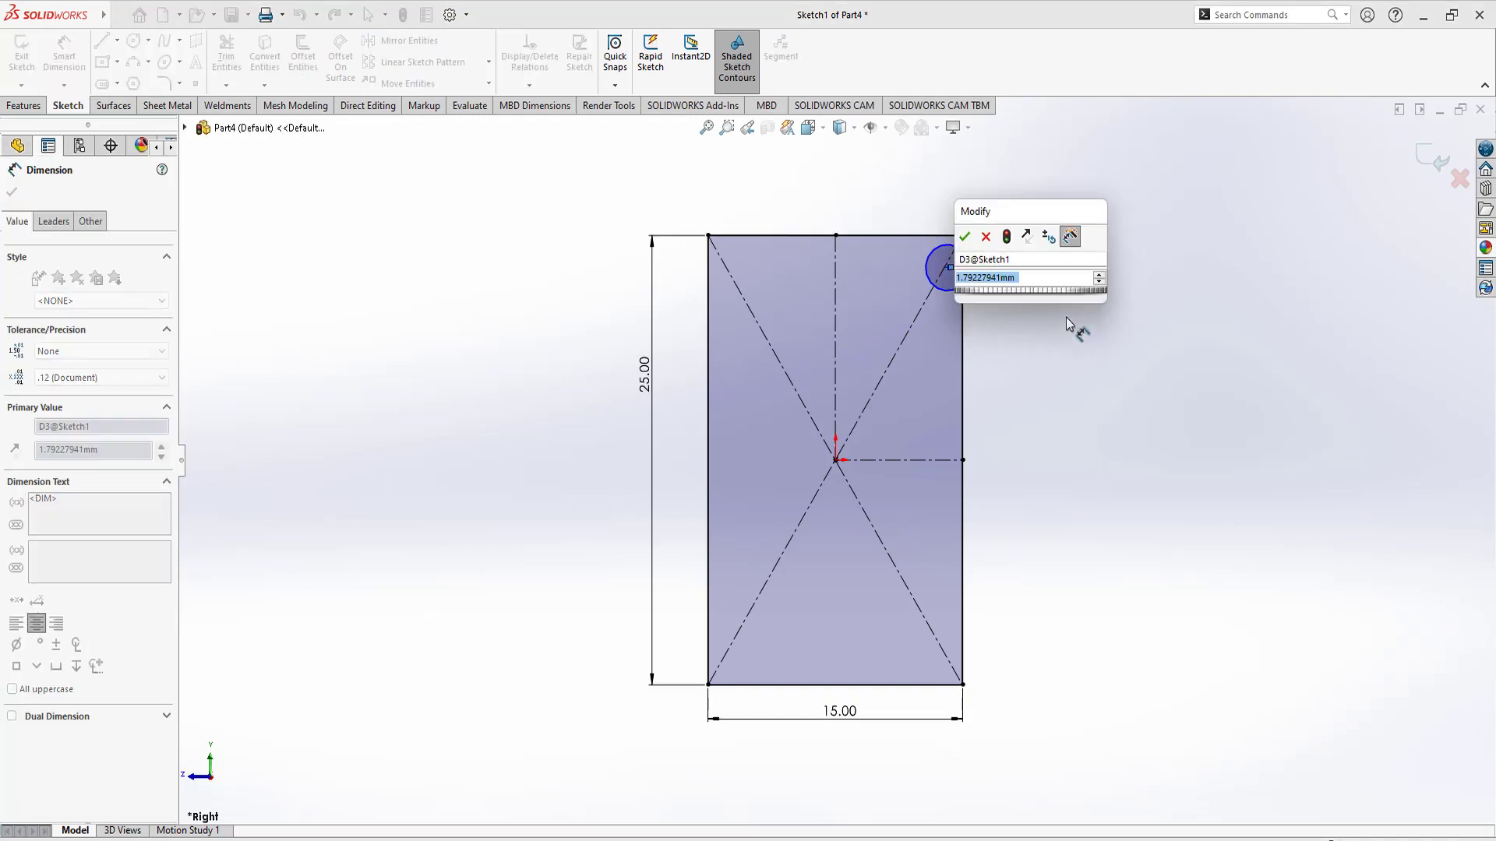
{"action": "type", "text": "3"}
{"action": "key", "text": "Return"}
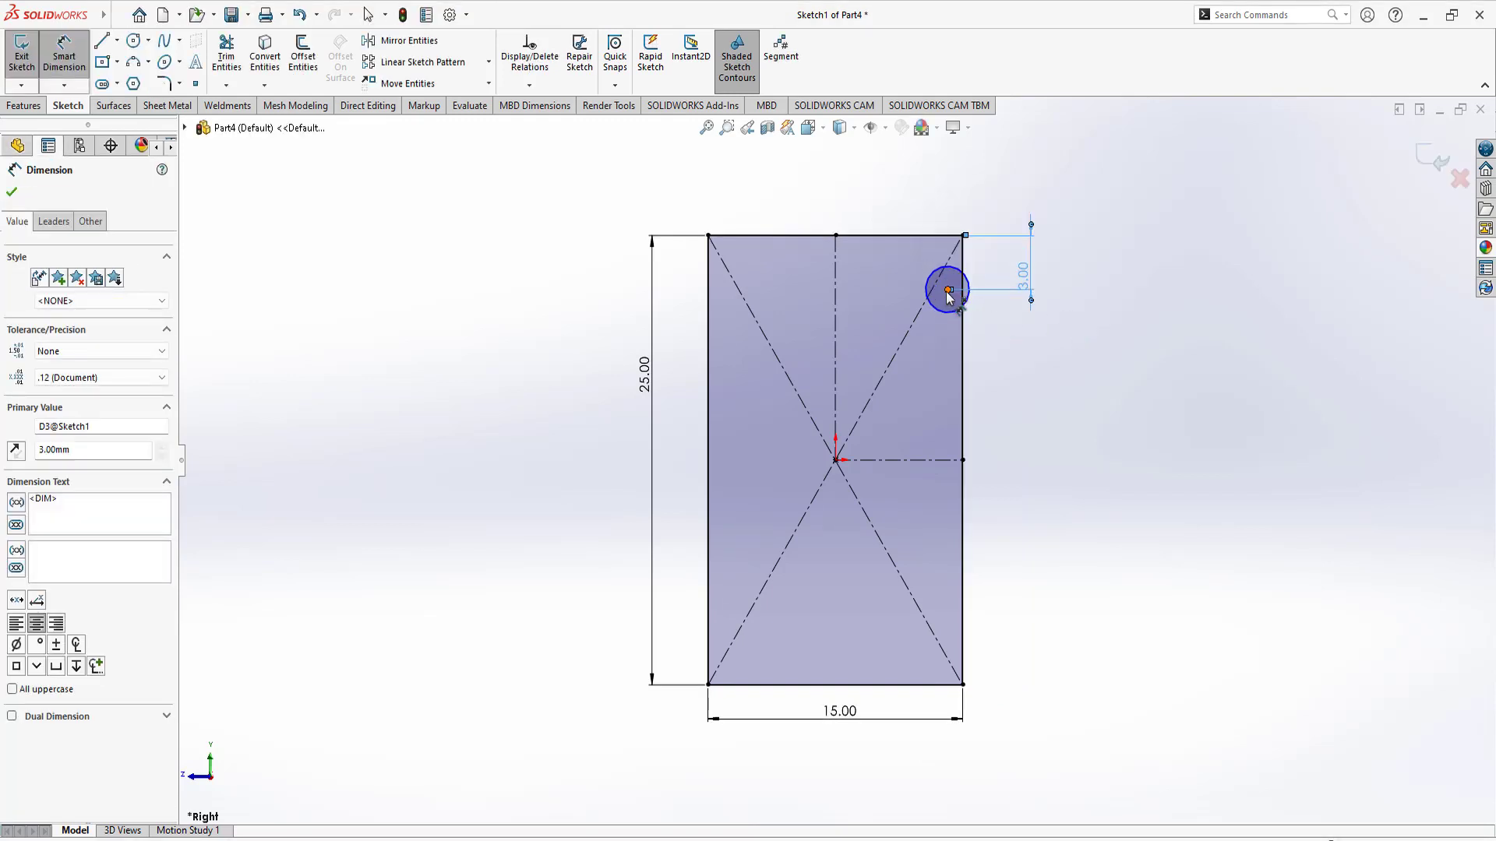
{"action": "left_click", "coordinate": [948, 291]}
{"action": "left_click", "coordinate": [964, 269]}
{"action": "left_click", "coordinate": [964, 194]}
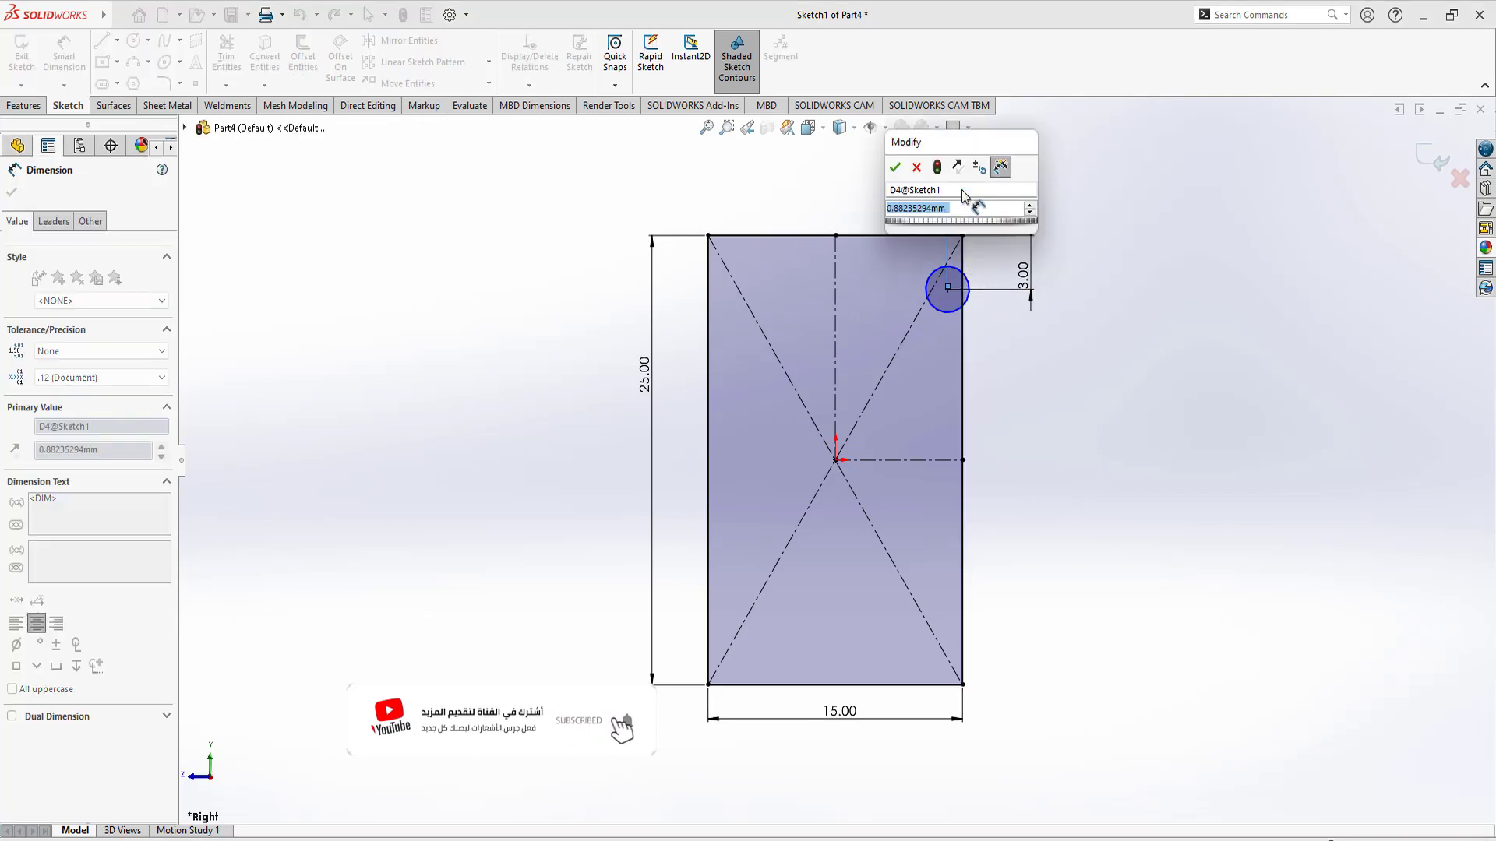
{"action": "type", "text": "3"}
{"action": "key", "text": "Return"}
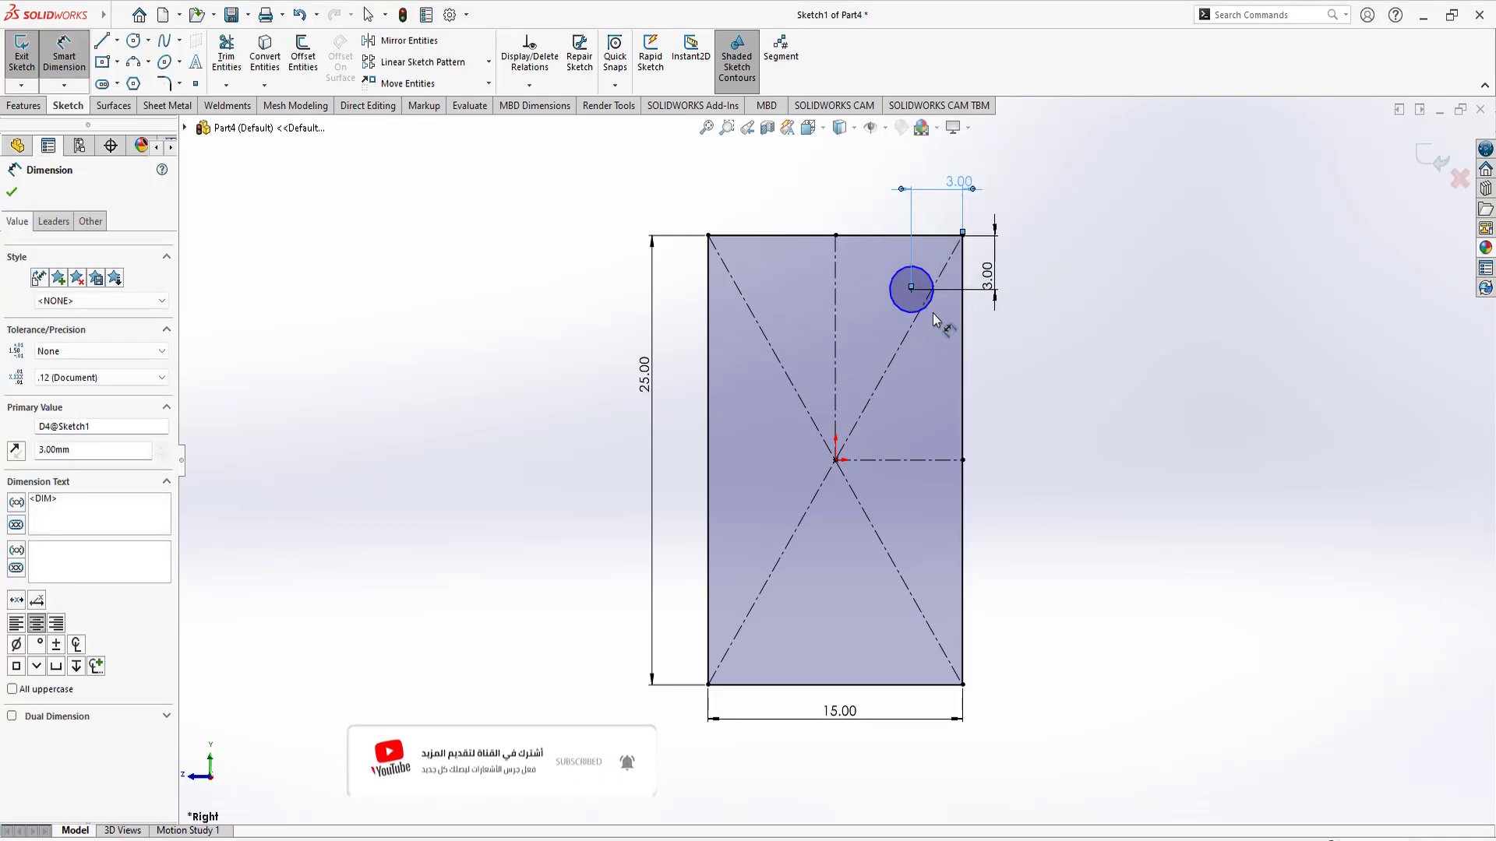
Step: Dimension the circle's diameter to Ø3
{"action": "left_click", "coordinate": [931, 296]}
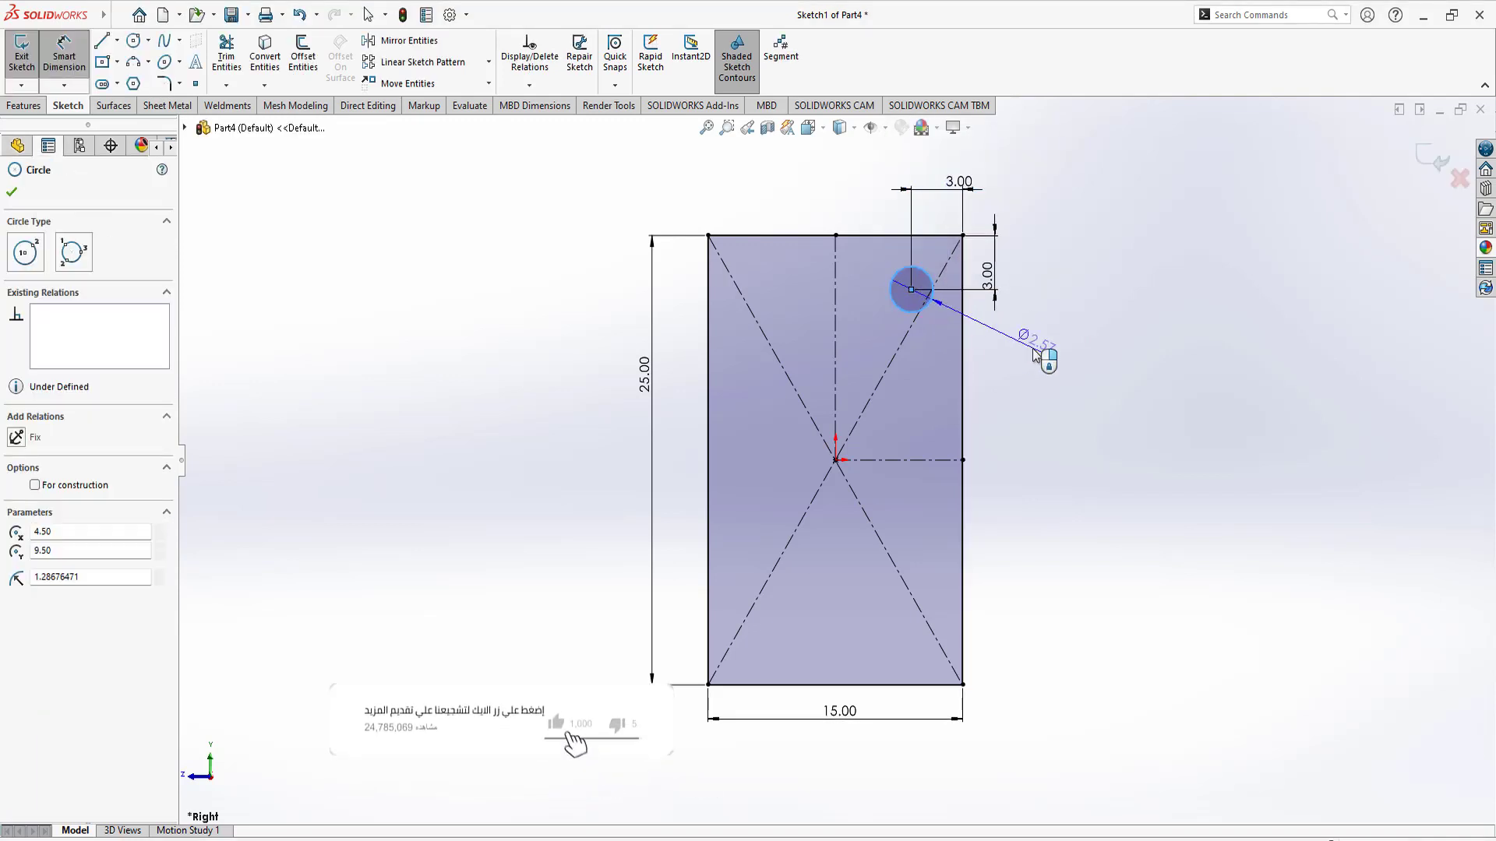
{"action": "left_click", "coordinate": [1036, 355]}
{"action": "type", "text": "2.57352941mm"}
{"action": "key", "text": "Return"}
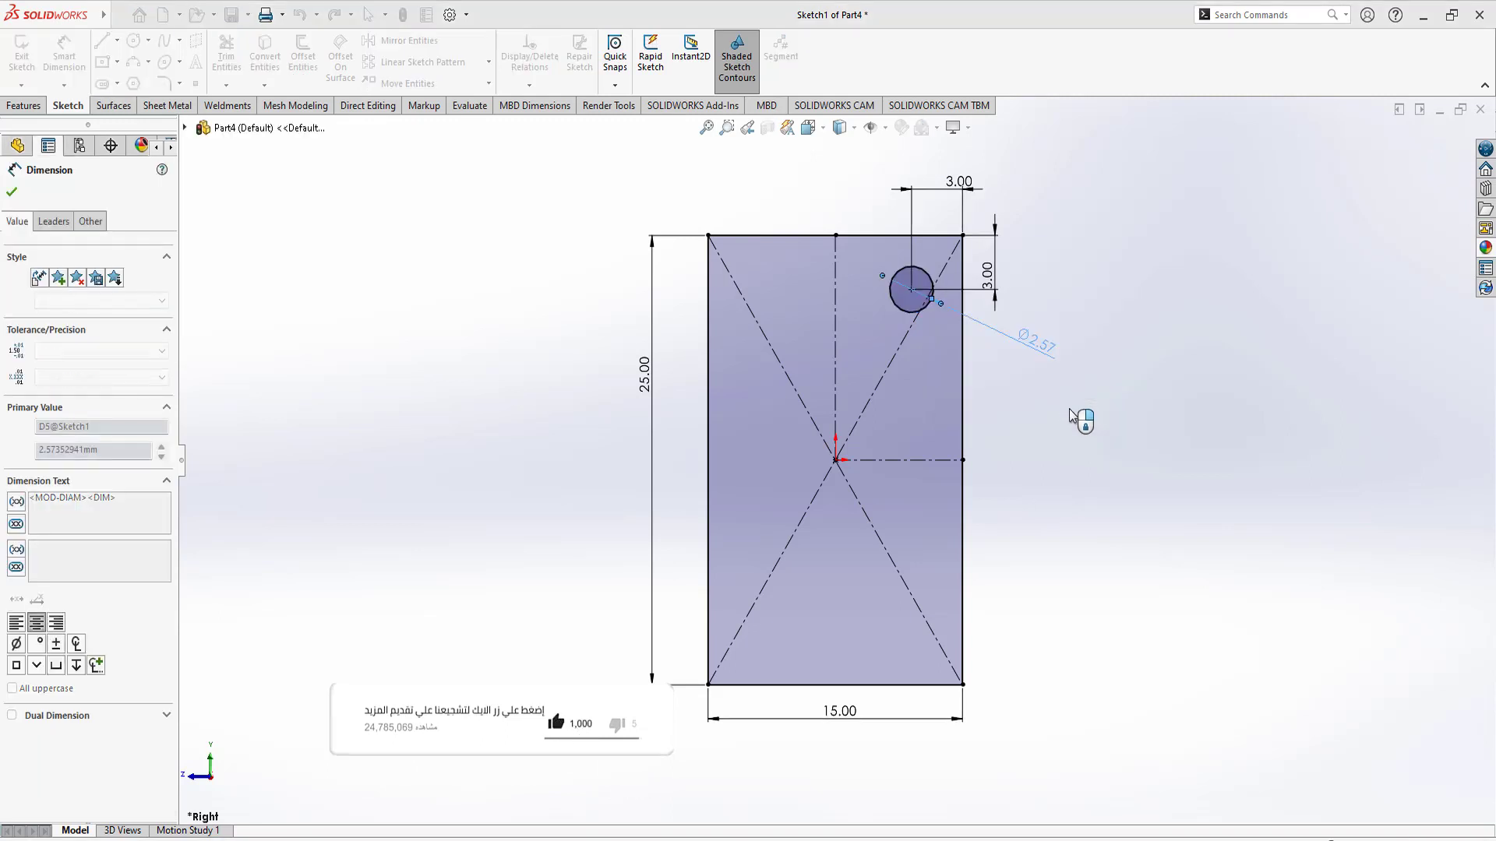
{"action": "right_click", "coordinate": [1107, 269]}
Step: Mirror the top-right circle about the vertical centreline to make a top-left circle
{"action": "left_click", "coordinate": [1139, 314]}
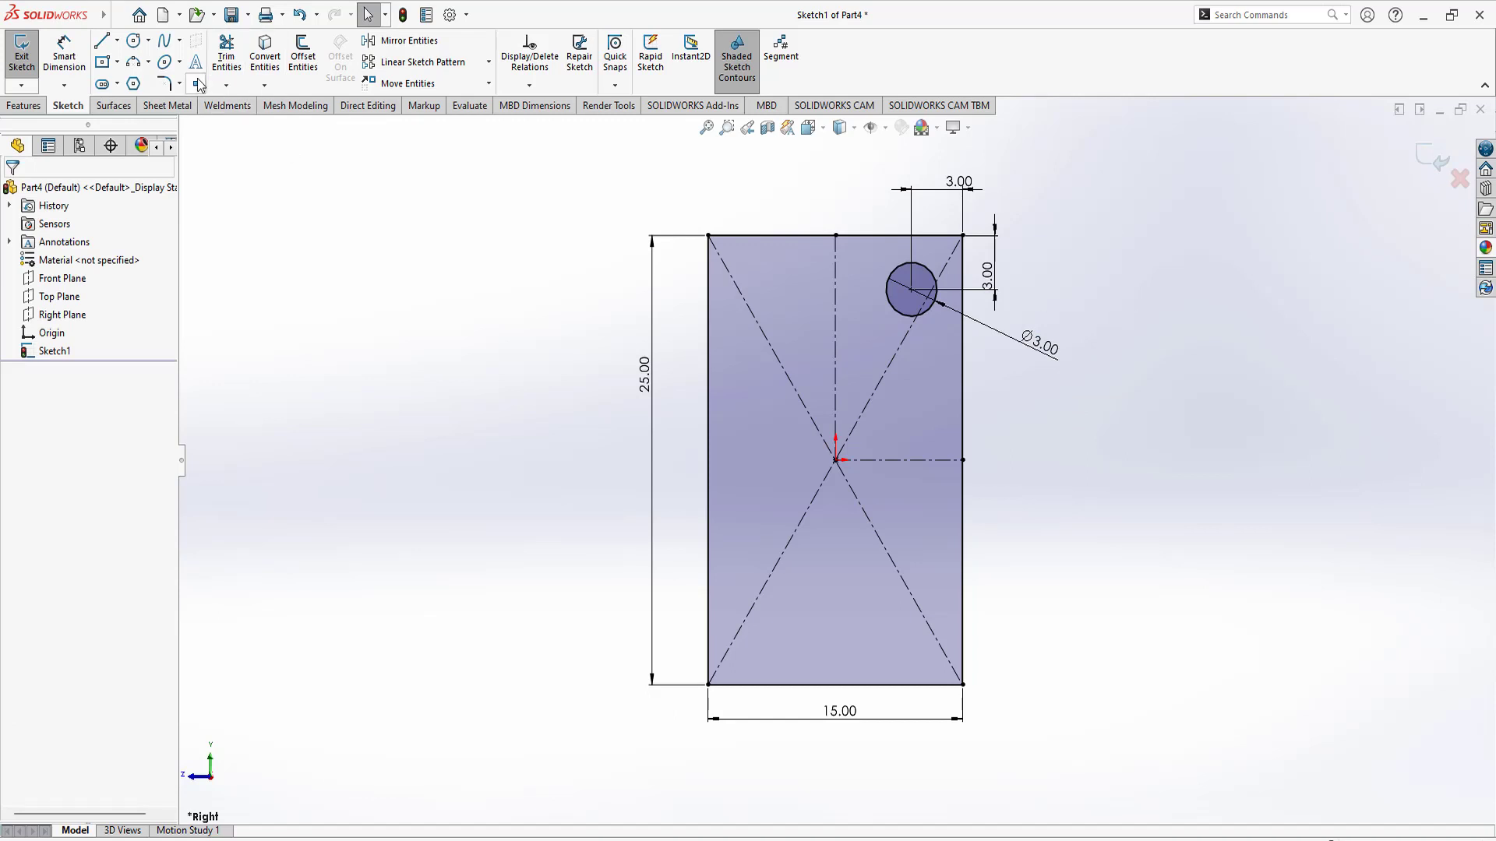
{"action": "left_click", "coordinate": [424, 47]}
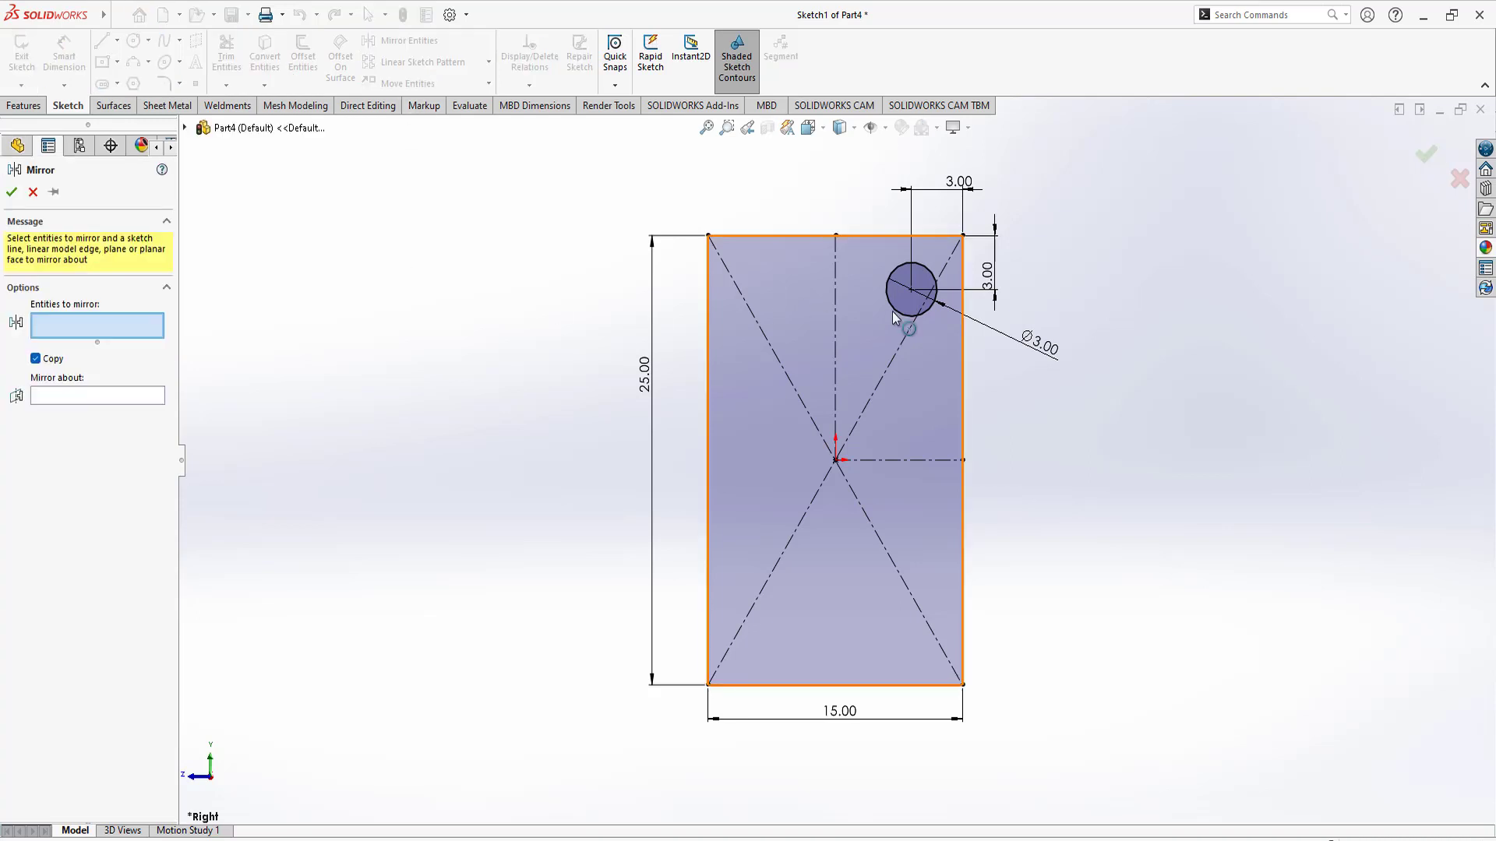
{"action": "left_click", "coordinate": [906, 314]}
{"action": "left_click", "coordinate": [129, 398]}
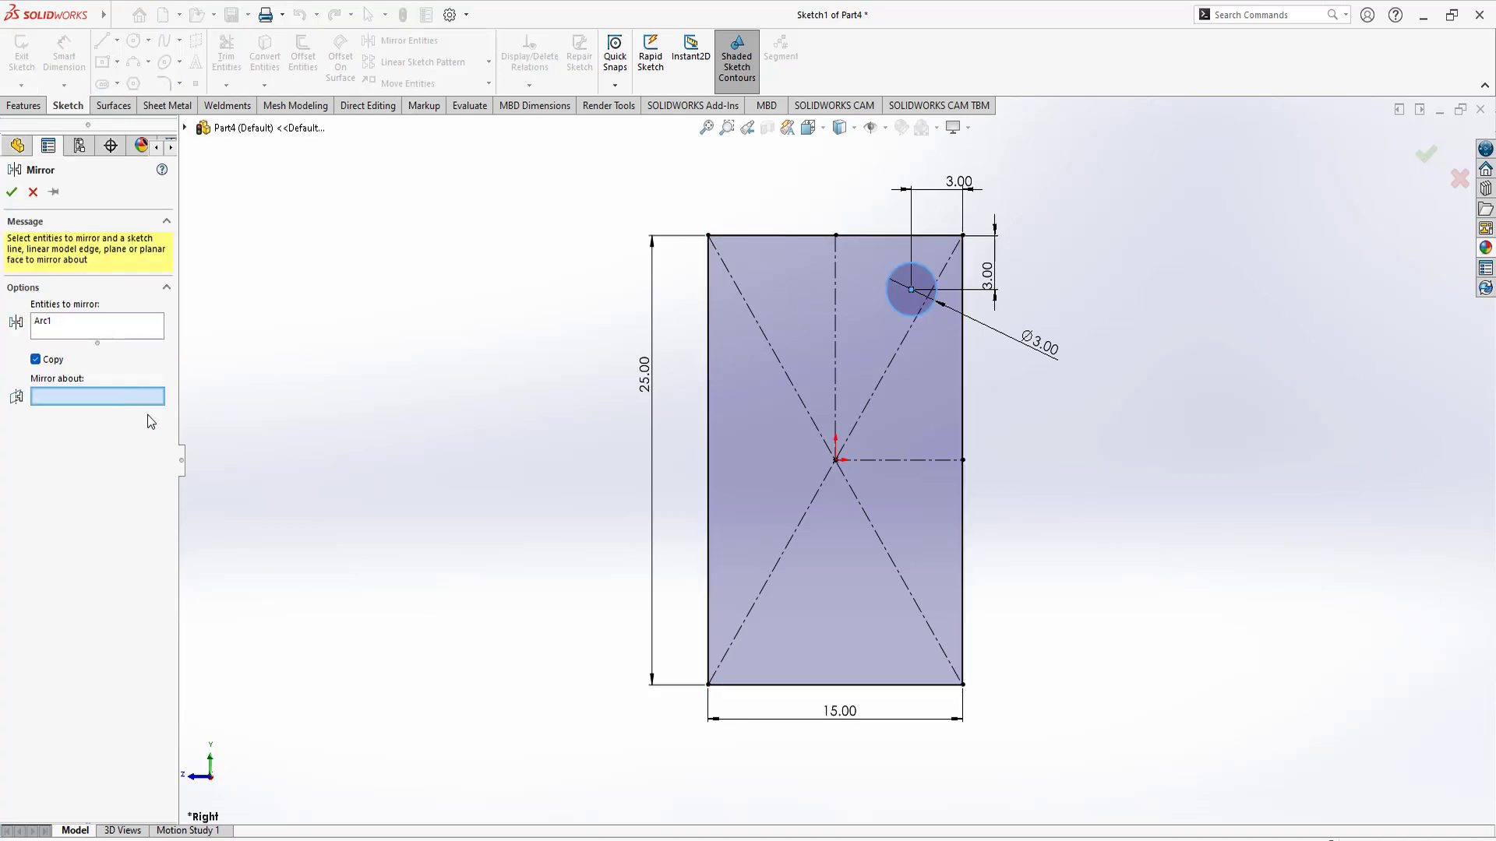
{"action": "left_click", "coordinate": [834, 310]}
{"action": "left_click", "coordinate": [12, 191]}
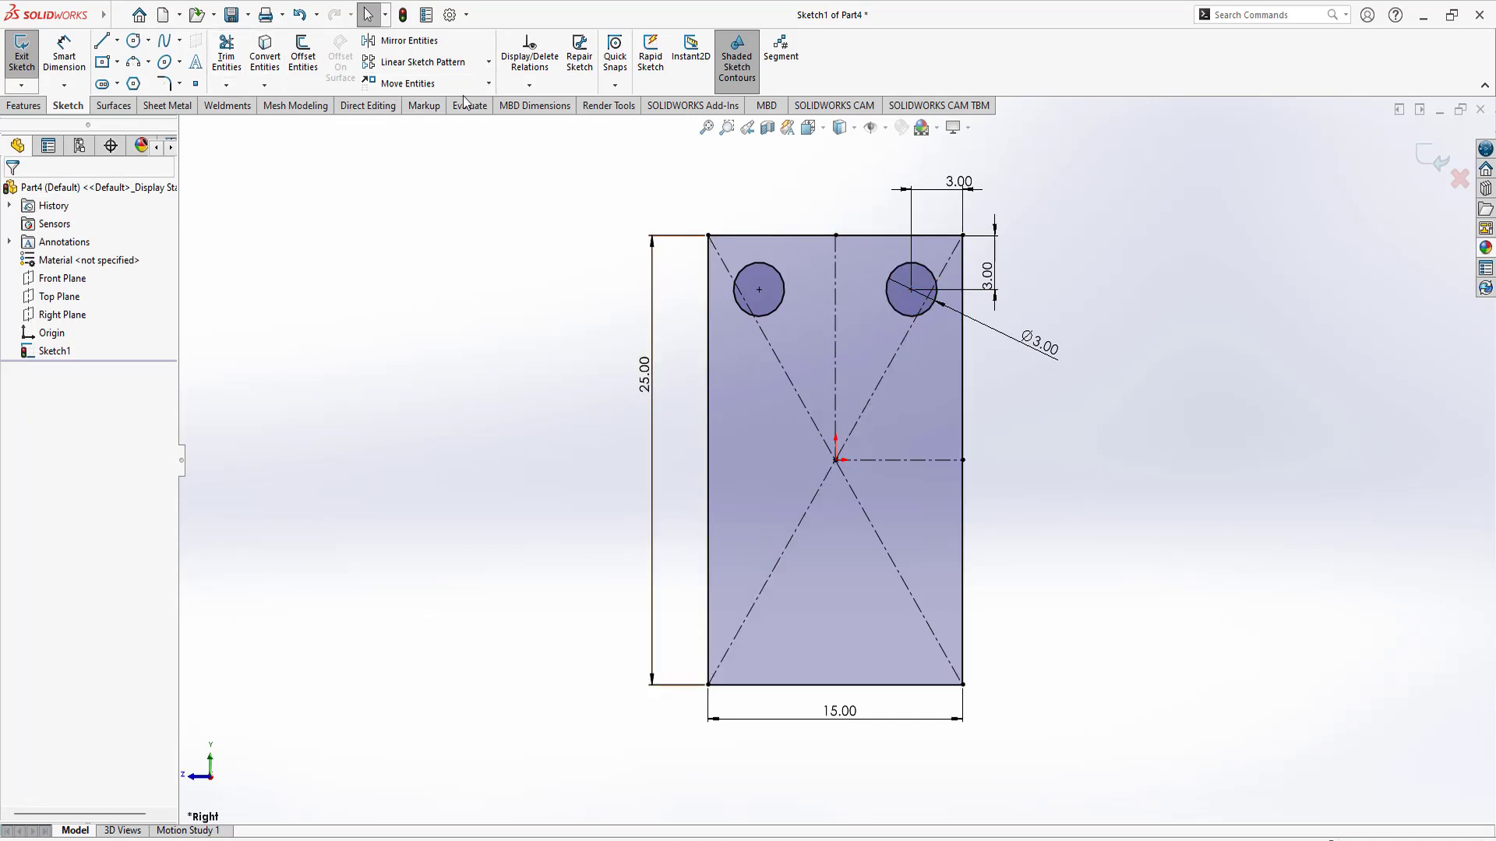
Step: Mirror both top circles about the horizontal centreline to add the bottom pair
{"action": "left_click", "coordinate": [408, 41]}
{"action": "left_click", "coordinate": [894, 309]}
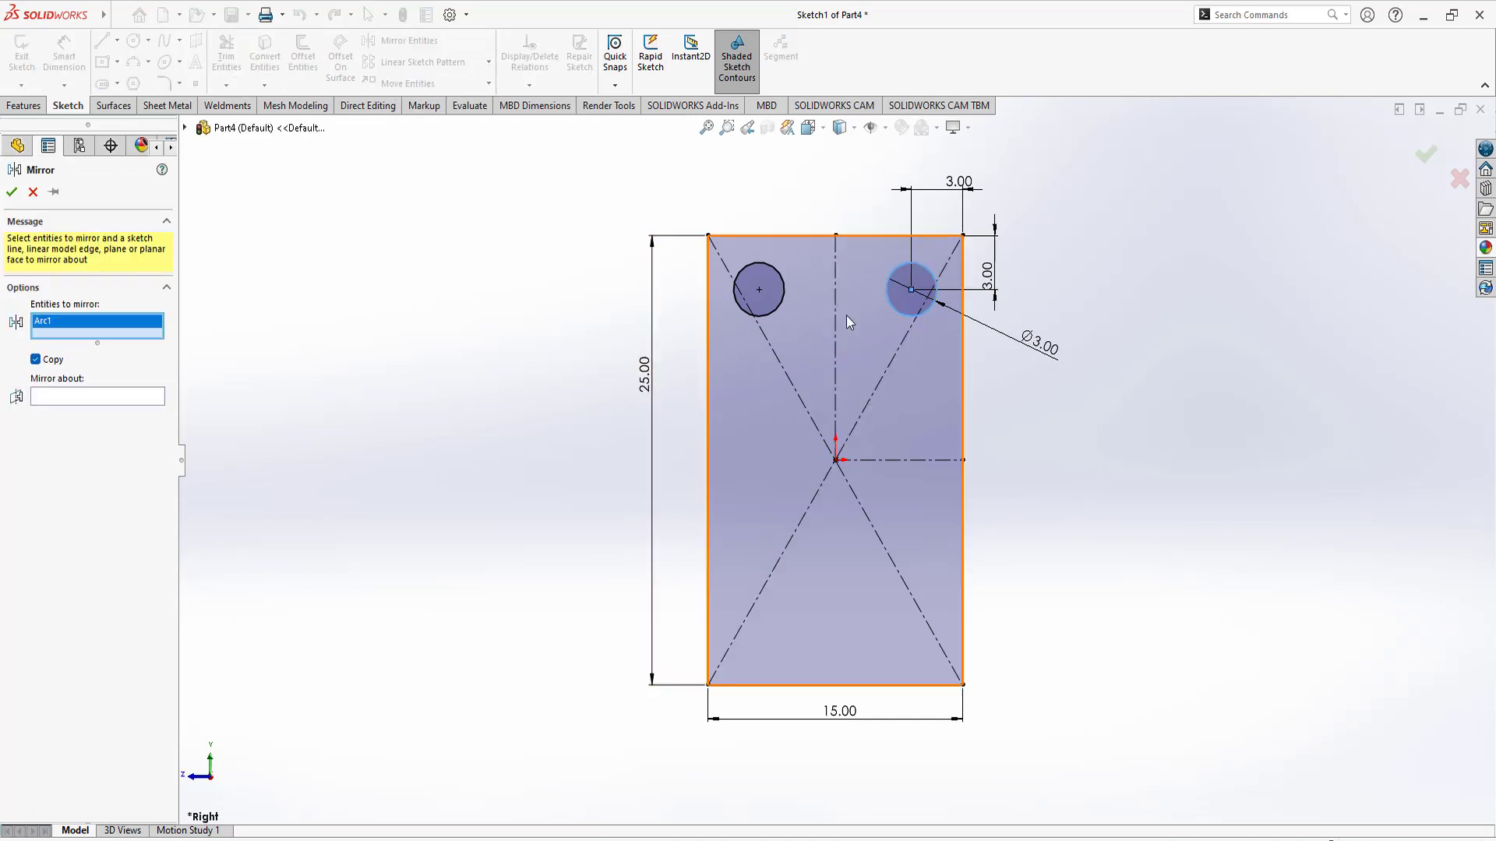
{"action": "left_click", "coordinate": [773, 310]}
{"action": "left_click", "coordinate": [121, 410]}
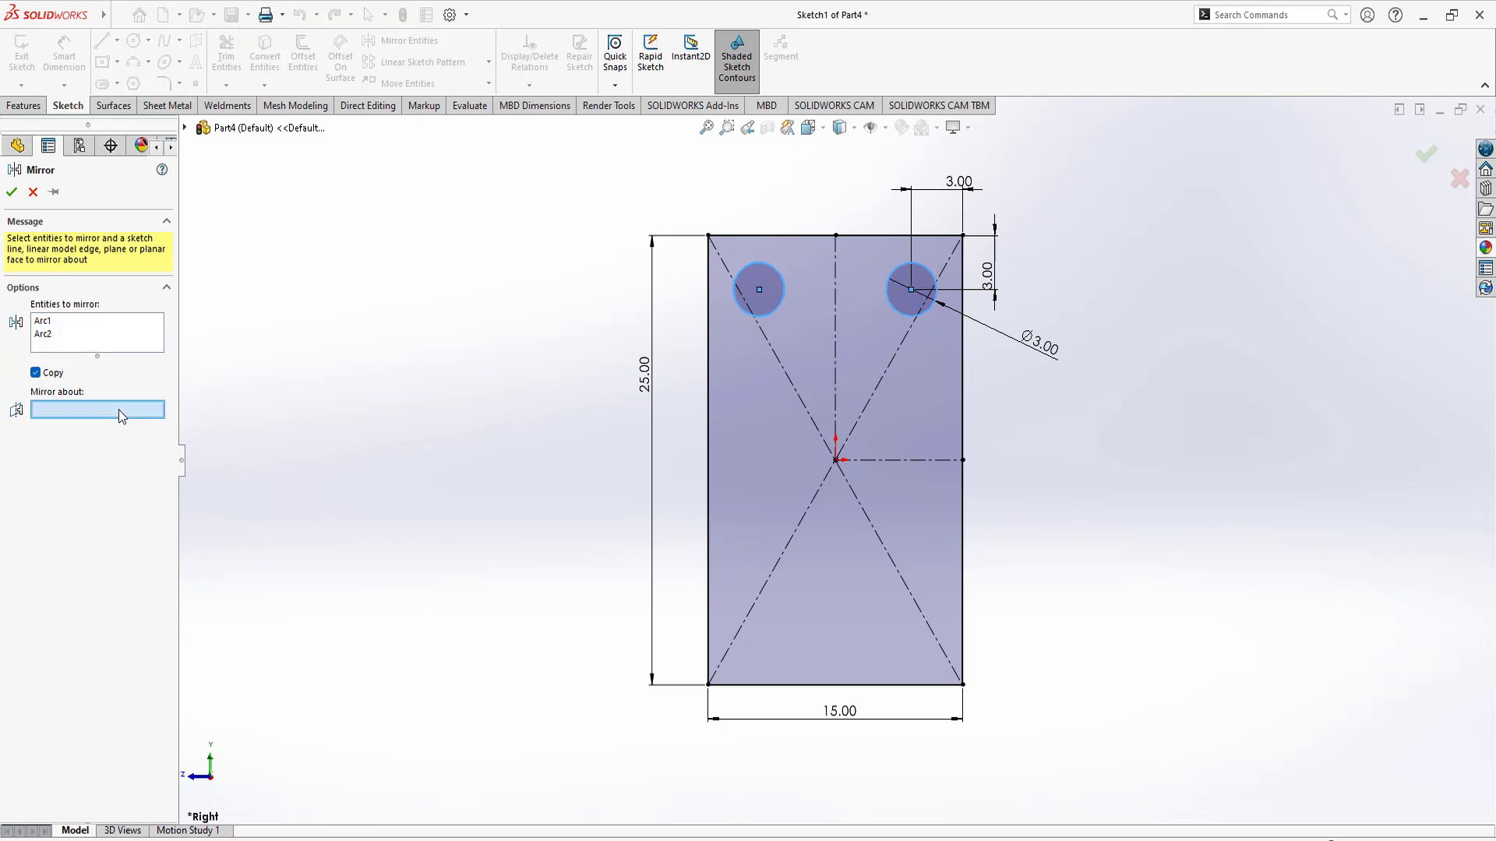
{"action": "left_click", "coordinate": [883, 461]}
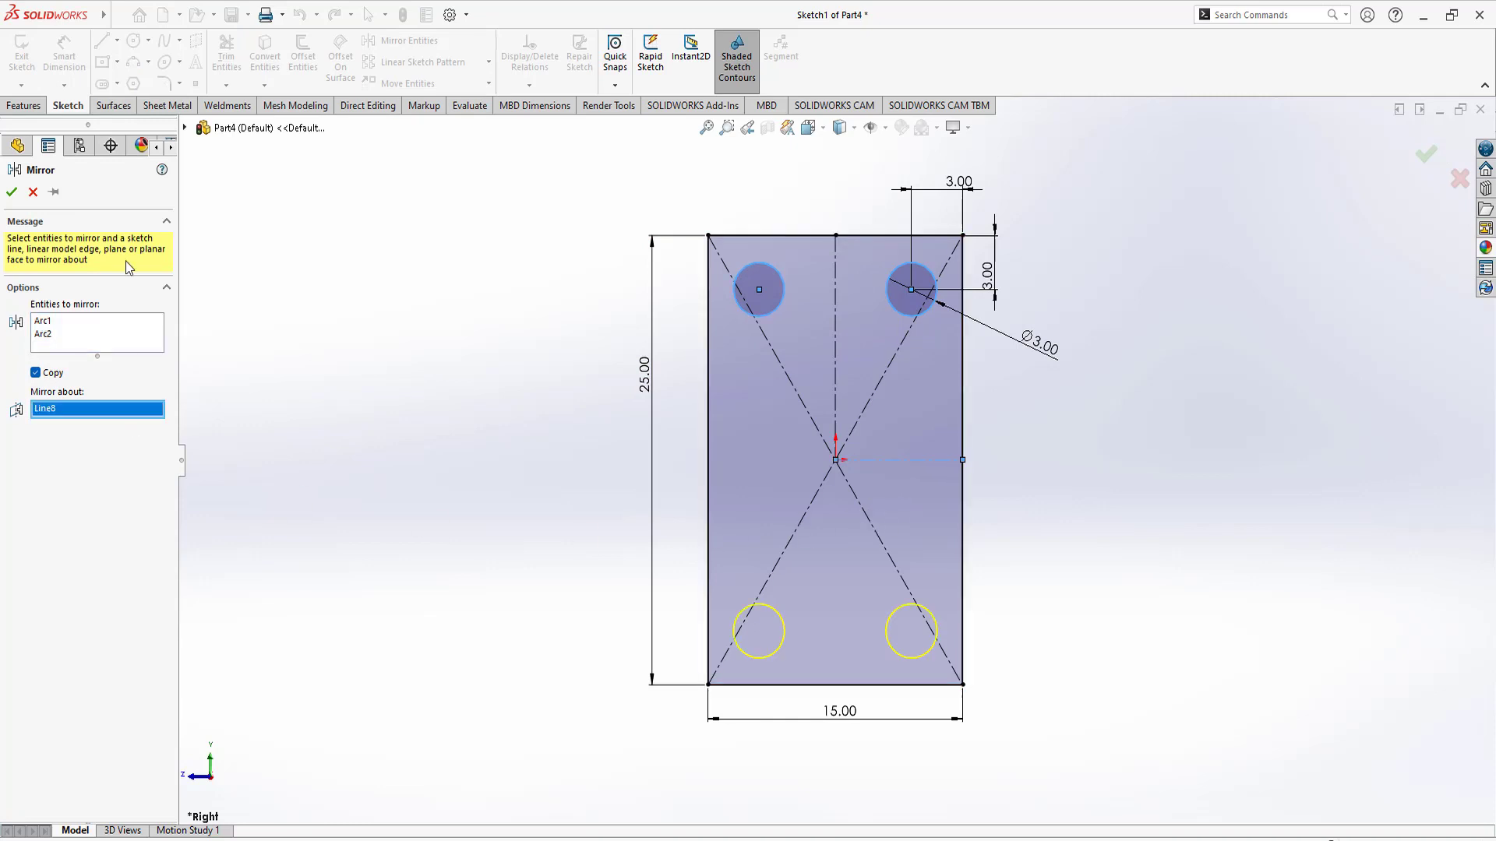
{"action": "left_click", "coordinate": [12, 192]}
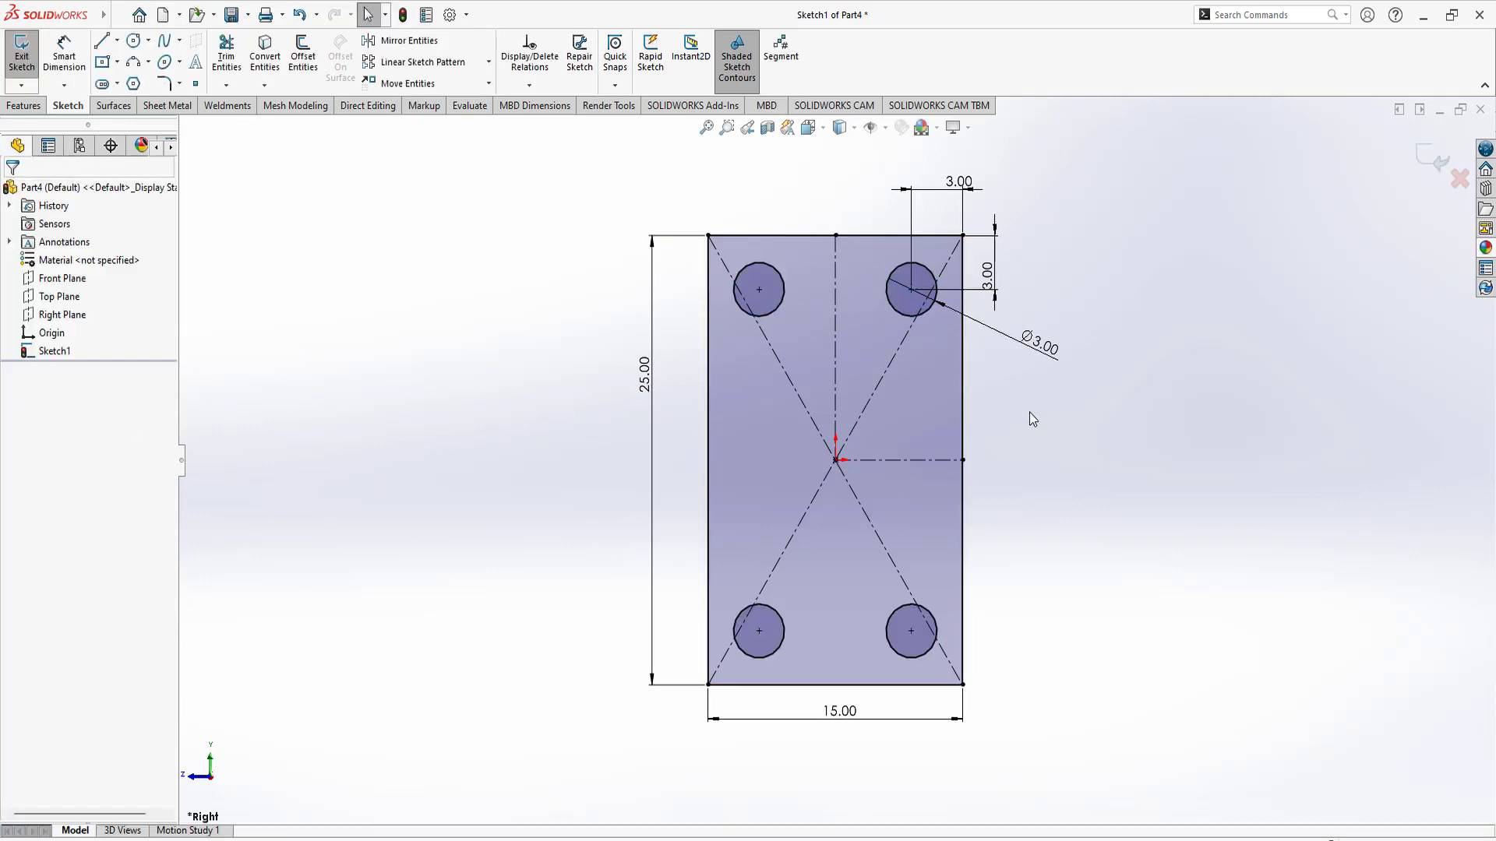
Step: Round all four rectangle corners with 1 mm sketch fillets, accepting the relation warnings
{"action": "left_click", "coordinate": [164, 83]}
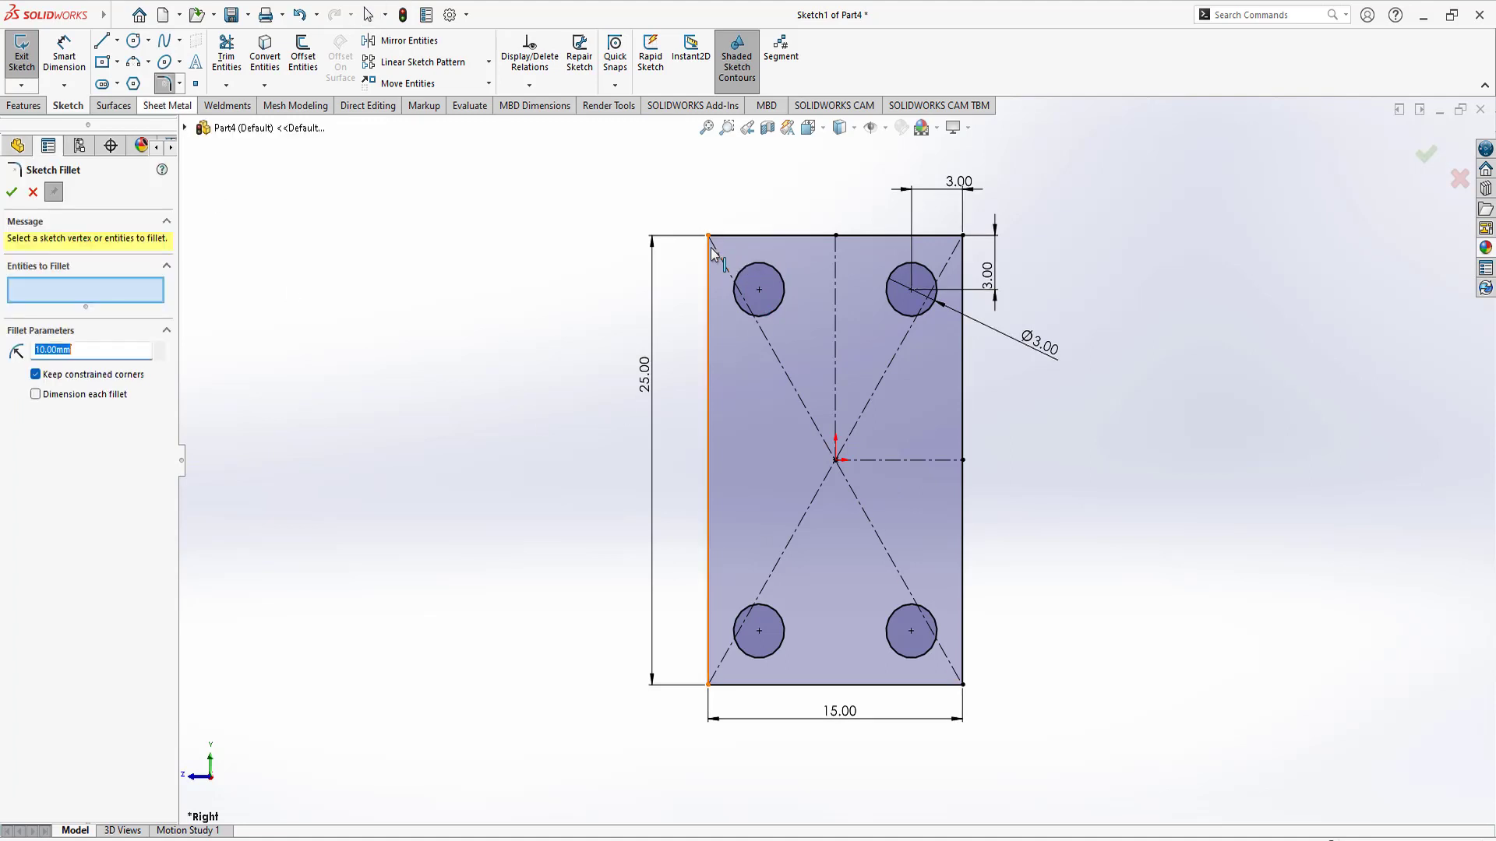
{"action": "type", "text": "1"}
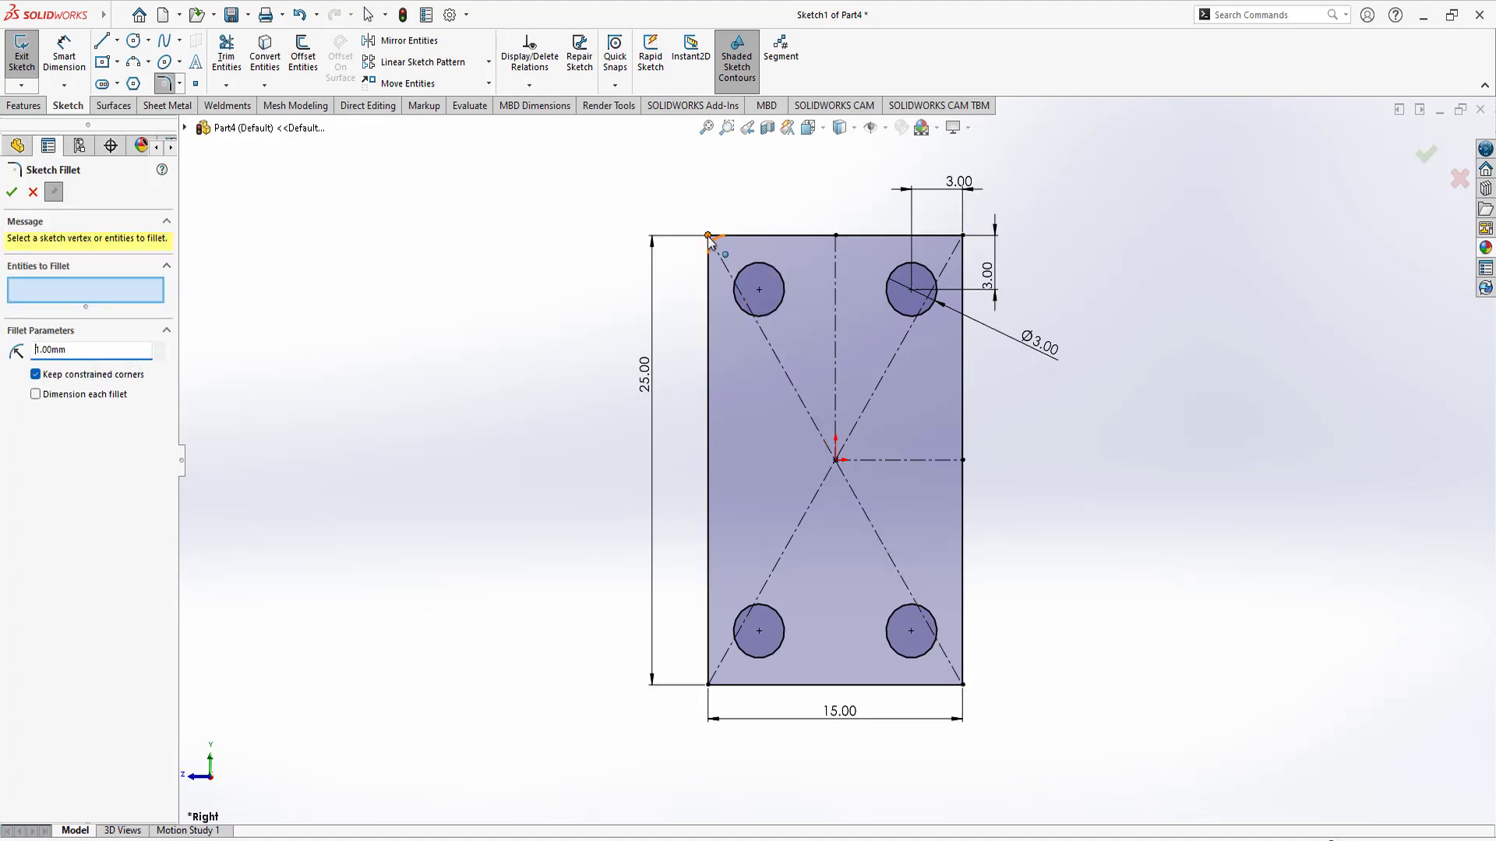
{"action": "left_click", "coordinate": [708, 236]}
{"action": "left_click", "coordinate": [696, 448]}
{"action": "left_click", "coordinate": [962, 236]}
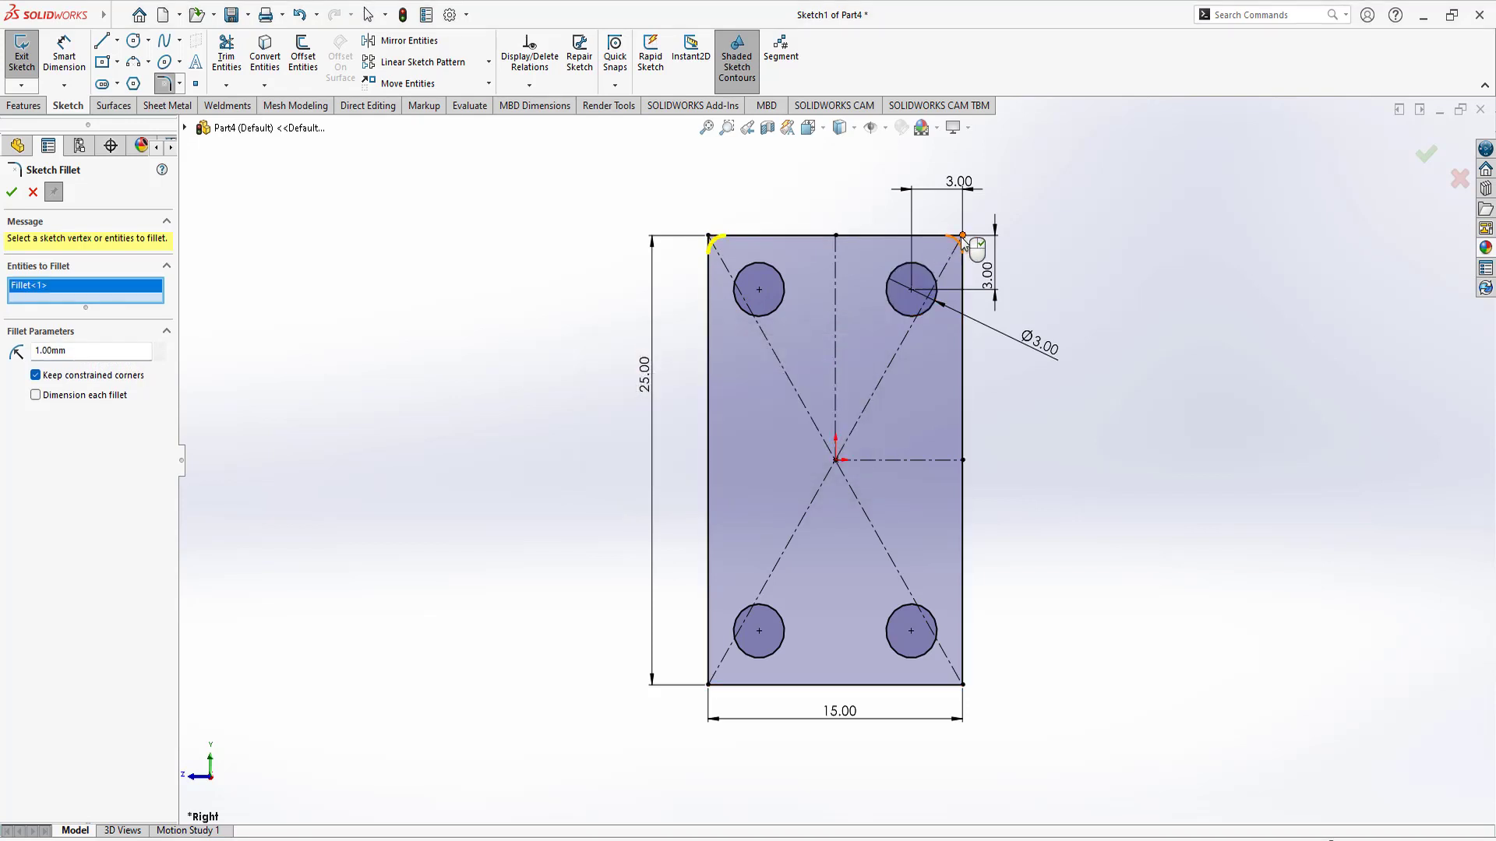
{"action": "left_click", "coordinate": [696, 448]}
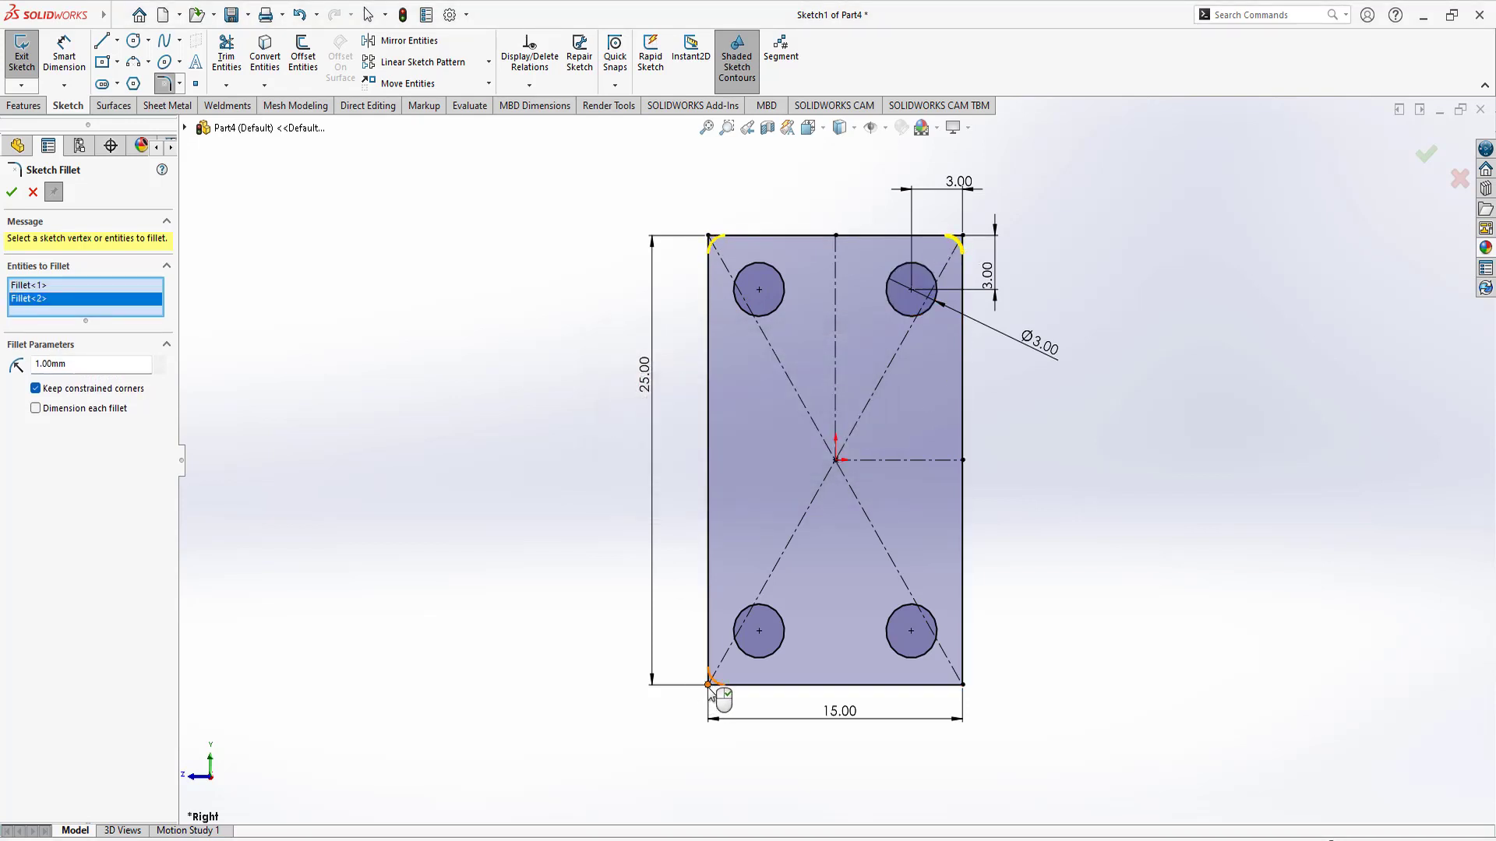
{"action": "left_click", "coordinate": [708, 686]}
{"action": "left_click", "coordinate": [963, 685]}
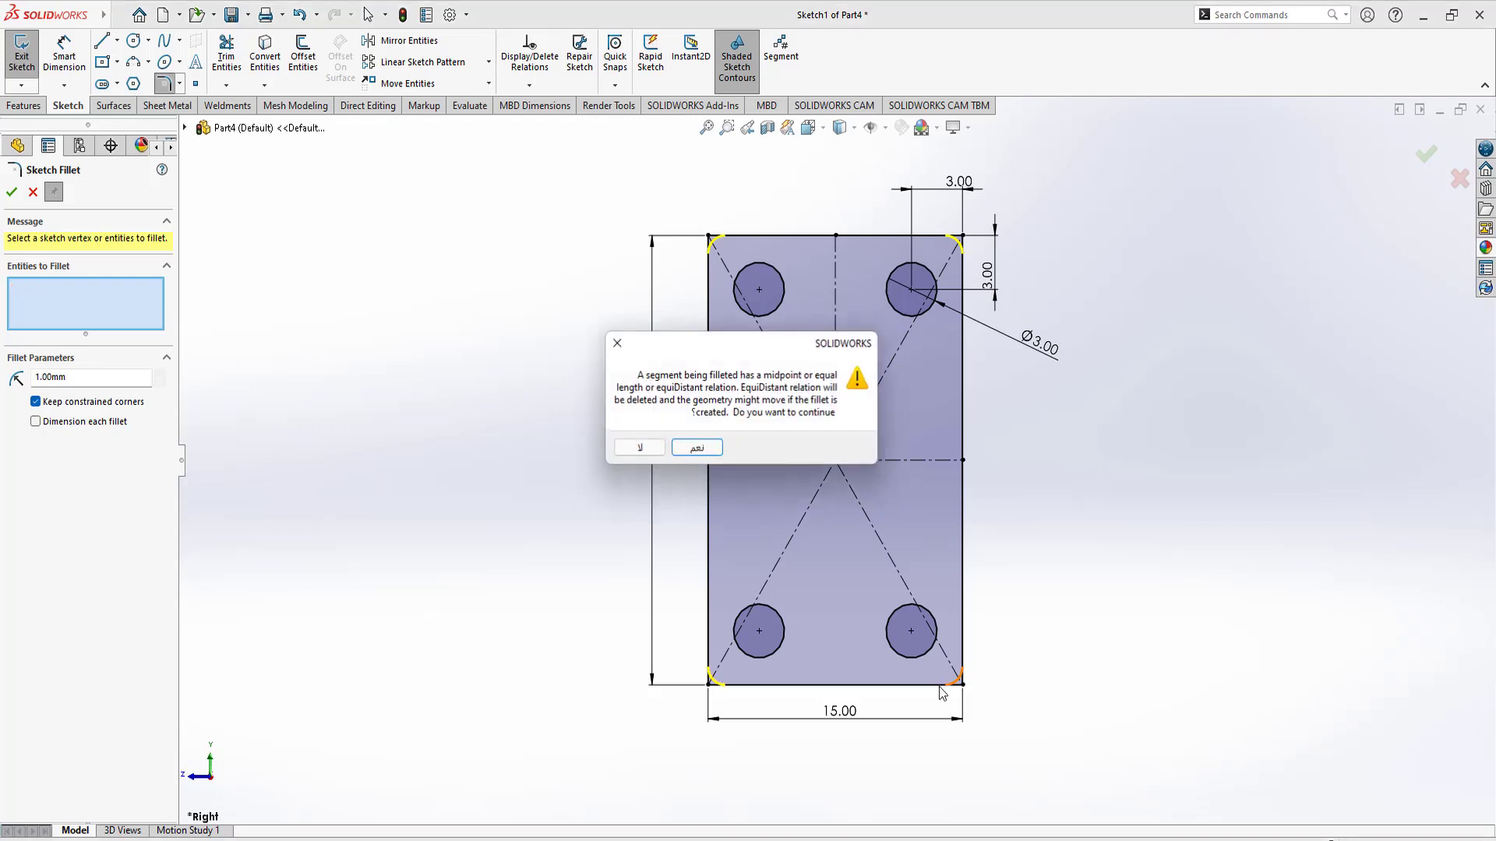
{"action": "left_click", "coordinate": [697, 448]}
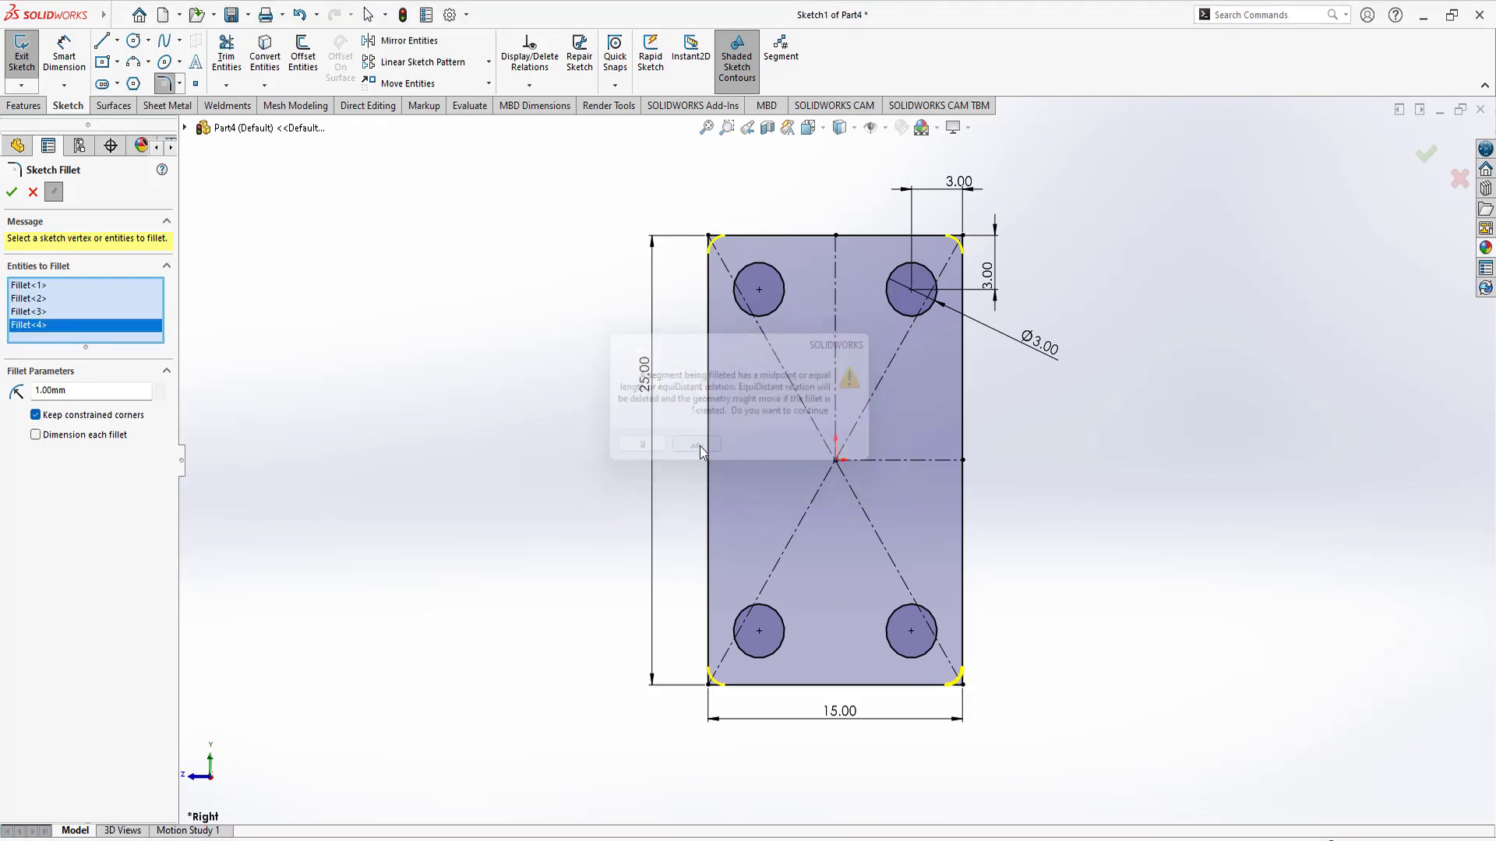
{"action": "left_click", "coordinate": [13, 193]}
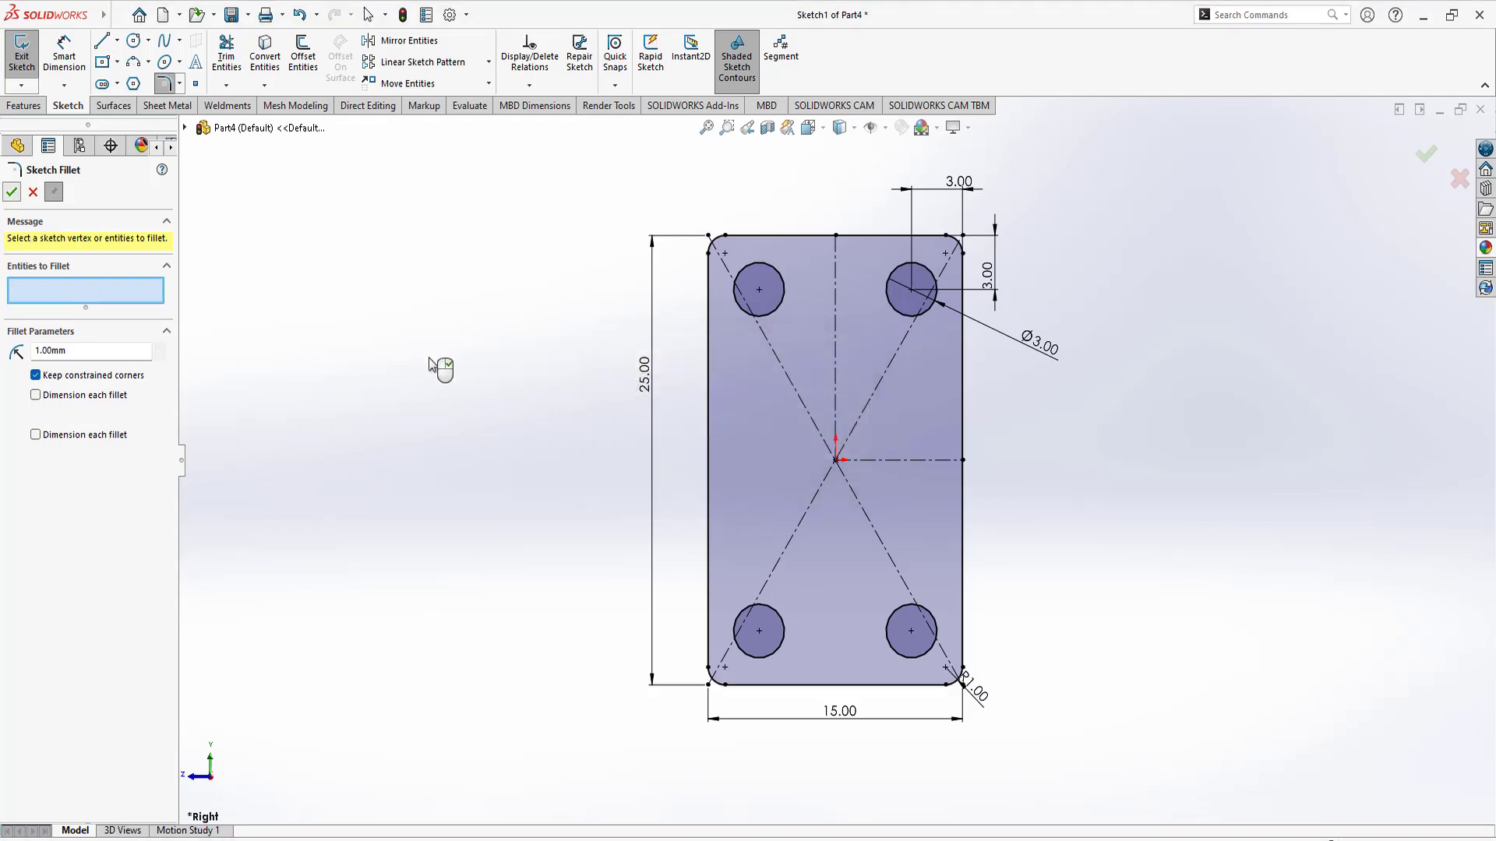
{"action": "left_click", "coordinate": [13, 193]}
{"action": "left_click", "coordinate": [697, 787]}
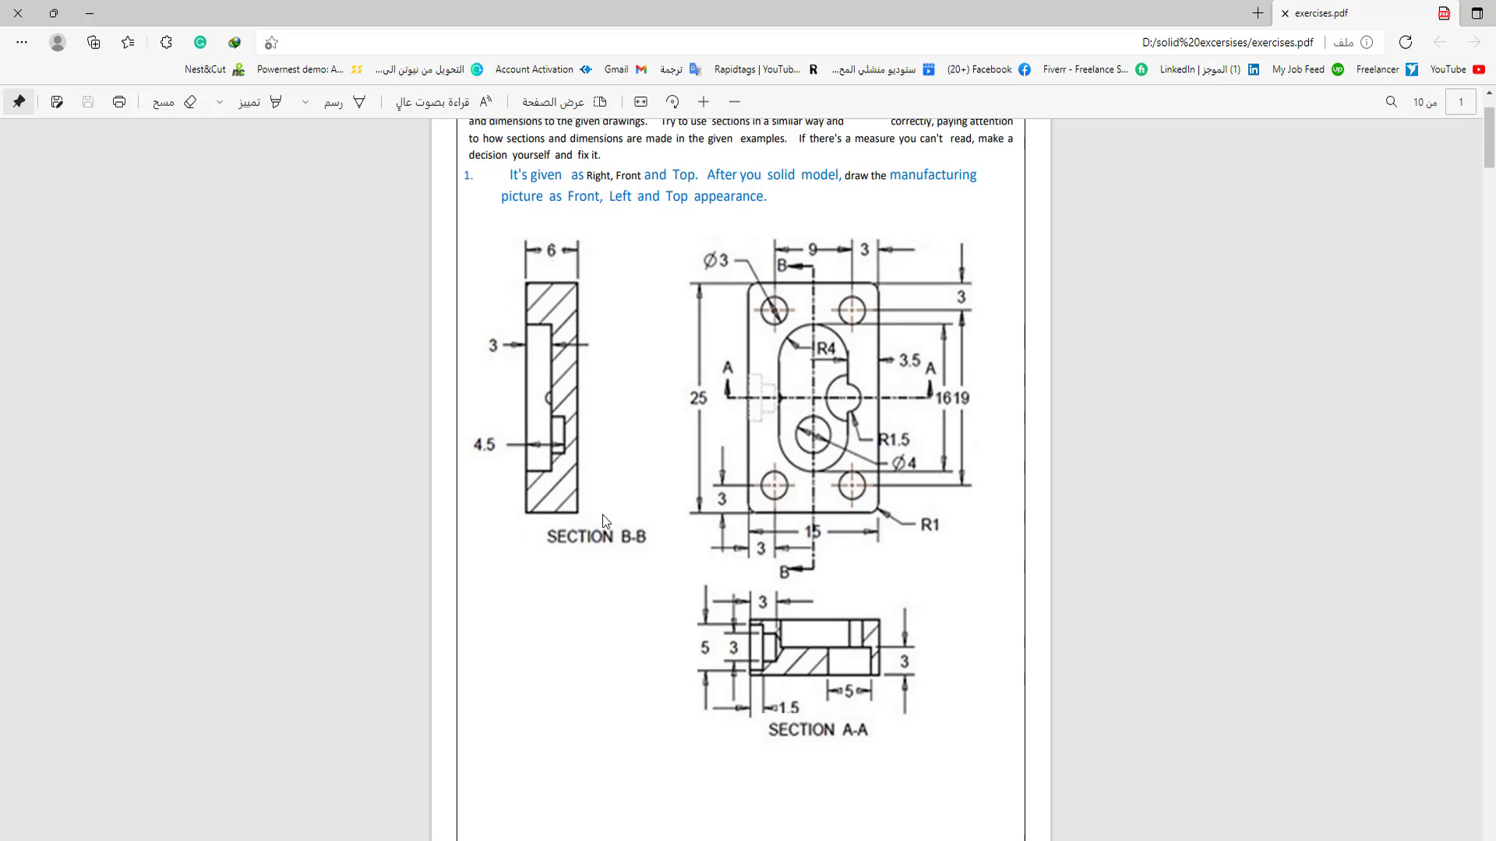
Step: Return from the reference PDF to the SOLIDWORKS sketch
{"action": "left_click", "coordinate": [628, 779]}
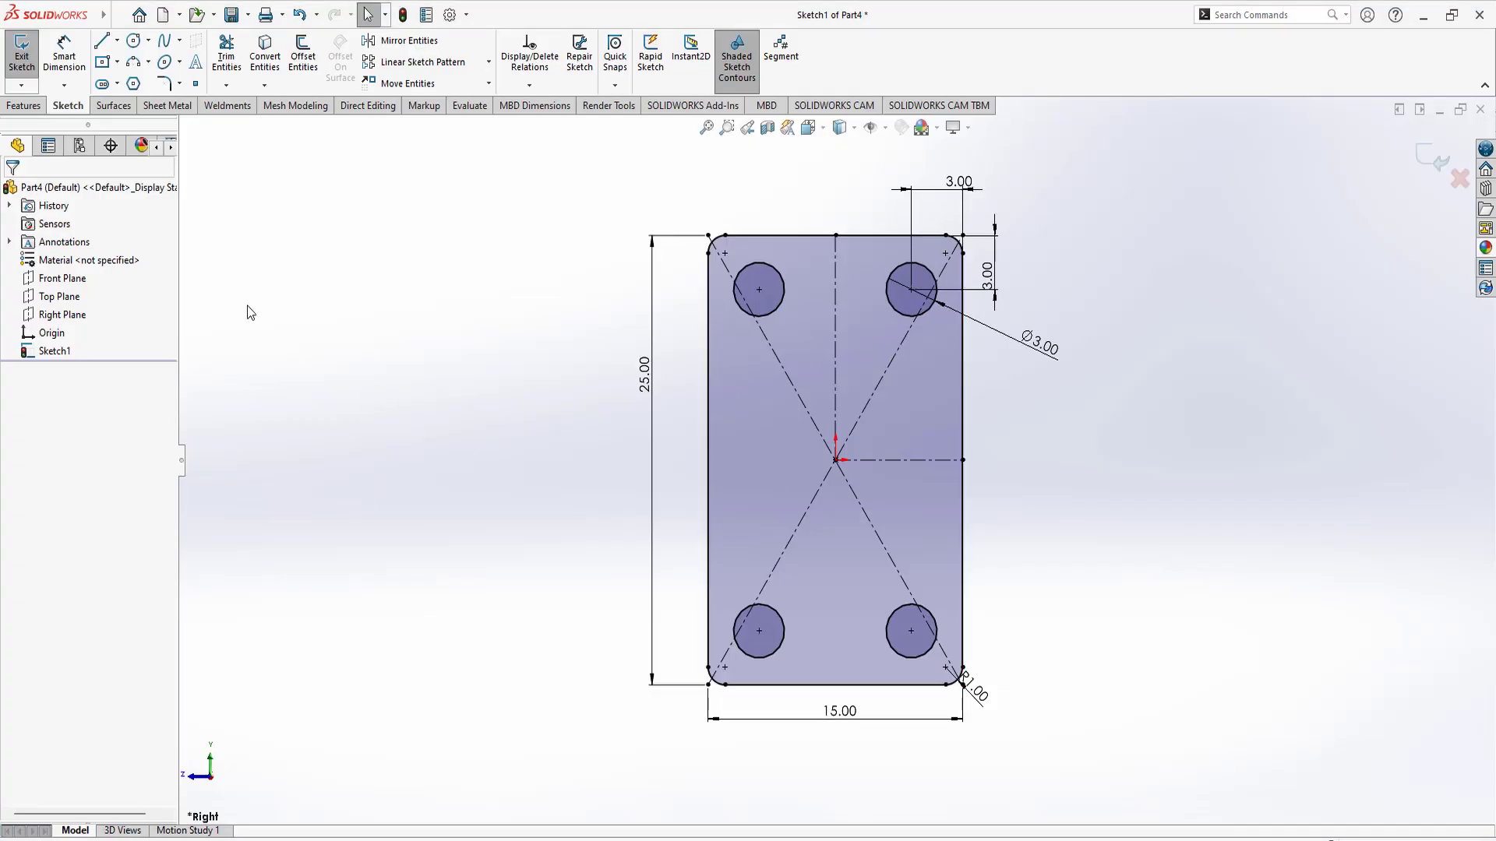
Step: Extrude the sketch 6 mm as Boss-Extrude1 and view the plate at an angle
{"action": "left_click", "coordinate": [22, 106]}
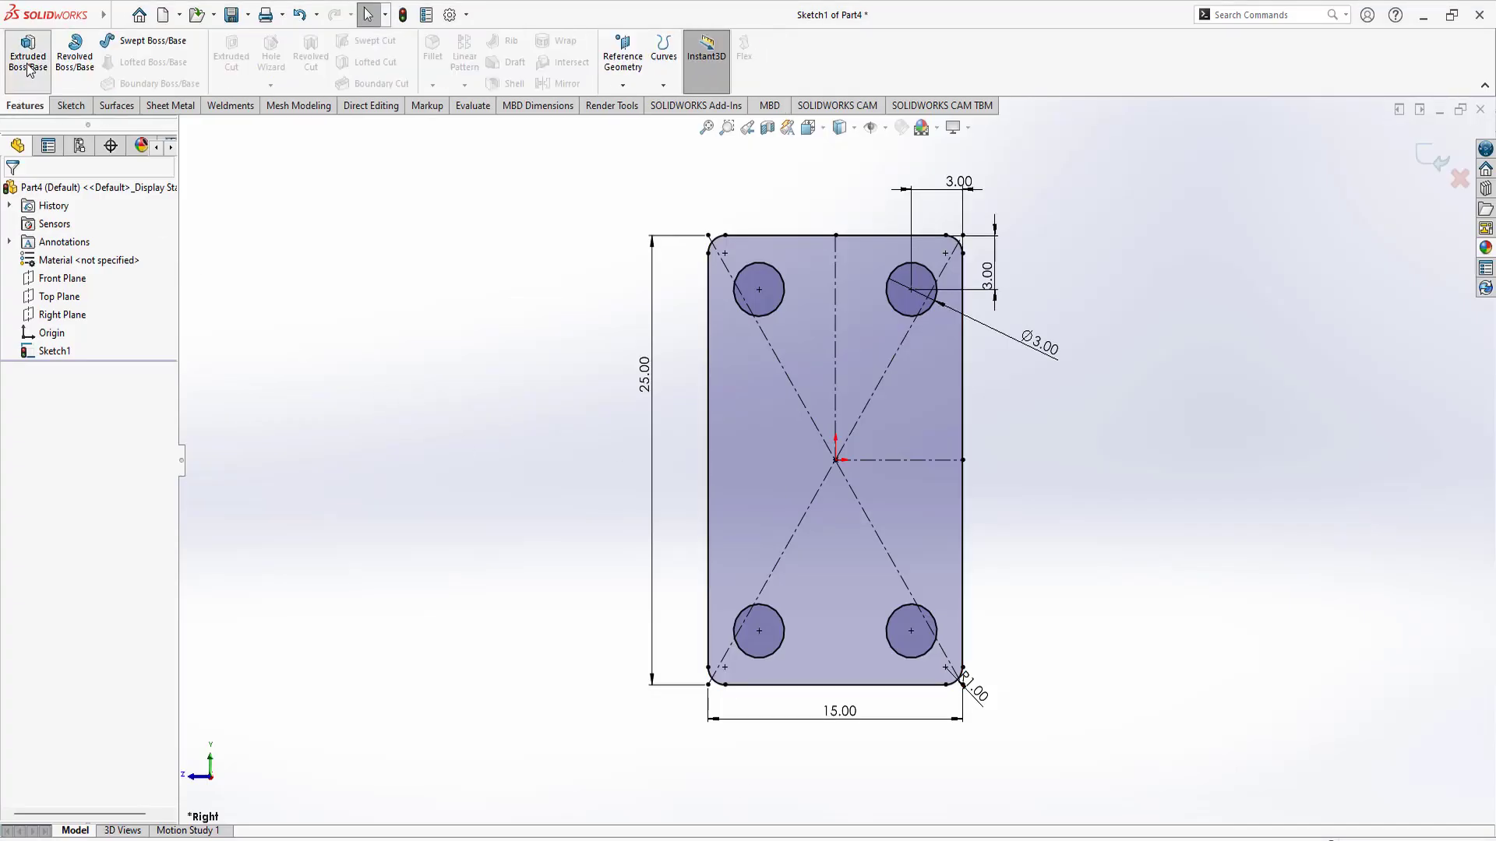
{"action": "left_click", "coordinate": [28, 70]}
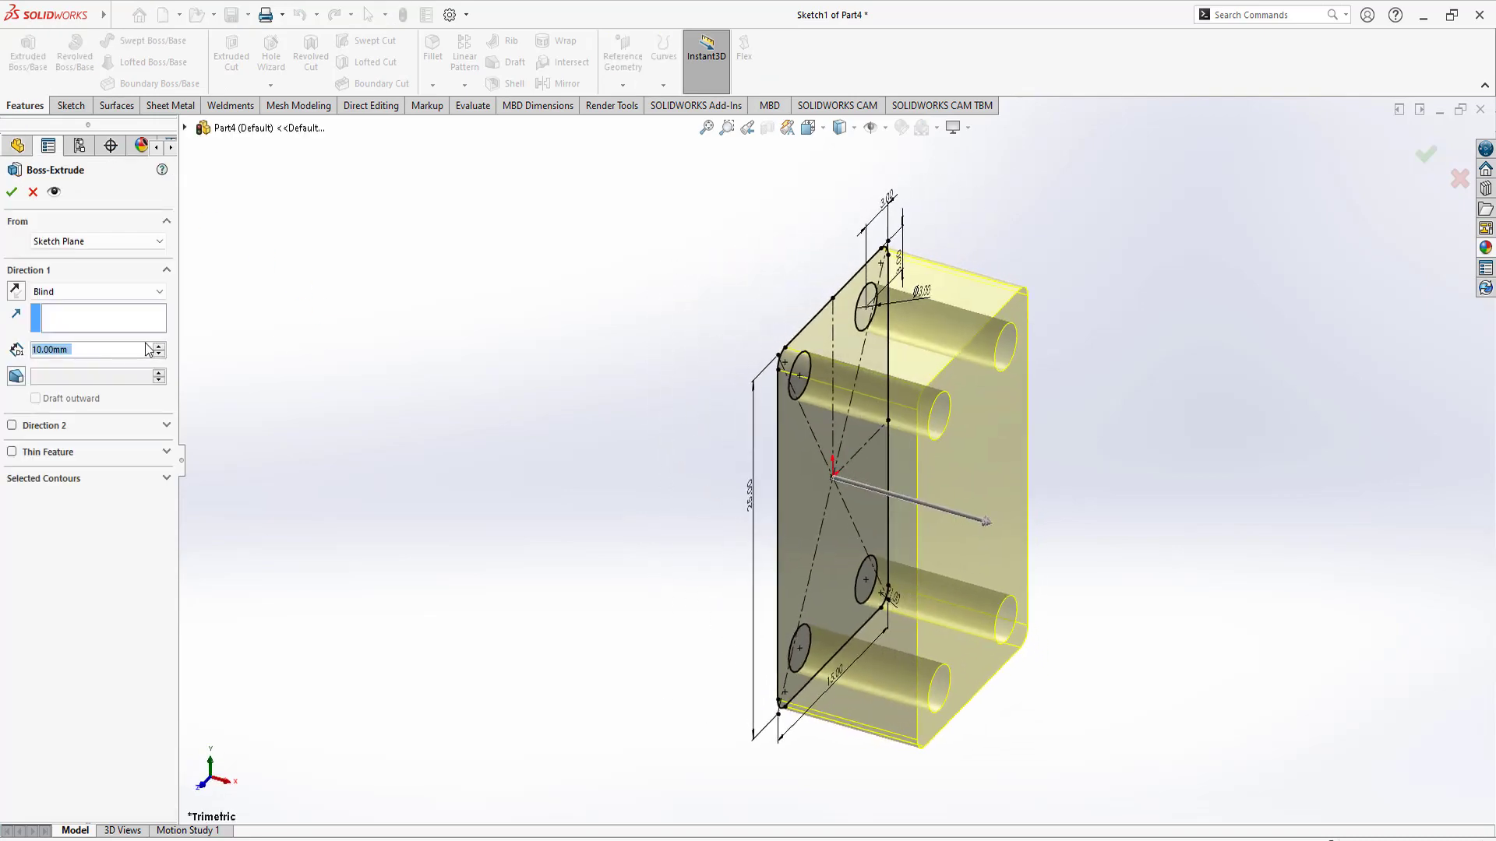
{"action": "type", "text": "6"}
{"action": "key", "text": "Return"}
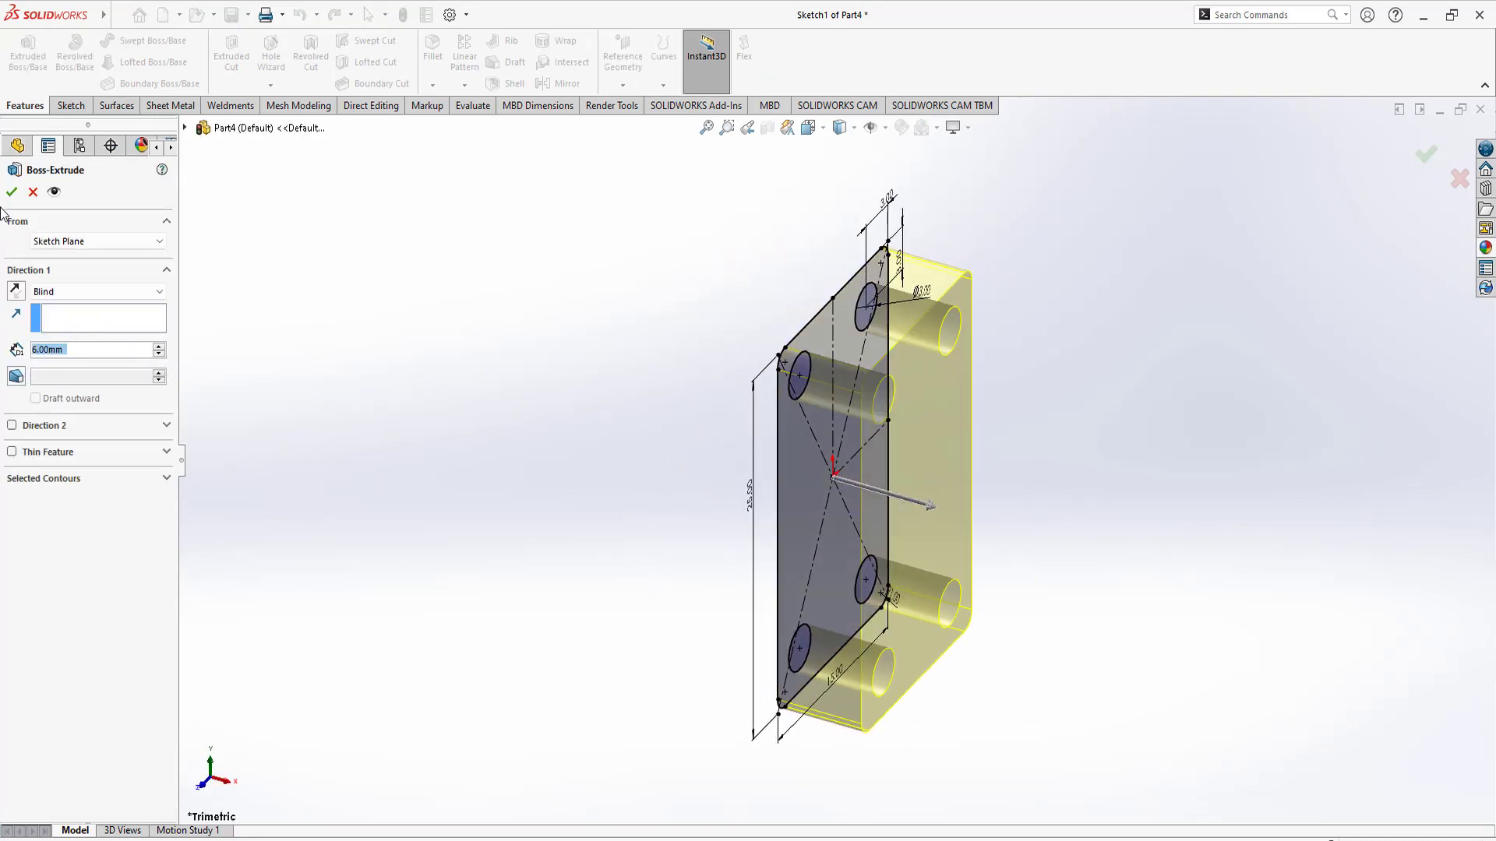
{"action": "key", "text": "Return"}
{"action": "mouse_move", "coordinate": [533, 387]}
{"action": "middle_mouse_down"}
{"action": "mouse_move", "coordinate": [671, 397]}
{"action": "mouse_move", "coordinate": [595, 454]}
{"action": "mouse_move", "coordinate": [681, 397]}
{"action": "mouse_move", "coordinate": [801, 412]}
{"action": "mouse_move", "coordinate": [651, 407]}
{"action": "mouse_move", "coordinate": [775, 467]}
{"action": "mouse_move", "coordinate": [731, 387]}
{"action": "mouse_move", "coordinate": [883, 419]}
{"action": "mouse_move", "coordinate": [895, 444]}
{"action": "middle_mouse_up"}
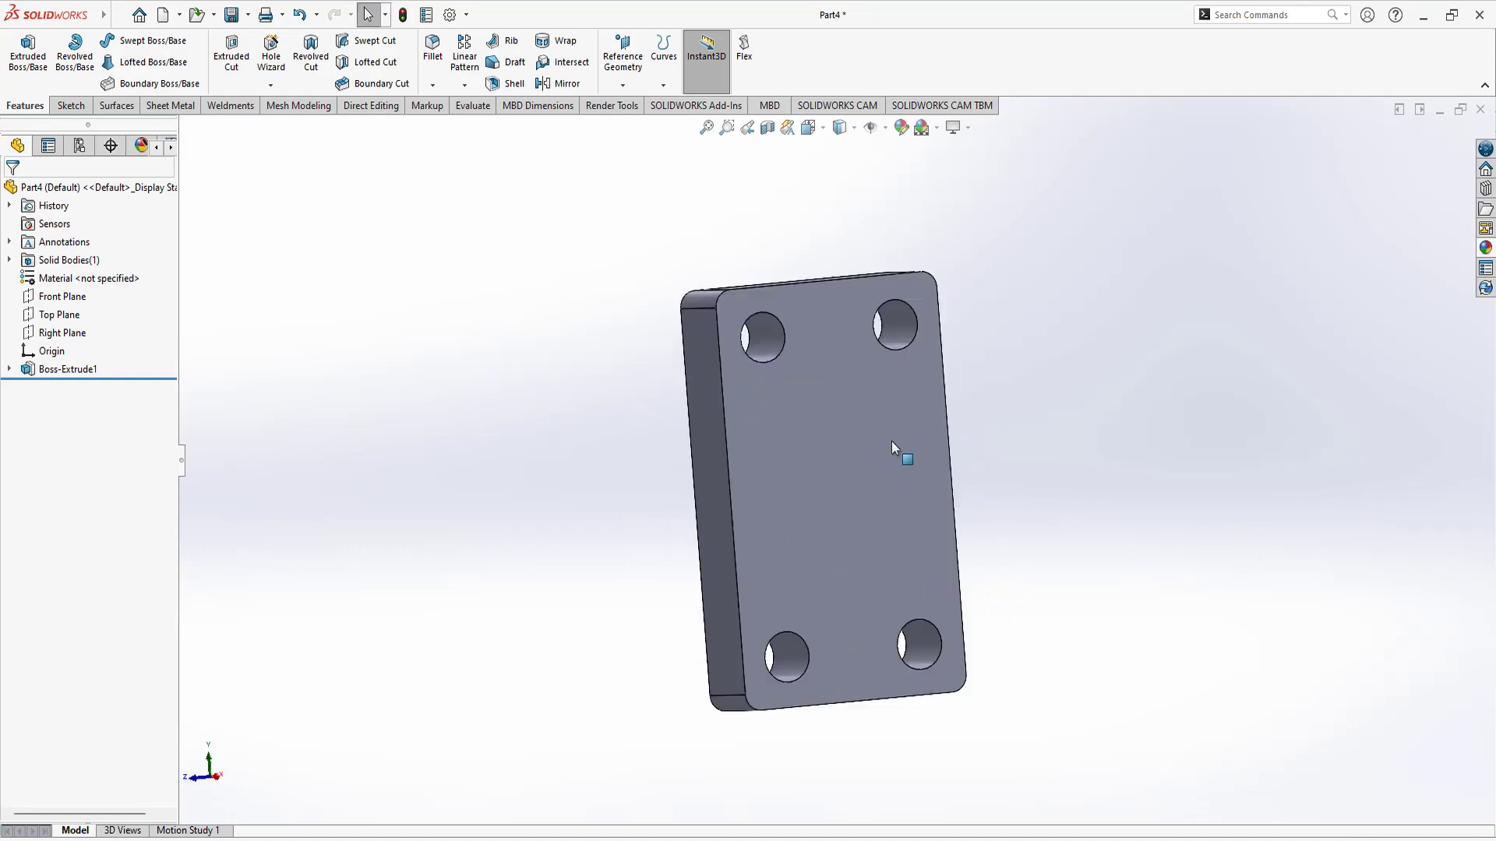
Step: Give the plate body a light-yellow appearance
{"action": "right_click", "coordinate": [863, 332]}
{"action": "left_click", "coordinate": [1010, 344]}
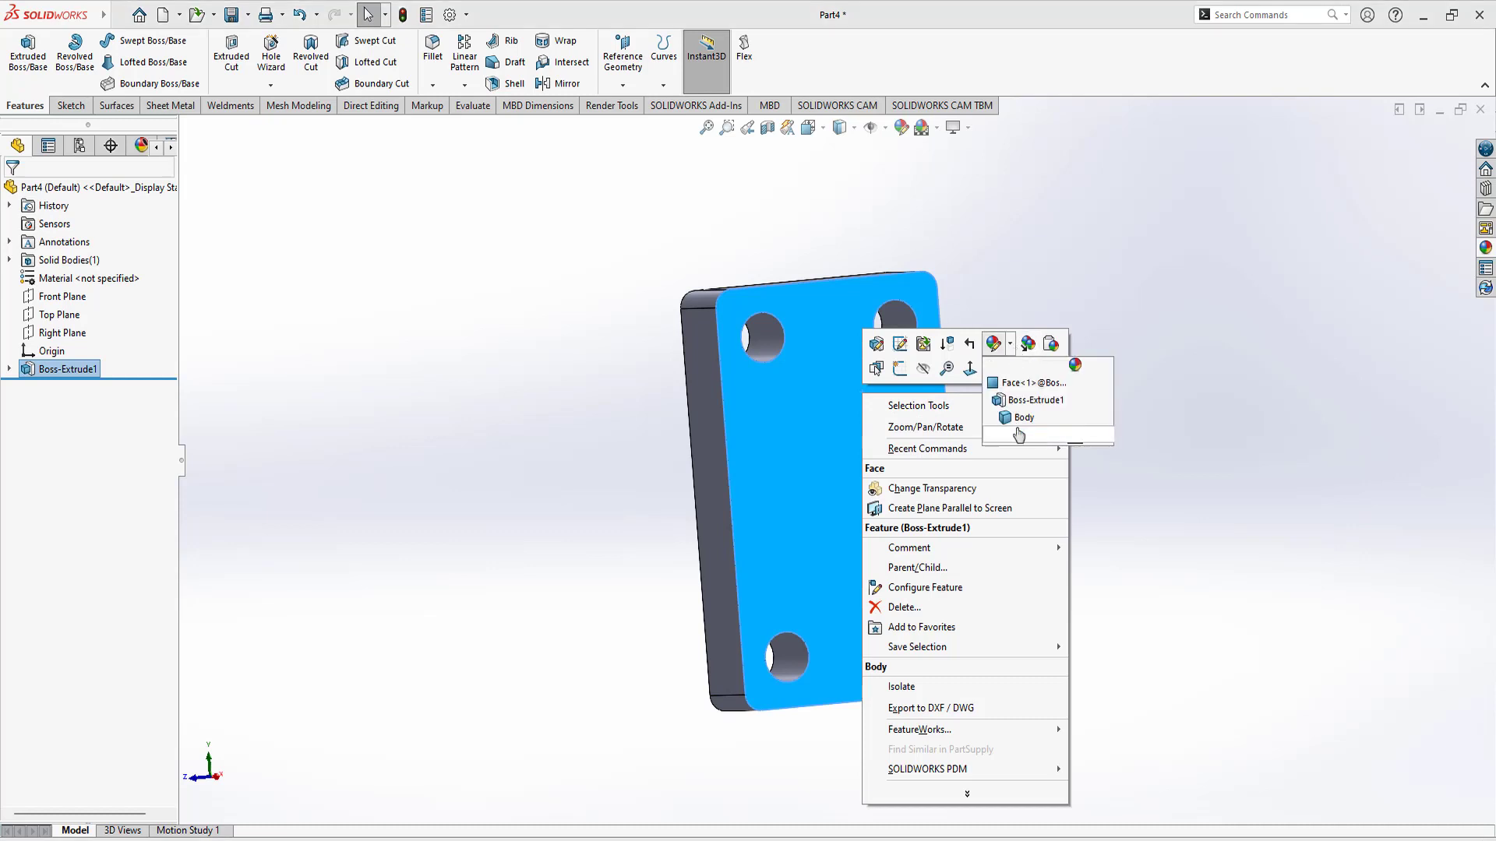
{"action": "left_click", "coordinate": [1020, 425]}
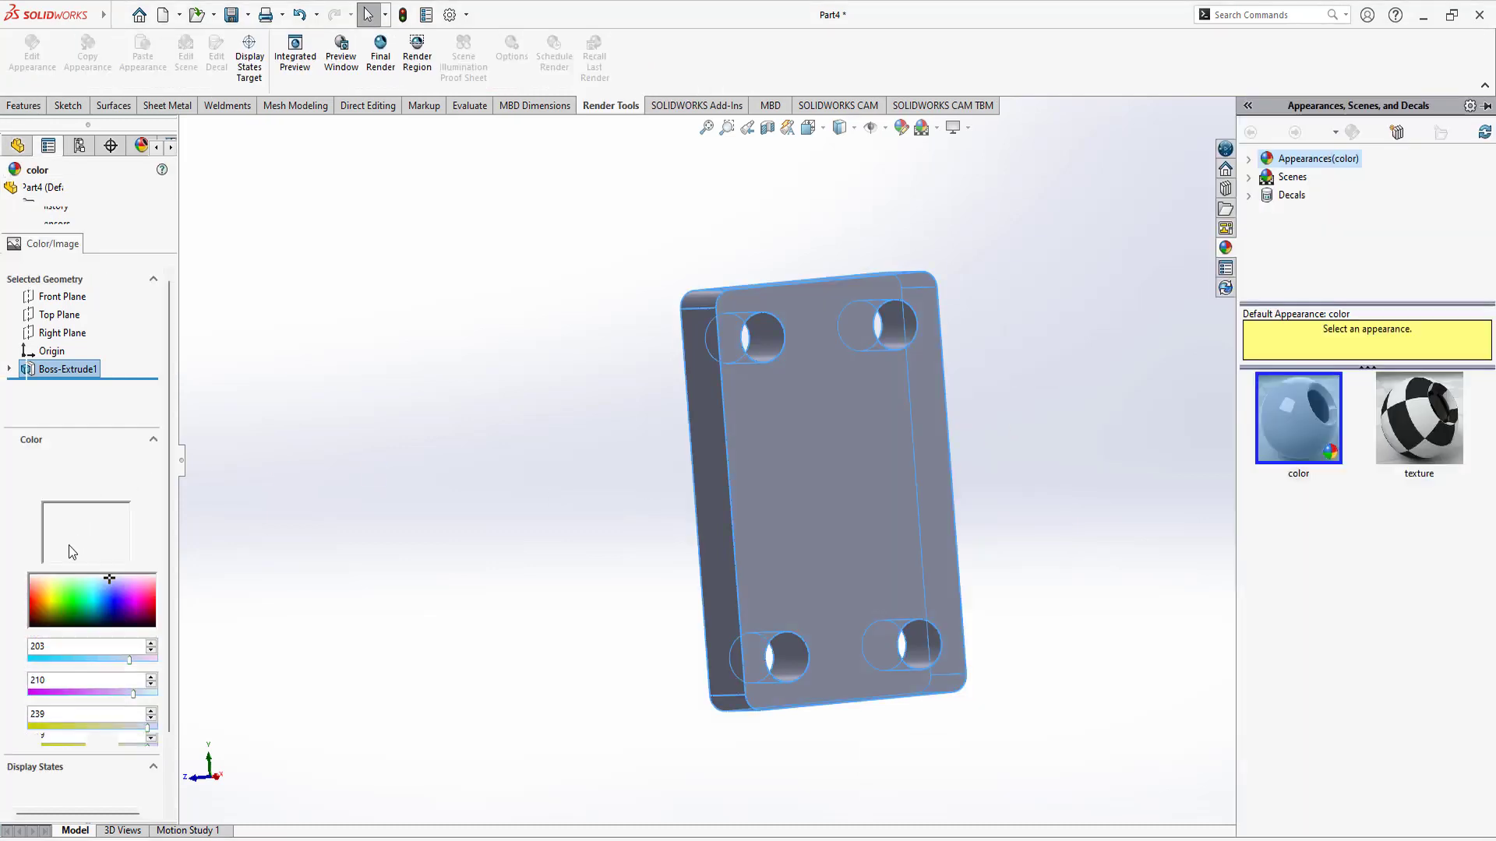
{"action": "left_click", "coordinate": [70, 520]}
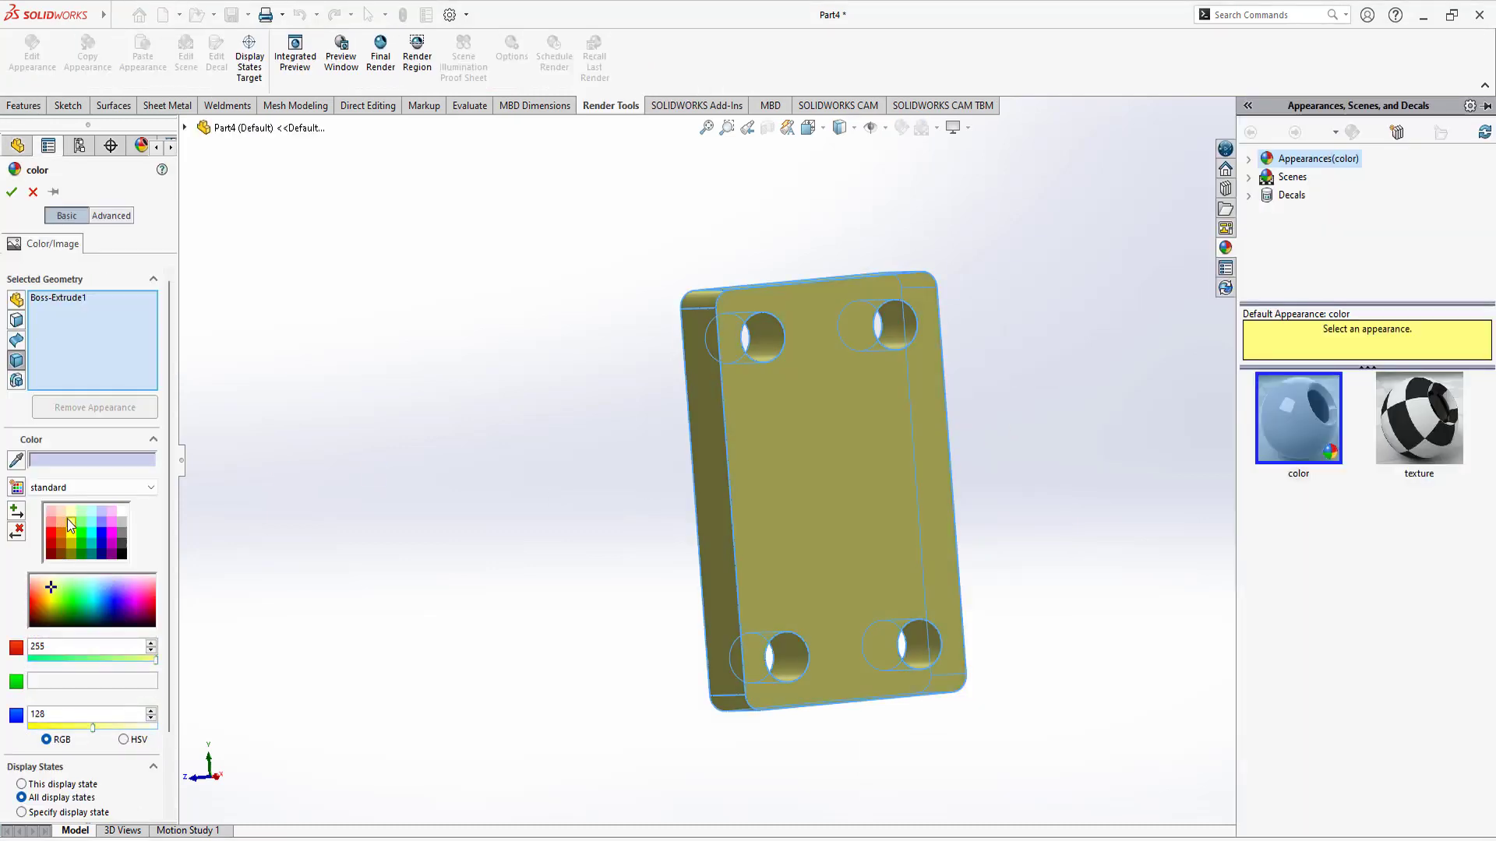
{"action": "left_click", "coordinate": [11, 192]}
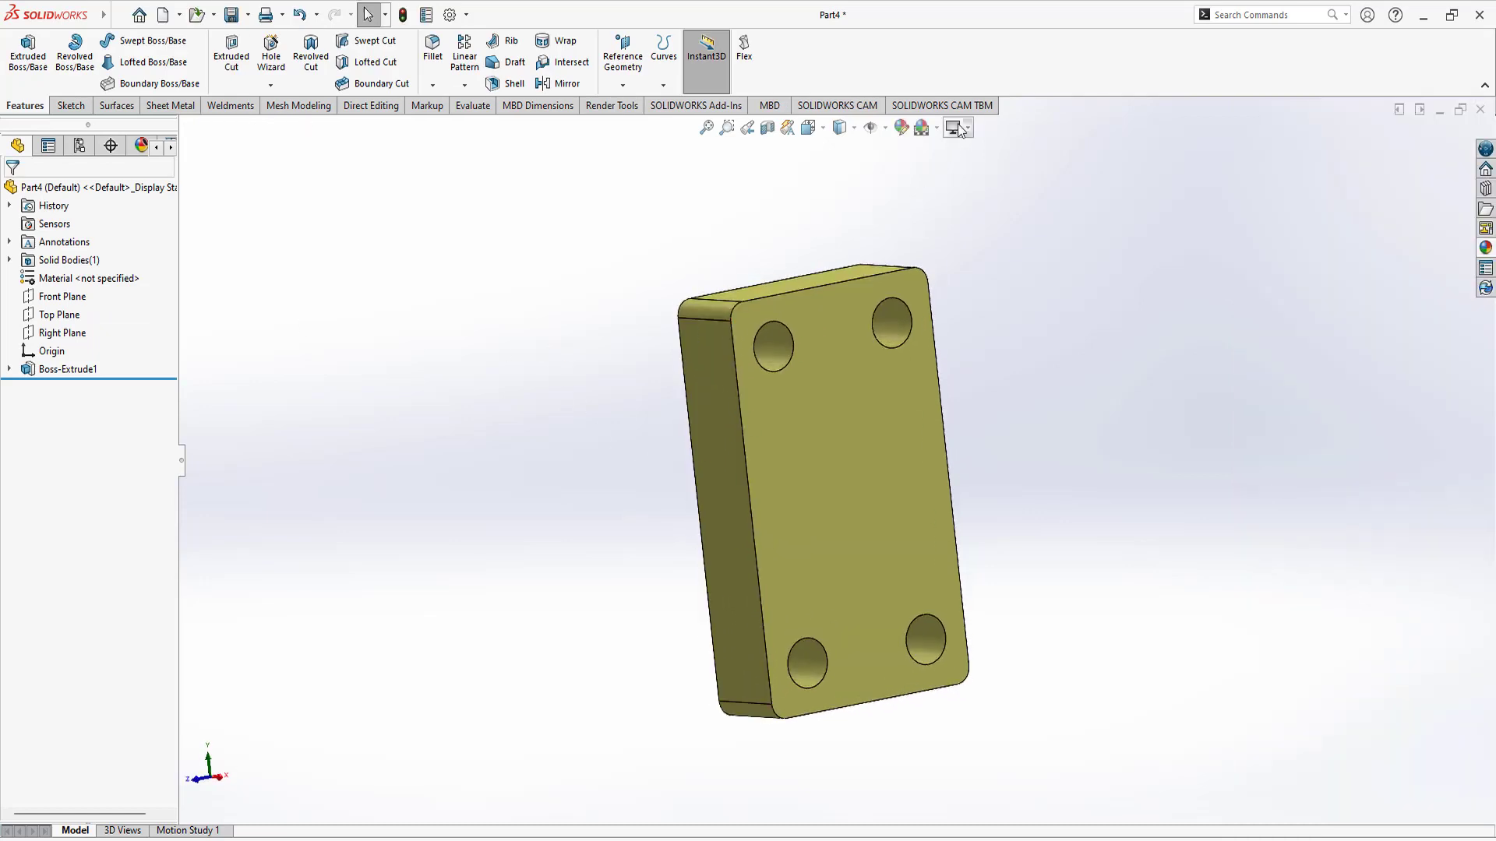
Step: Set the scene background to Plain White
{"action": "left_click", "coordinate": [952, 128]}
{"action": "left_click", "coordinate": [937, 127]}
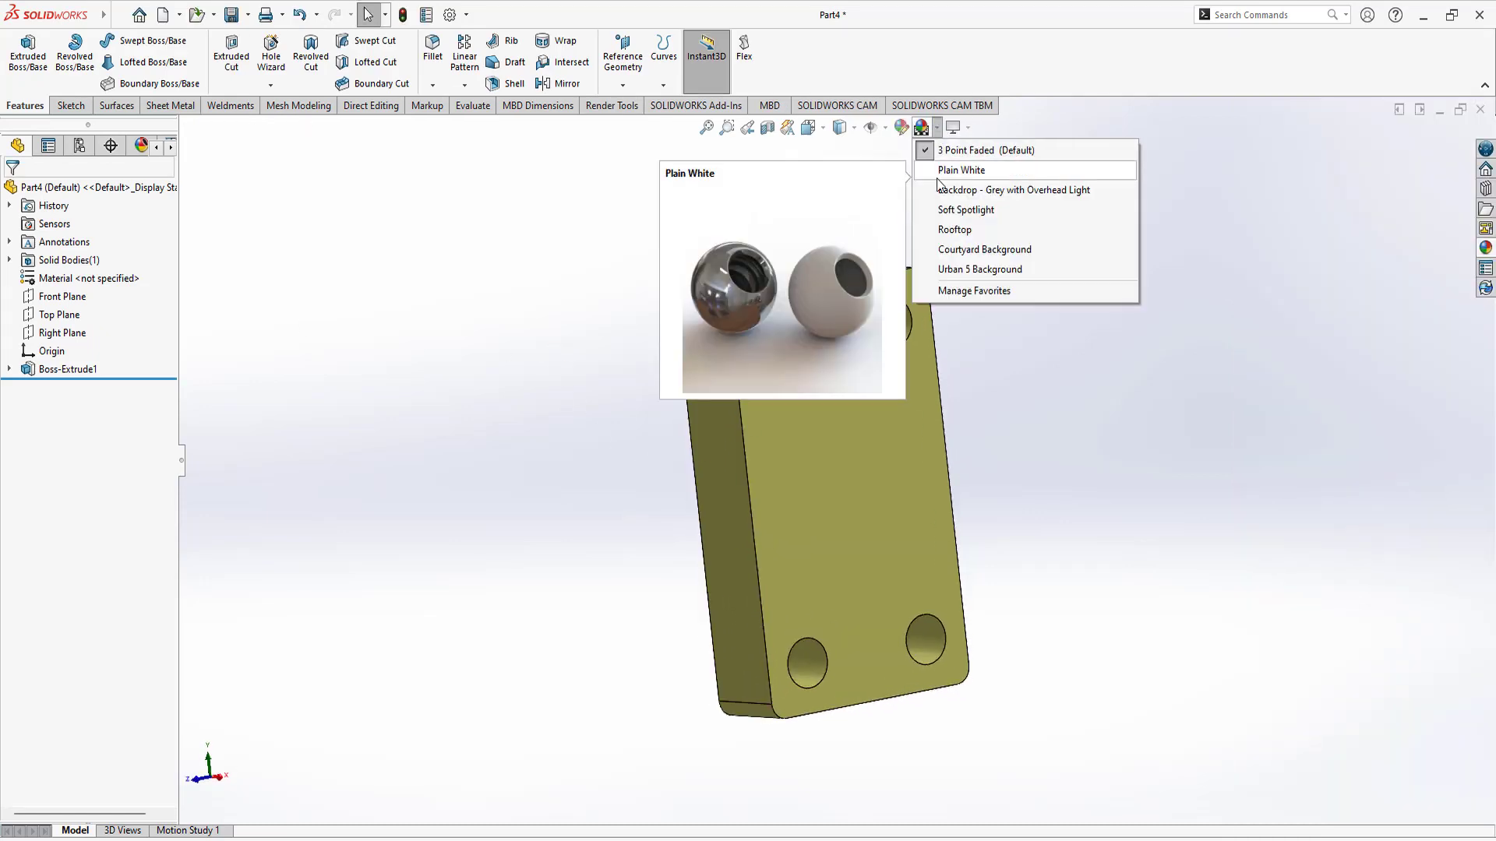
{"action": "left_click", "coordinate": [974, 173]}
{"action": "mouse_move", "coordinate": [994, 371]}
{"action": "middle_mouse_down"}
{"action": "mouse_move", "coordinate": [924, 388]}
{"action": "mouse_move", "coordinate": [954, 434]}
{"action": "mouse_move", "coordinate": [938, 400]}
{"action": "mouse_move", "coordinate": [947, 474]}
{"action": "middle_mouse_up"}
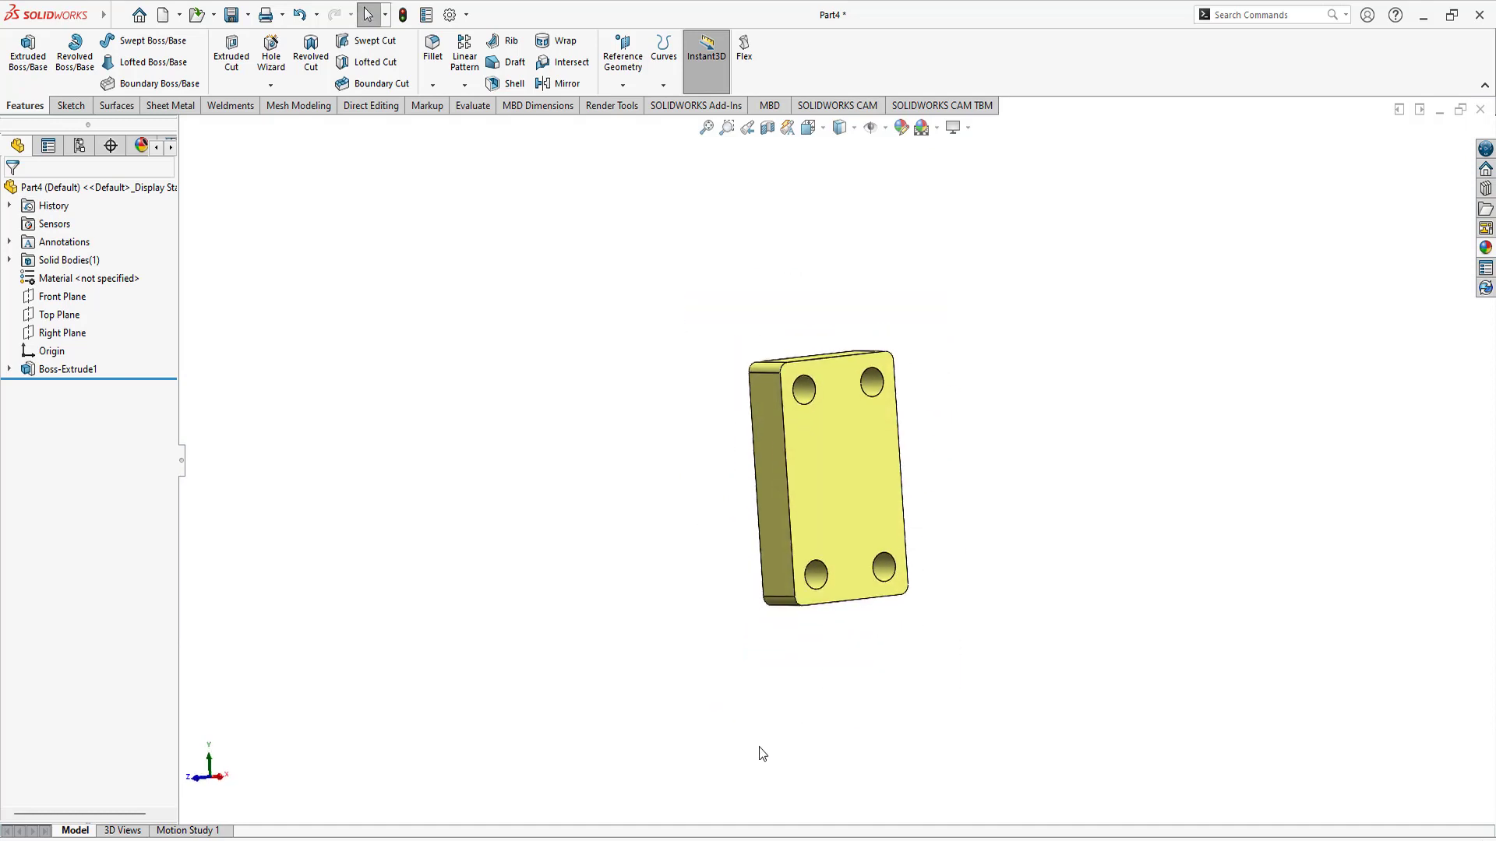
{"action": "key", "text": "alt+Tab"}
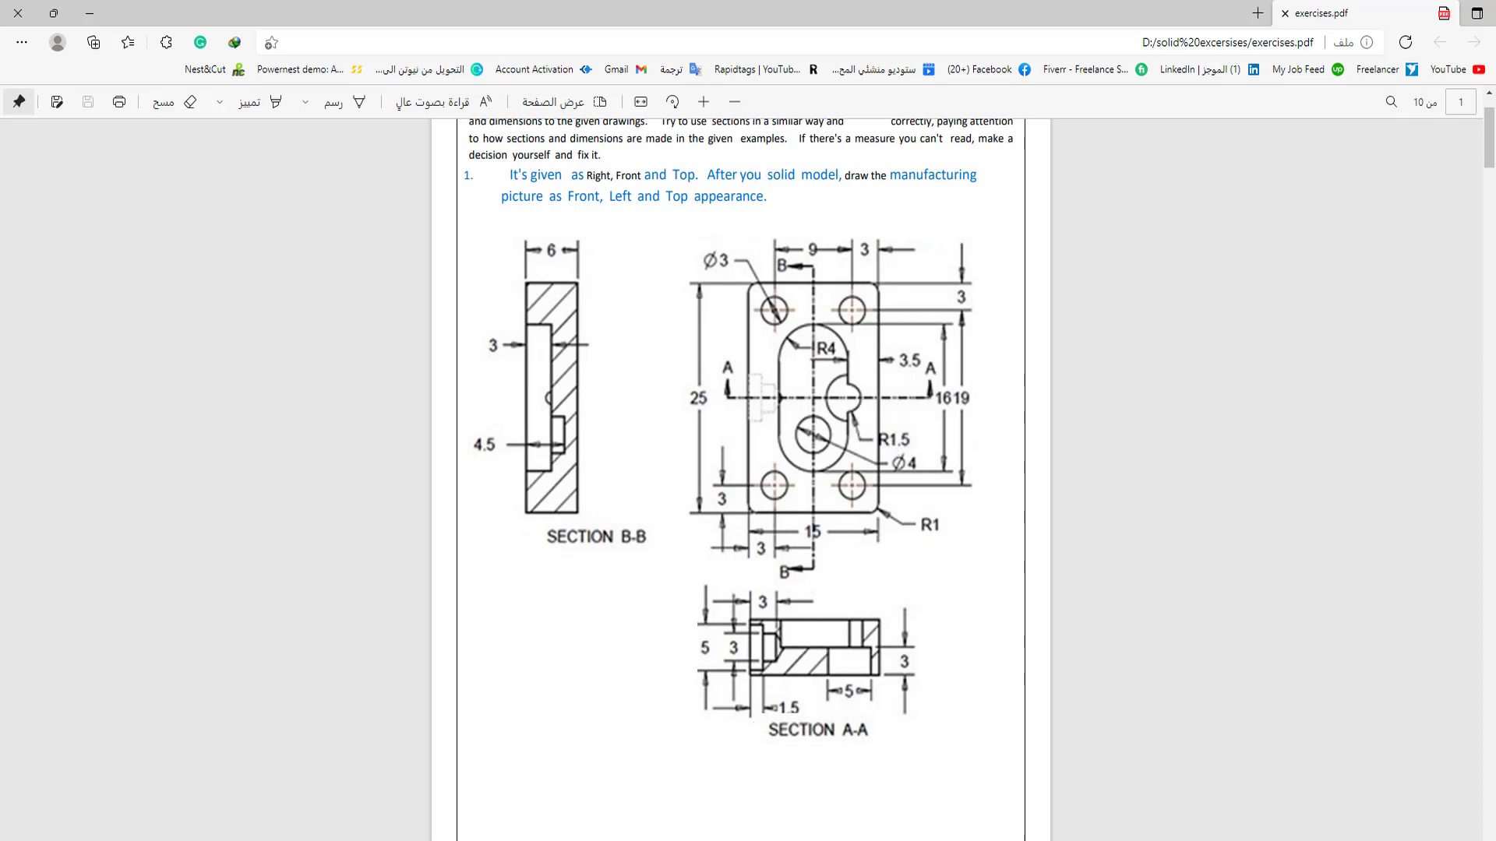
Step: Sketch a vertical centre-point straight slot at the origin on the plate's front face
{"action": "left_click", "coordinate": [627, 798]}
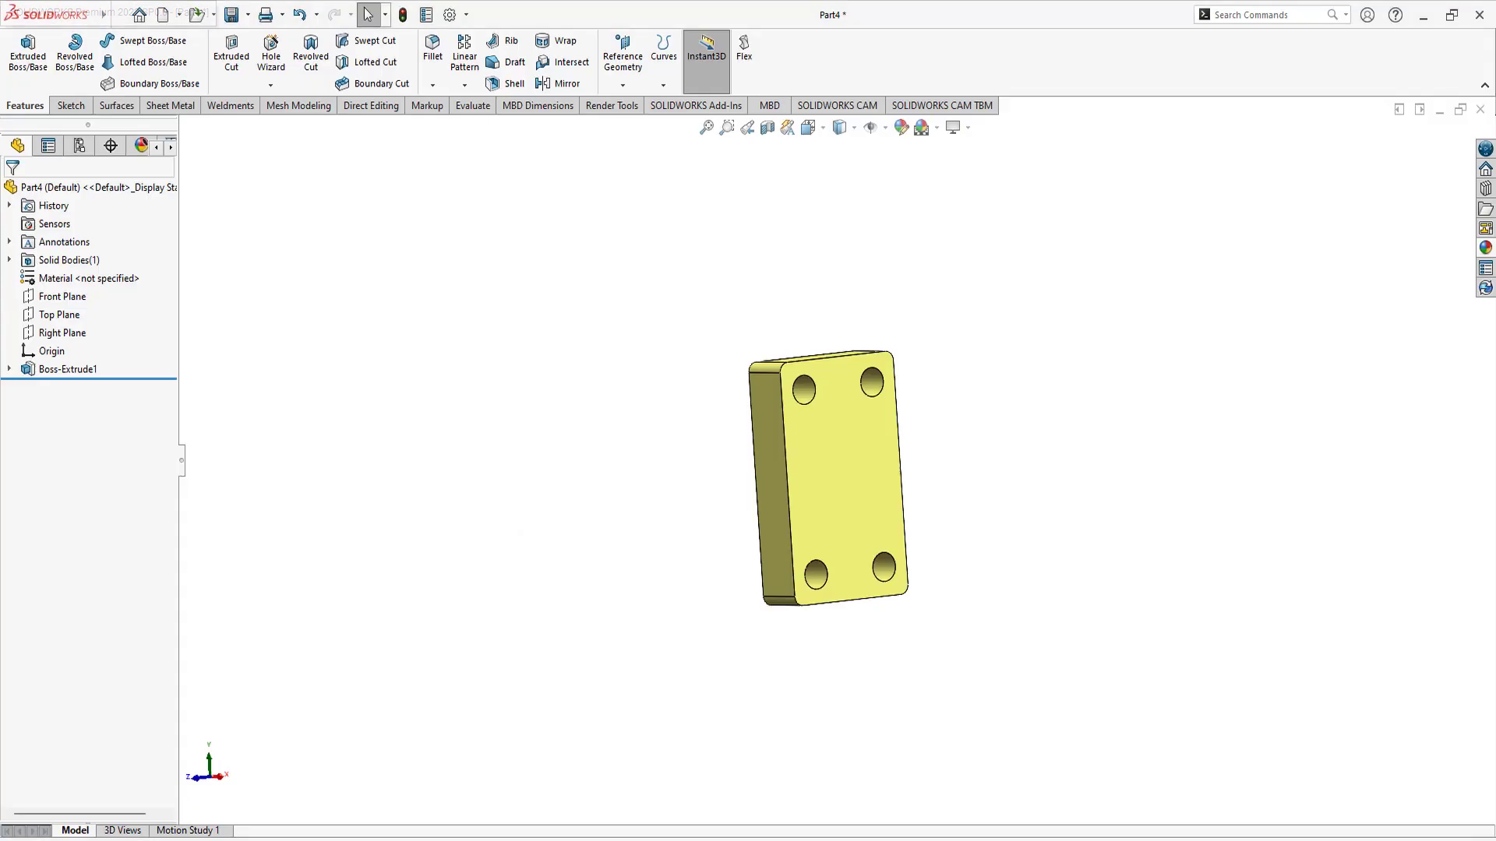
{"action": "left_click", "coordinate": [842, 455]}
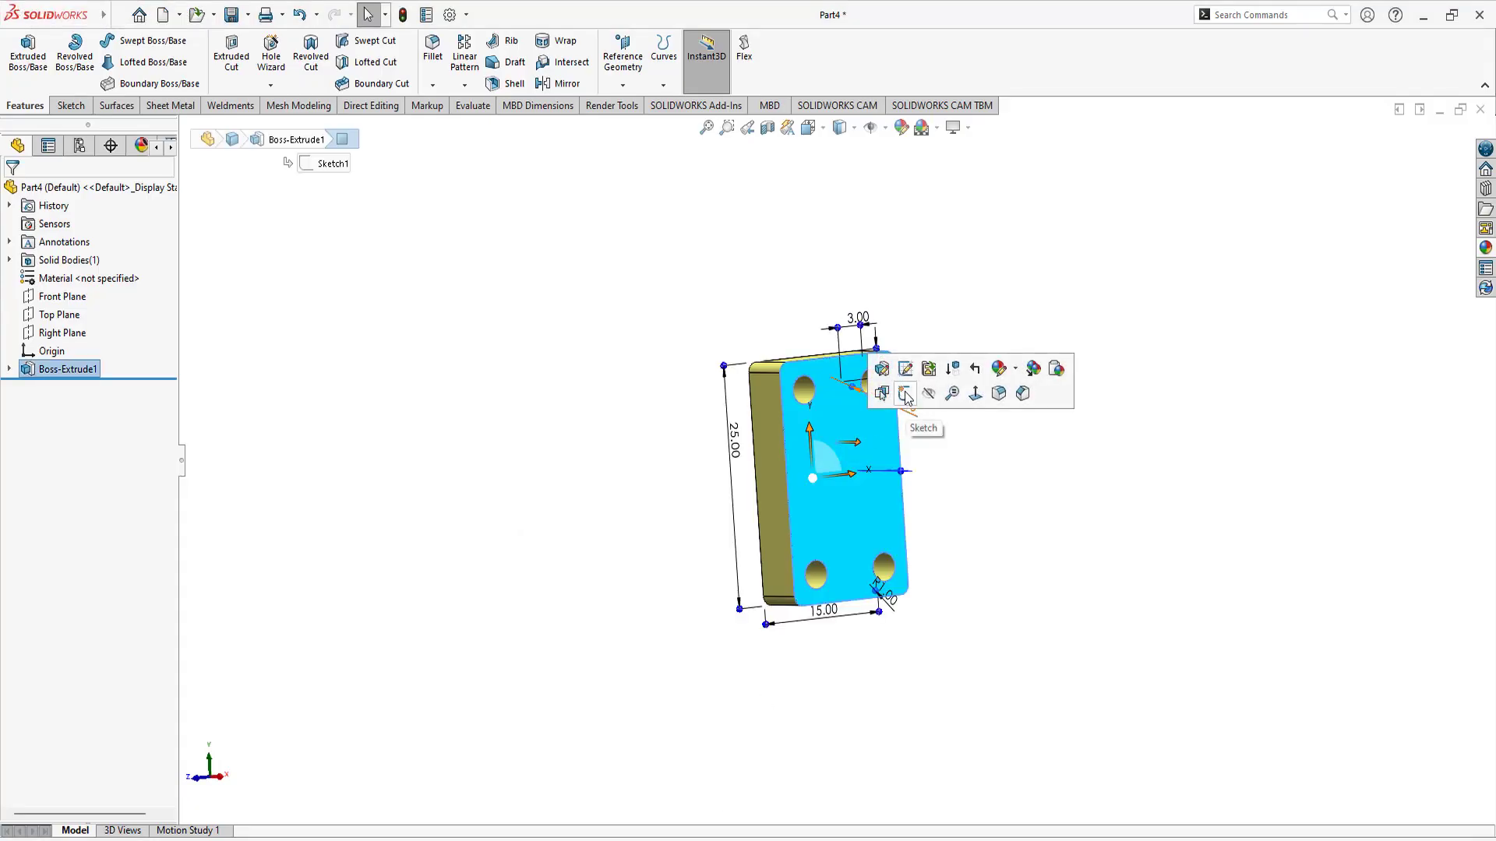
{"action": "left_click", "coordinate": [905, 395]}
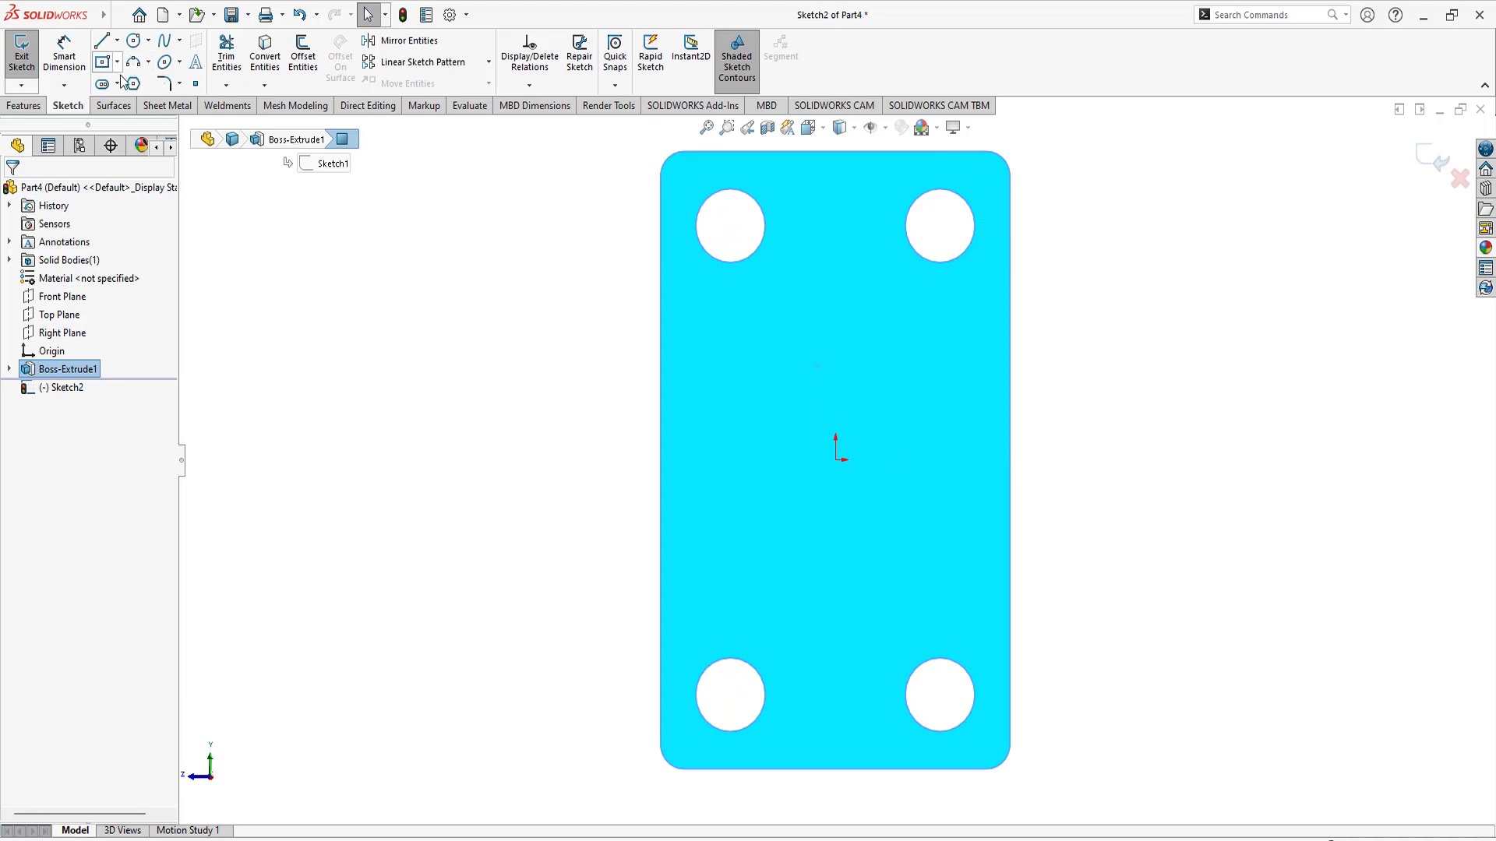
{"action": "left_click", "coordinate": [102, 83]}
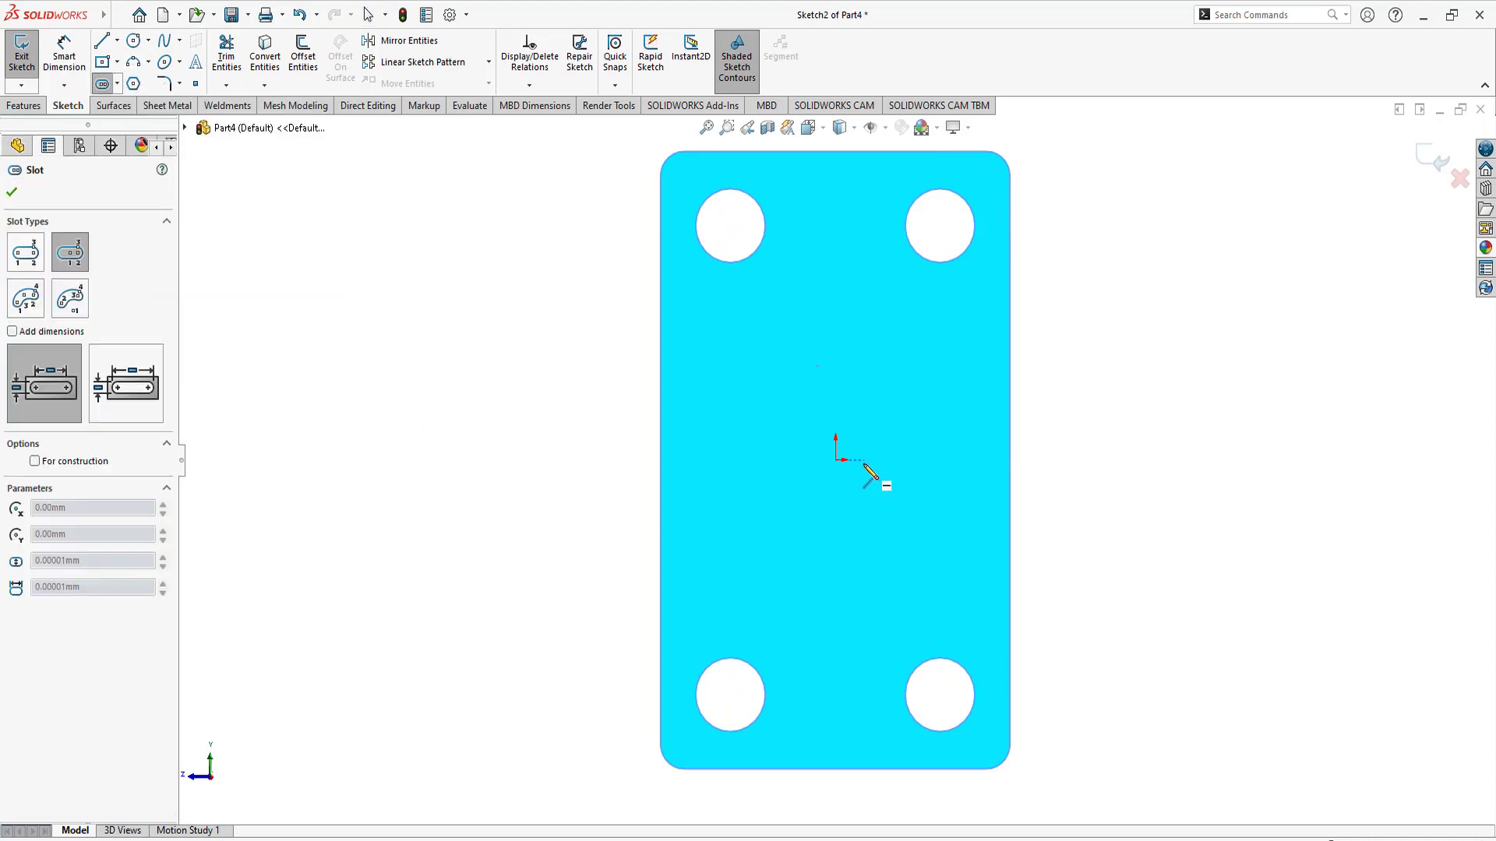
{"action": "left_click", "coordinate": [836, 459]}
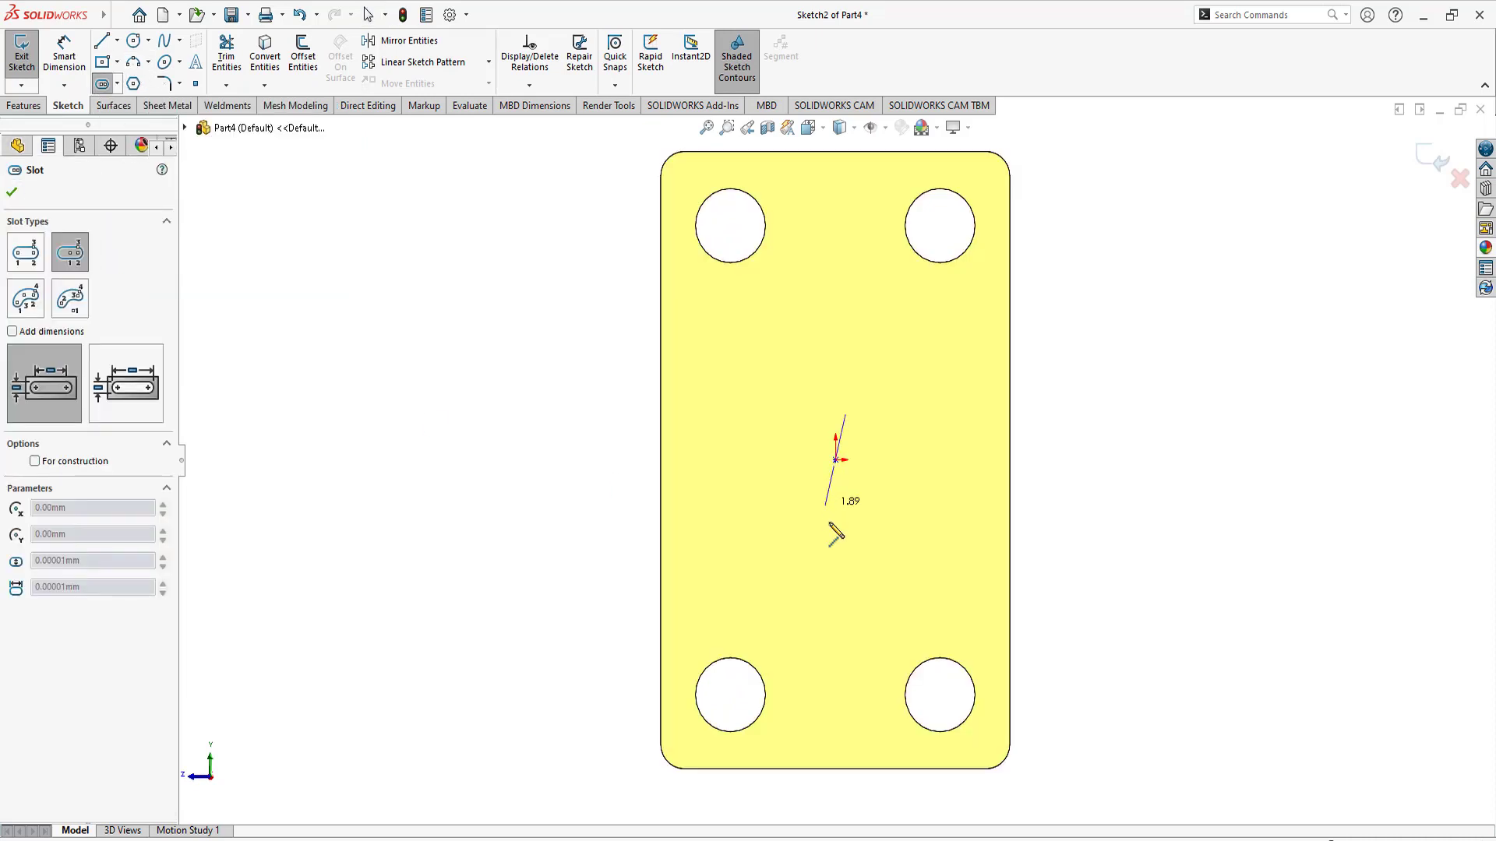
{"action": "left_click", "coordinate": [834, 601]}
{"action": "left_click", "coordinate": [900, 596]}
{"action": "right_click", "coordinate": [581, 414]}
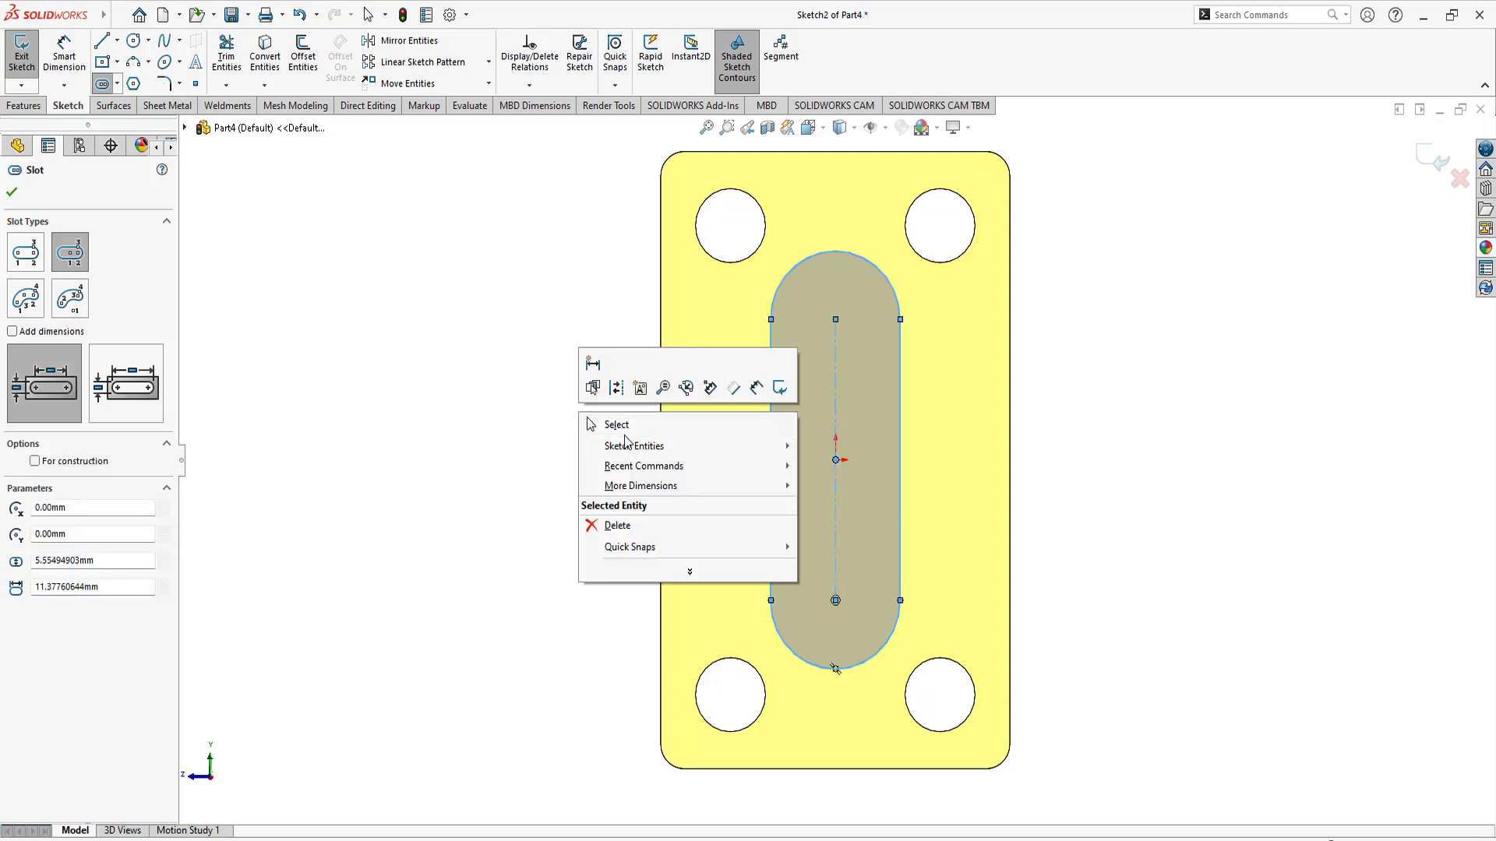
{"action": "left_click", "coordinate": [625, 427]}
Step: Add a small circle centred on the slot's right edge
{"action": "right_click_drag", "start_coordinate": [587, 441], "coordinate": [585, 424]}
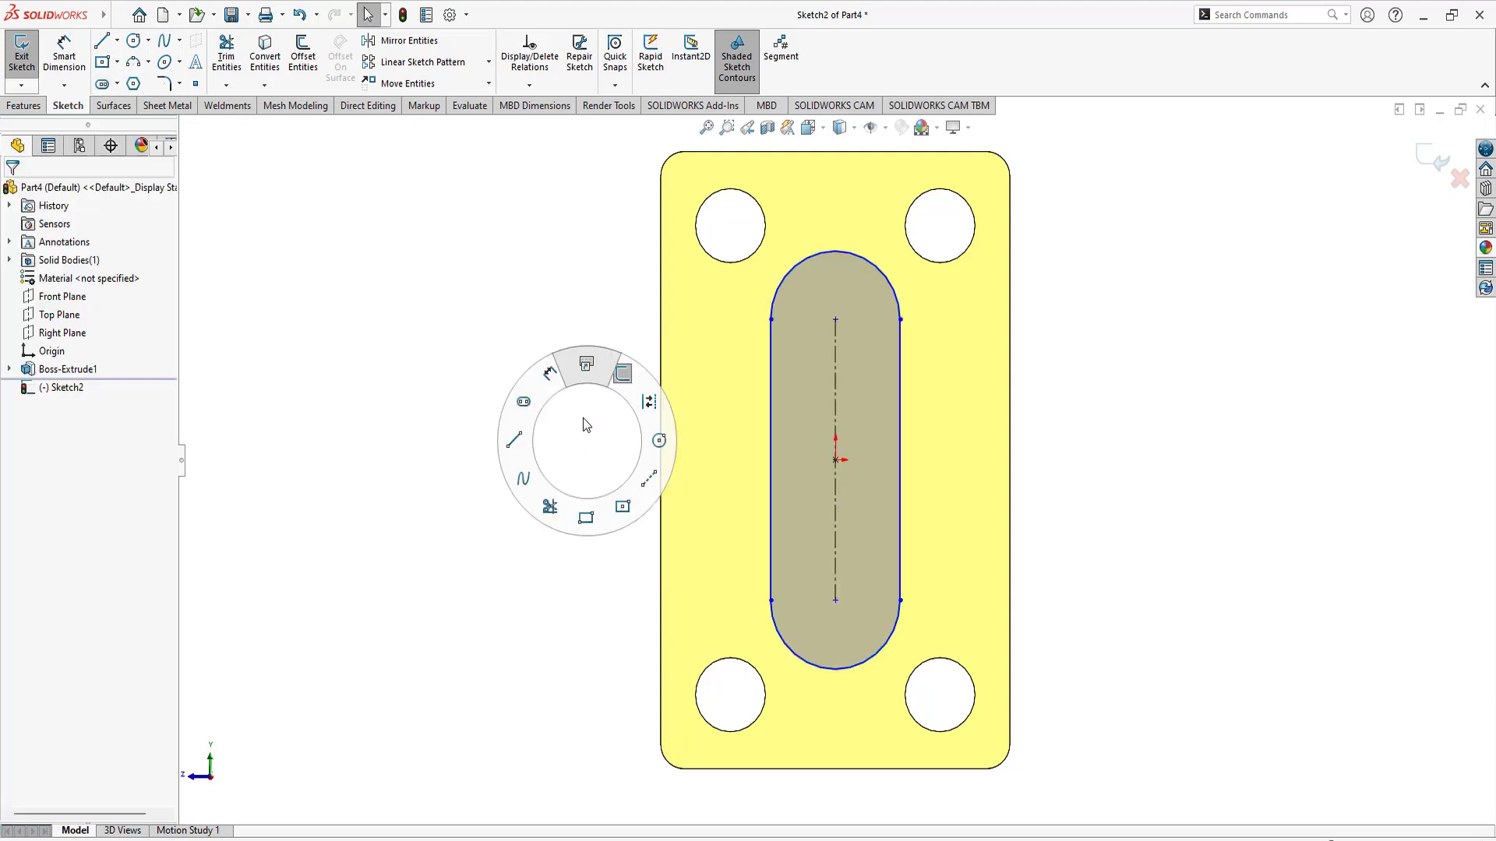
{"action": "right_click_drag", "start_coordinate": [584, 418], "coordinate": [659, 440]}
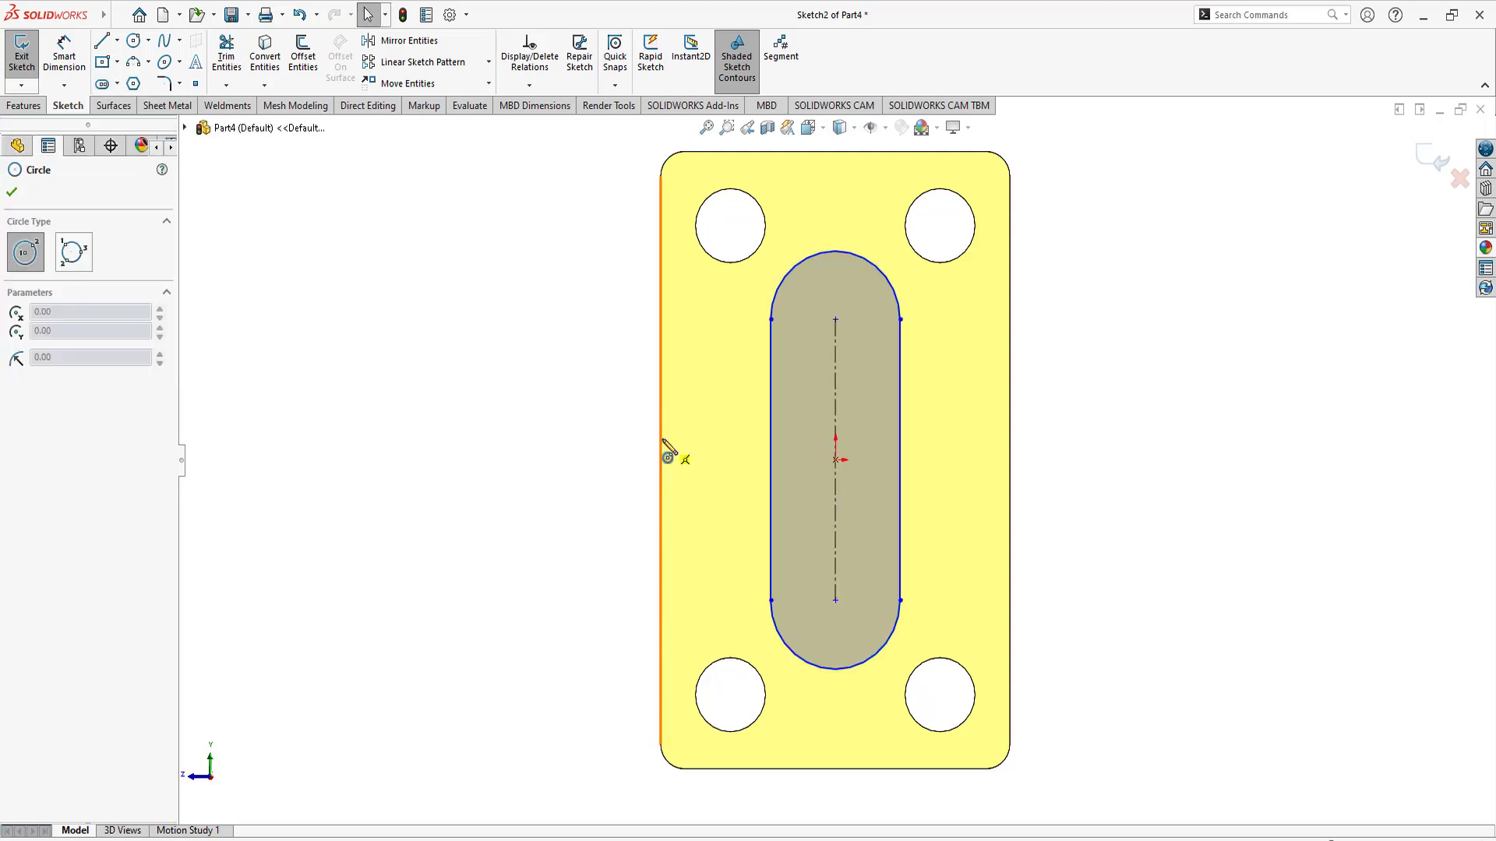
{"action": "left_click", "coordinate": [900, 460]}
{"action": "left_click", "coordinate": [902, 494]}
{"action": "right_click", "coordinate": [1121, 436]}
{"action": "left_click", "coordinate": [1125, 455]}
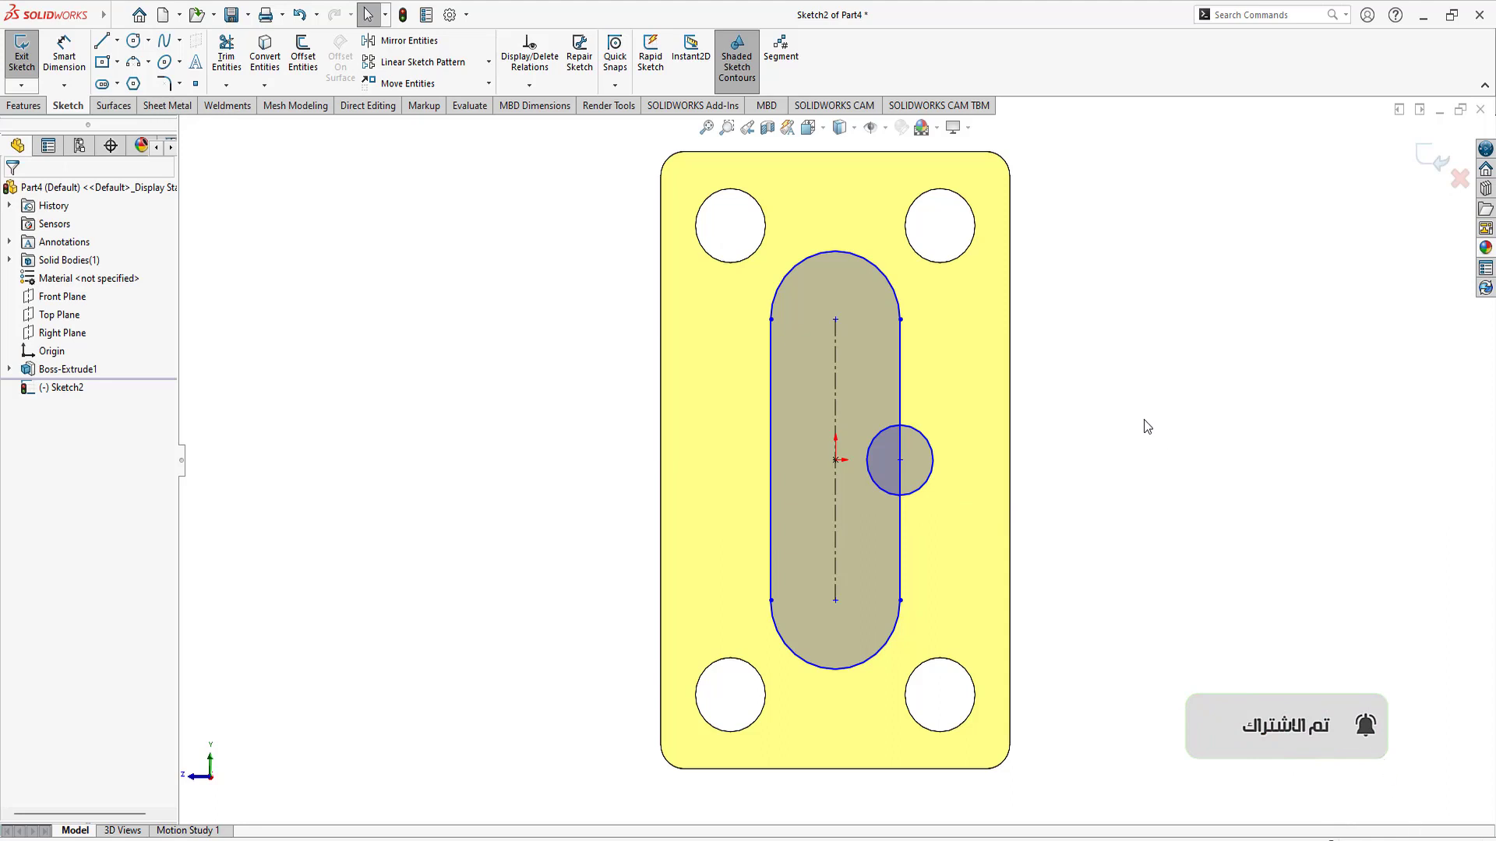
{"action": "right_click_drag", "start_coordinate": [1137, 436], "coordinate": [1113, 372]}
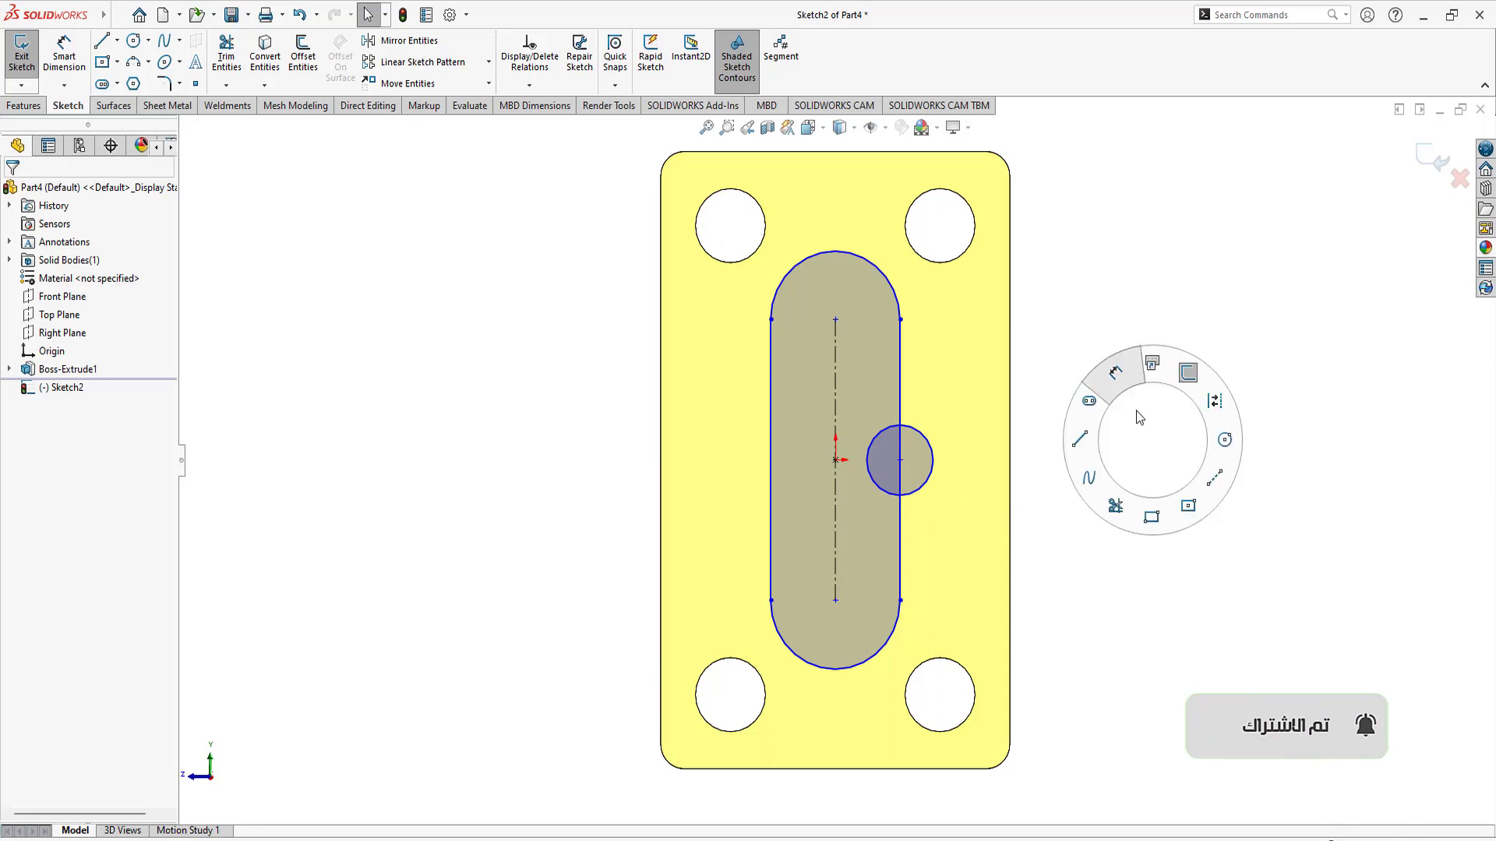
Step: Dimension the slot with R4 end arcs and a 16 arc-to-arc length
{"action": "left_click", "coordinate": [799, 265]}
{"action": "left_click", "coordinate": [602, 279]}
{"action": "type", "text": "4"}
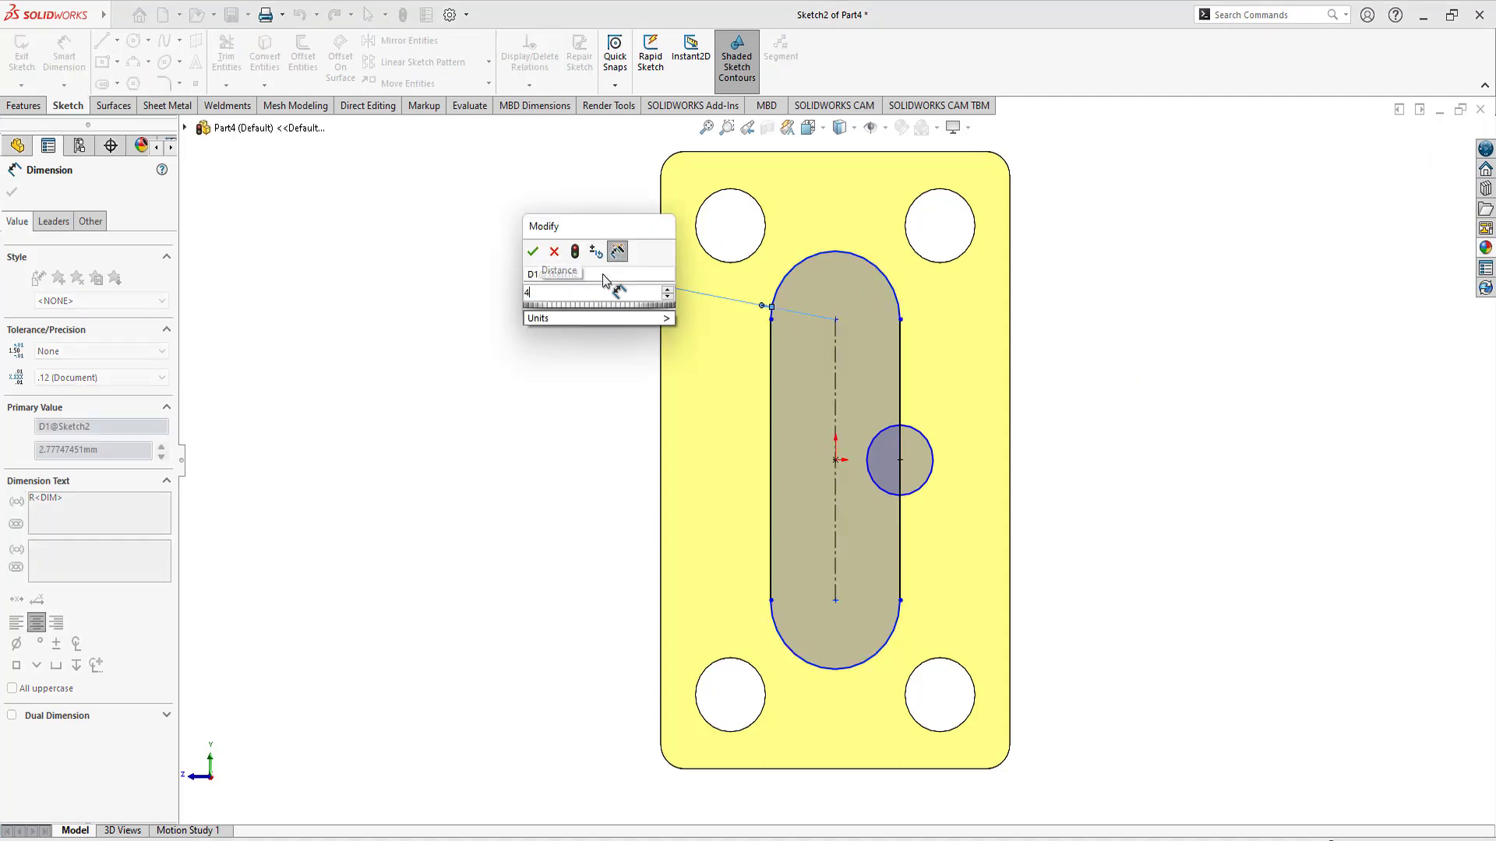
{"action": "key", "text": "Return"}
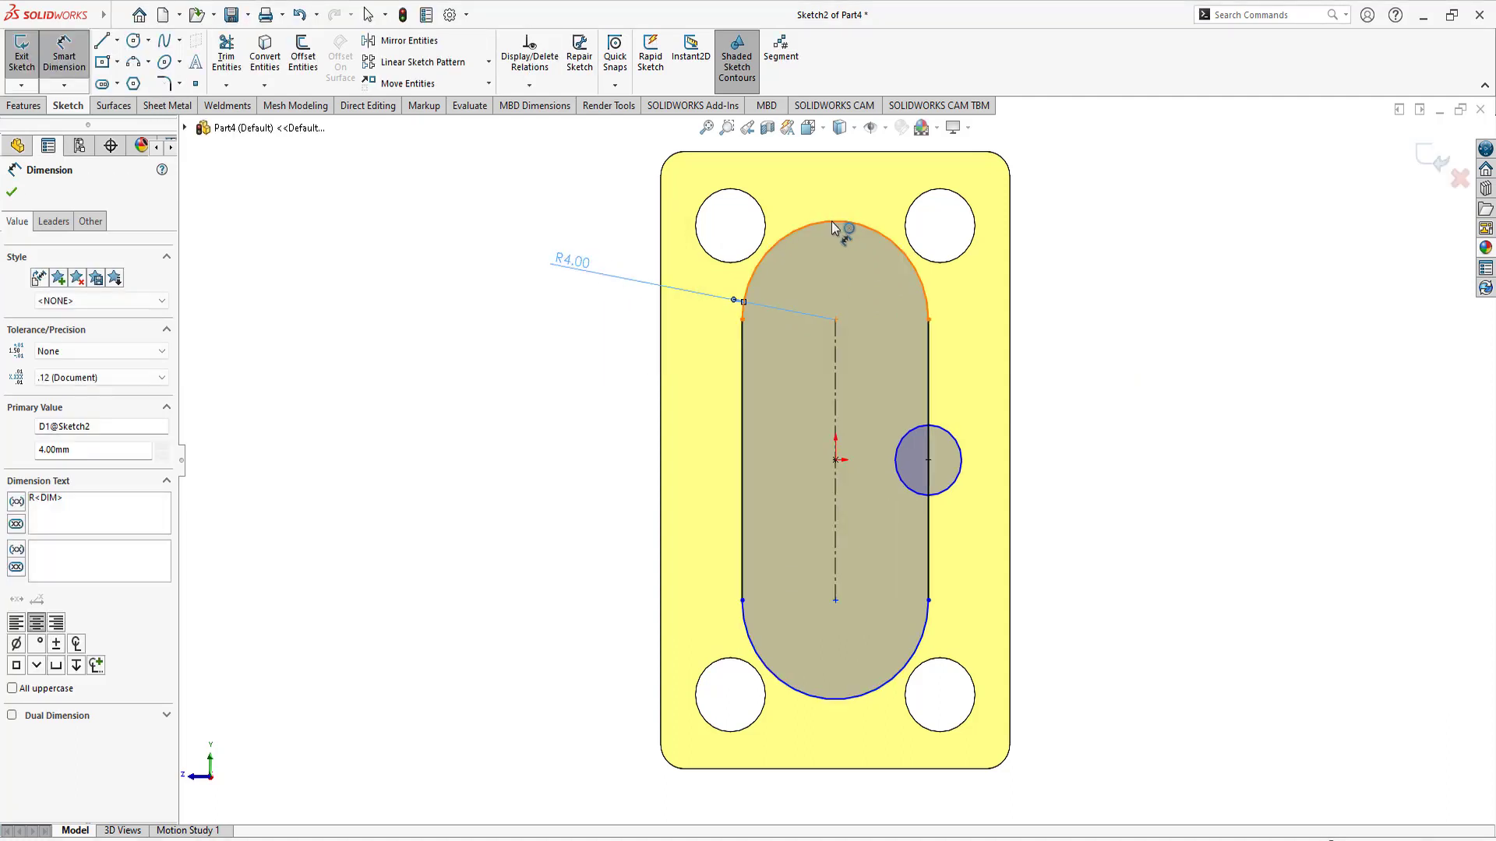
{"action": "left_click", "coordinate": [835, 224]}
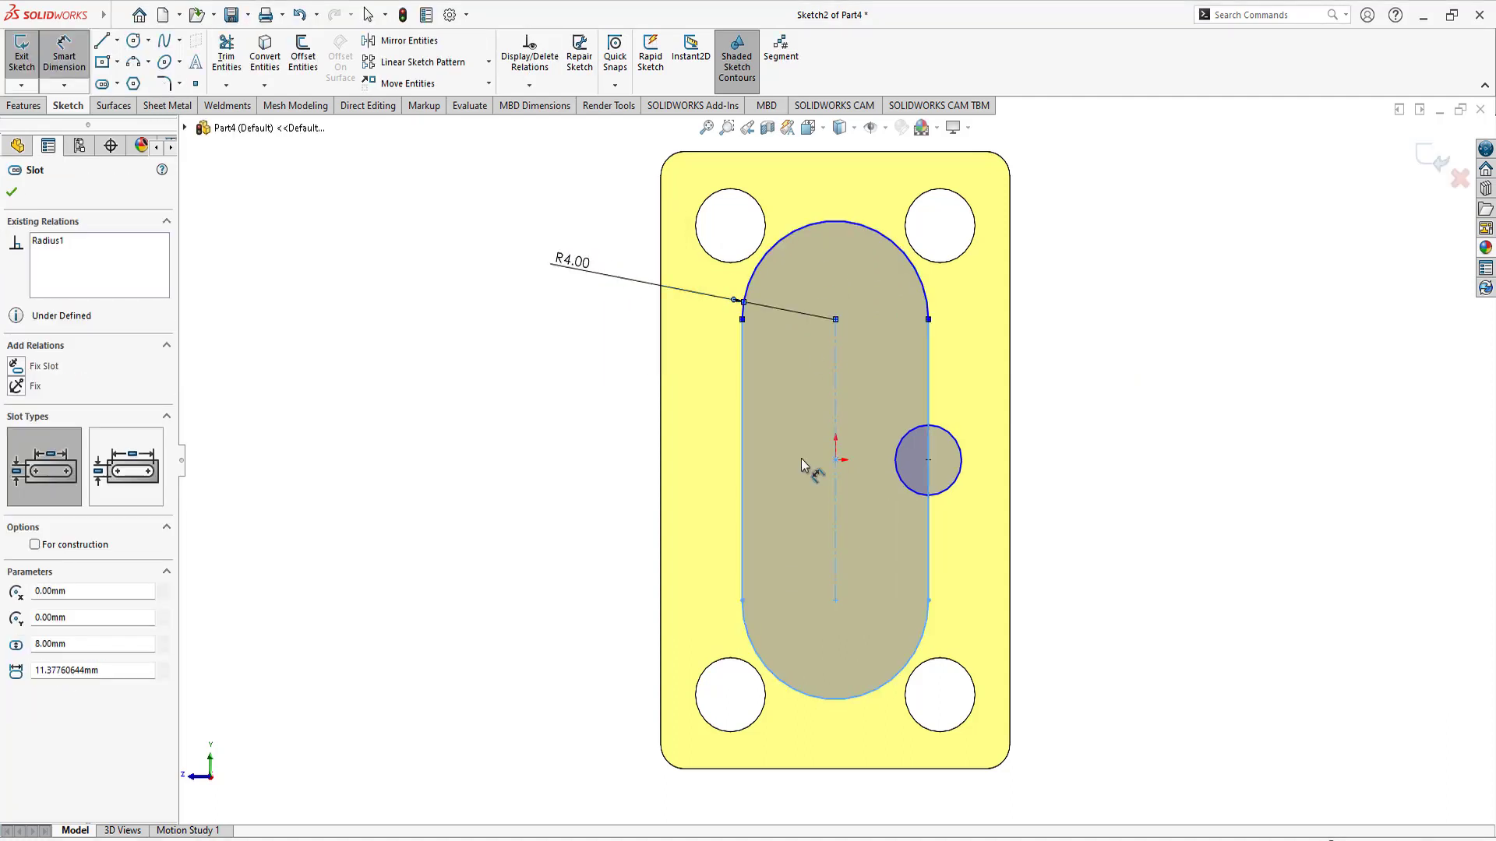
{"action": "left_click", "coordinate": [835, 699]}
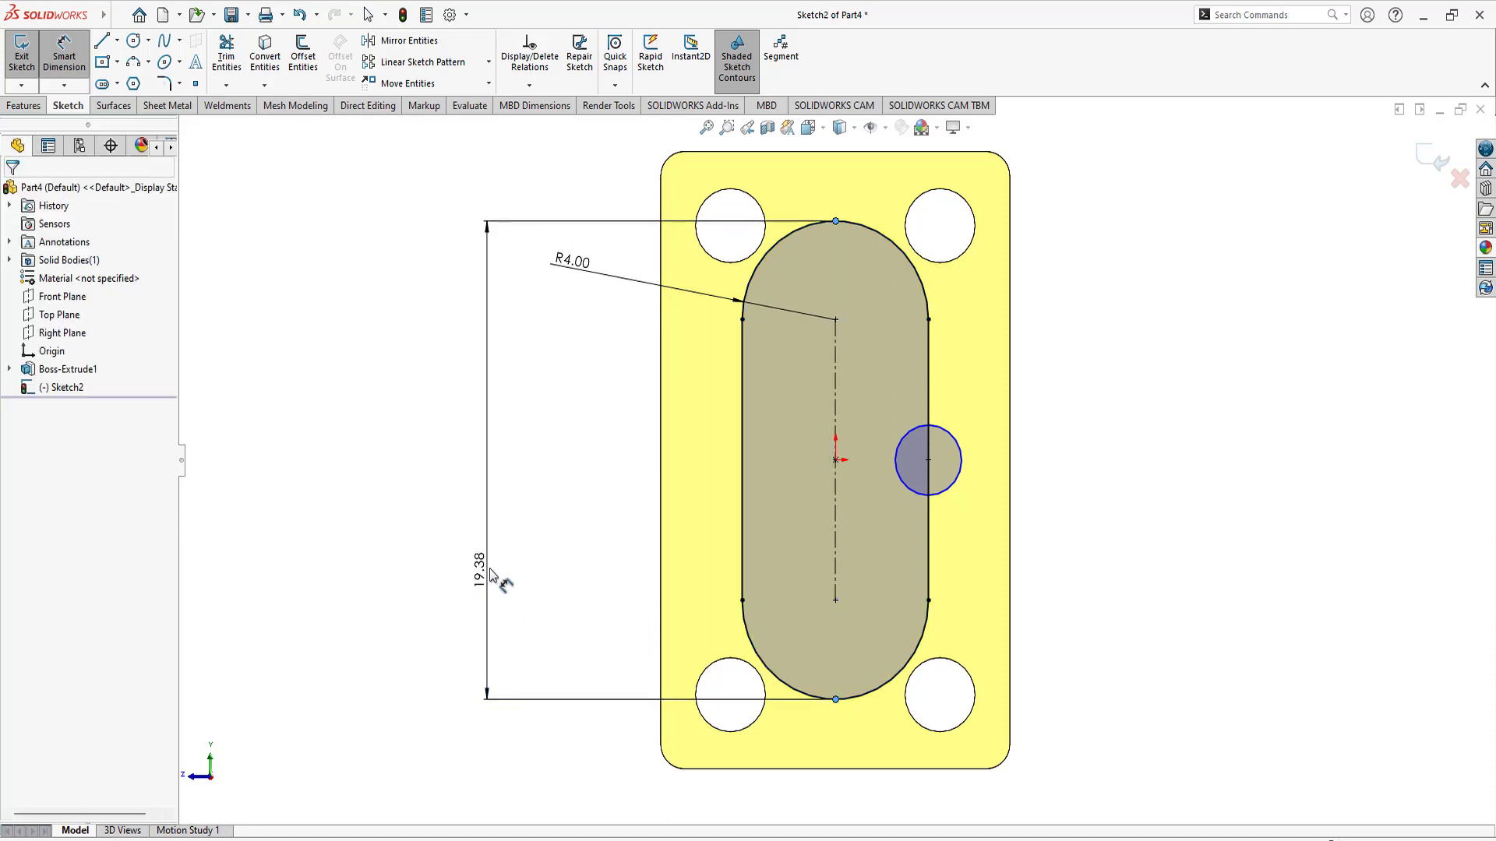
{"action": "left_click", "coordinate": [485, 575]}
{"action": "type", "text": "16"}
{"action": "key", "text": "Return"}
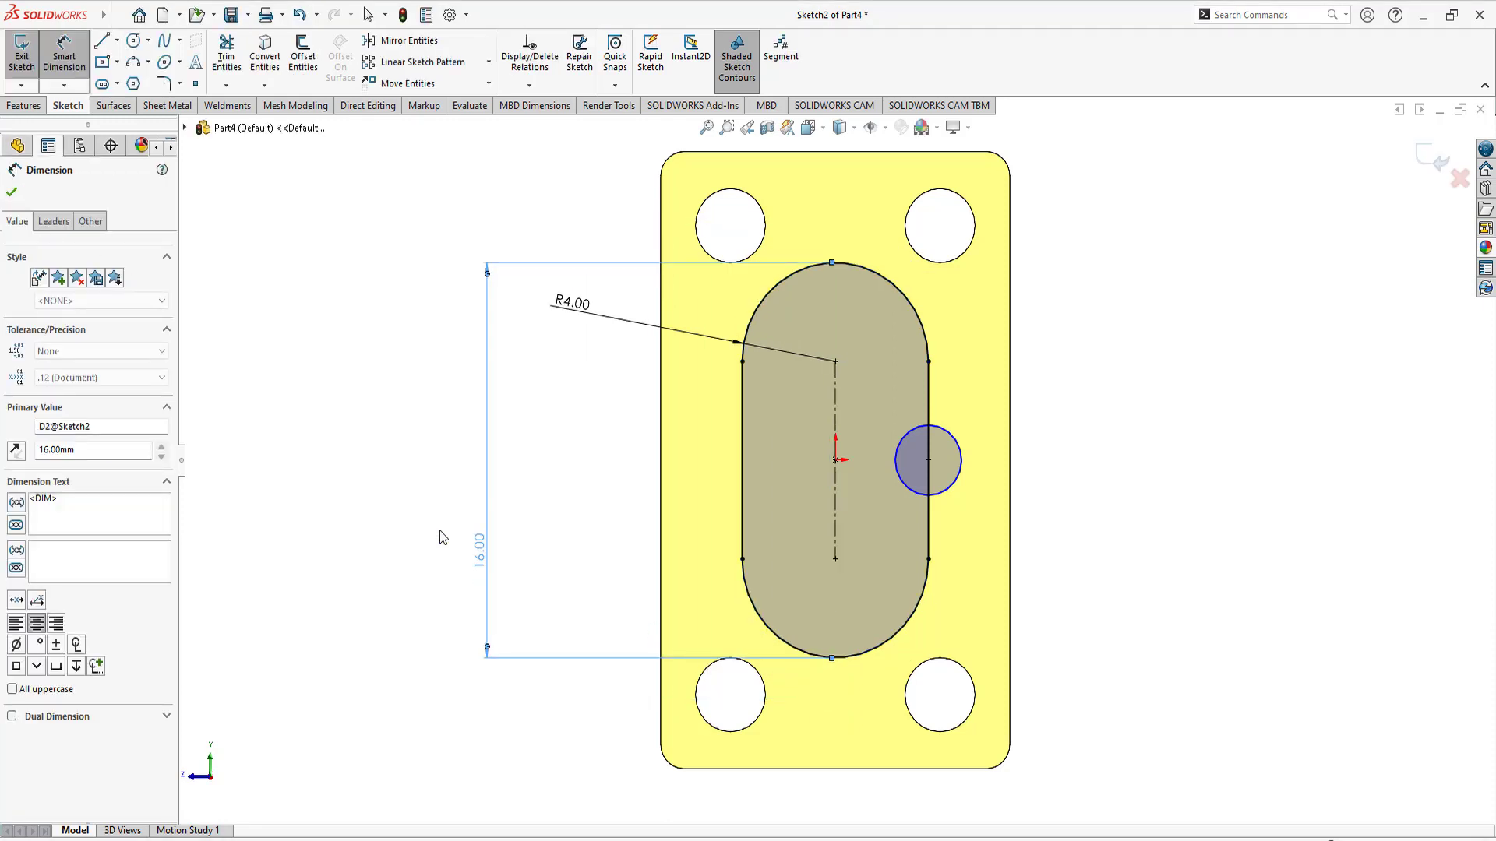
Step: Dimension the small circle to Ø3 and end dimensioning
{"action": "left_click", "coordinate": [952, 491]}
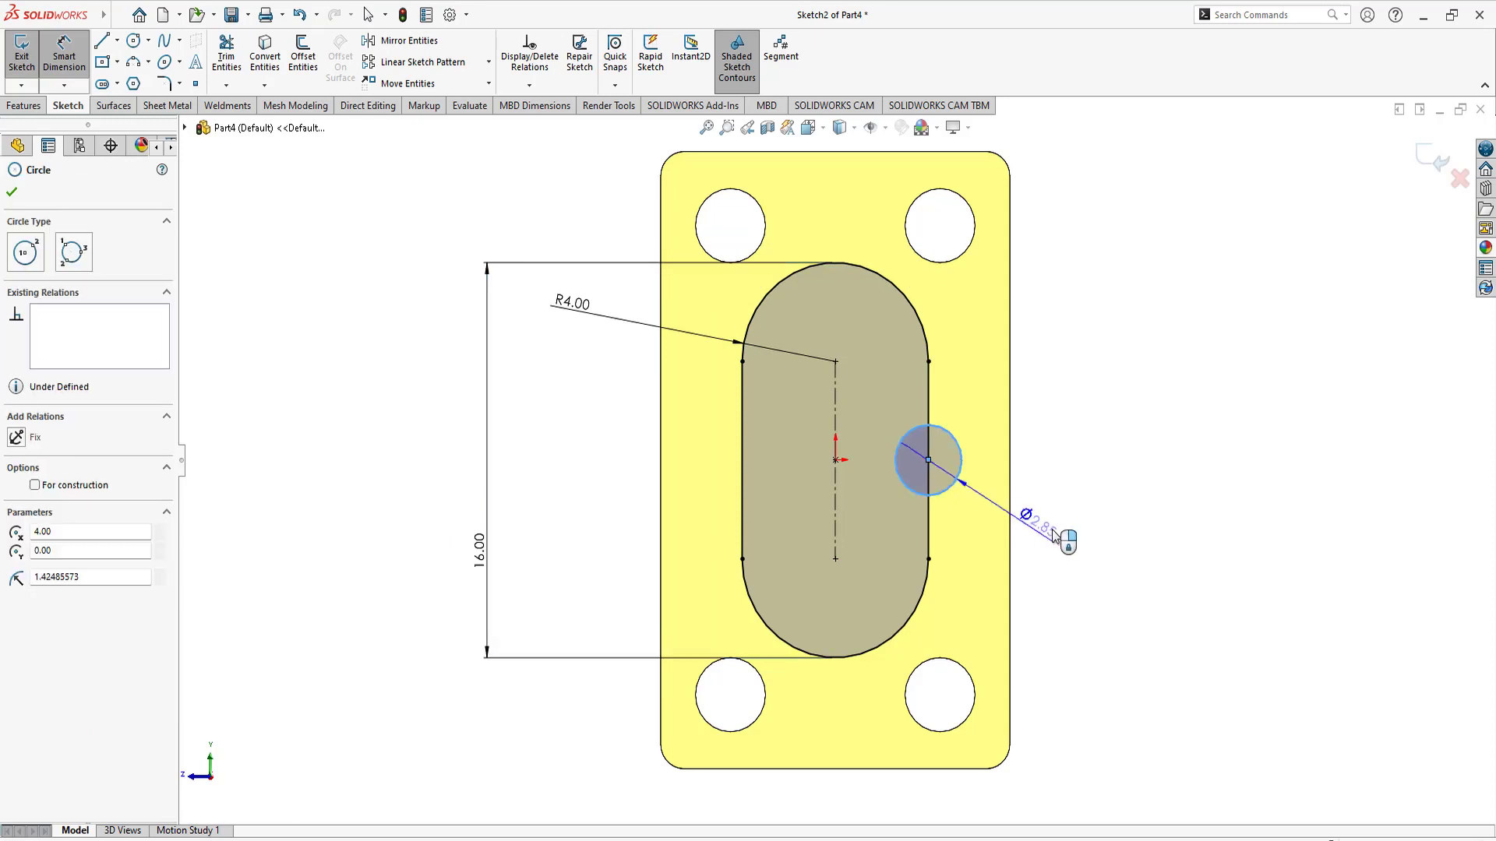
{"action": "left_click", "coordinate": [1093, 593]}
{"action": "type", "text": "3"}
{"action": "key", "text": "Return"}
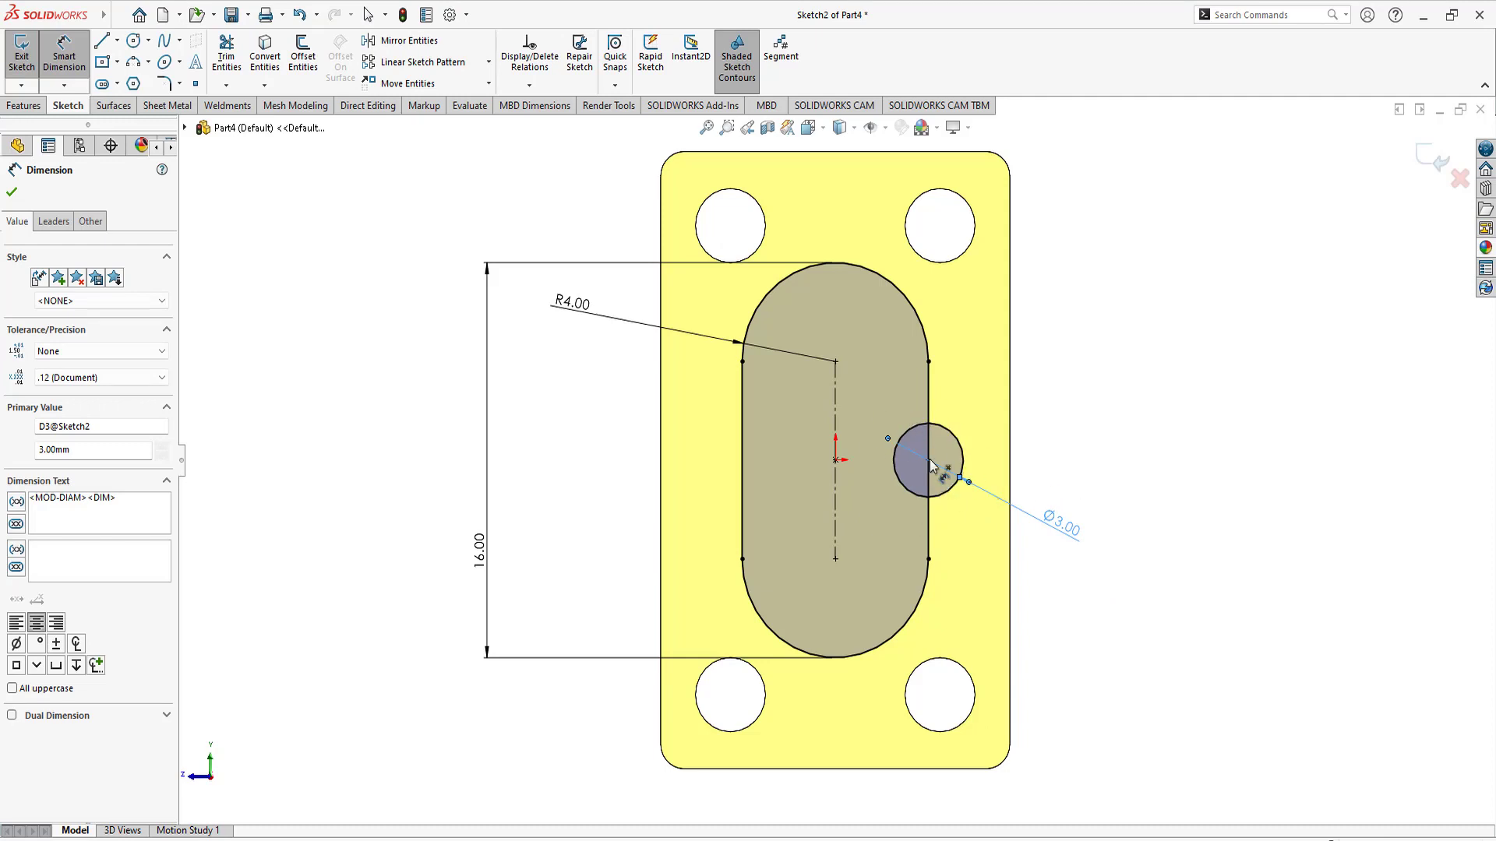
{"action": "right_click", "coordinate": [1125, 362]}
{"action": "left_click", "coordinate": [1177, 424]}
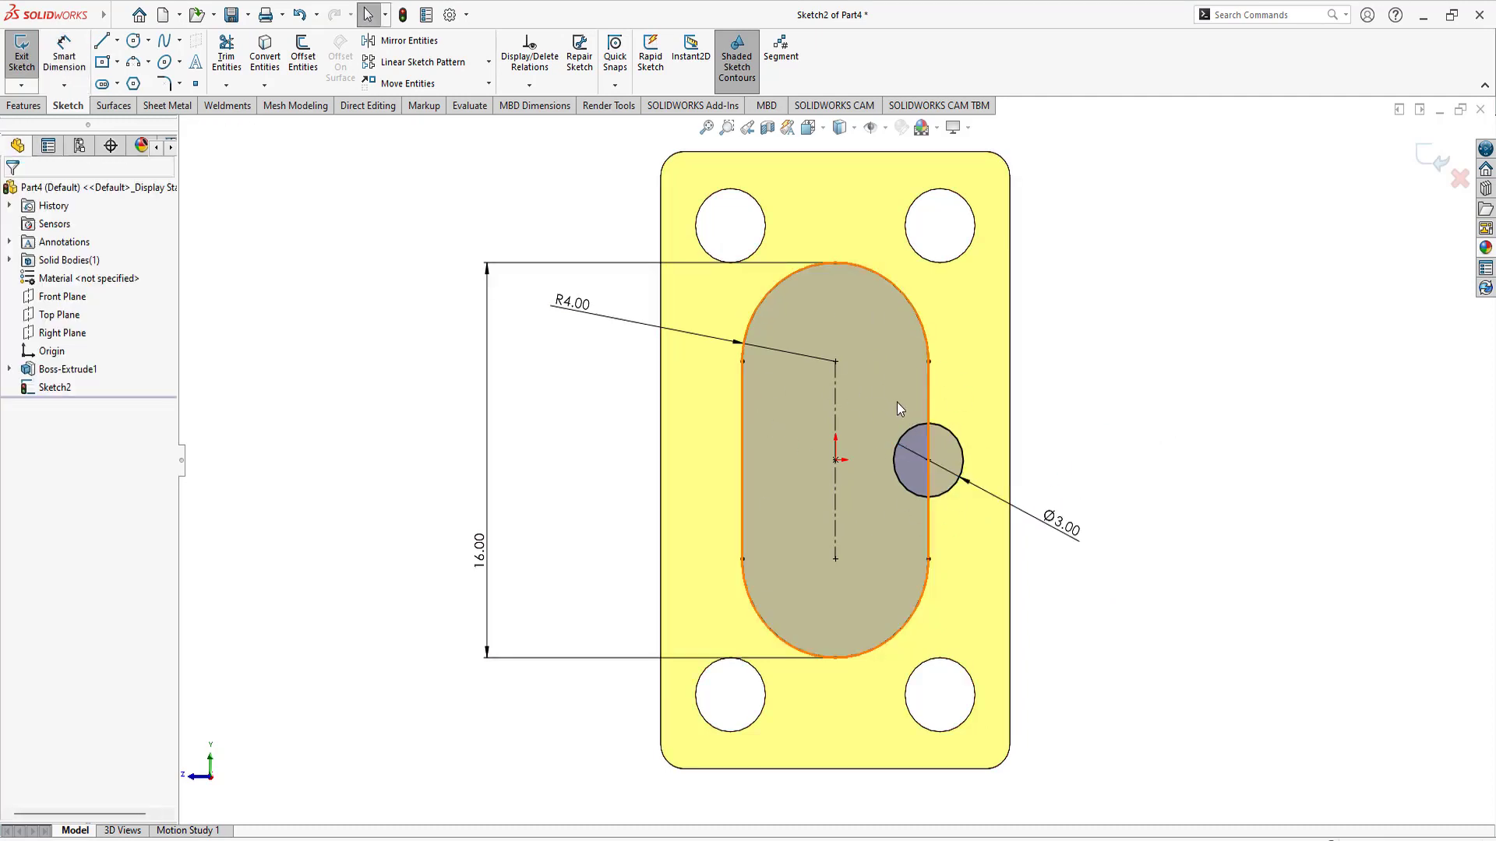
Step: Trim away the overlapping slot edge and circle half
{"action": "left_click", "coordinate": [226, 54]}
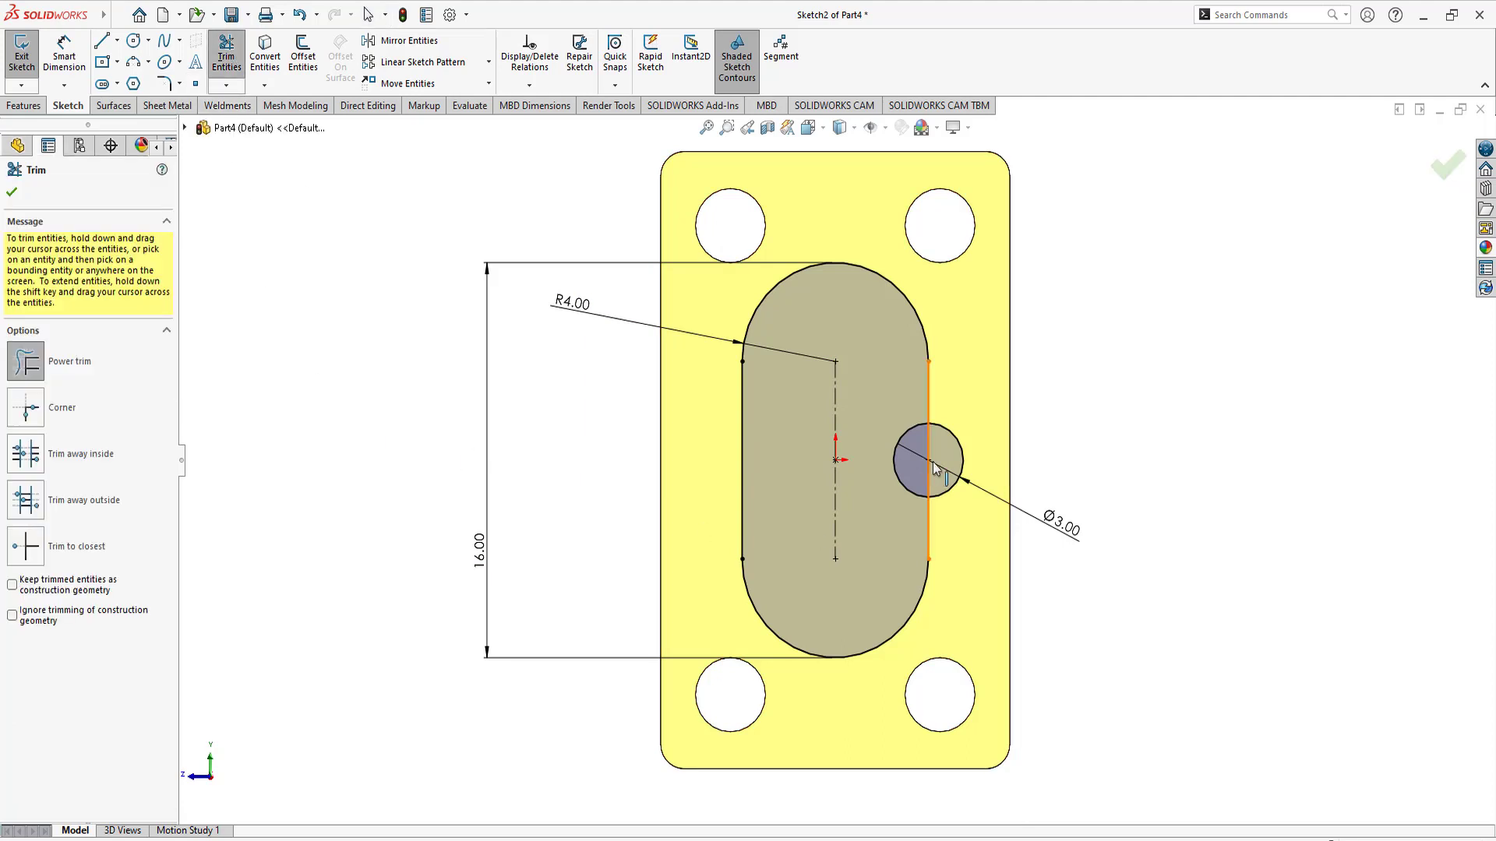
{"action": "left_click_drag", "start_coordinate": [934, 467], "coordinate": [910, 412]}
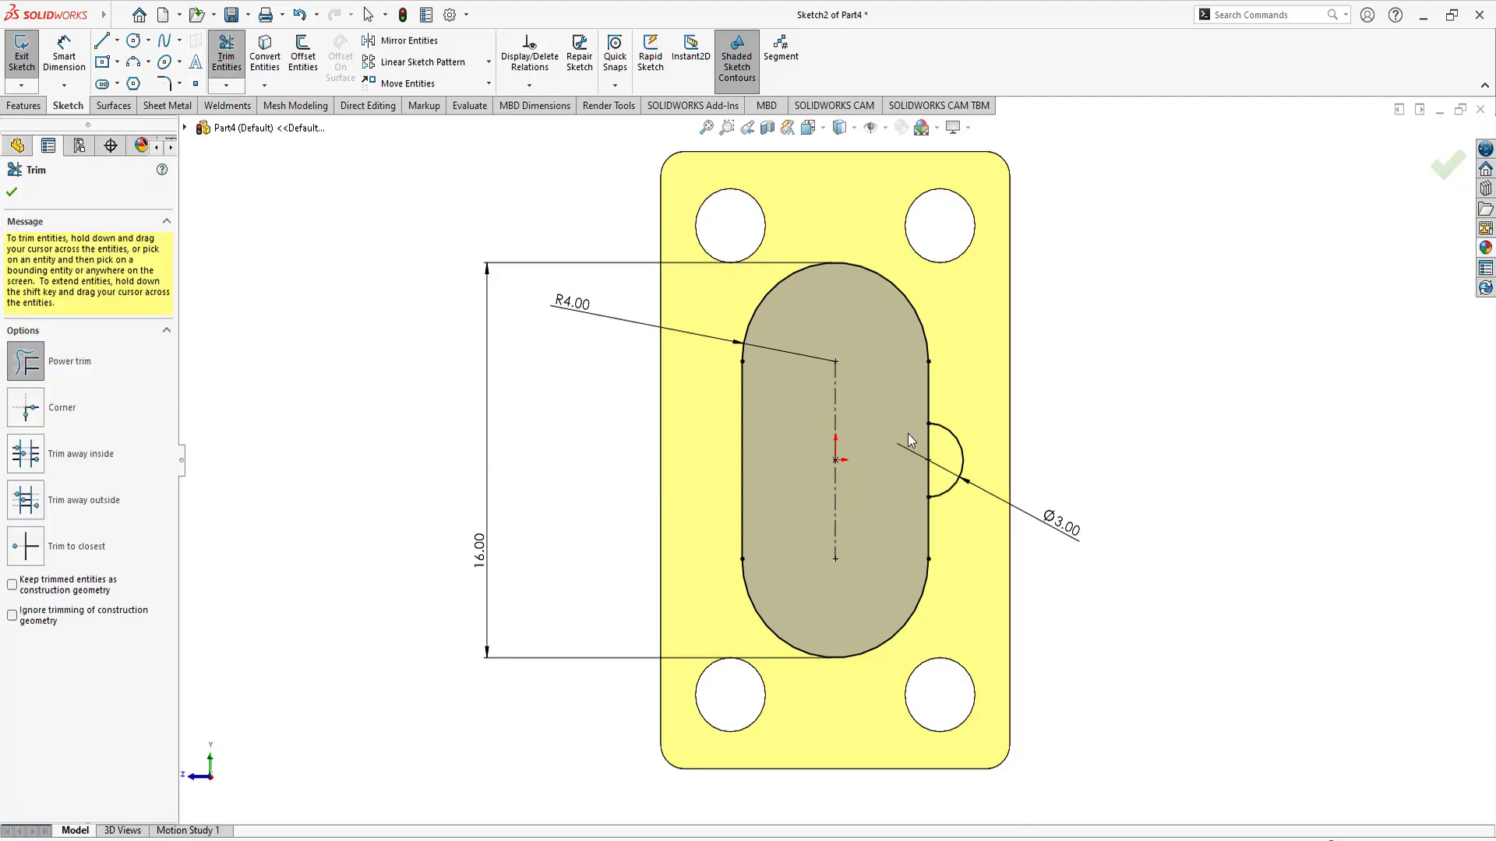
{"action": "left_click", "coordinate": [711, 524]}
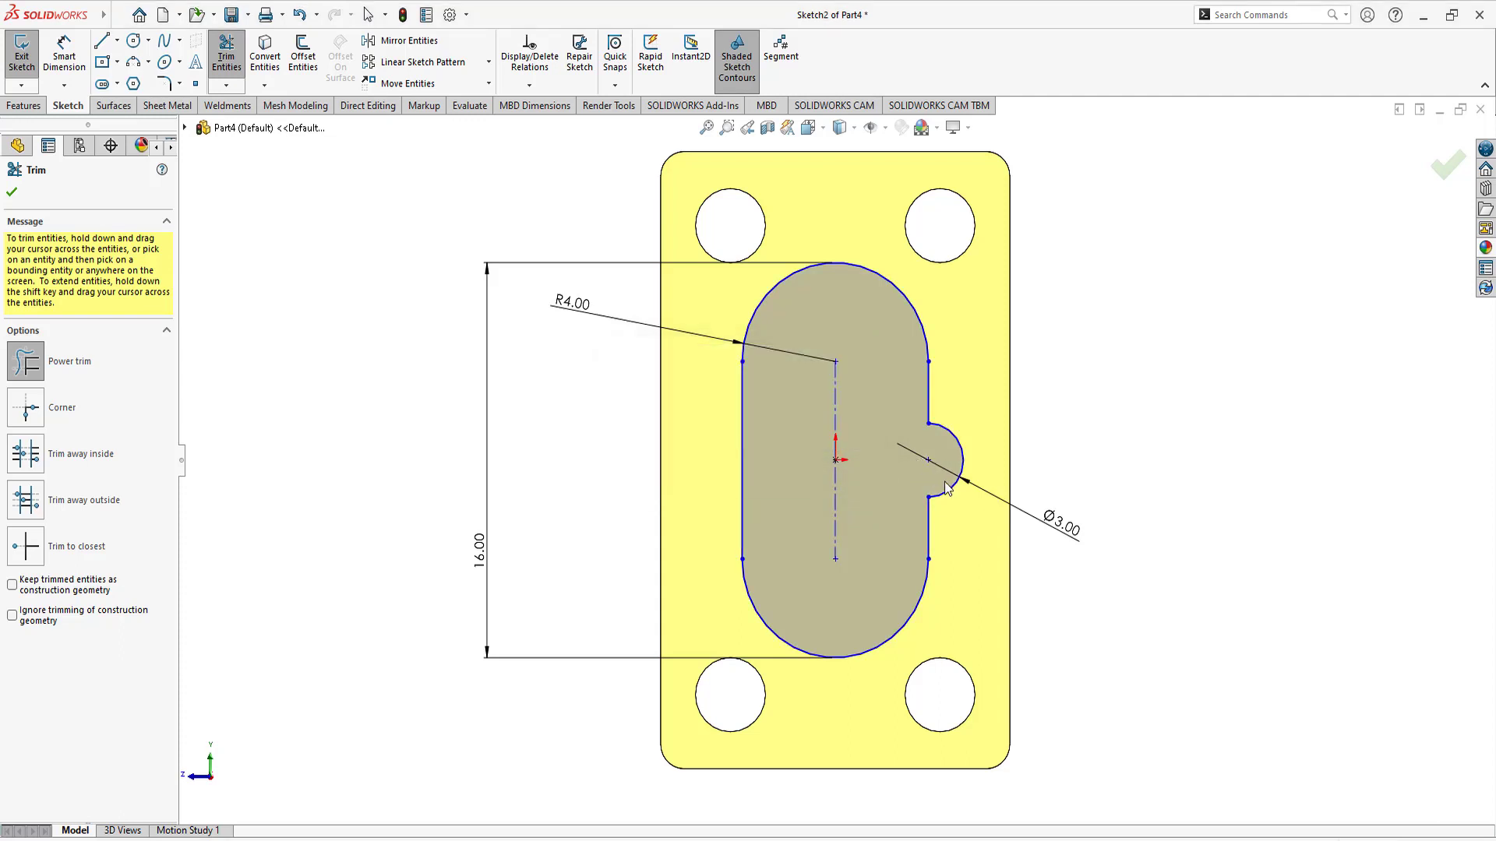
{"action": "left_click", "coordinate": [11, 191]}
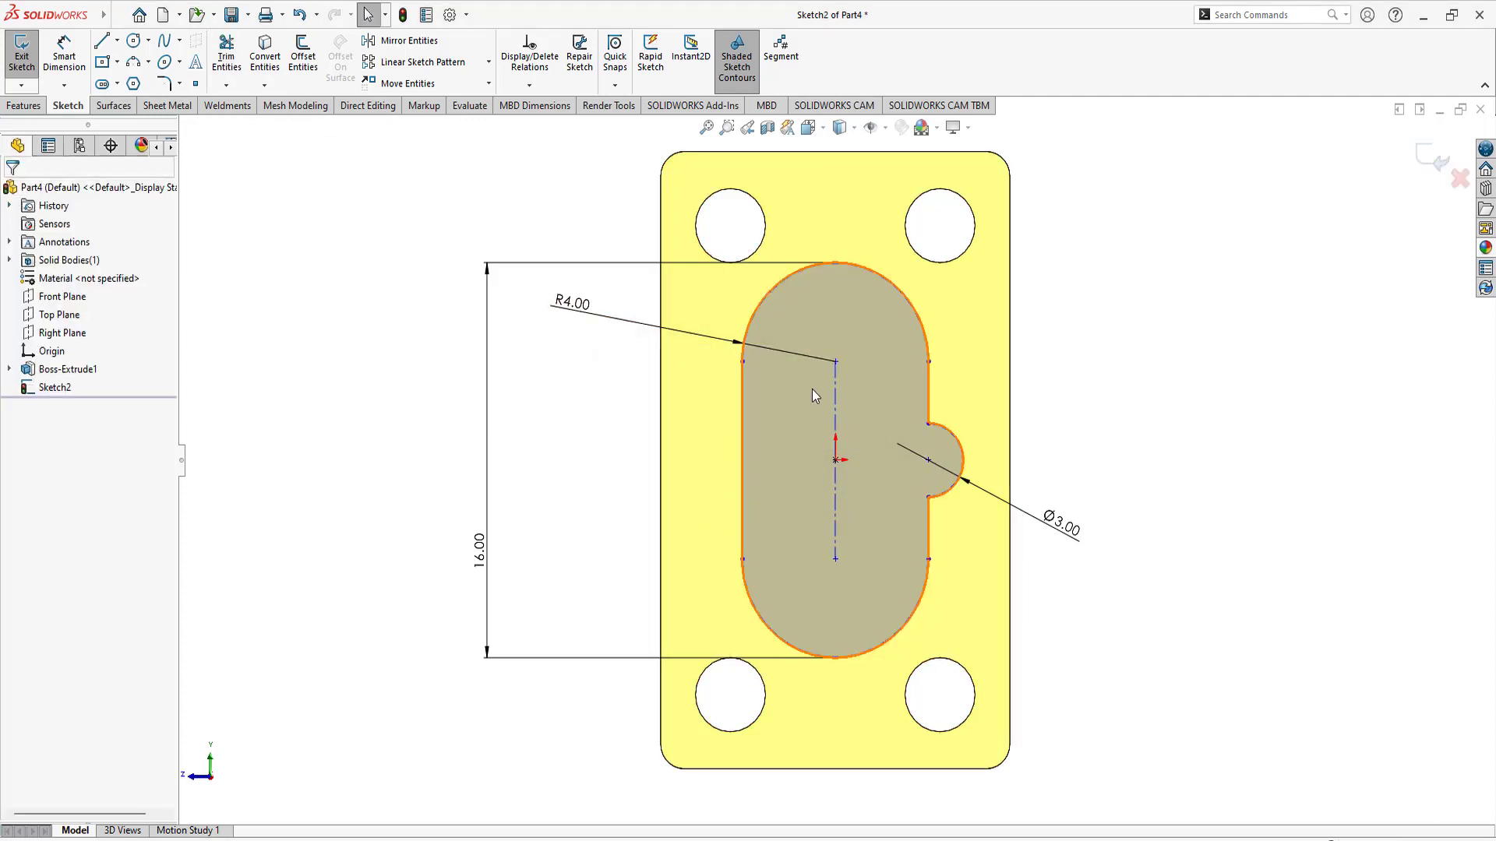
Step: Select the slot's arc endpoints and the bump's points to check them
{"action": "left_click", "coordinate": [741, 362]}
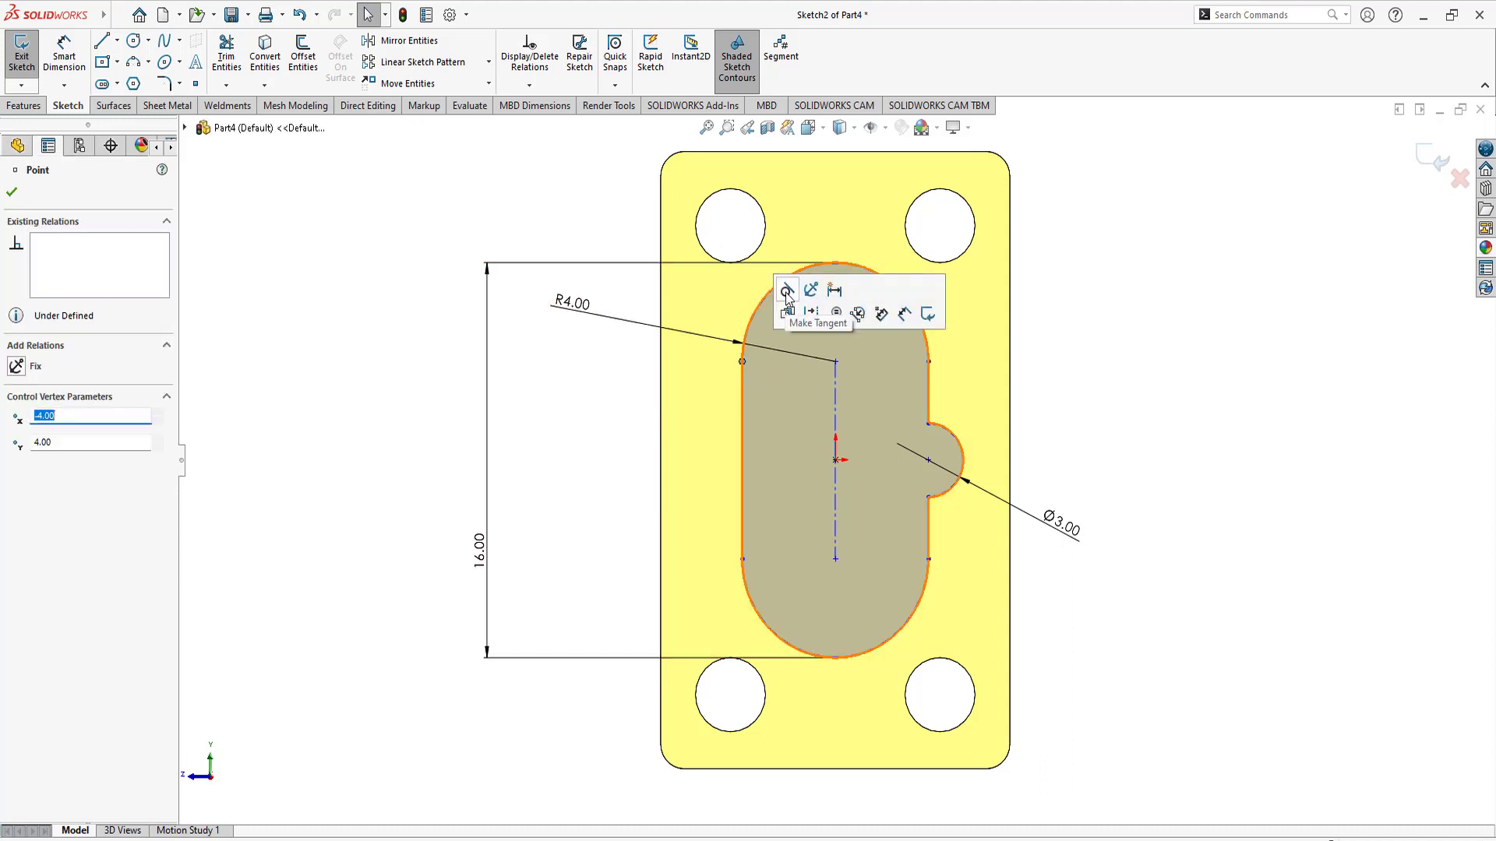
{"action": "left_click", "coordinate": [928, 362]}
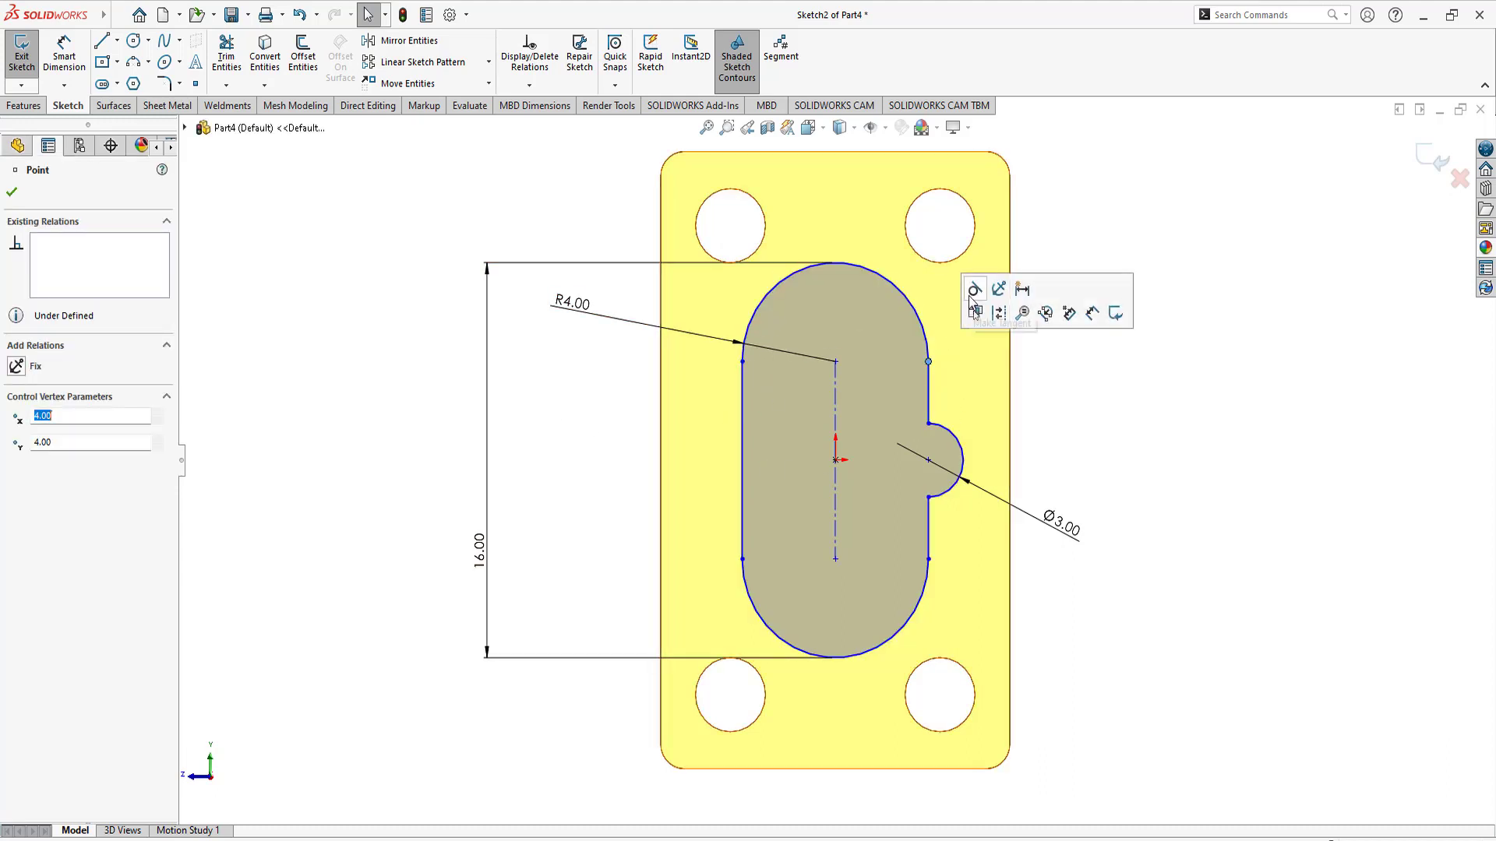
{"action": "left_click", "coordinate": [928, 560]}
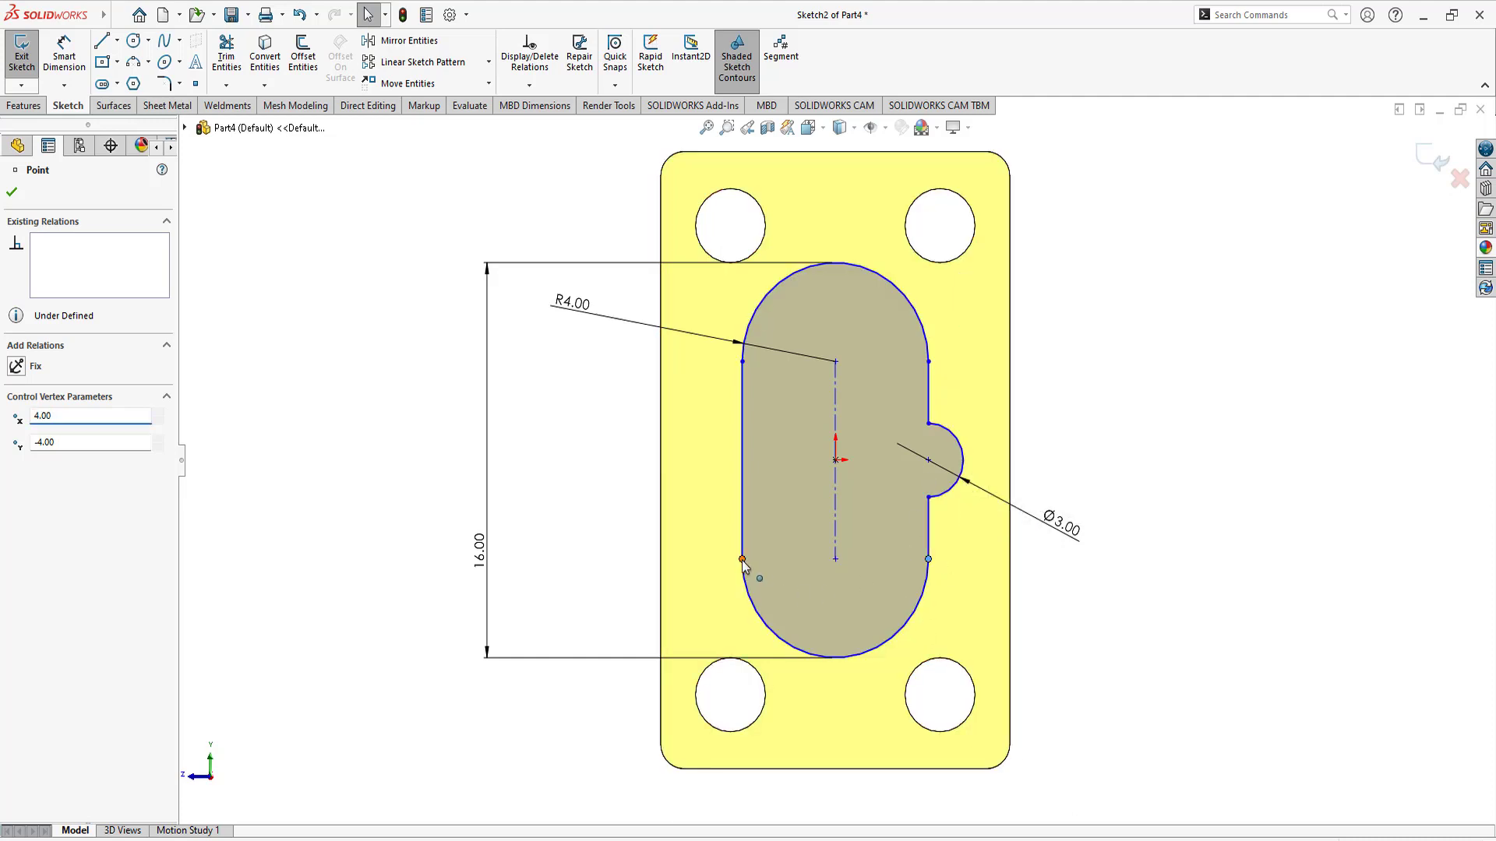
{"action": "left_click", "coordinate": [561, 417]}
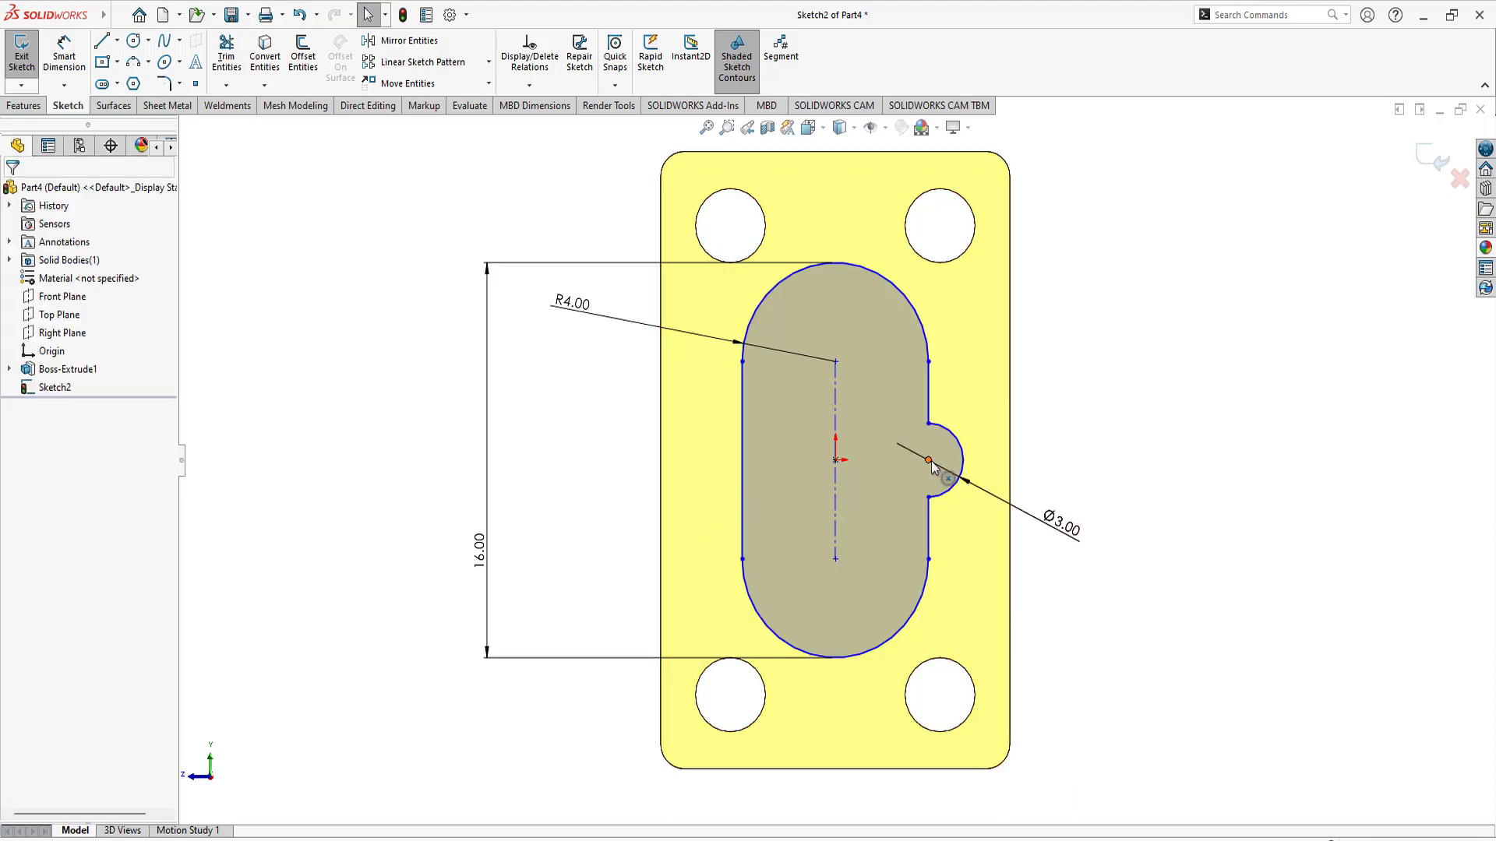
{"action": "left_click", "coordinate": [929, 426]}
{"action": "left_click", "coordinate": [928, 459], "text": "ctrl"}
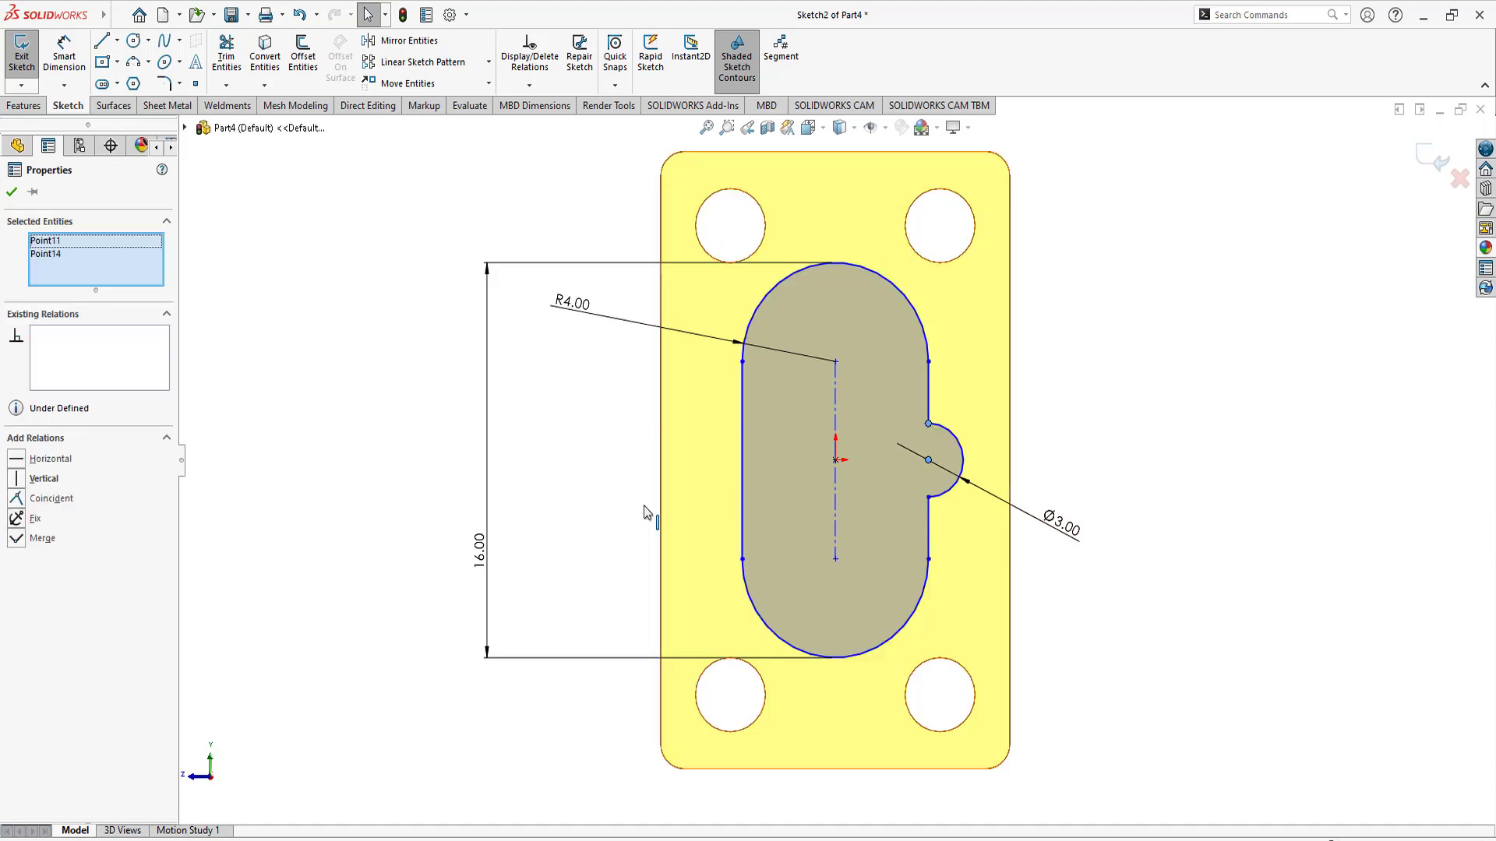
{"action": "left_click", "coordinate": [334, 430]}
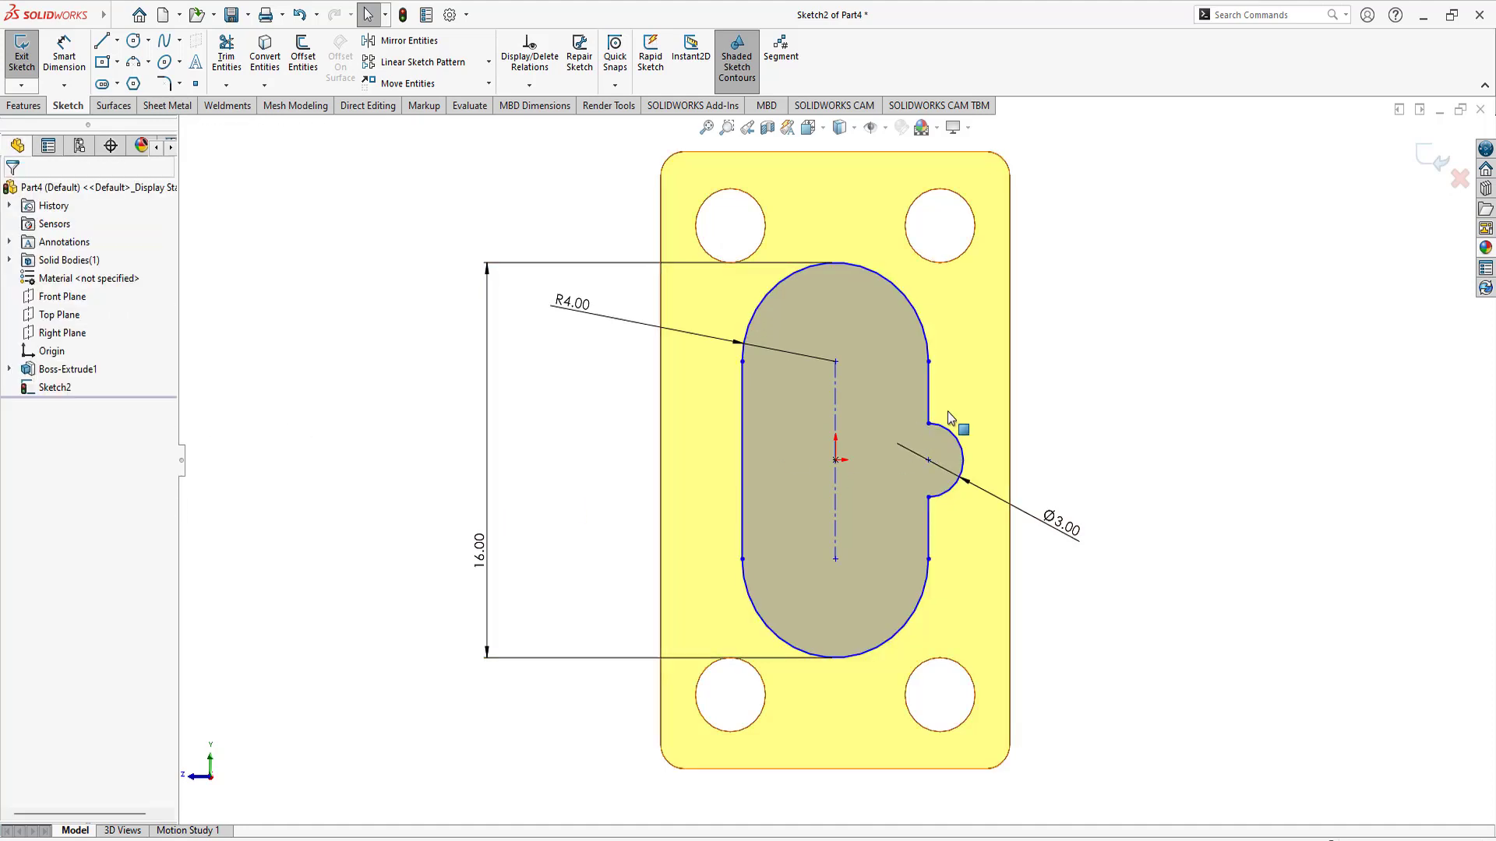
Step: Make the slot's upper-right and lower-right straight edges equal
{"action": "left_click", "coordinate": [928, 385]}
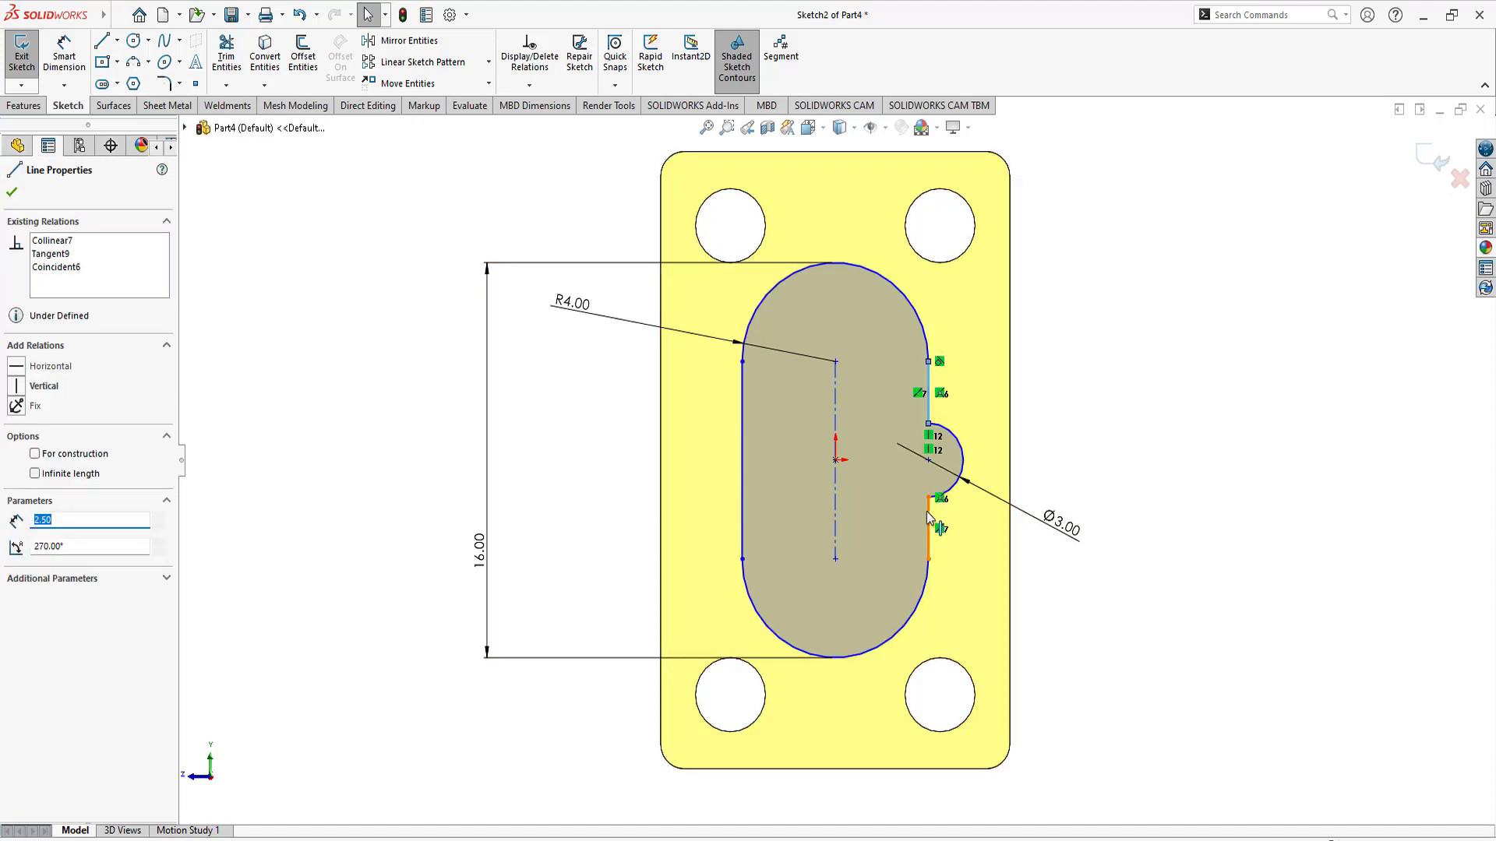
{"action": "left_click", "coordinate": [931, 531], "text": "ctrl"}
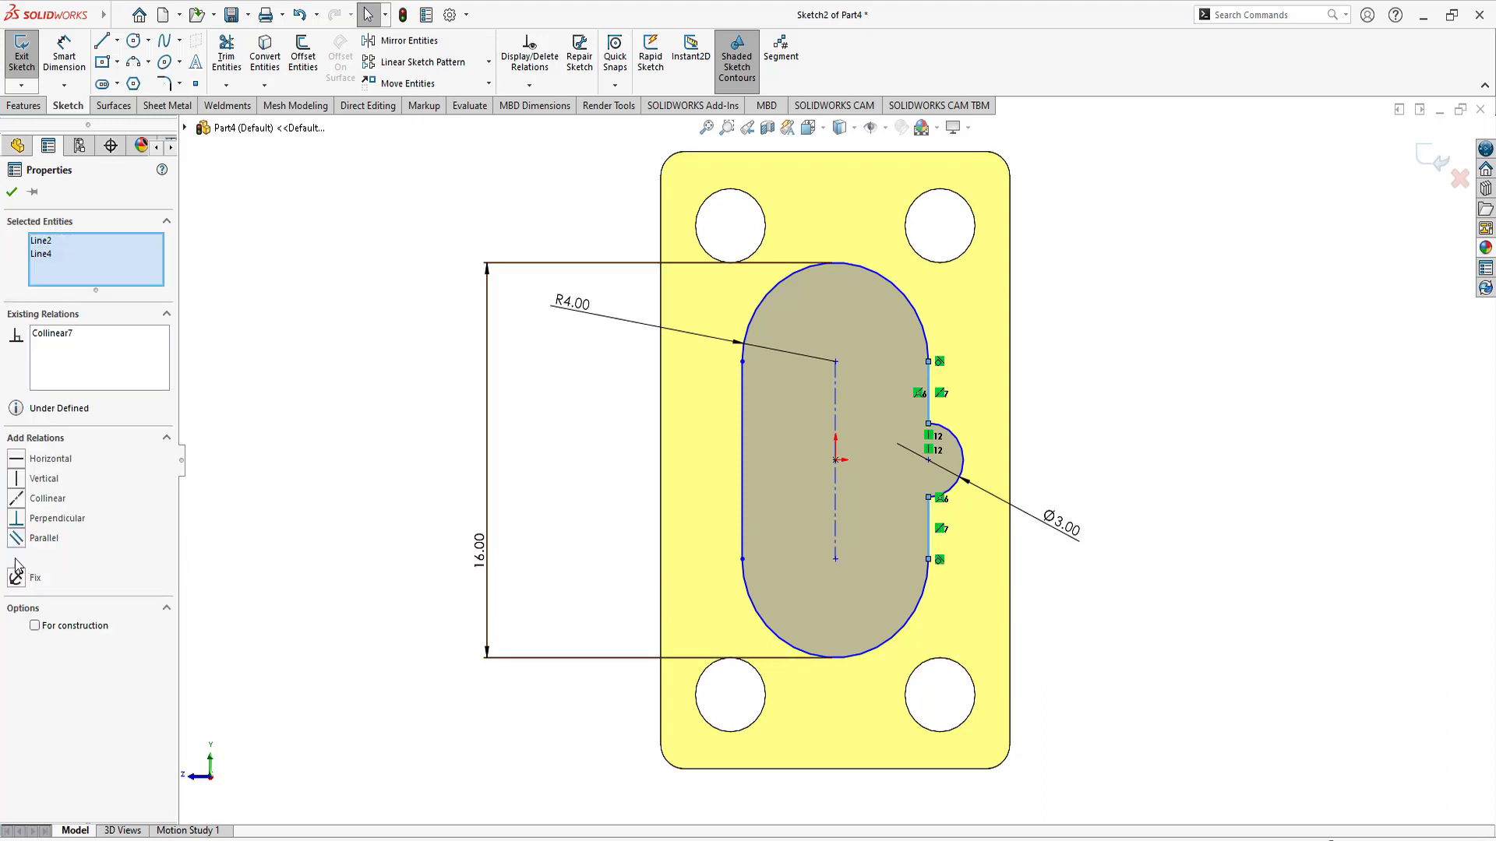
{"action": "left_click", "coordinate": [19, 562]}
{"action": "left_click", "coordinate": [12, 191]}
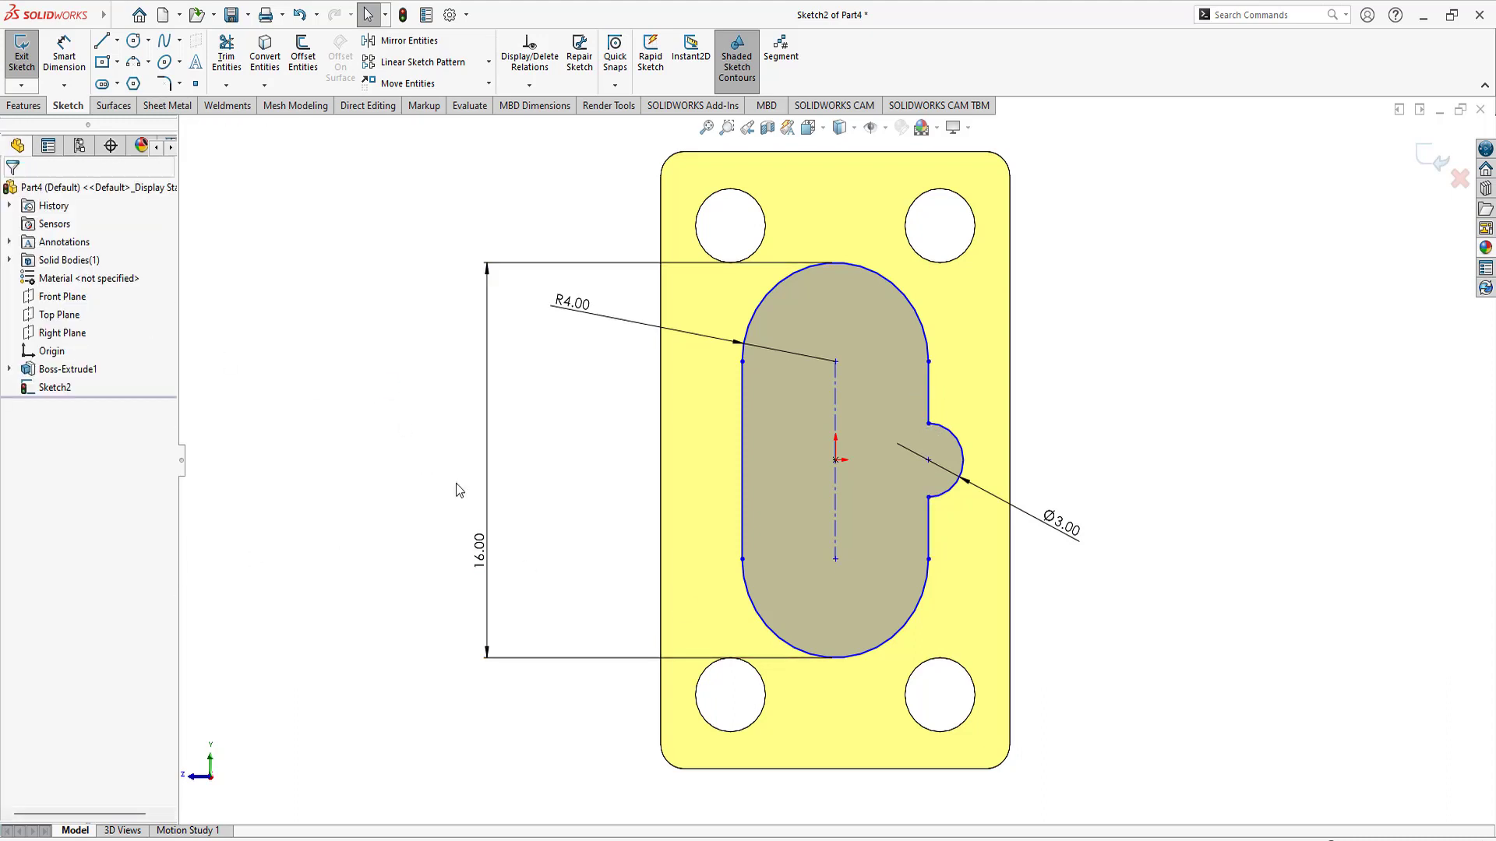
Step: Align the origin vertically with the midpoint of the plate's top edge
{"action": "left_click", "coordinate": [835, 459]}
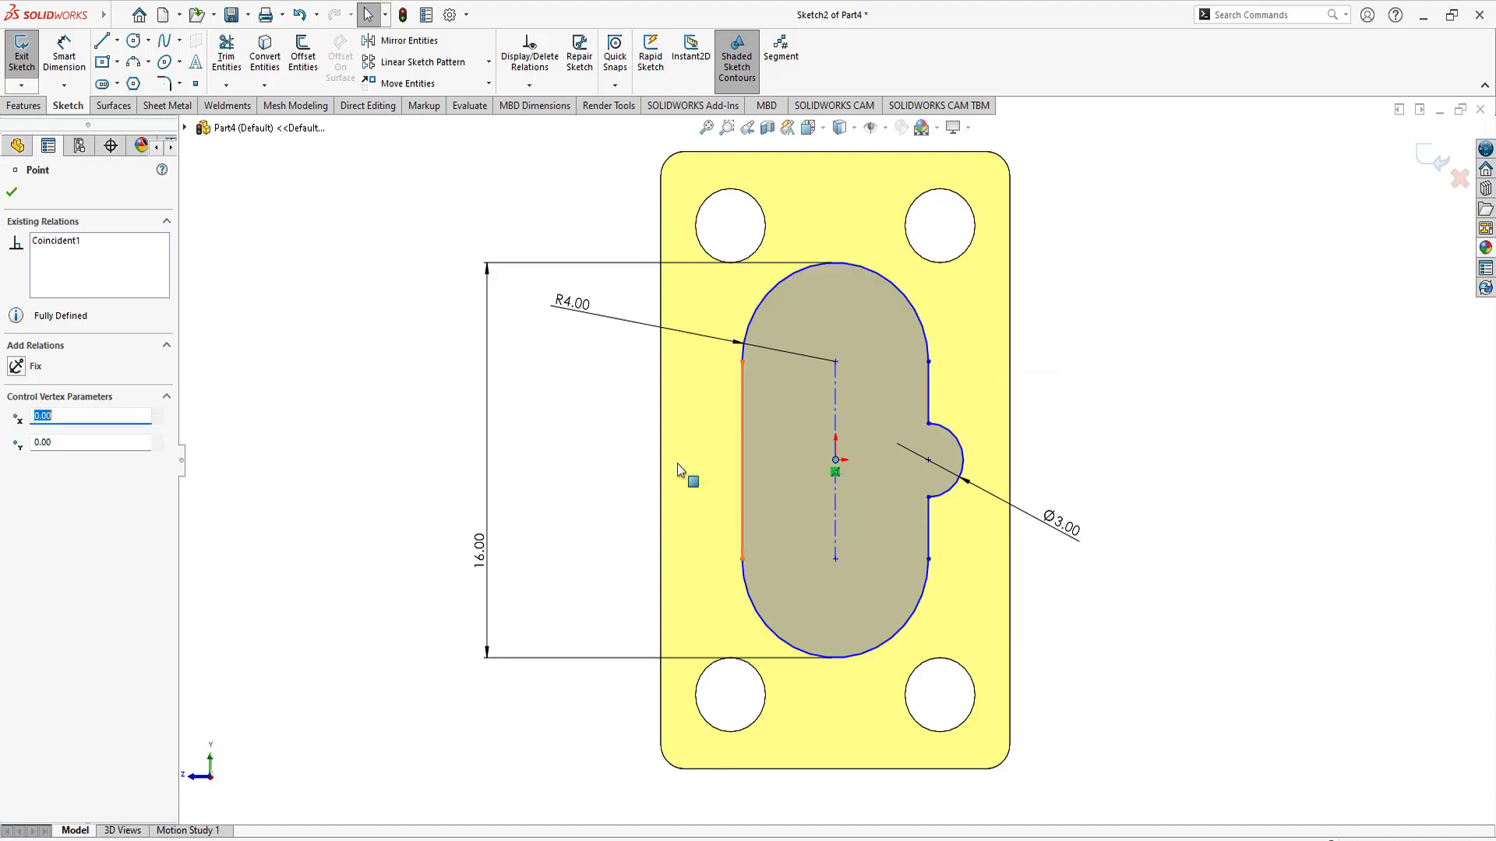
{"action": "left_click", "coordinate": [611, 444]}
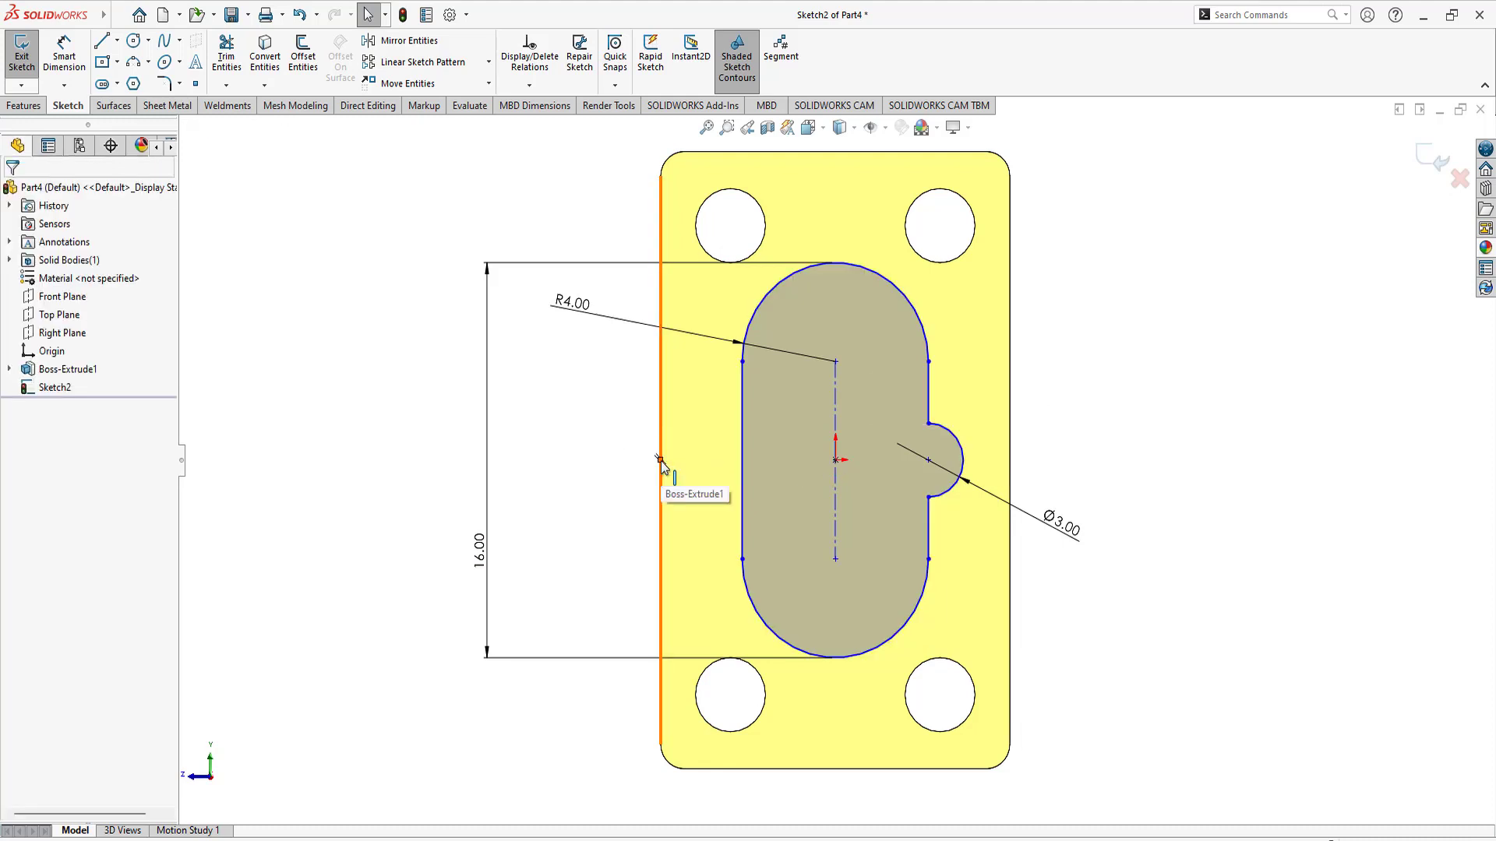
{"action": "left_click", "coordinate": [661, 460]}
{"action": "left_click", "coordinate": [835, 460], "text": "ctrl"}
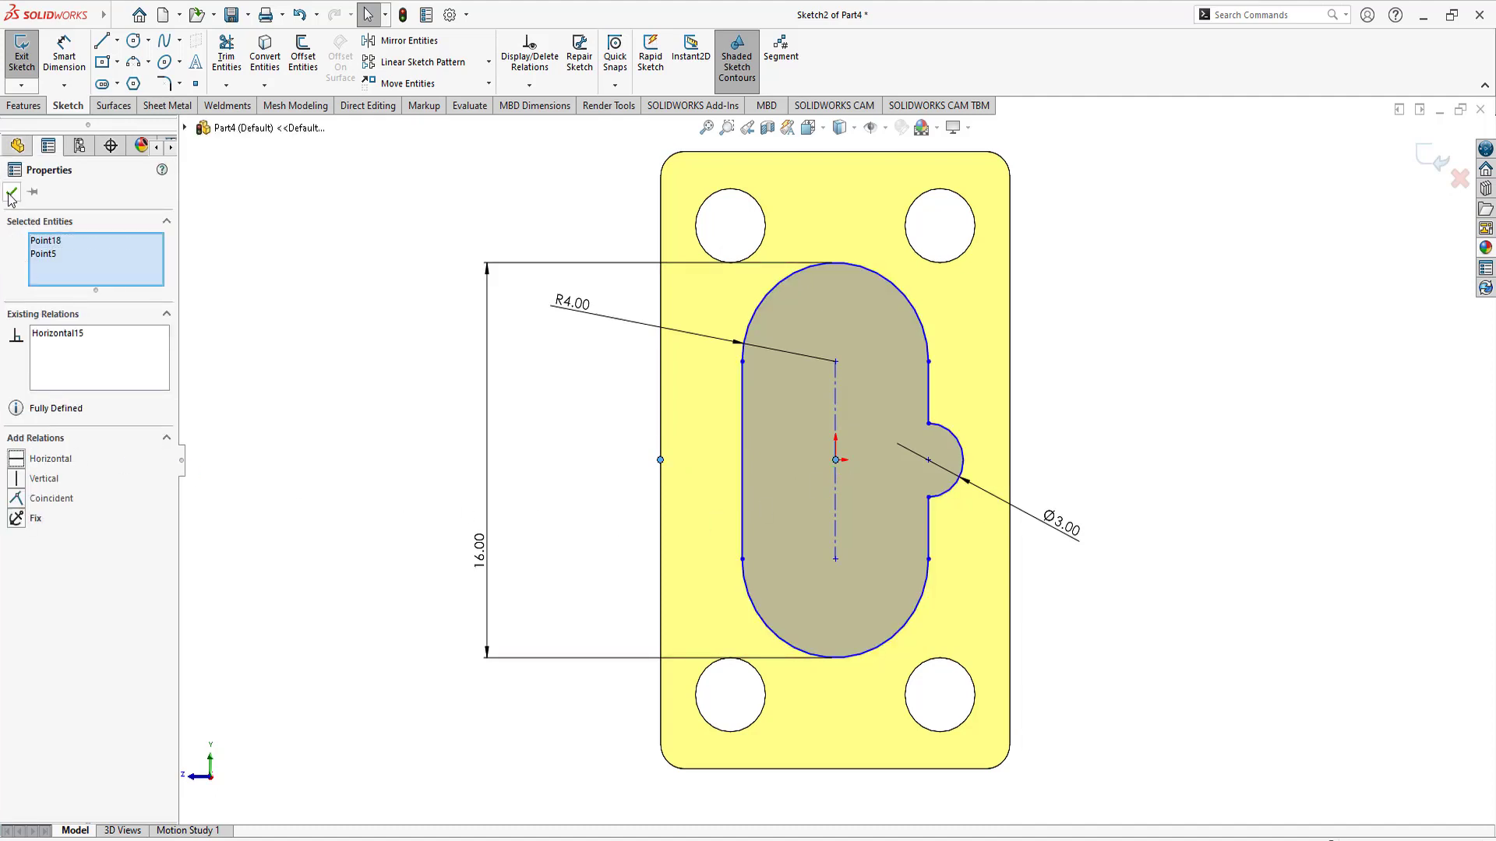
{"action": "key", "text": "Escape"}
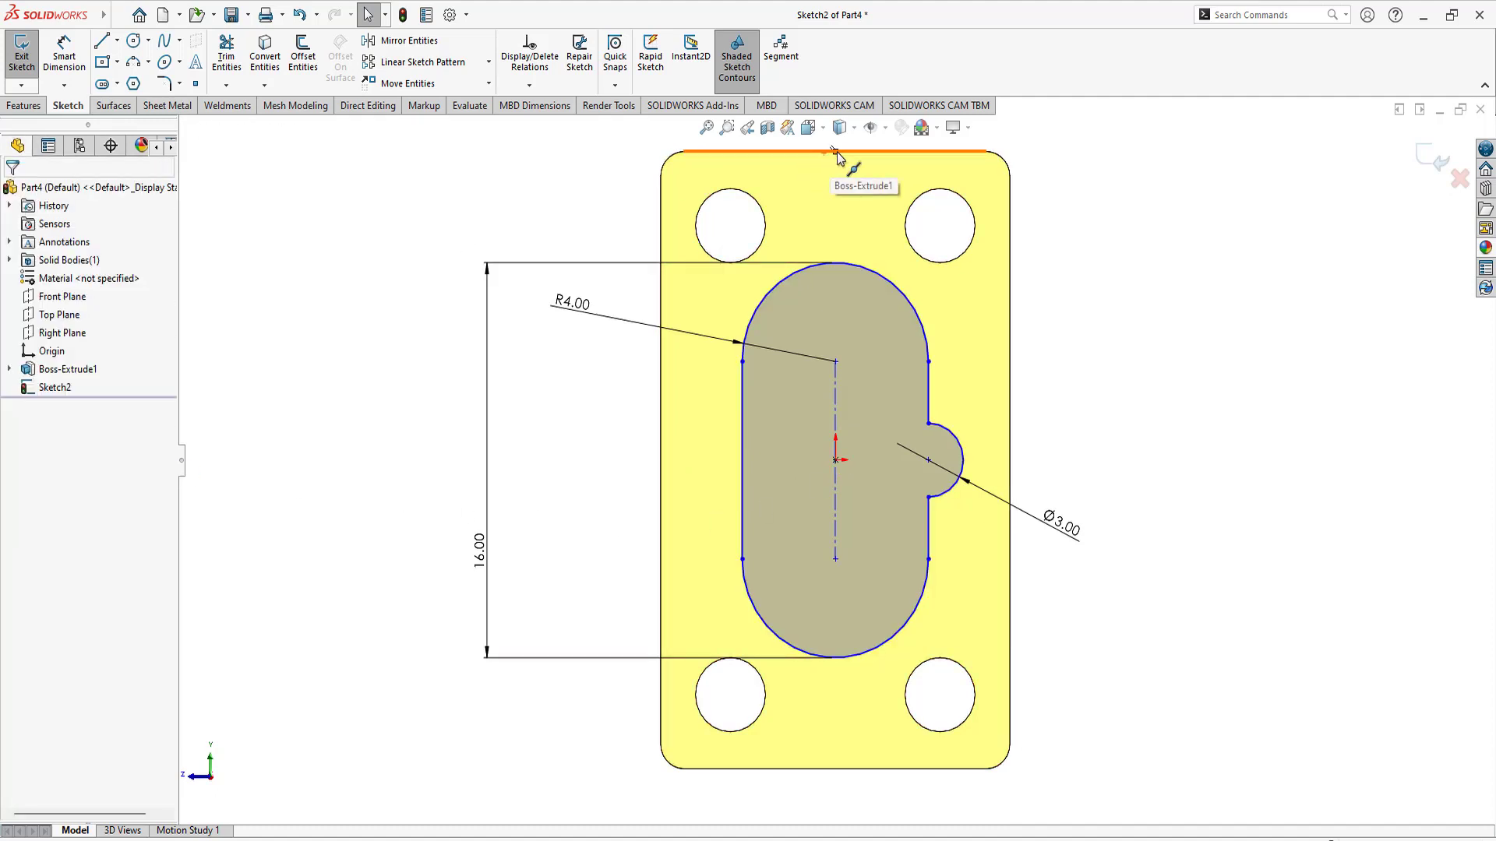
{"action": "left_click", "coordinate": [836, 156]}
{"action": "left_click", "coordinate": [836, 461], "text": "ctrl"}
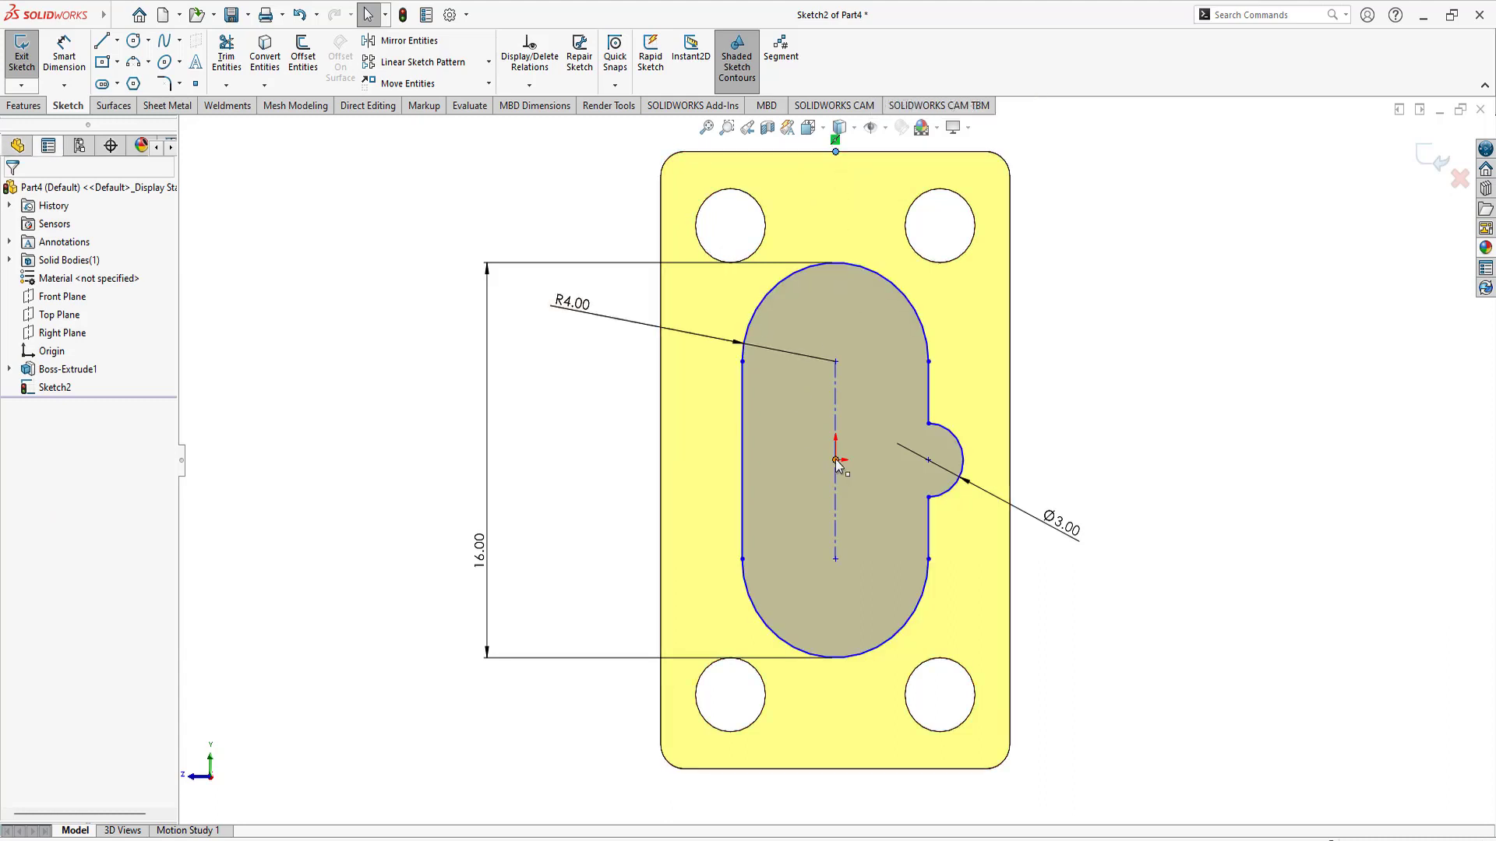
{"action": "left_click", "coordinate": [17, 483]}
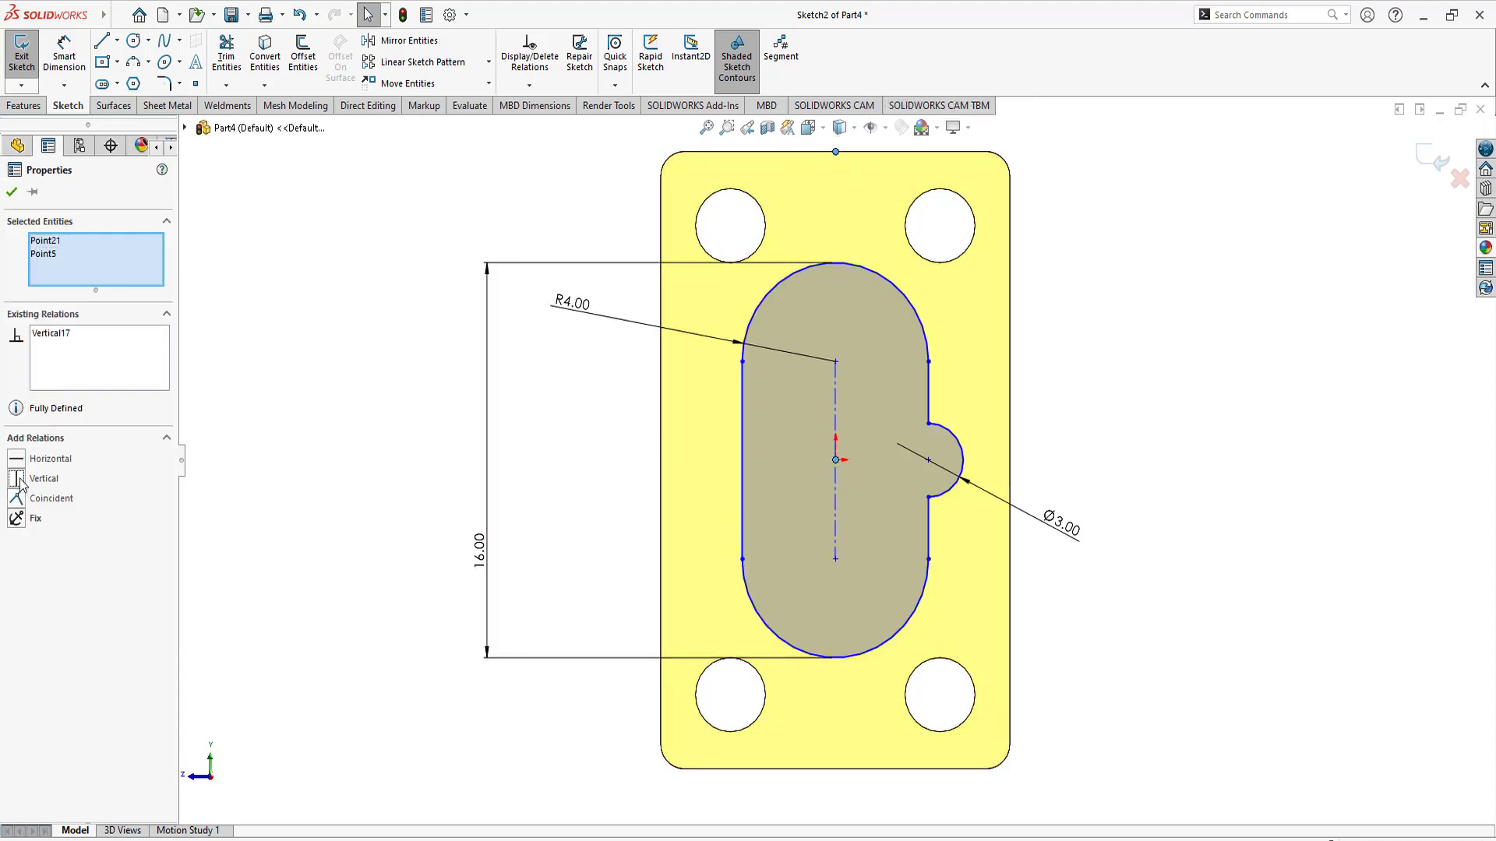
{"action": "left_click", "coordinate": [10, 191]}
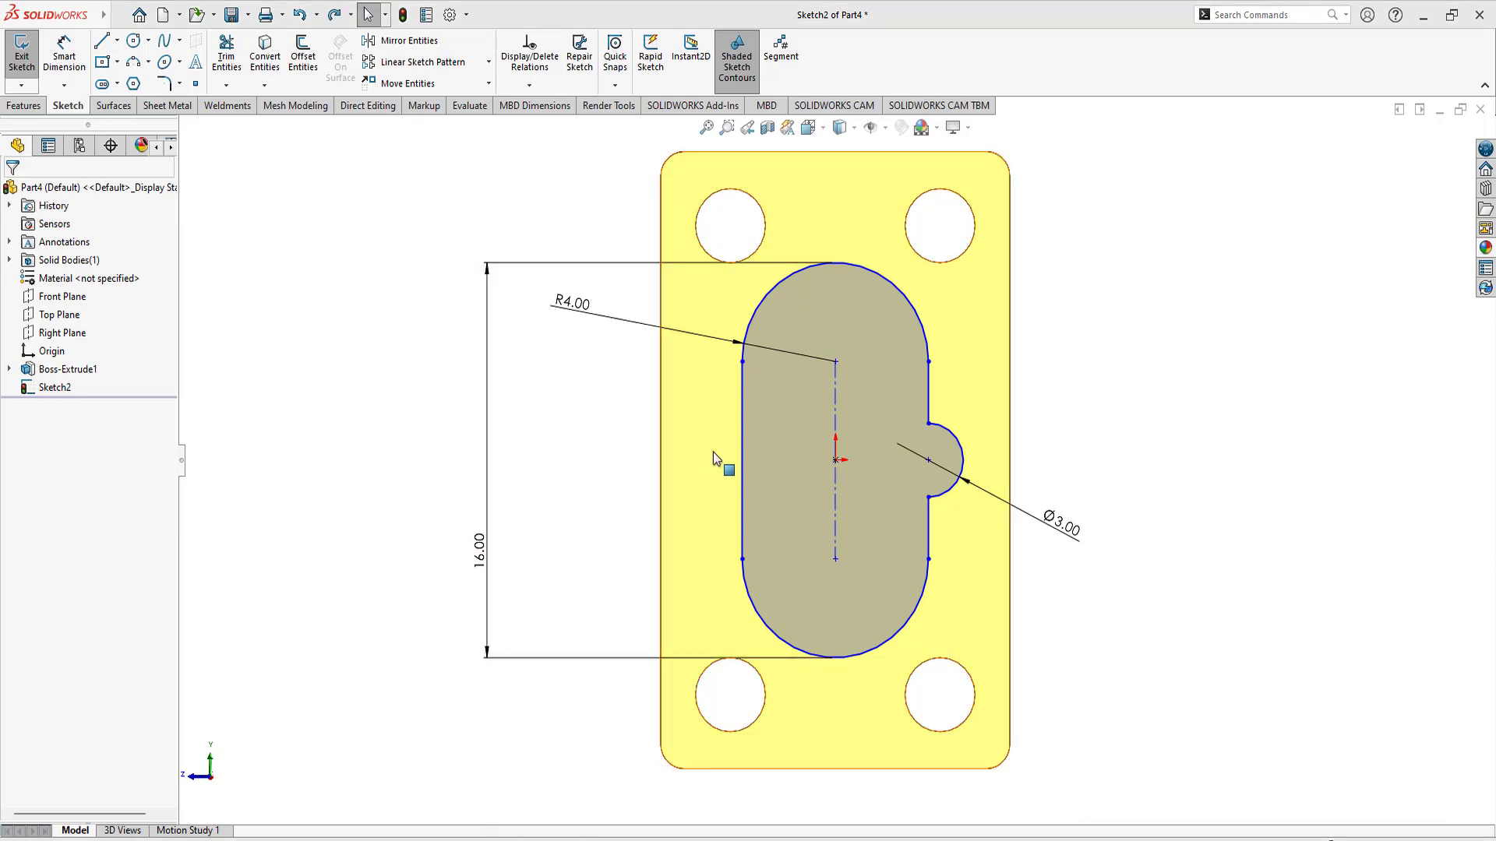
Step: Make the slot's left edge and the short edge above the notch vertical
{"action": "left_click", "coordinate": [742, 423]}
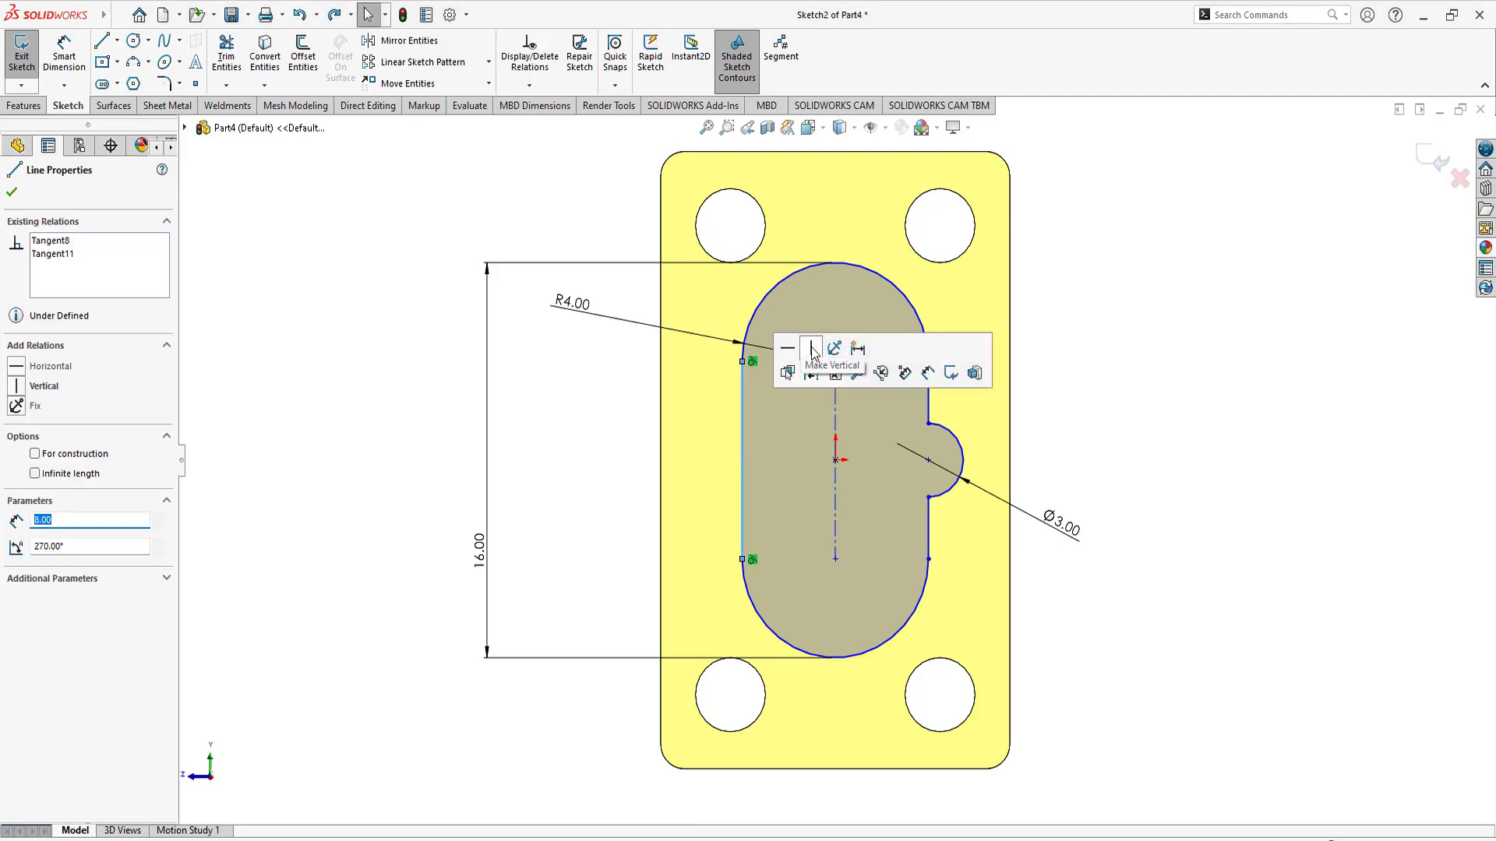
{"action": "left_click", "coordinate": [811, 348]}
{"action": "left_click", "coordinate": [1187, 428]}
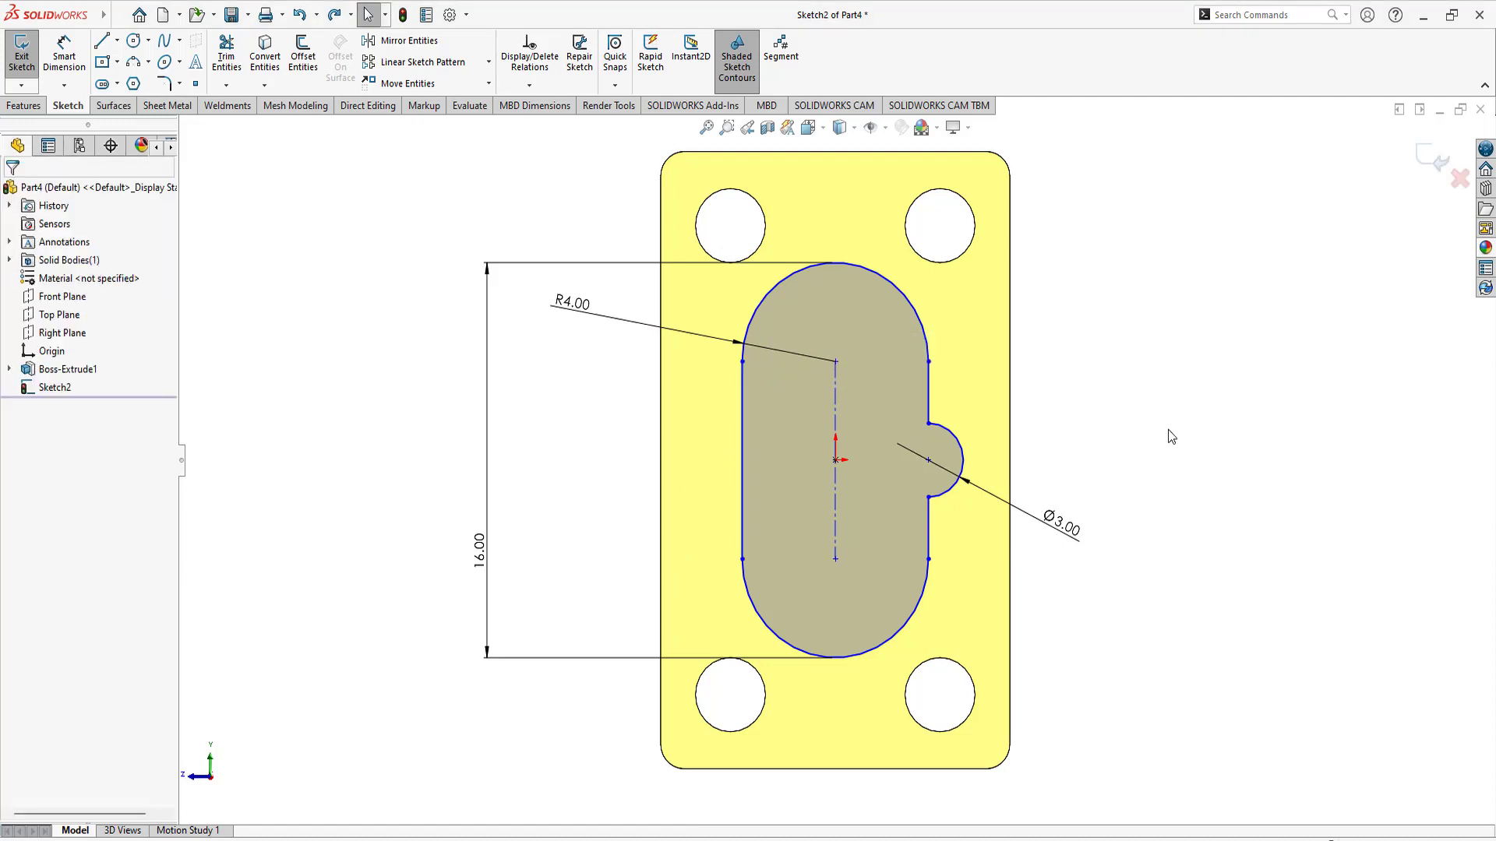
{"action": "left_click", "coordinate": [930, 386]}
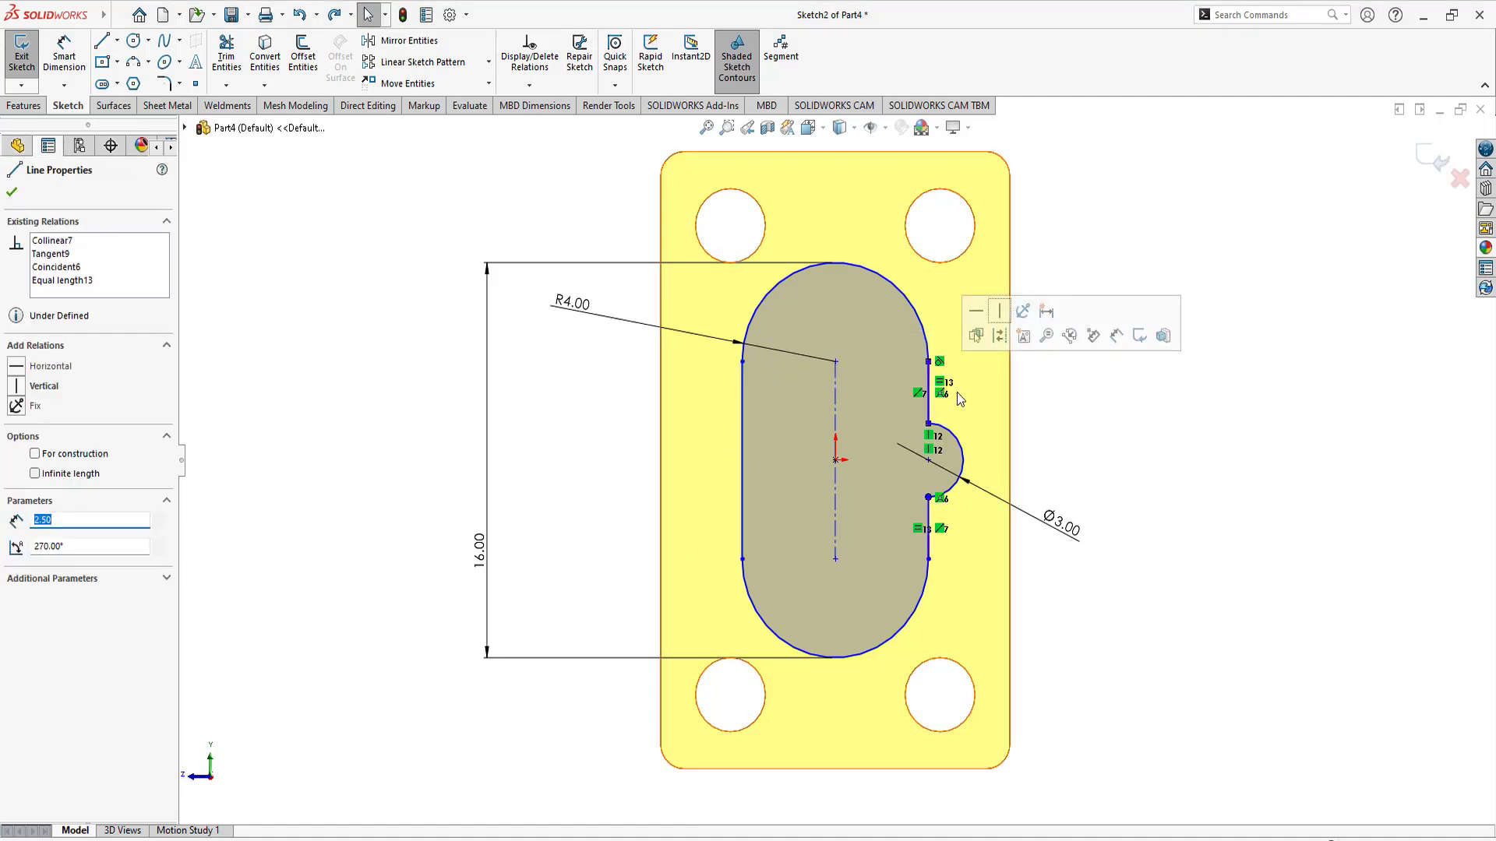
{"action": "left_click", "coordinate": [999, 310]}
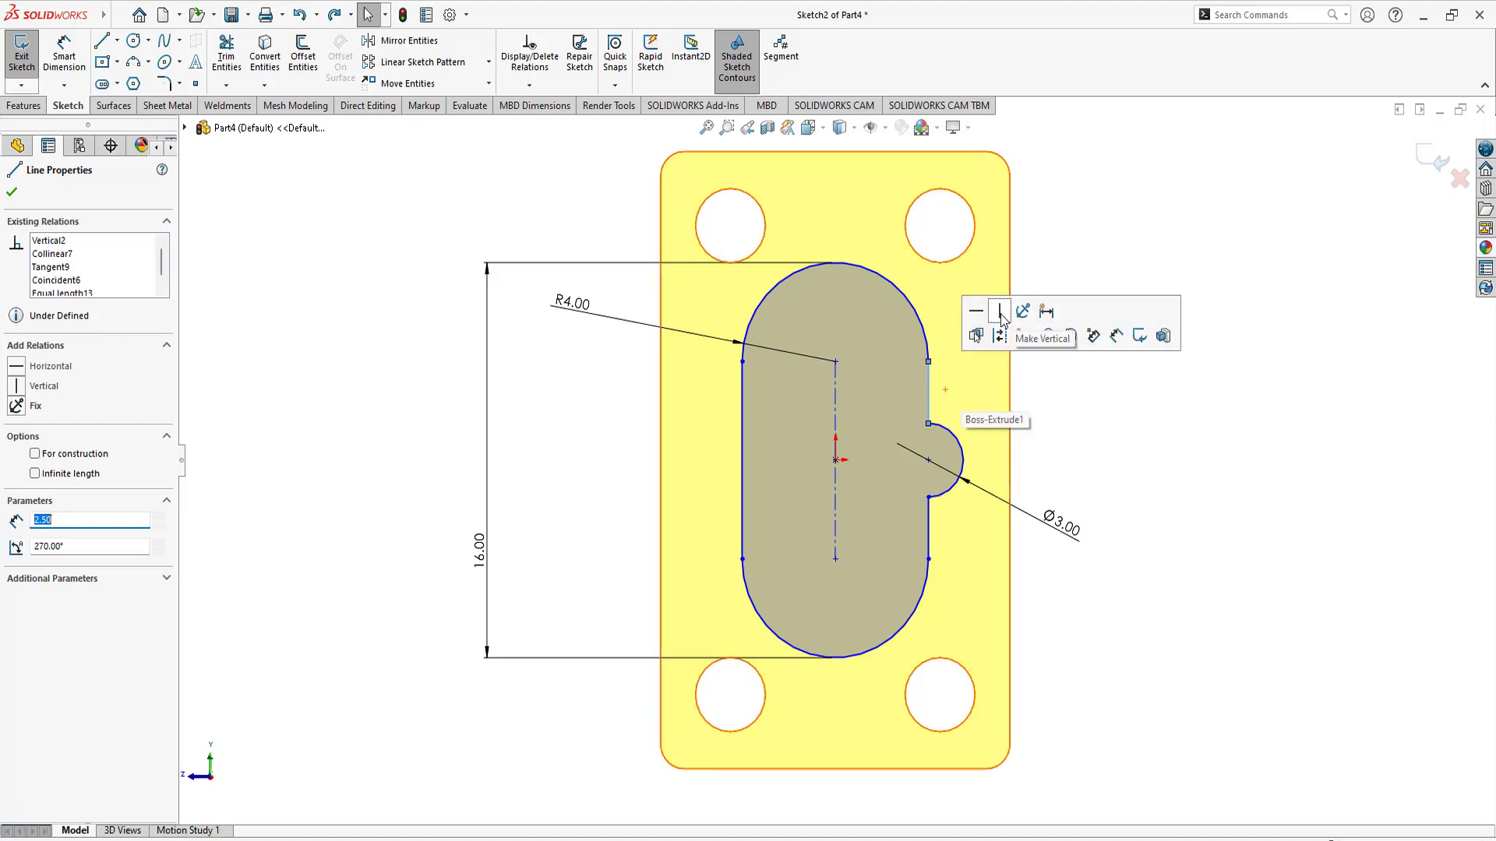
{"action": "left_click", "coordinate": [1101, 418]}
Step: Place the slot's centre point at the vertical construction line's midpoint
{"action": "scroll", "coordinate": [858, 548], "scroll_direction": "up", "scroll_amount": 2}
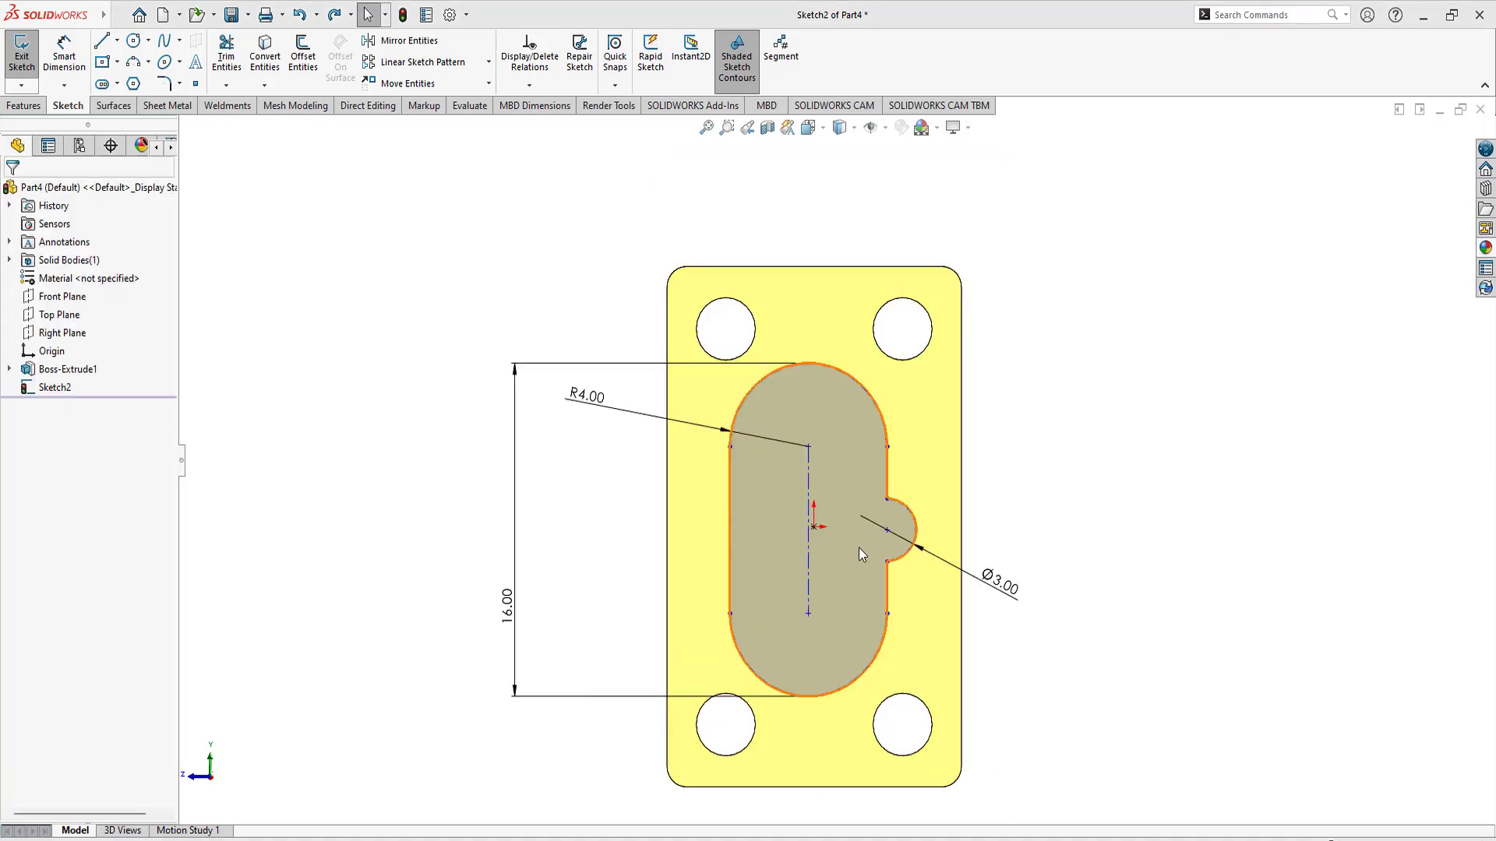
{"action": "left_click", "coordinate": [813, 529]}
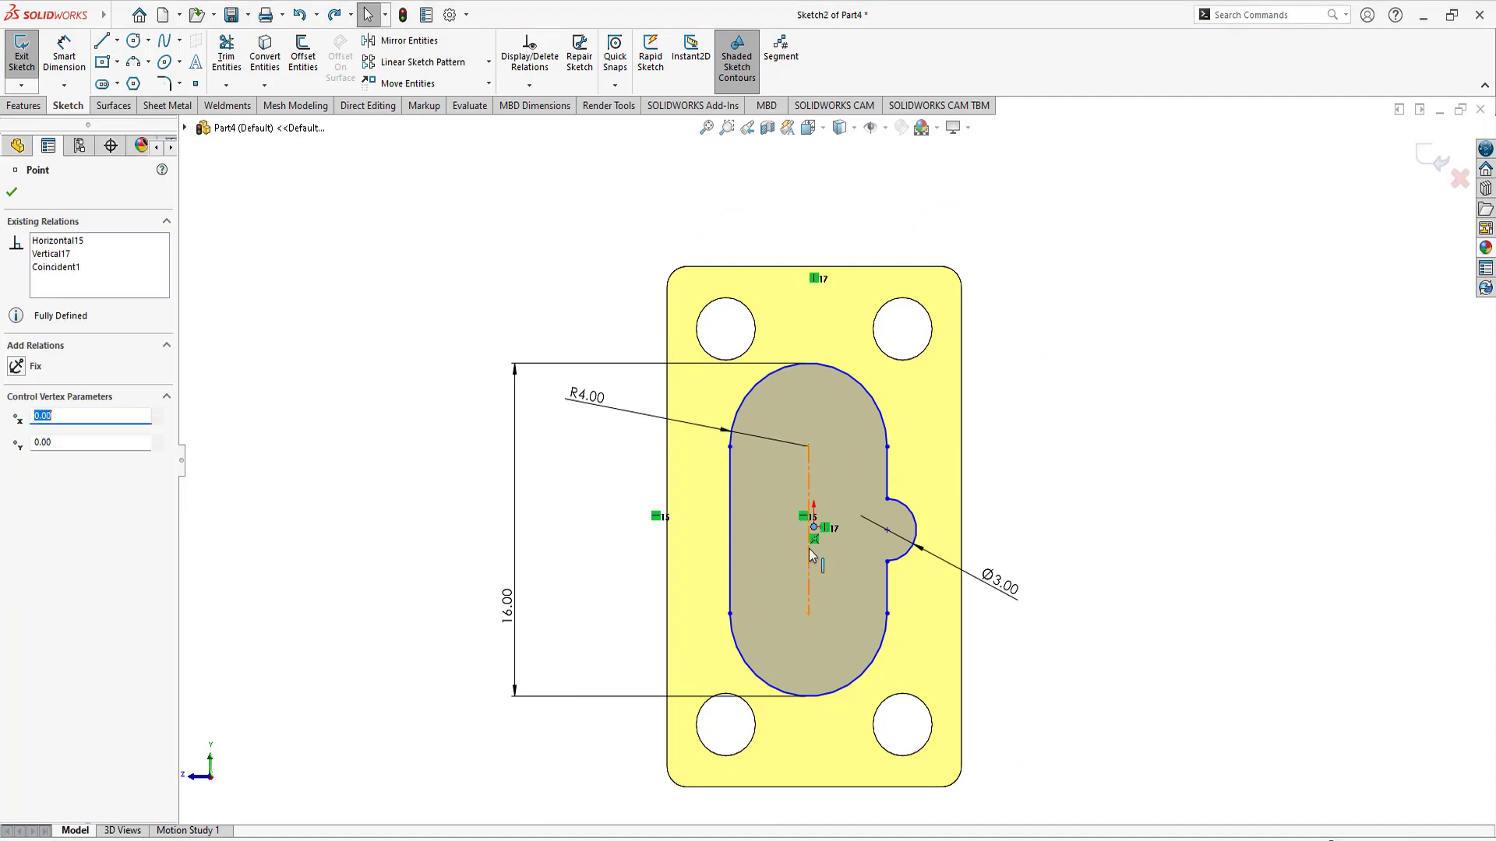
{"action": "left_click", "coordinate": [808, 548], "text": "ctrl"}
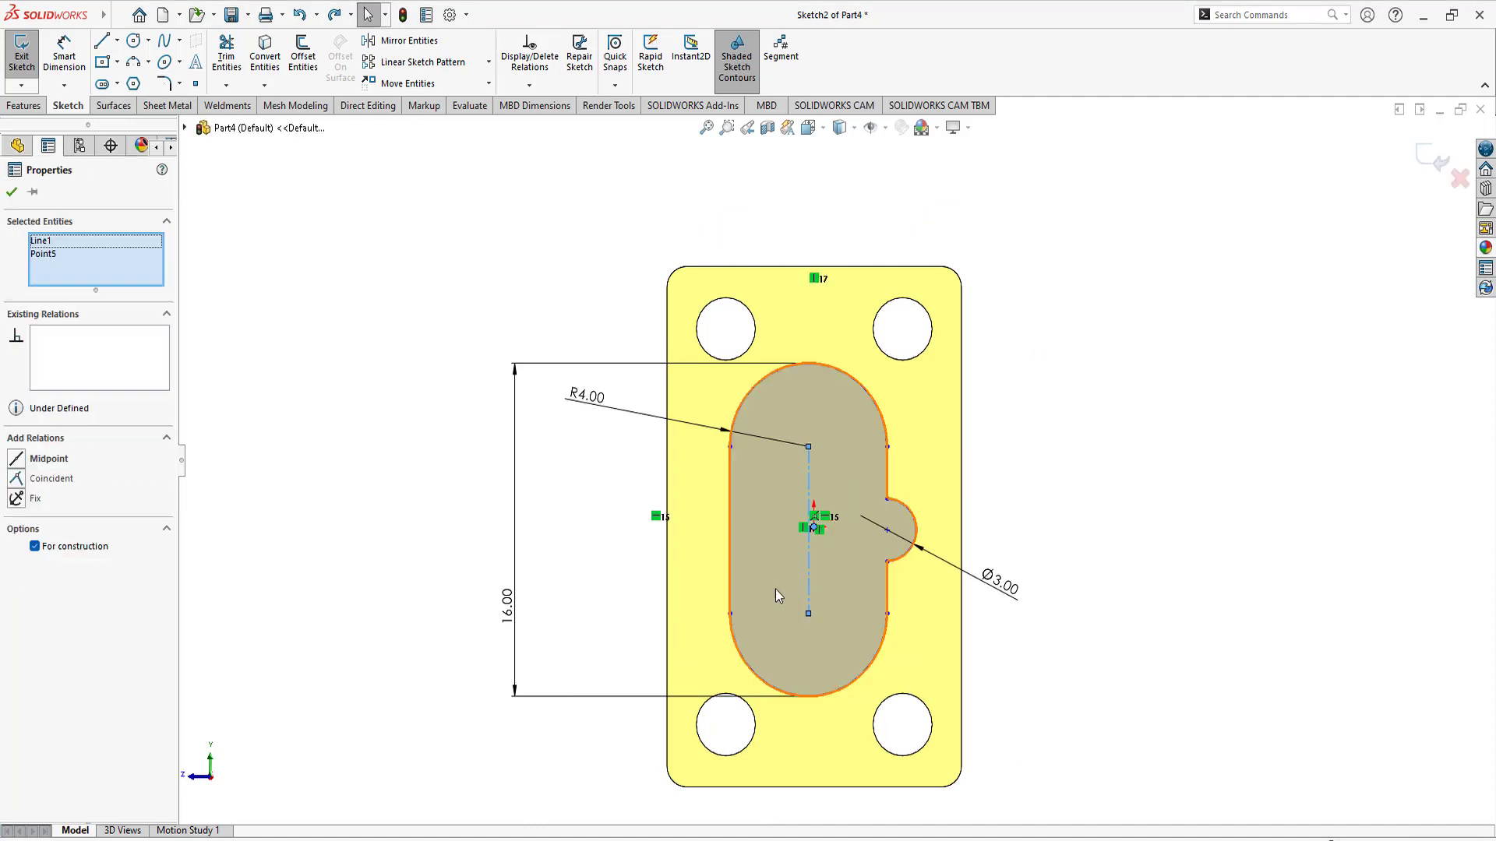
{"action": "left_click", "coordinate": [16, 461]}
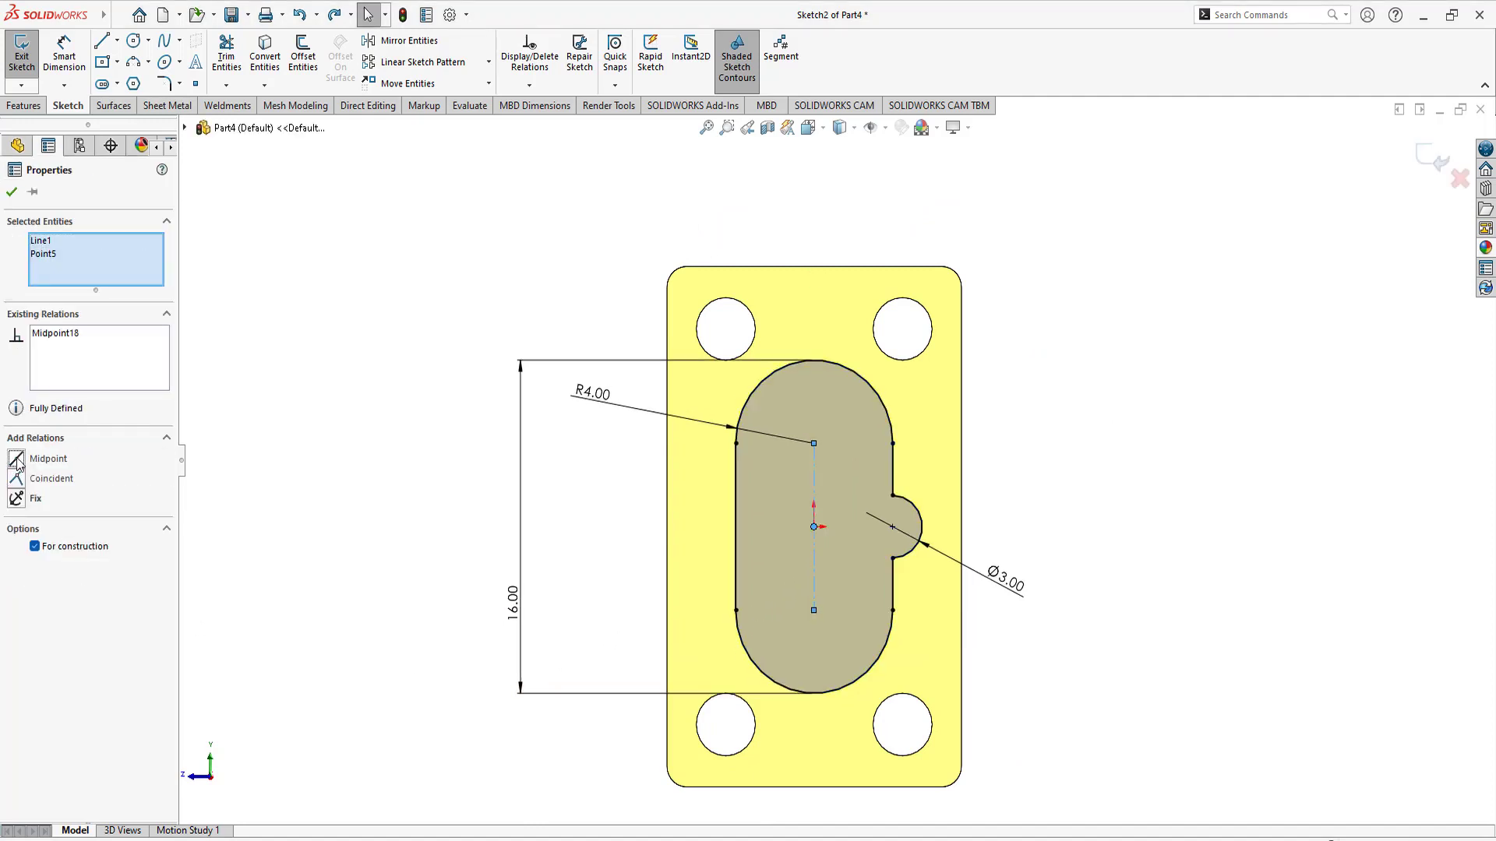
{"action": "left_click", "coordinate": [12, 192]}
Step: After checking the PDF, extrude-cut the slot outline 3 mm deep as Cut-Extrude1
{"action": "key", "text": "f"}
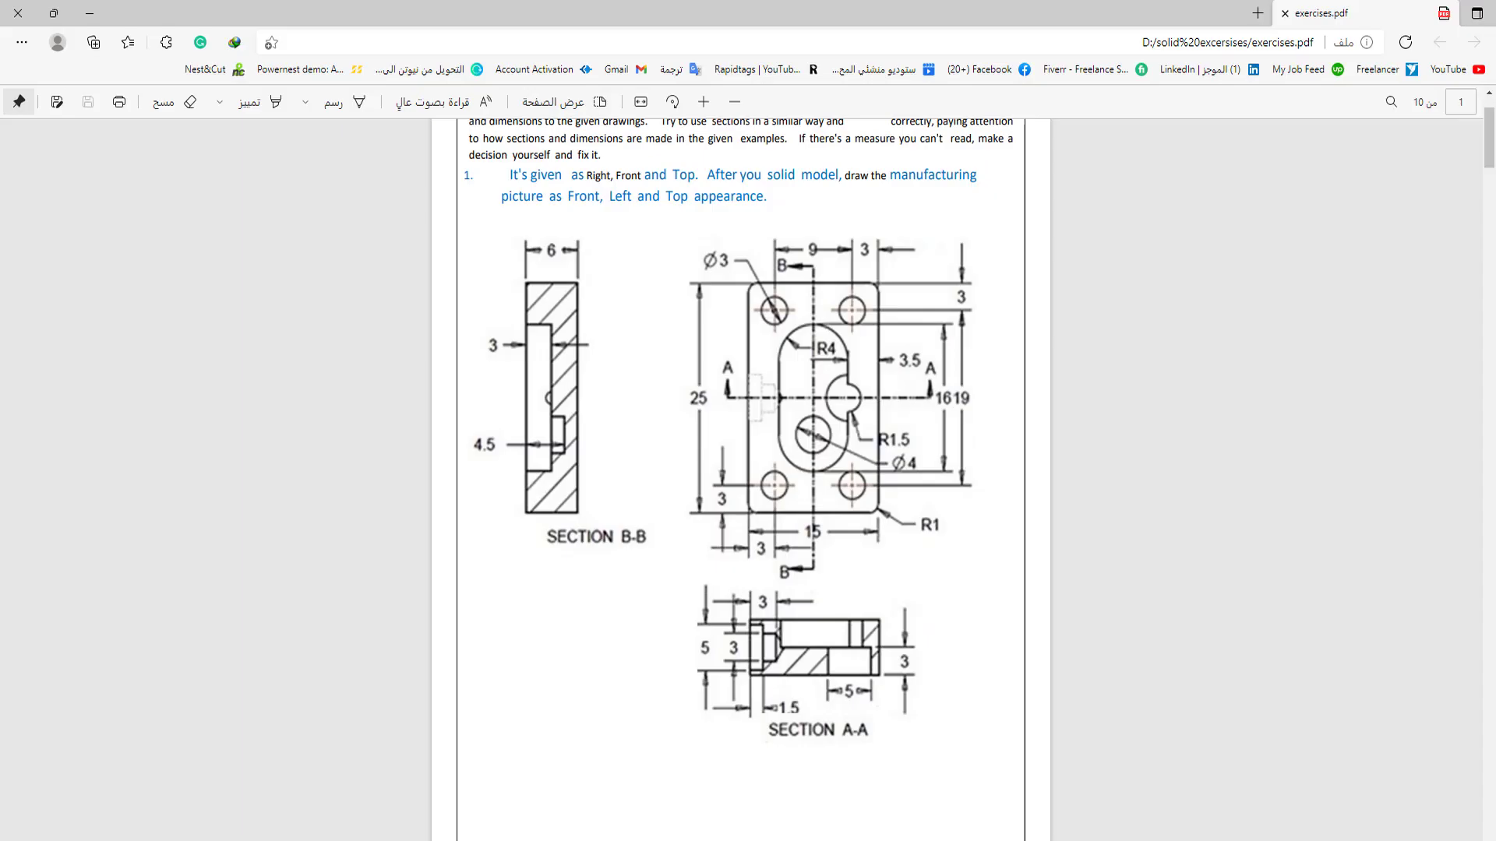
{"action": "key", "text": "alt+Tab"}
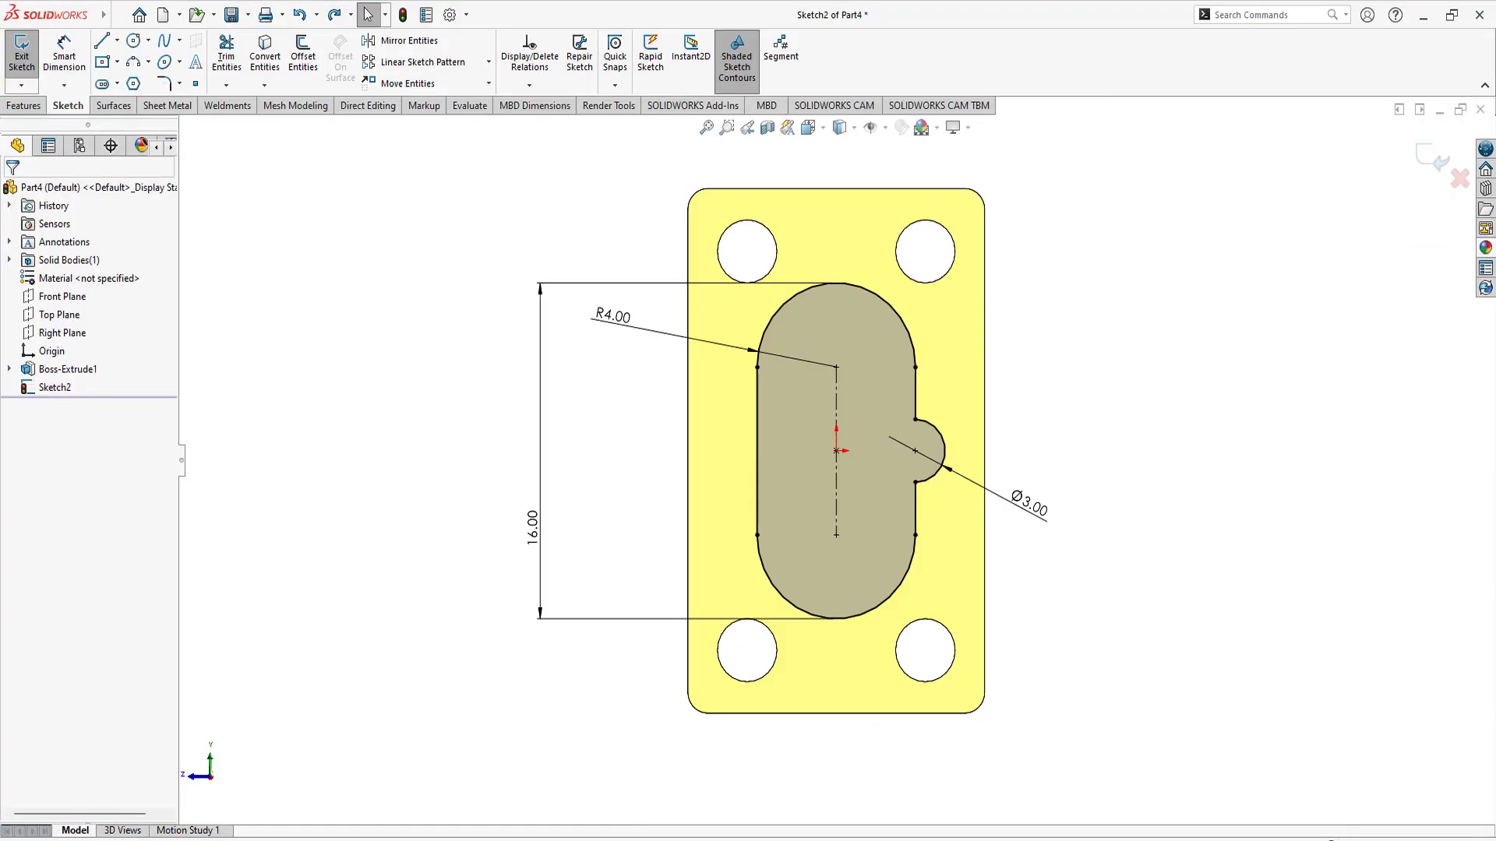
{"action": "right_click_drag", "start_coordinate": [390, 386], "coordinate": [381, 333]}
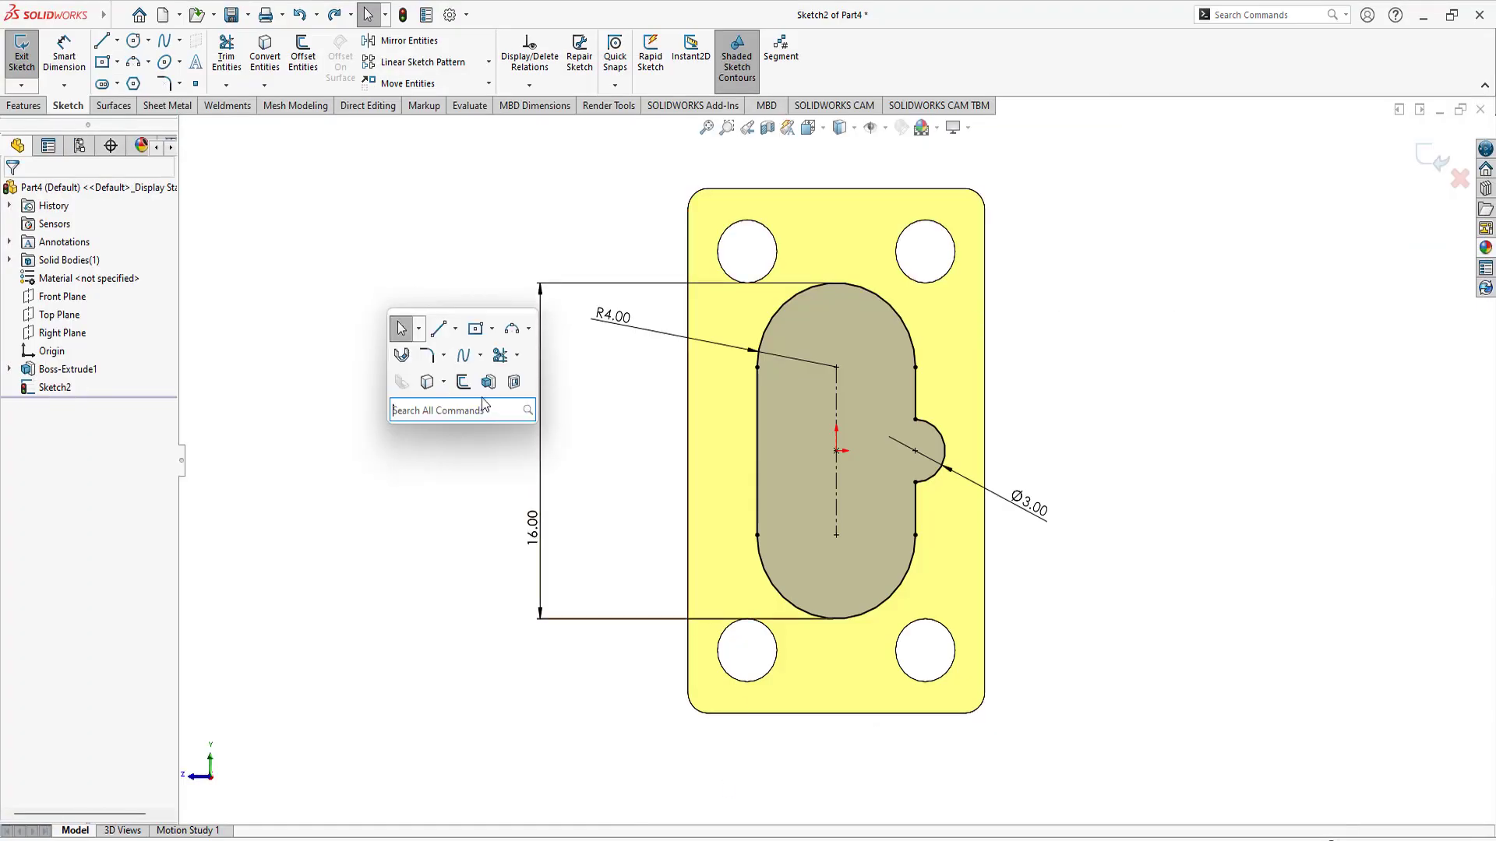
{"action": "left_click", "coordinate": [510, 380]}
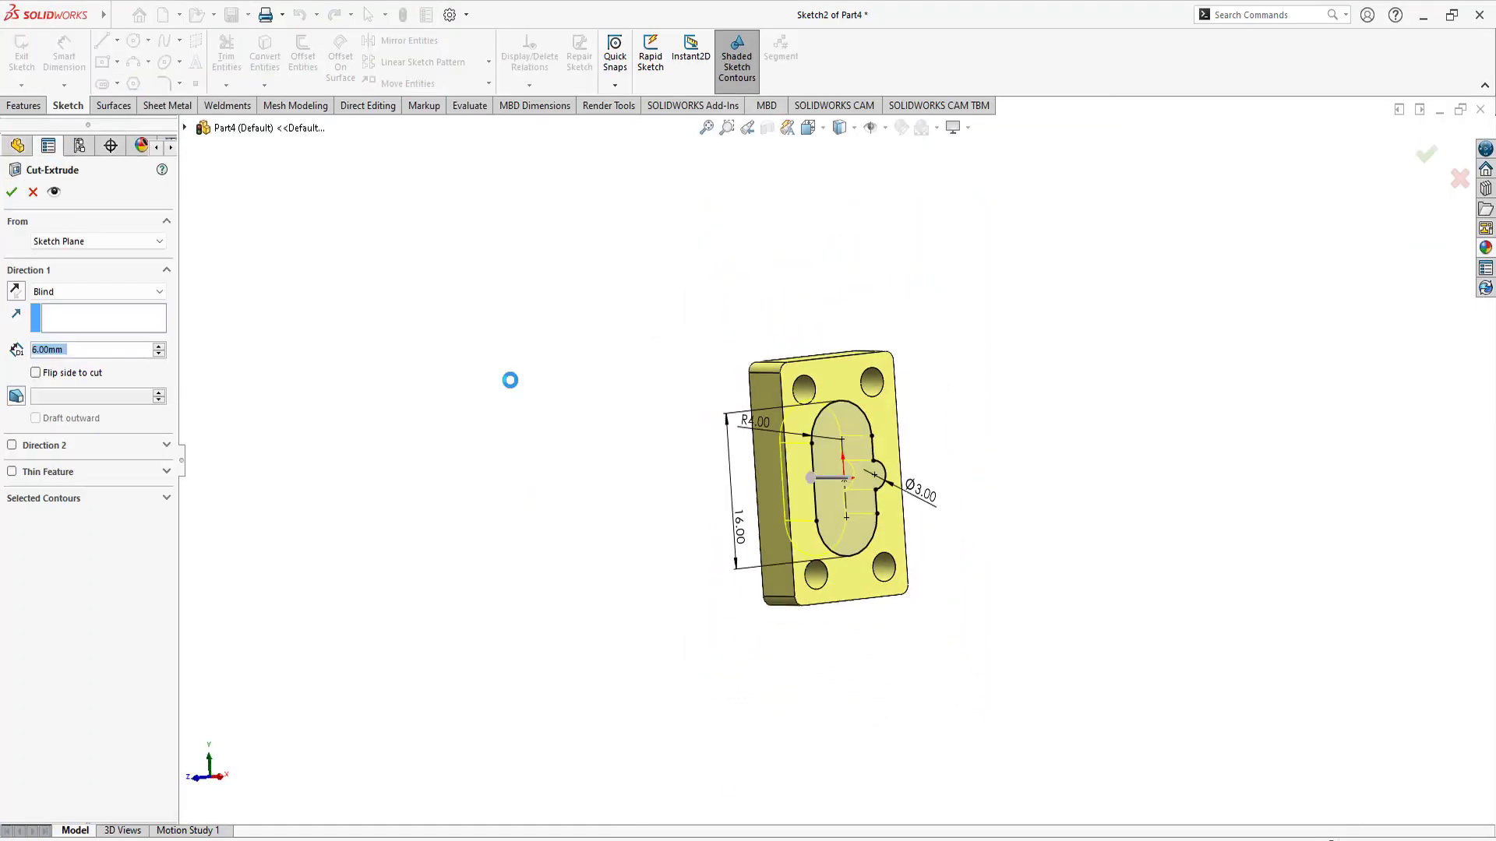
{"action": "type", "text": "3"}
{"action": "key", "text": "Return"}
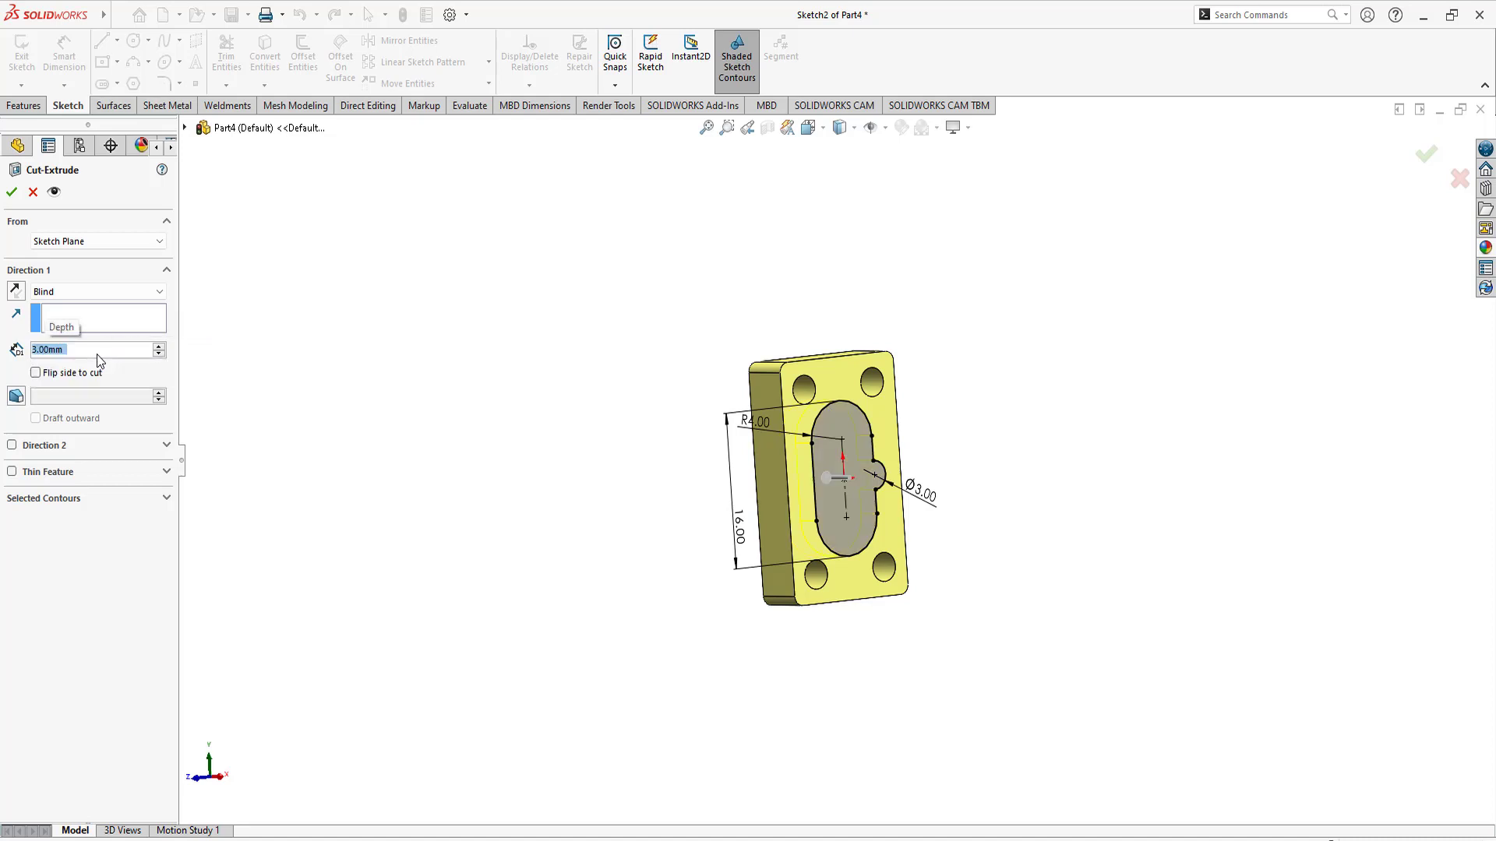
{"action": "left_click", "coordinate": [12, 192]}
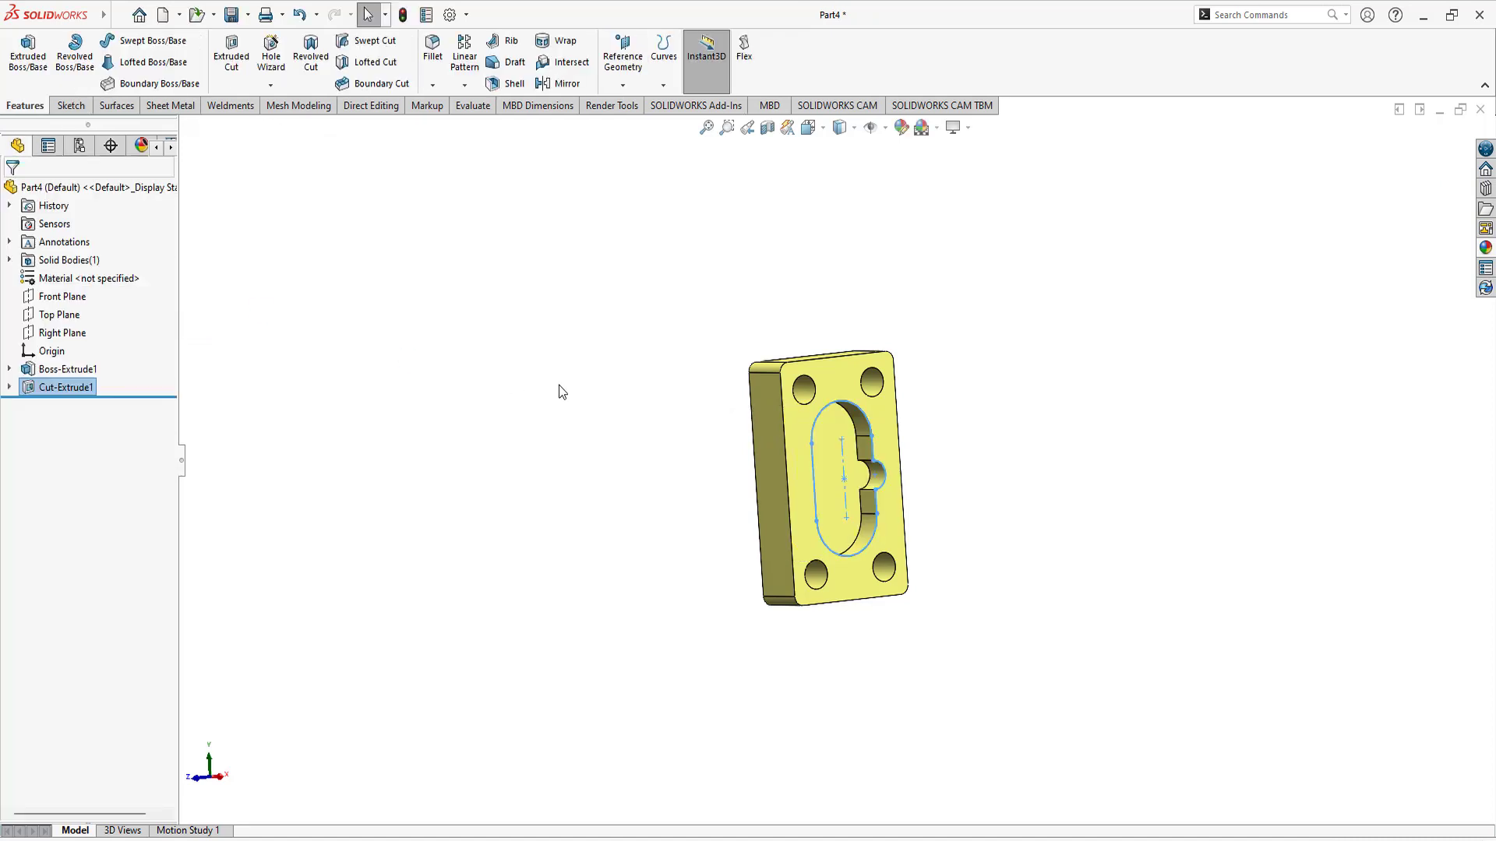
{"action": "scroll", "coordinate": [842, 480], "scroll_direction": "down", "scroll_amount": 2}
{"action": "mouse_move", "coordinate": [843, 480]}
{"action": "middle_mouse_down"}
{"action": "mouse_move", "coordinate": [688, 444]}
{"action": "mouse_move", "coordinate": [711, 725]}
{"action": "middle_mouse_up"}
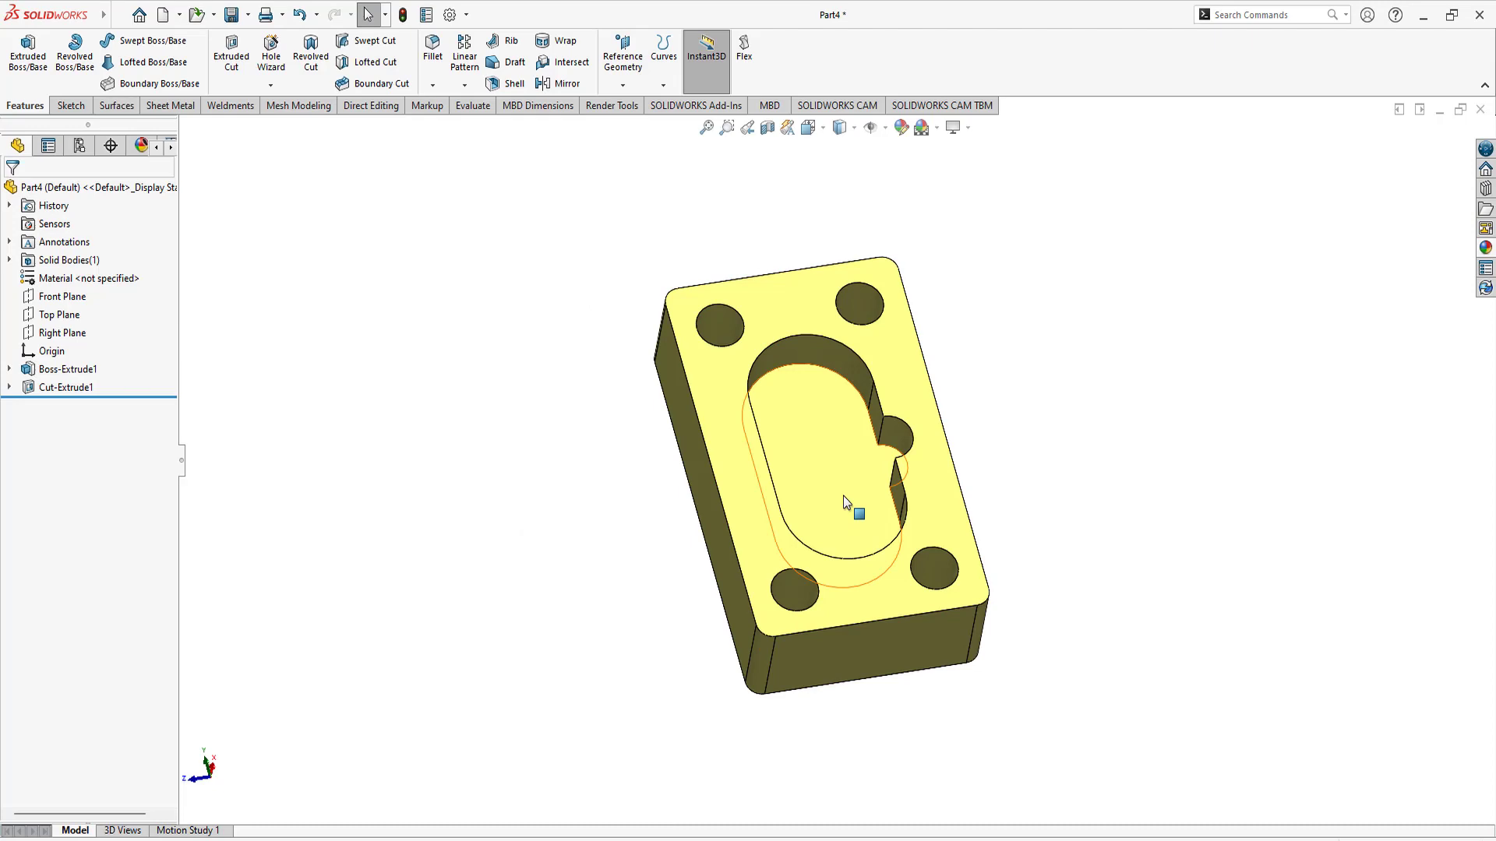
Step: Sketch a circle on the pocket floor centred on the lower arc's centre
{"action": "left_click", "coordinate": [851, 507]}
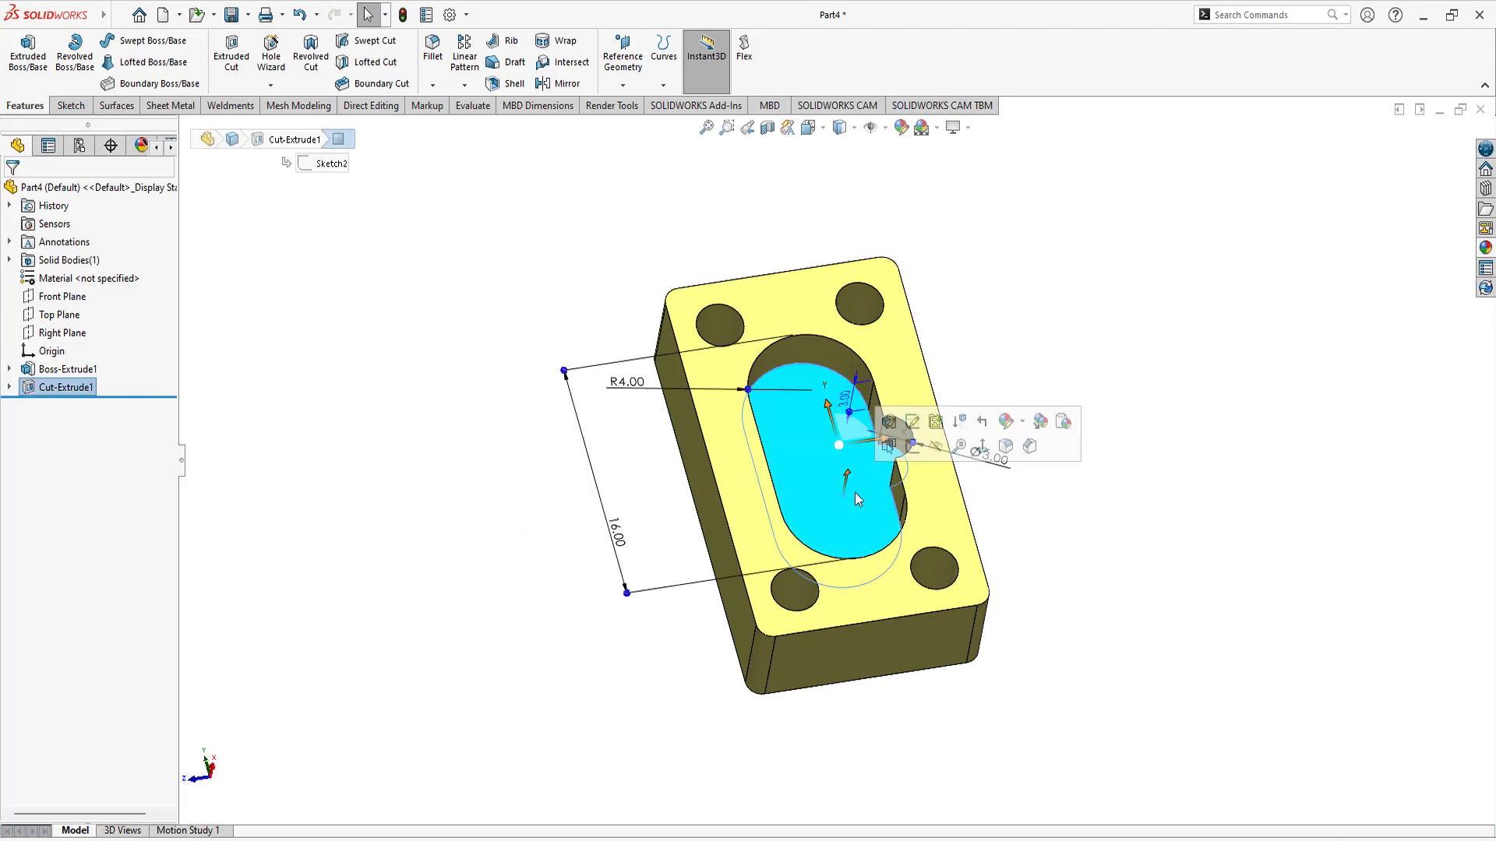
{"action": "left_click", "coordinate": [896, 448]}
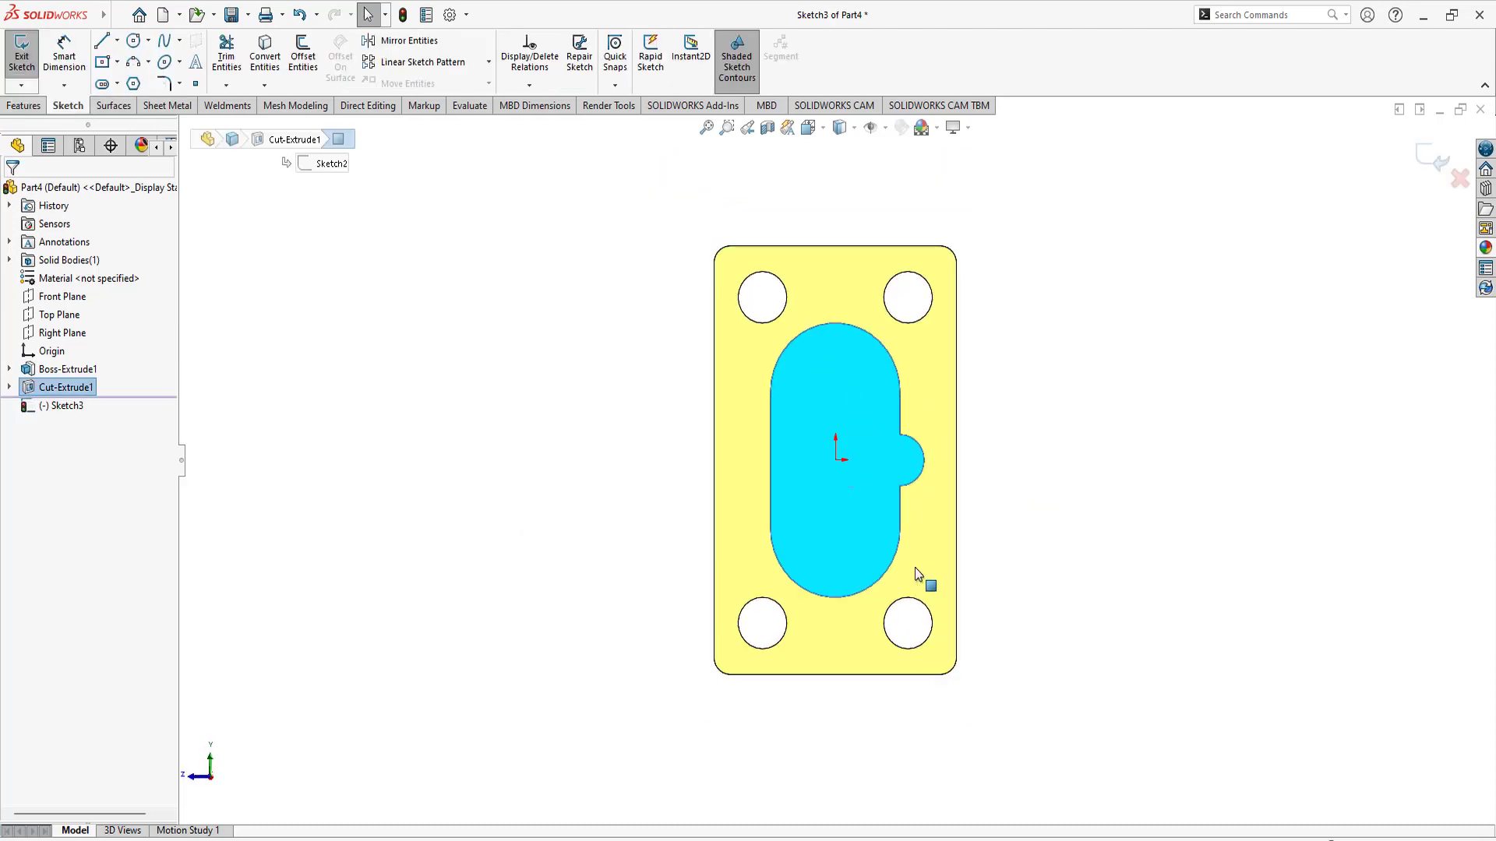
{"action": "left_click", "coordinate": [133, 40]}
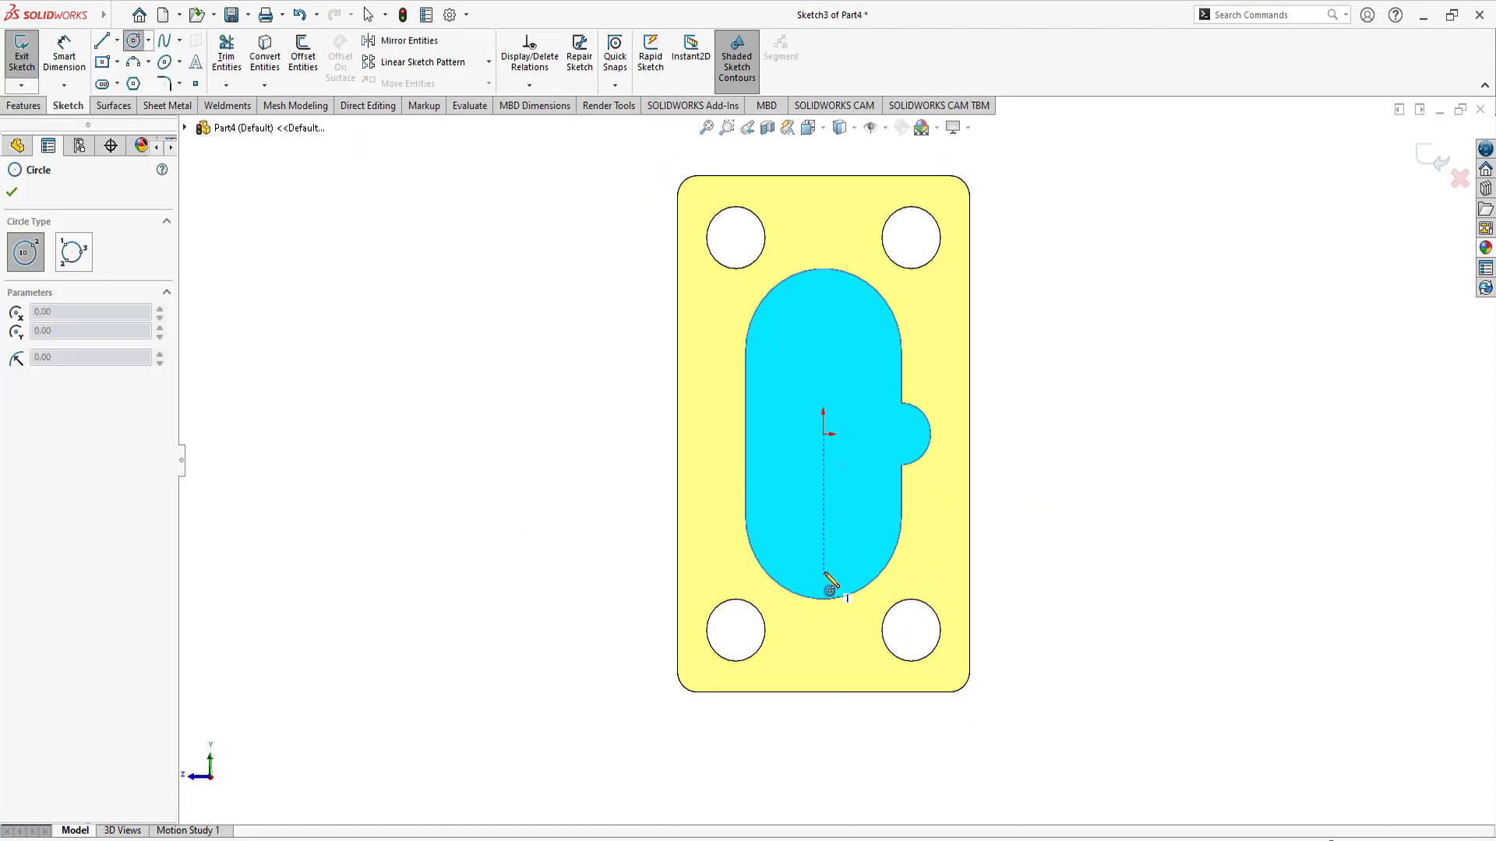
{"action": "left_click", "coordinate": [822, 516]}
{"action": "left_click", "coordinate": [835, 571]}
{"action": "right_click", "coordinate": [584, 428]}
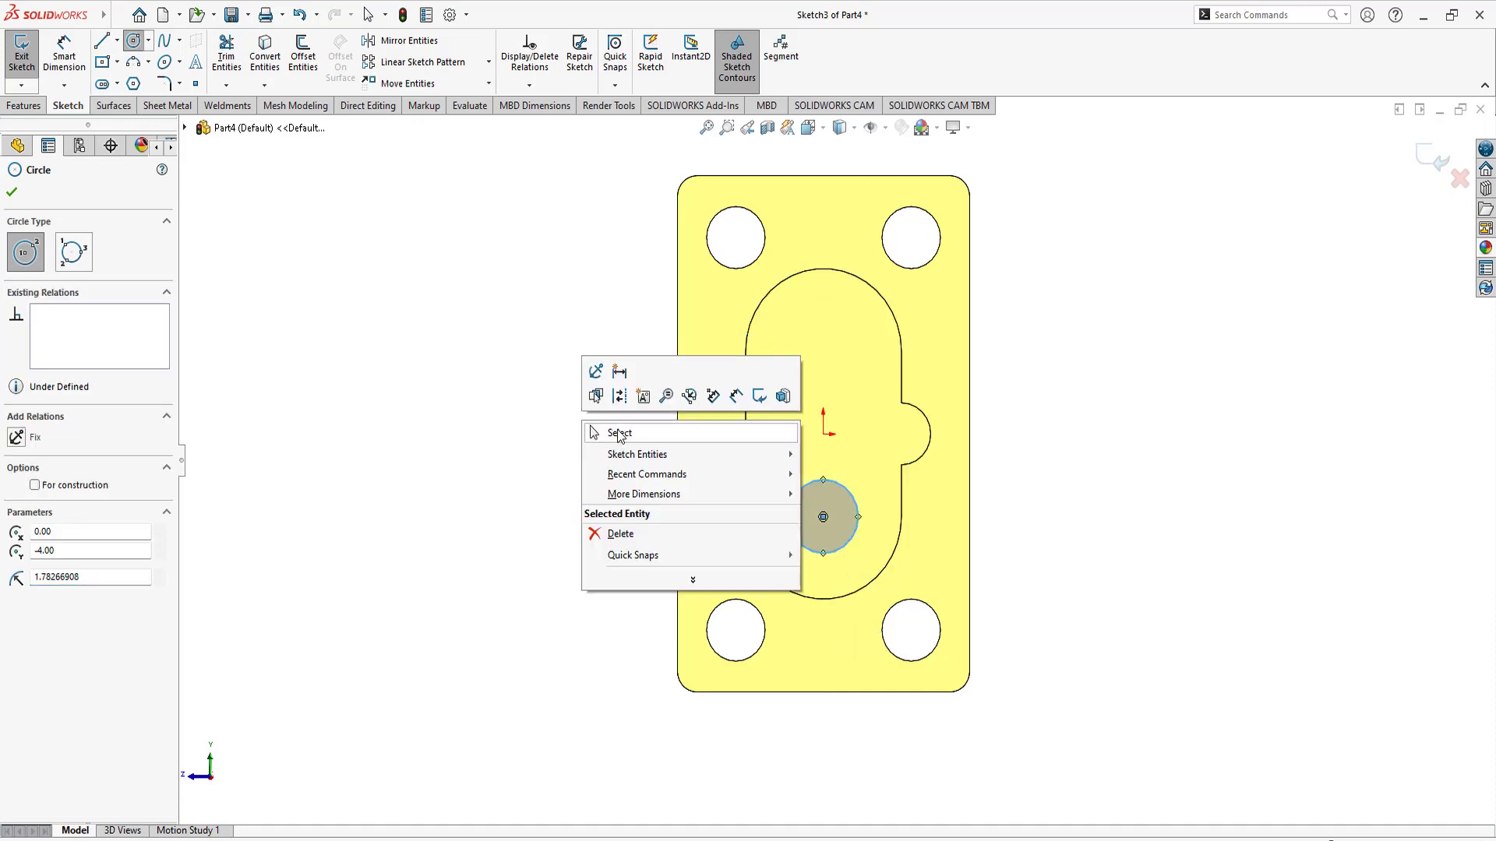
{"action": "left_click", "coordinate": [600, 433]}
Step: Dimension the circle's diameter to 4 mm
{"action": "mouse_move", "coordinate": [595, 455]}
{"action": "right_mouse_down"}
{"action": "mouse_move", "coordinate": [600, 438]}
{"action": "mouse_move", "coordinate": [563, 398]}
{"action": "right_mouse_up"}
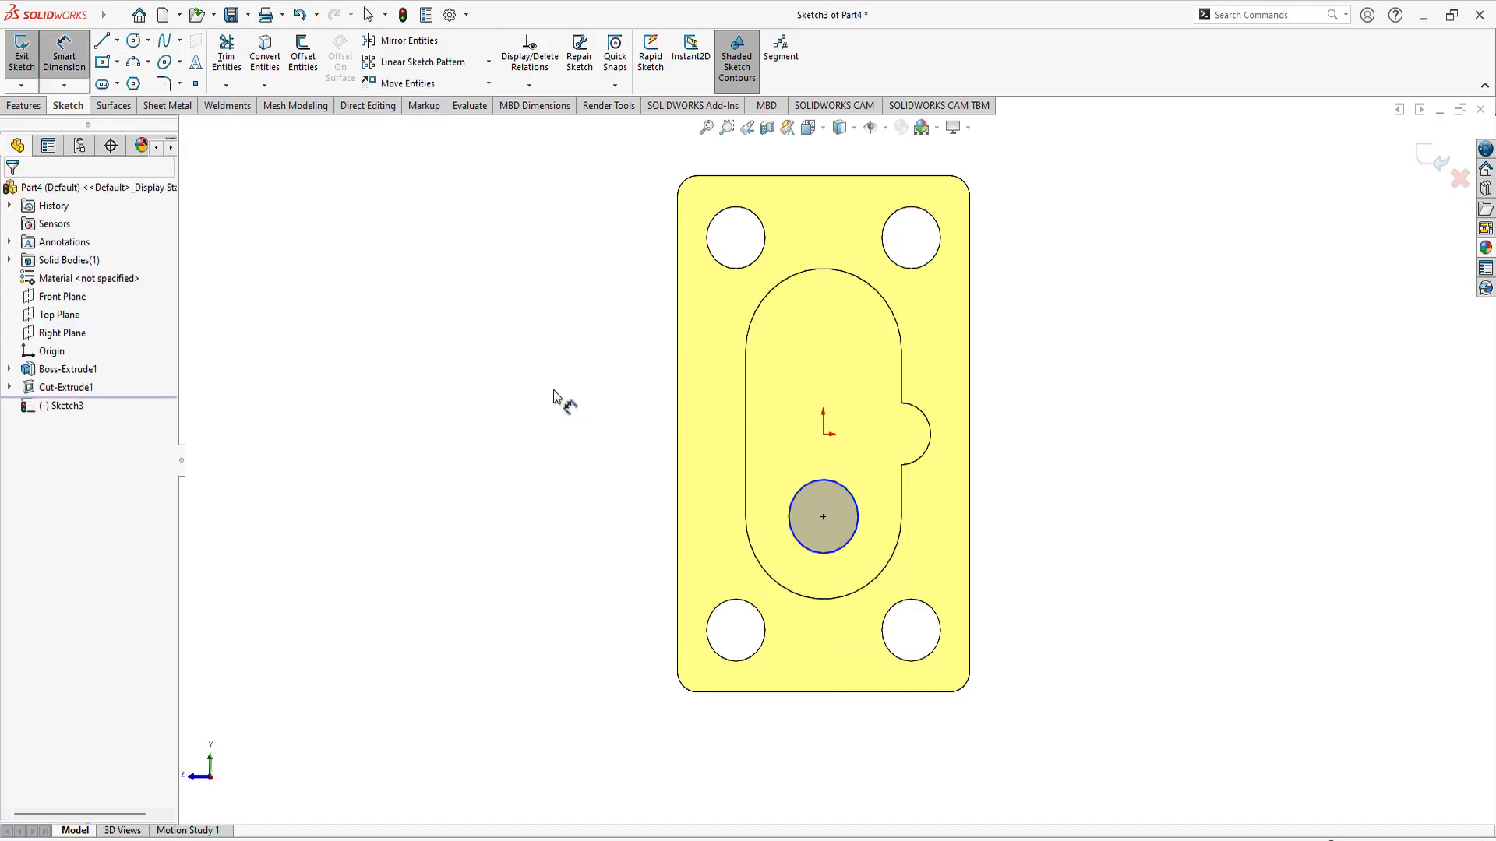
{"action": "left_click", "coordinate": [839, 550]}
{"action": "left_click", "coordinate": [1125, 646]}
{"action": "type", "text": "4"}
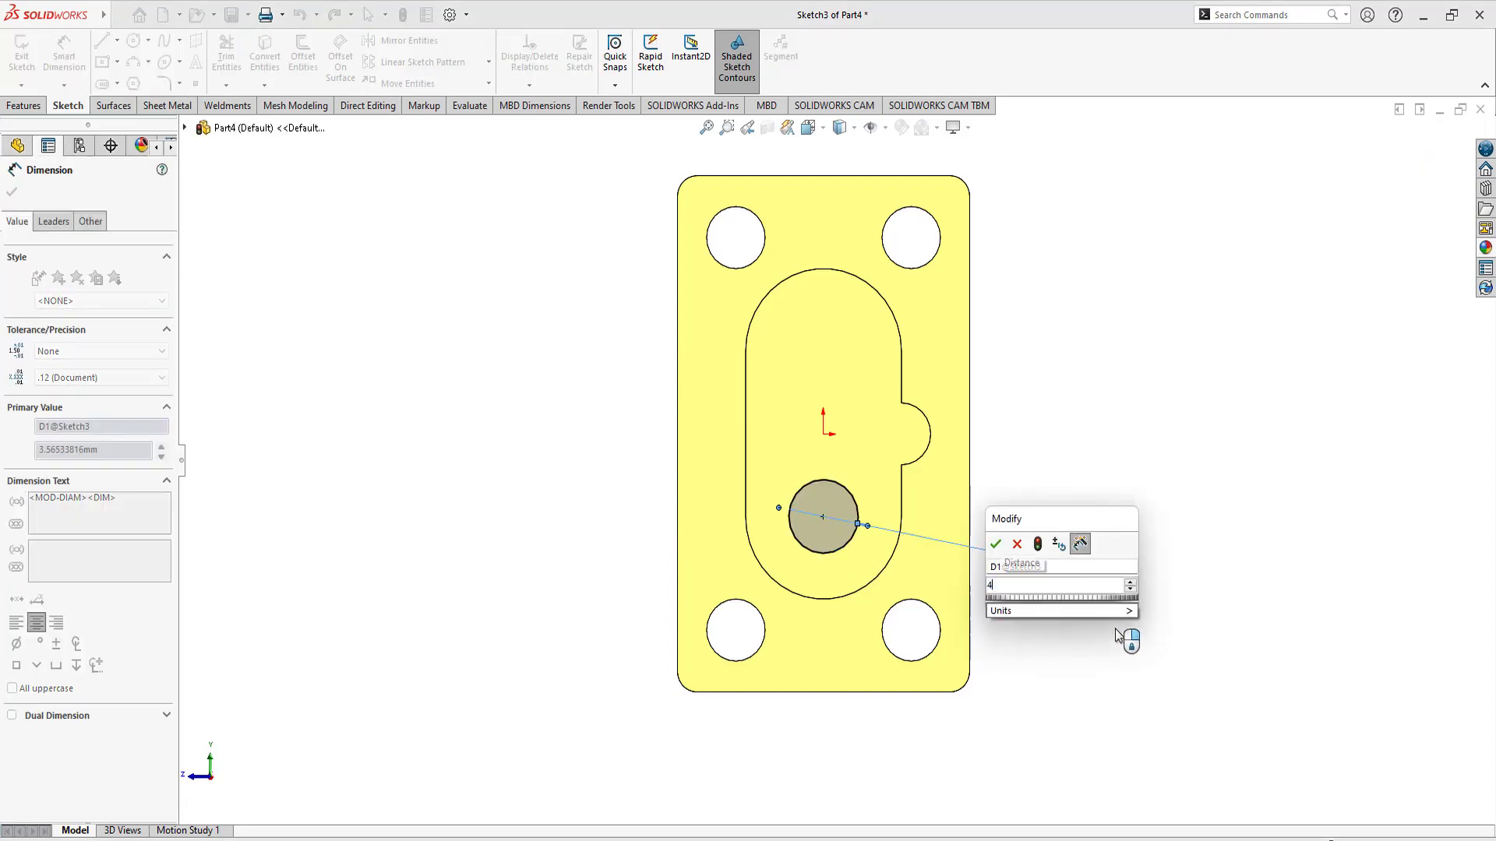
{"action": "key", "text": "Return"}
{"action": "right_click", "coordinate": [1134, 468]}
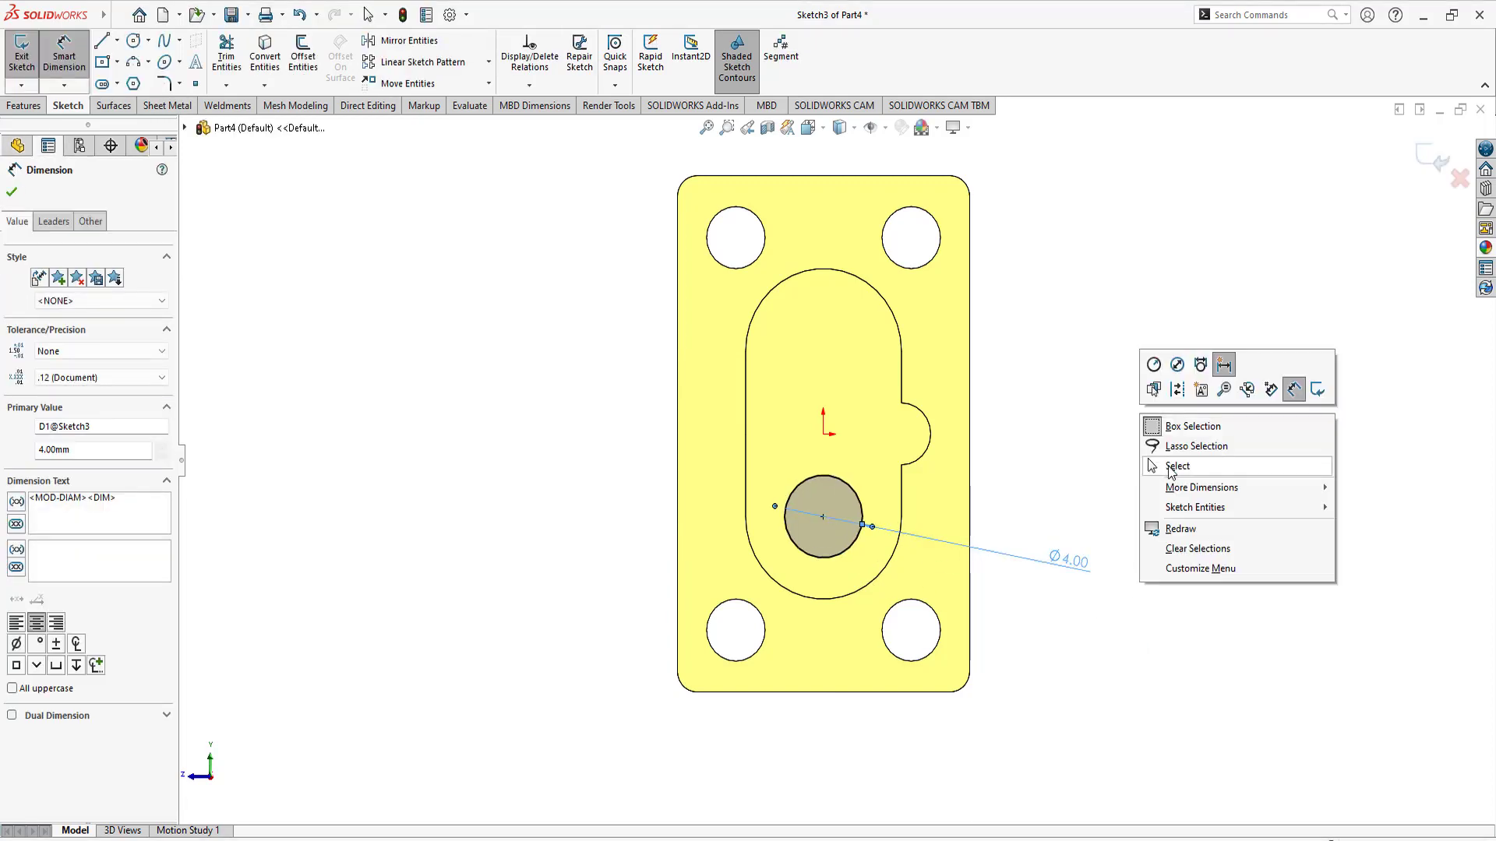
{"action": "left_click", "coordinate": [1153, 436]}
Step: Extrude-cut the Ø4 circle 1.5 mm deep as Cut-Extrude2 and inspect the hole
{"action": "right_click_drag", "start_coordinate": [477, 417], "coordinate": [480, 369]}
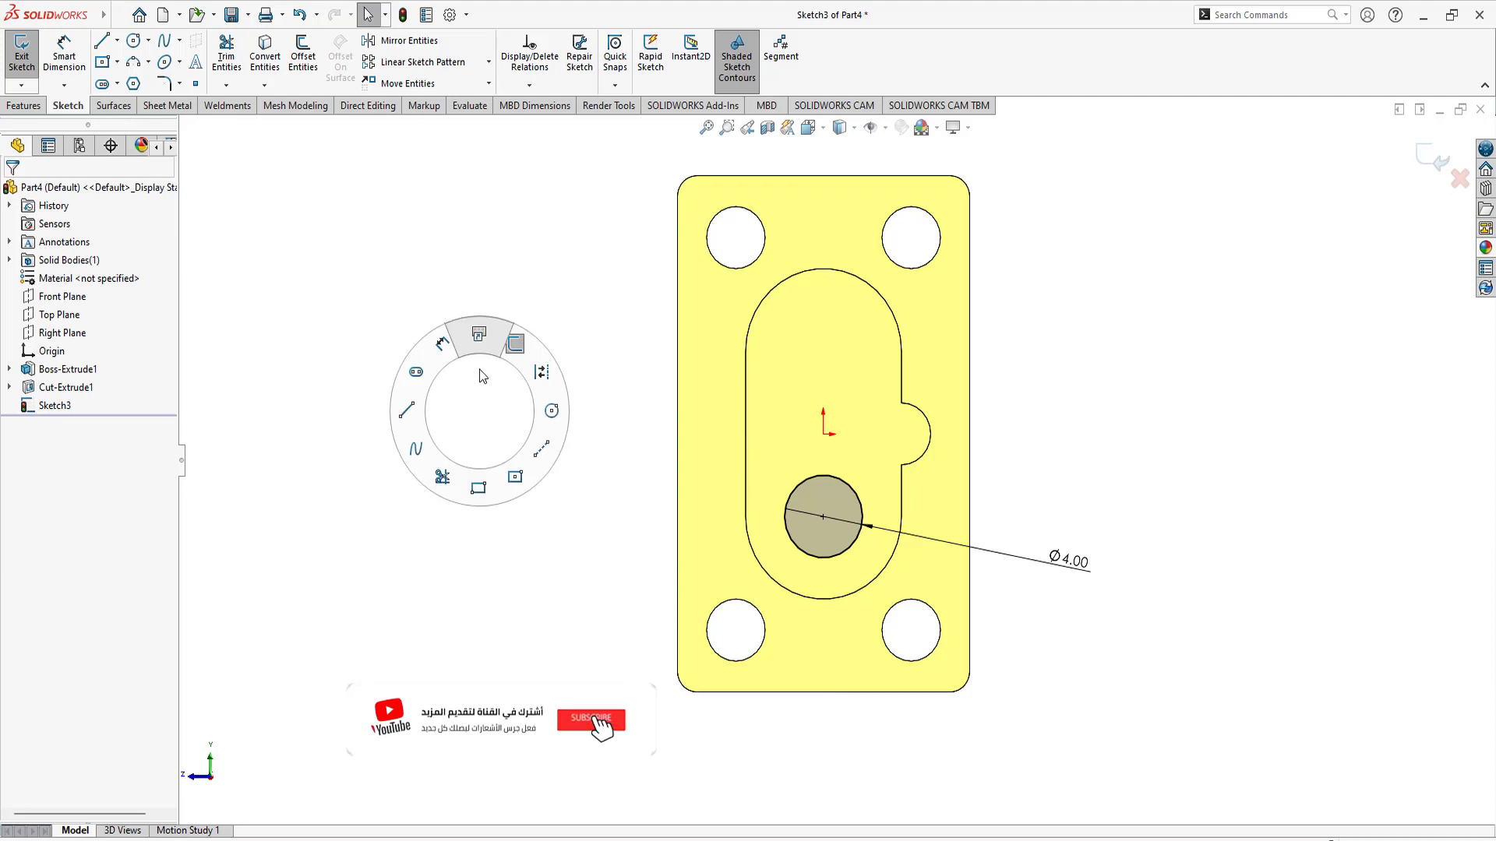
{"action": "key", "text": "s"}
{"action": "left_click", "coordinate": [611, 422]}
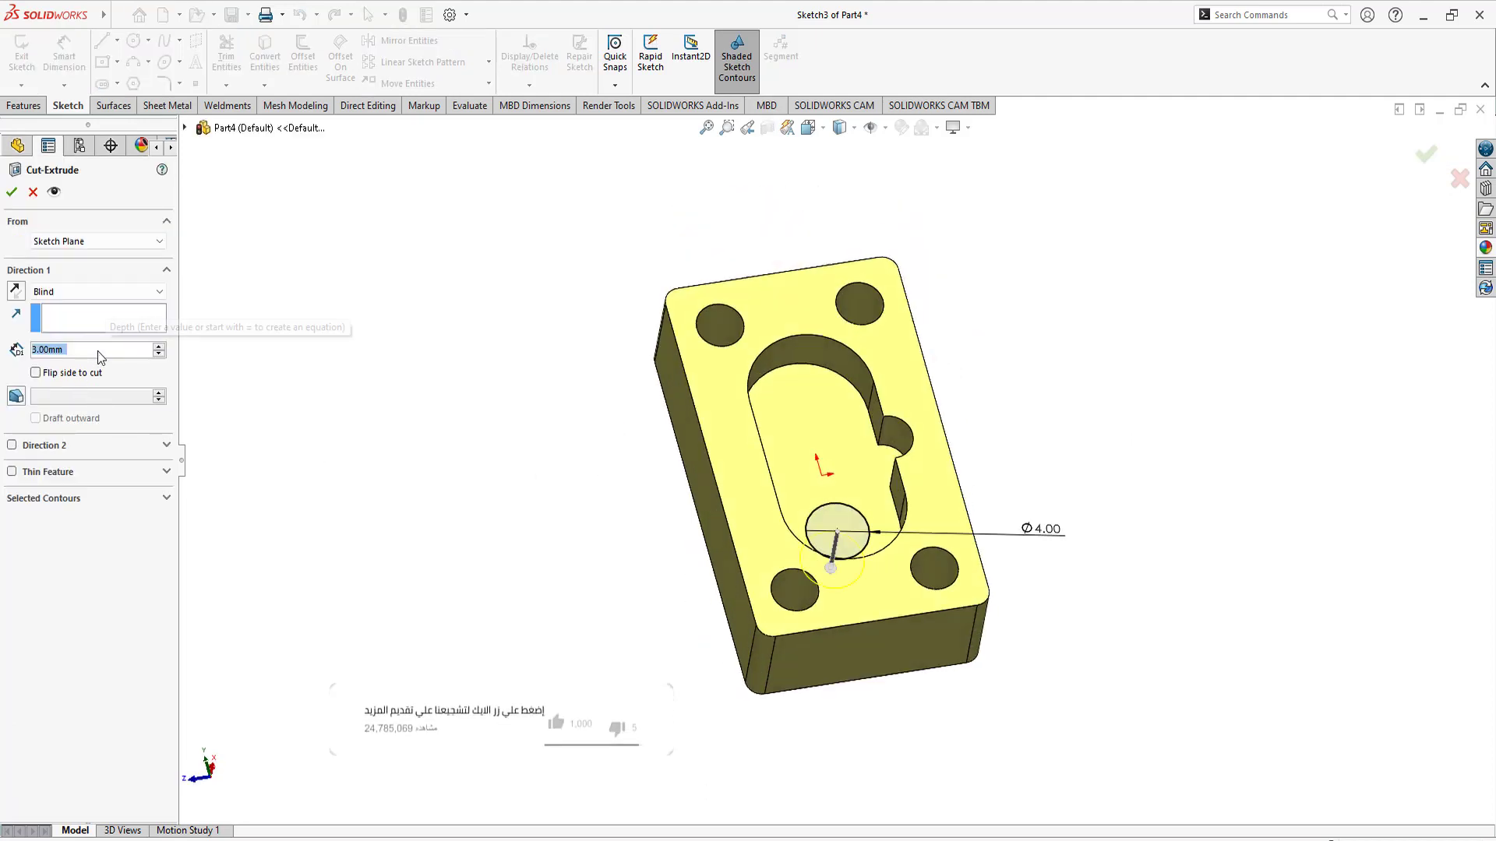
{"action": "type", "text": "1.5"}
{"action": "key", "text": "Return"}
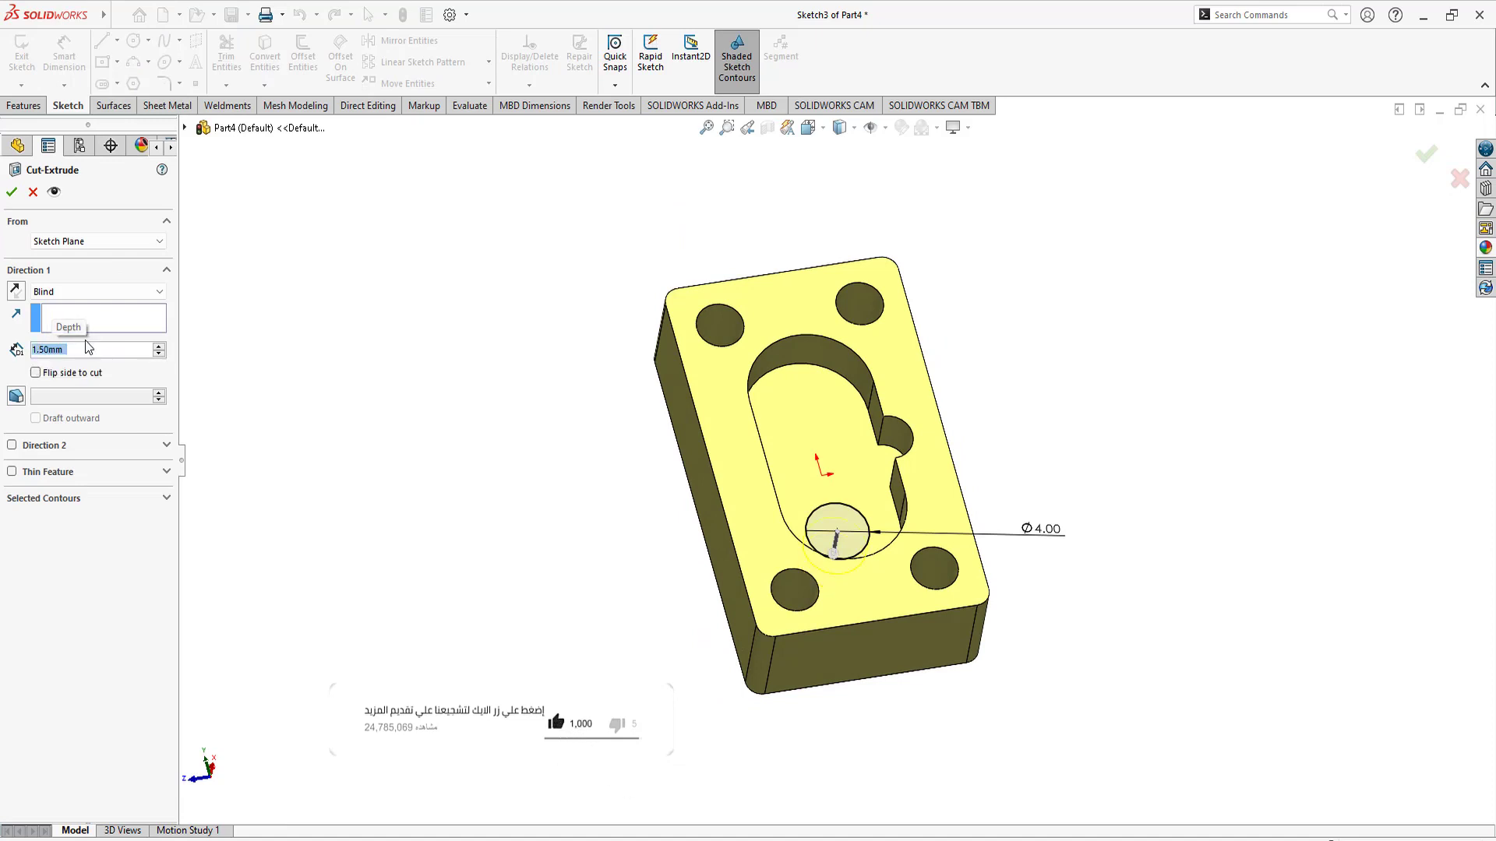
{"action": "key", "text": "Return"}
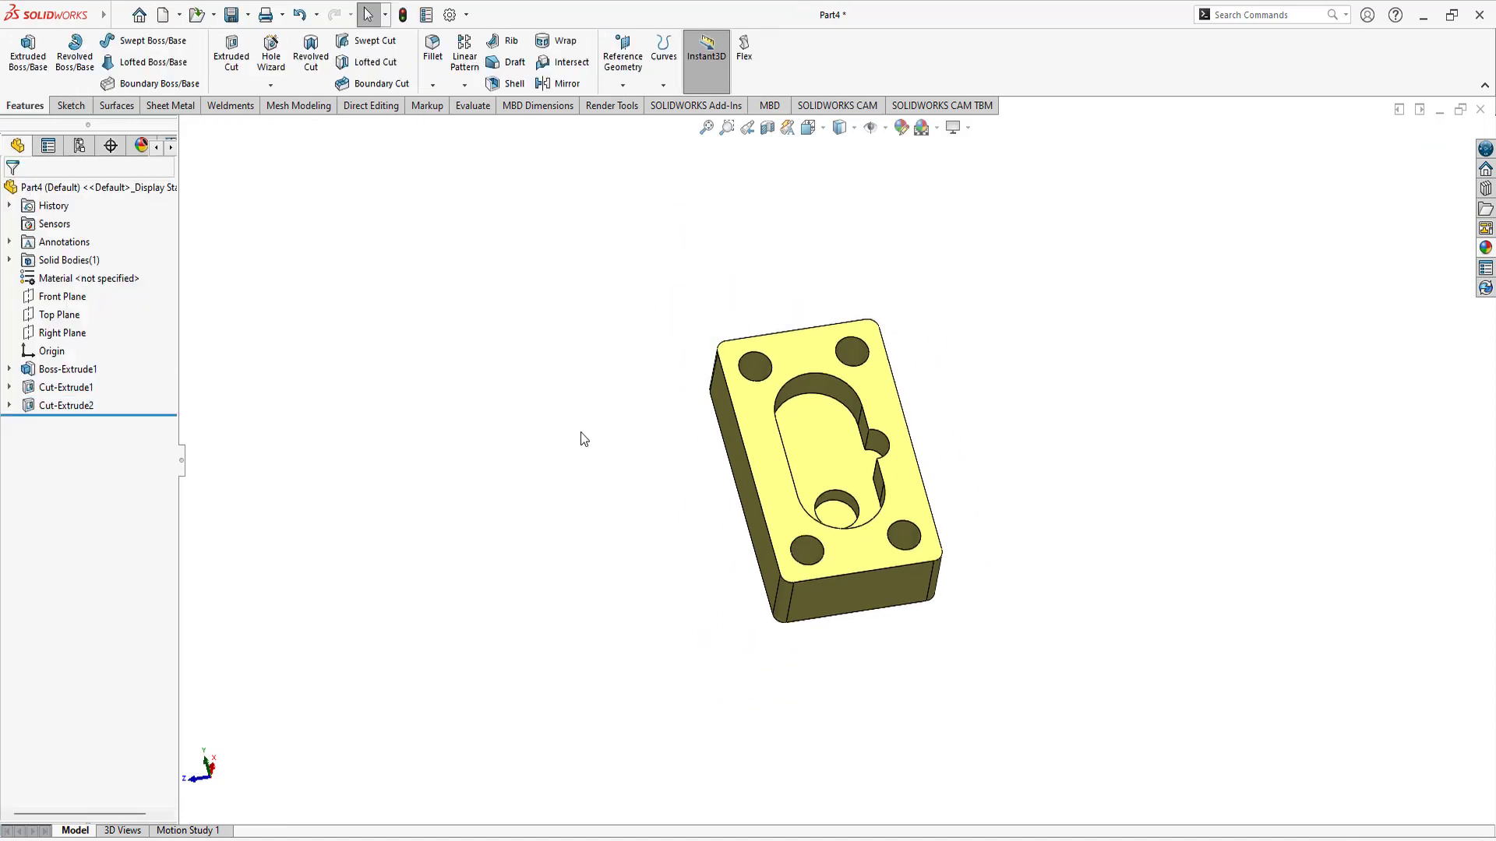
{"action": "mouse_move", "coordinate": [581, 437]}
{"action": "middle_mouse_down"}
{"action": "mouse_move", "coordinate": [797, 472]}
{"action": "mouse_move", "coordinate": [805, 511]}
{"action": "middle_mouse_up"}
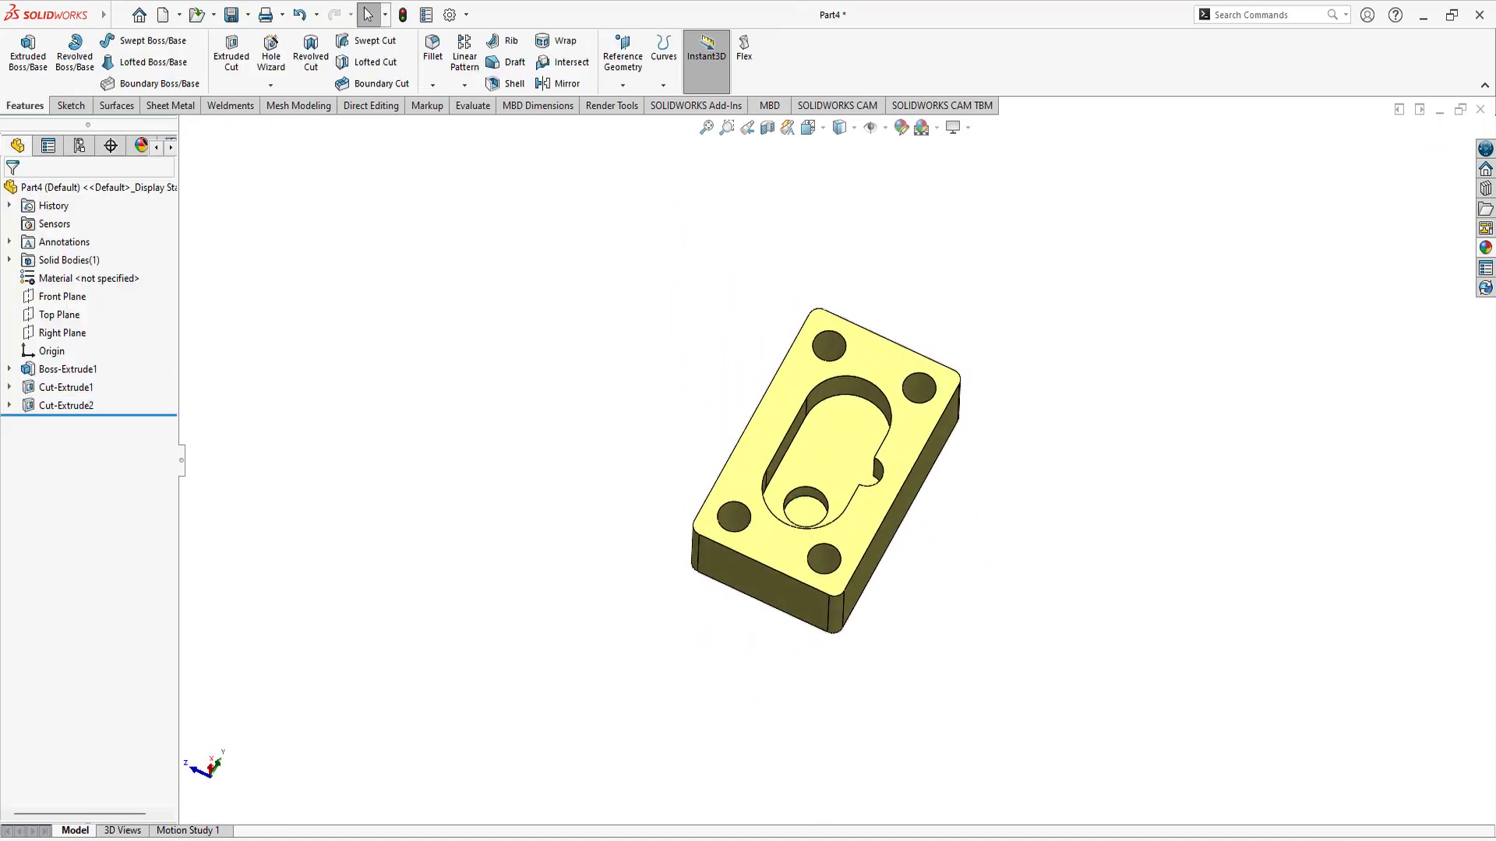
Step: Review Section A-A in the PDF, then orbit the plate to view its underside
{"action": "key", "text": "alt+Tab"}
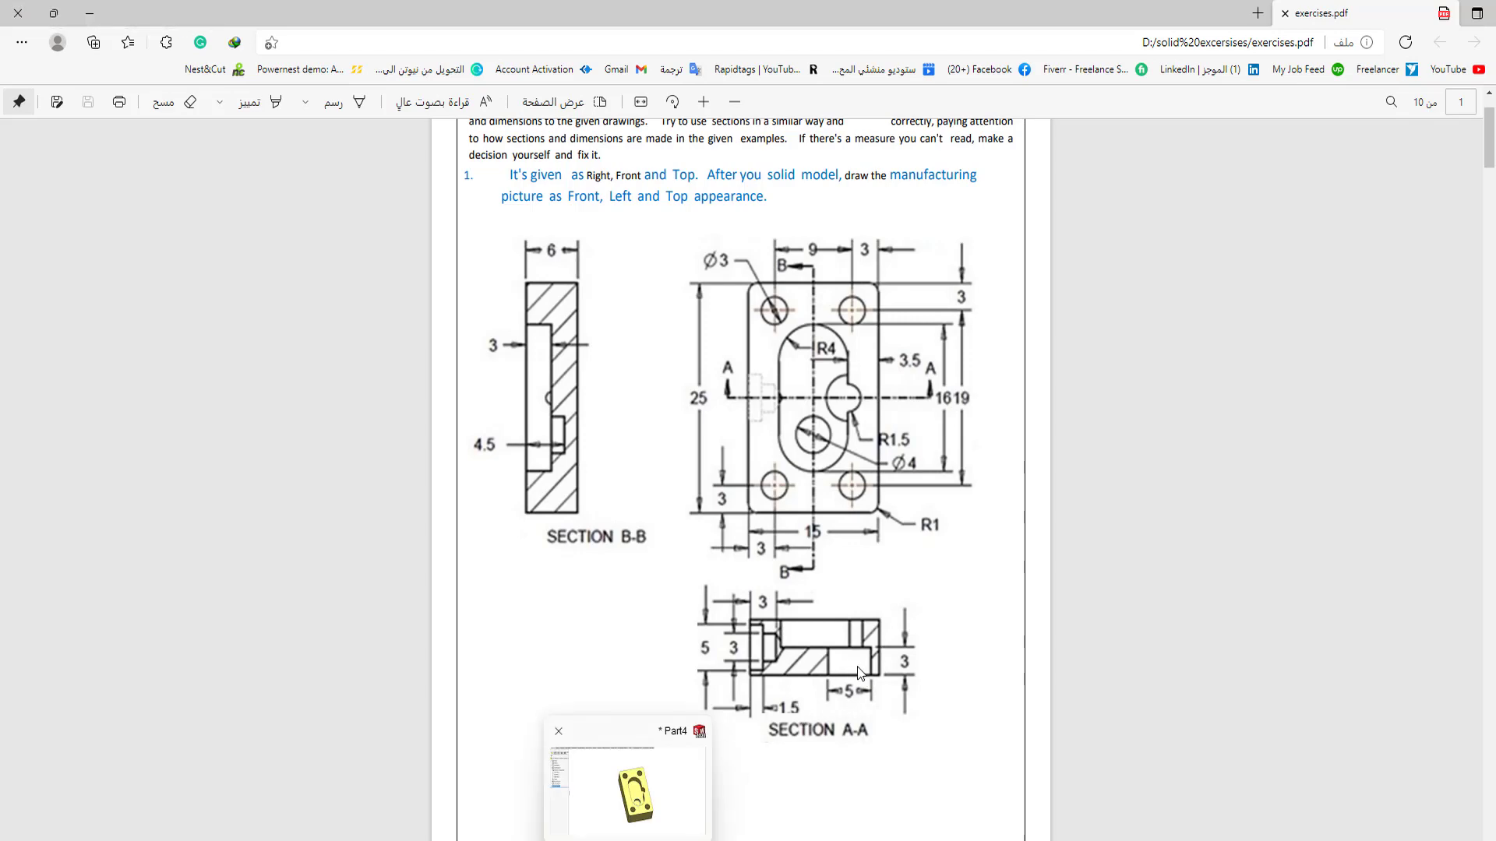
{"action": "key", "text": "alt+Tab"}
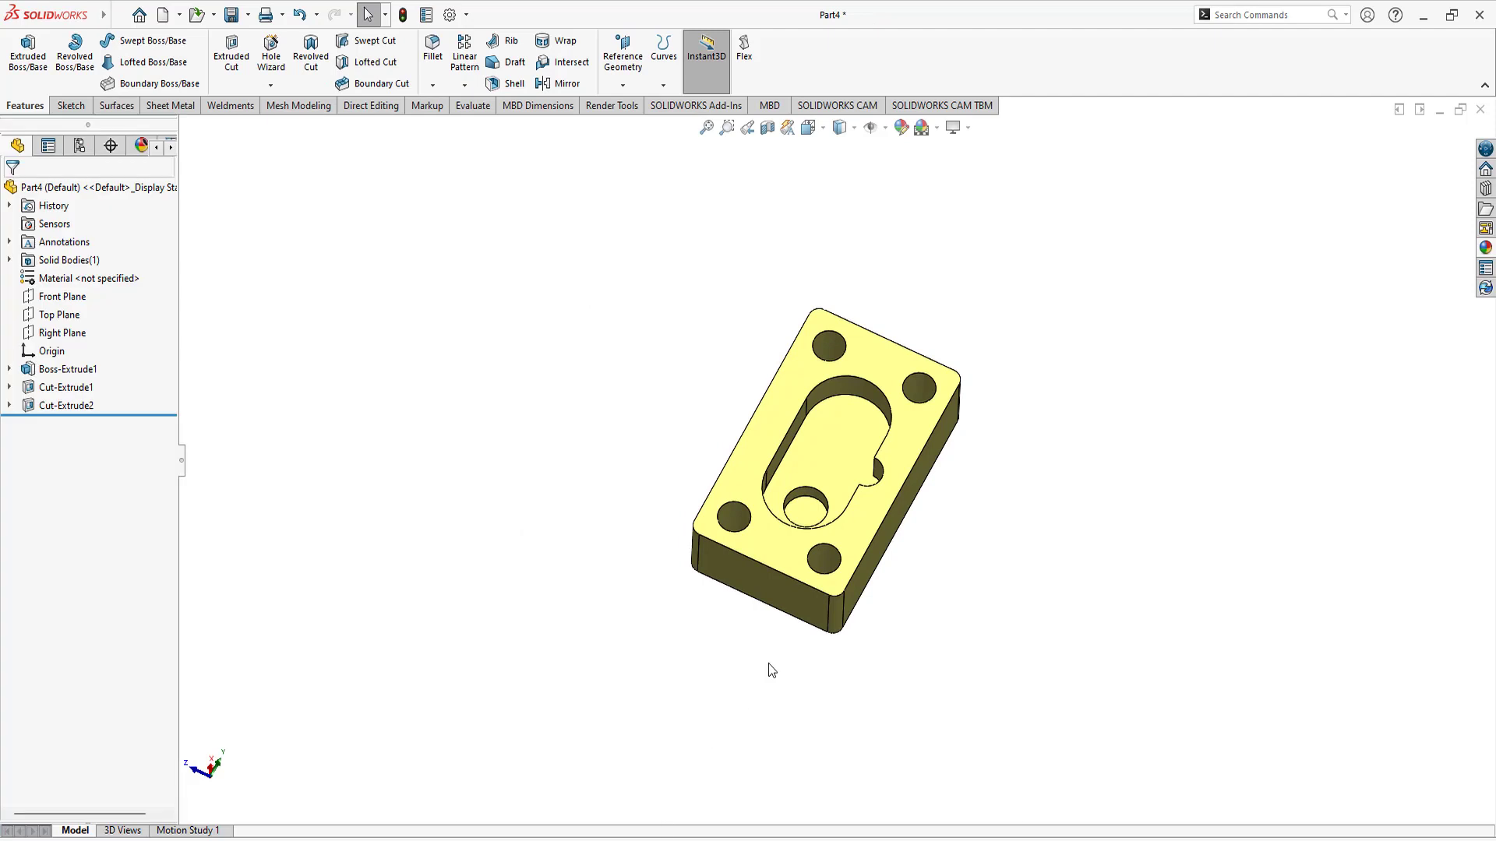
{"action": "mouse_move", "coordinate": [896, 529]}
{"action": "middle_mouse_down"}
{"action": "mouse_move", "coordinate": [736, 485]}
{"action": "mouse_move", "coordinate": [652, 325]}
{"action": "mouse_move", "coordinate": [701, 350]}
{"action": "middle_mouse_up"}
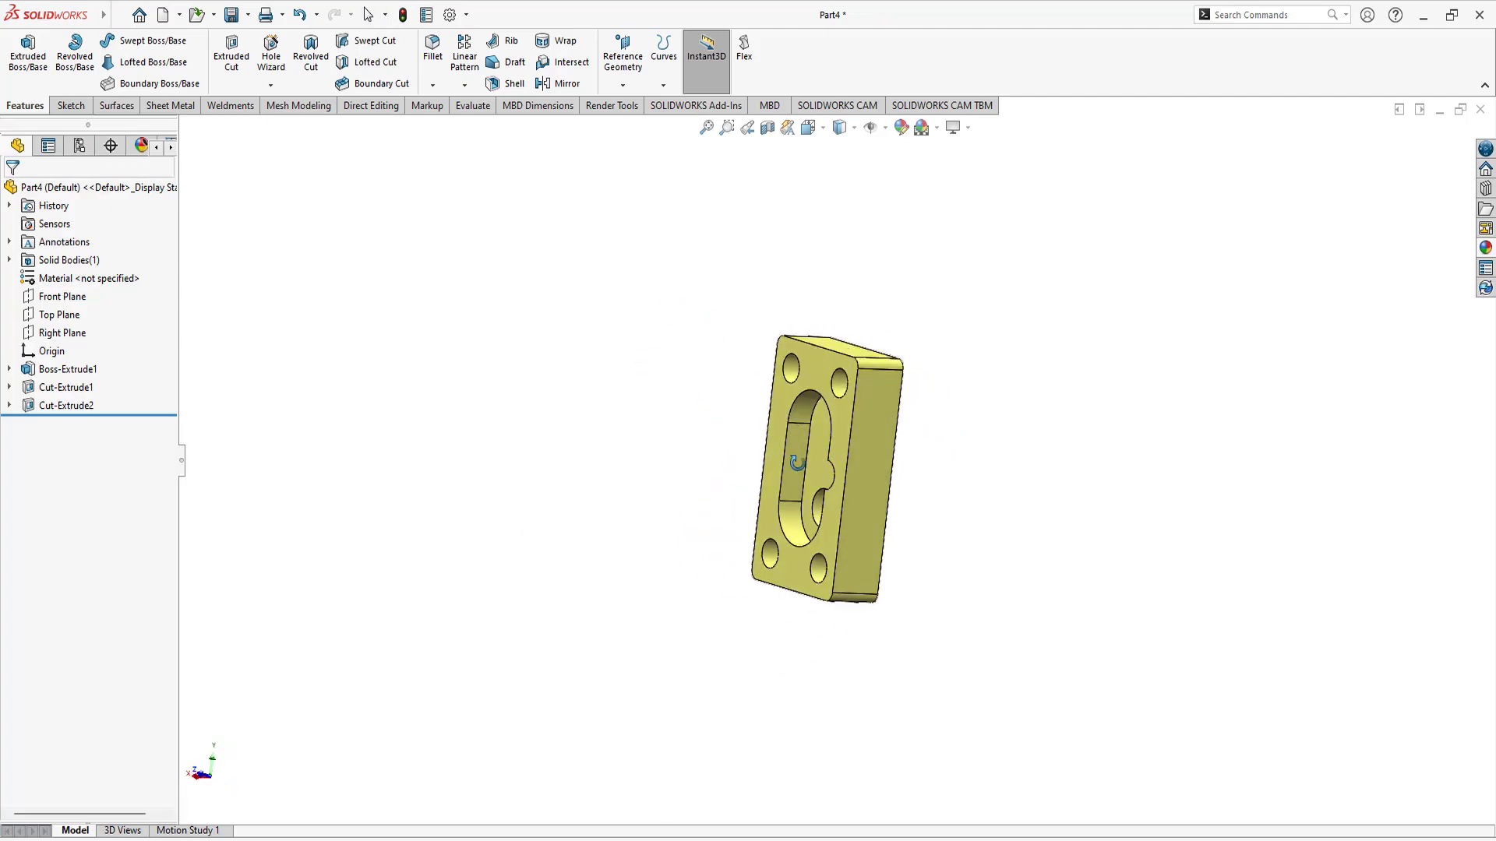
Step: Start a sketch on the plate's back face and draw a circle
{"action": "left_click", "coordinate": [862, 458]}
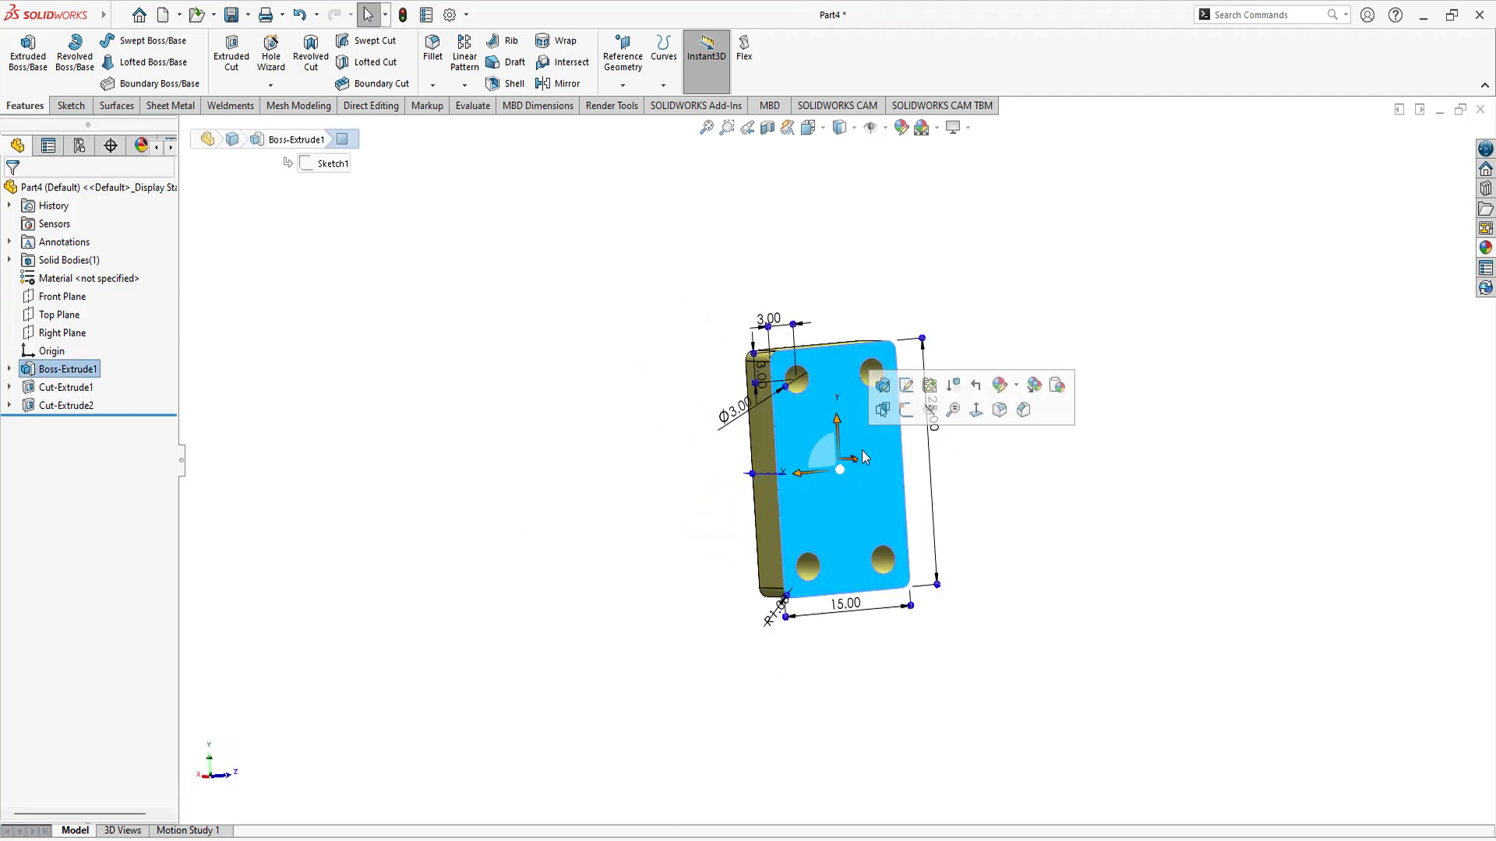
{"action": "left_click", "coordinate": [906, 411]}
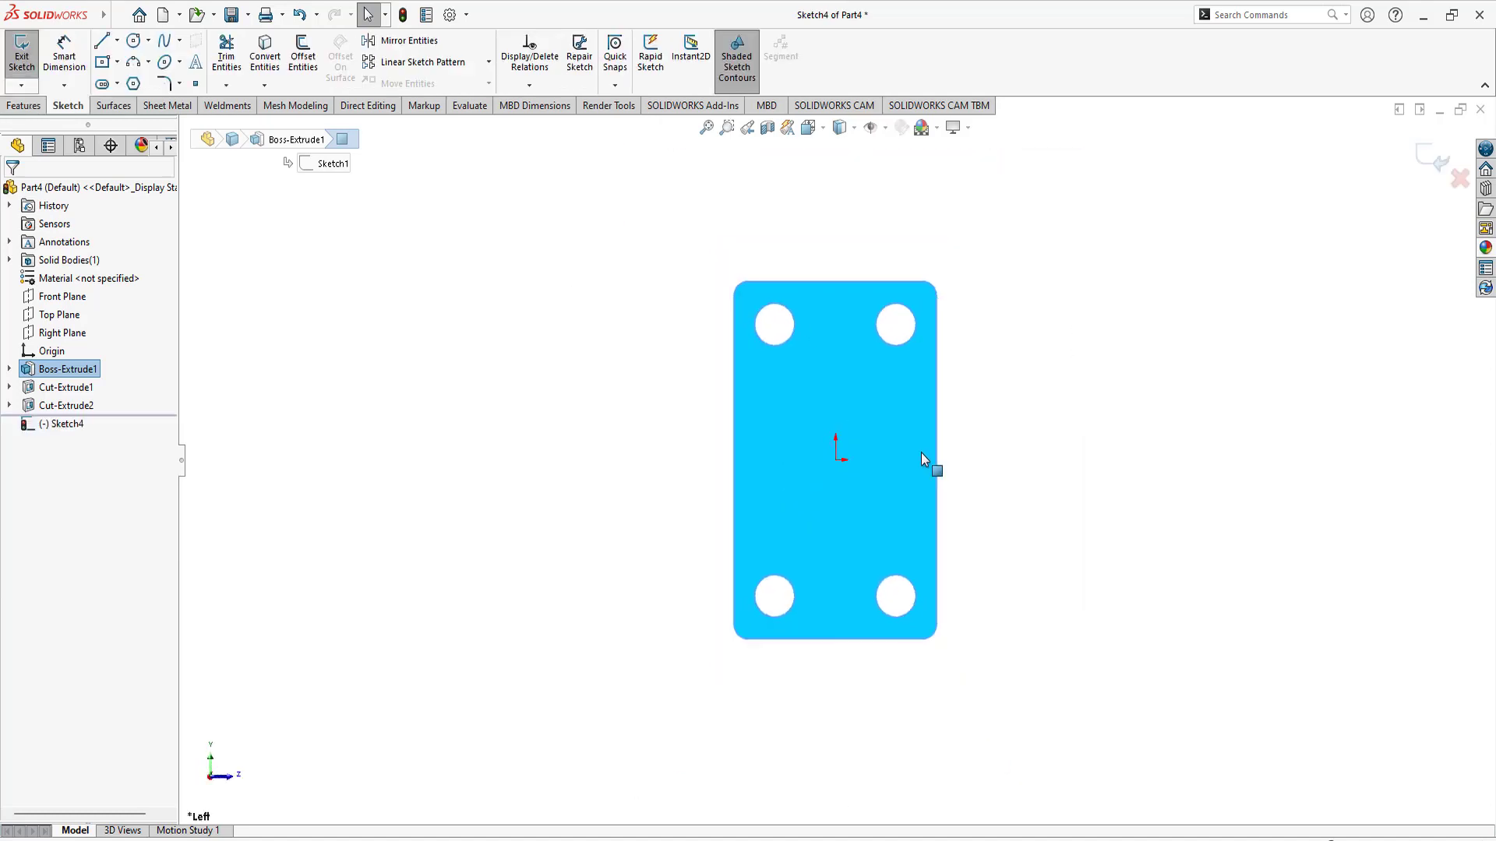
{"action": "left_click", "coordinate": [134, 40]}
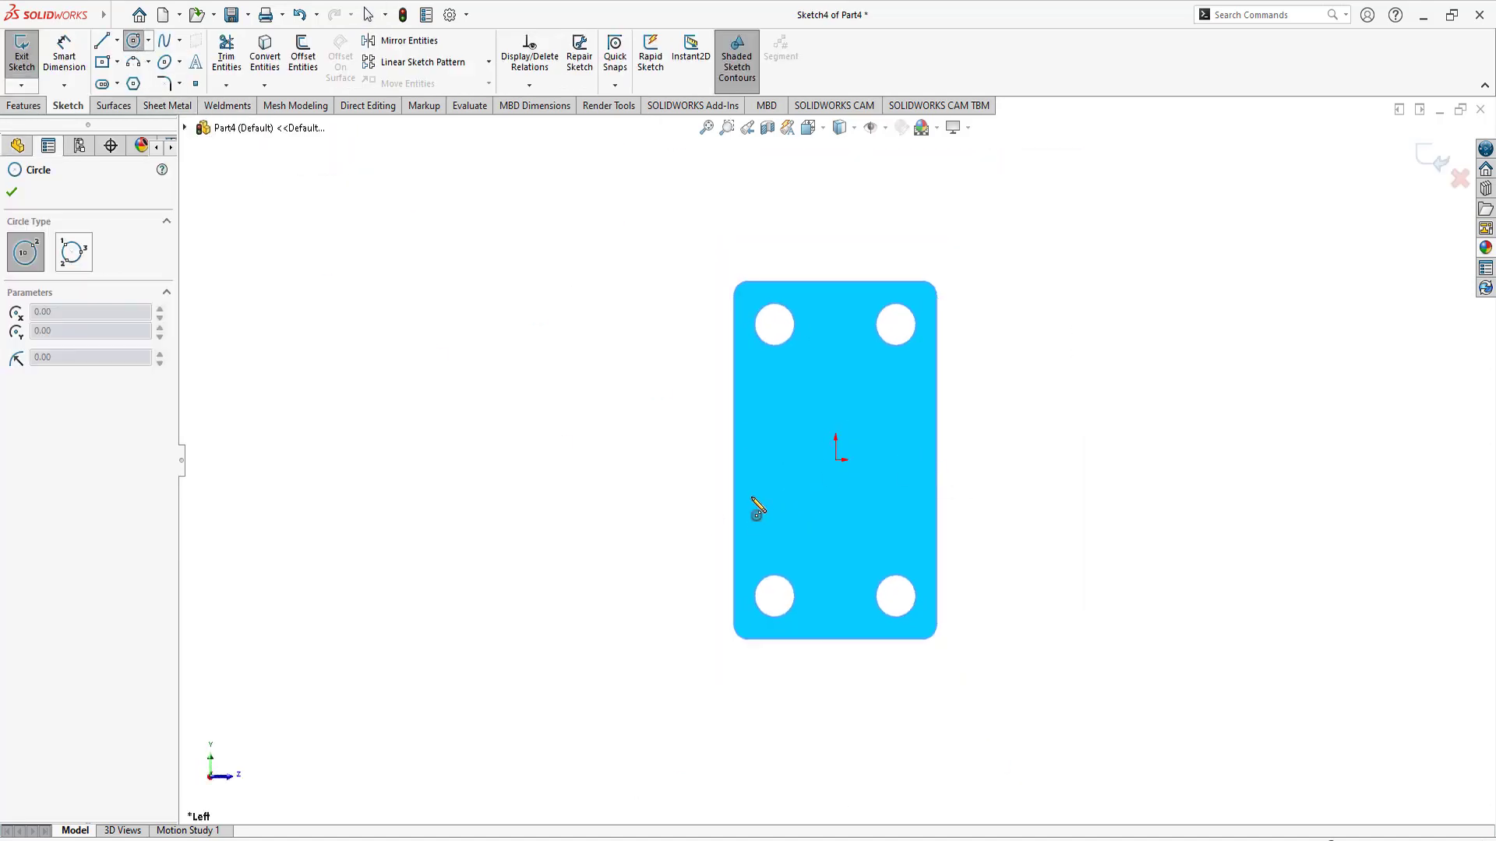
{"action": "left_click", "coordinate": [788, 460]}
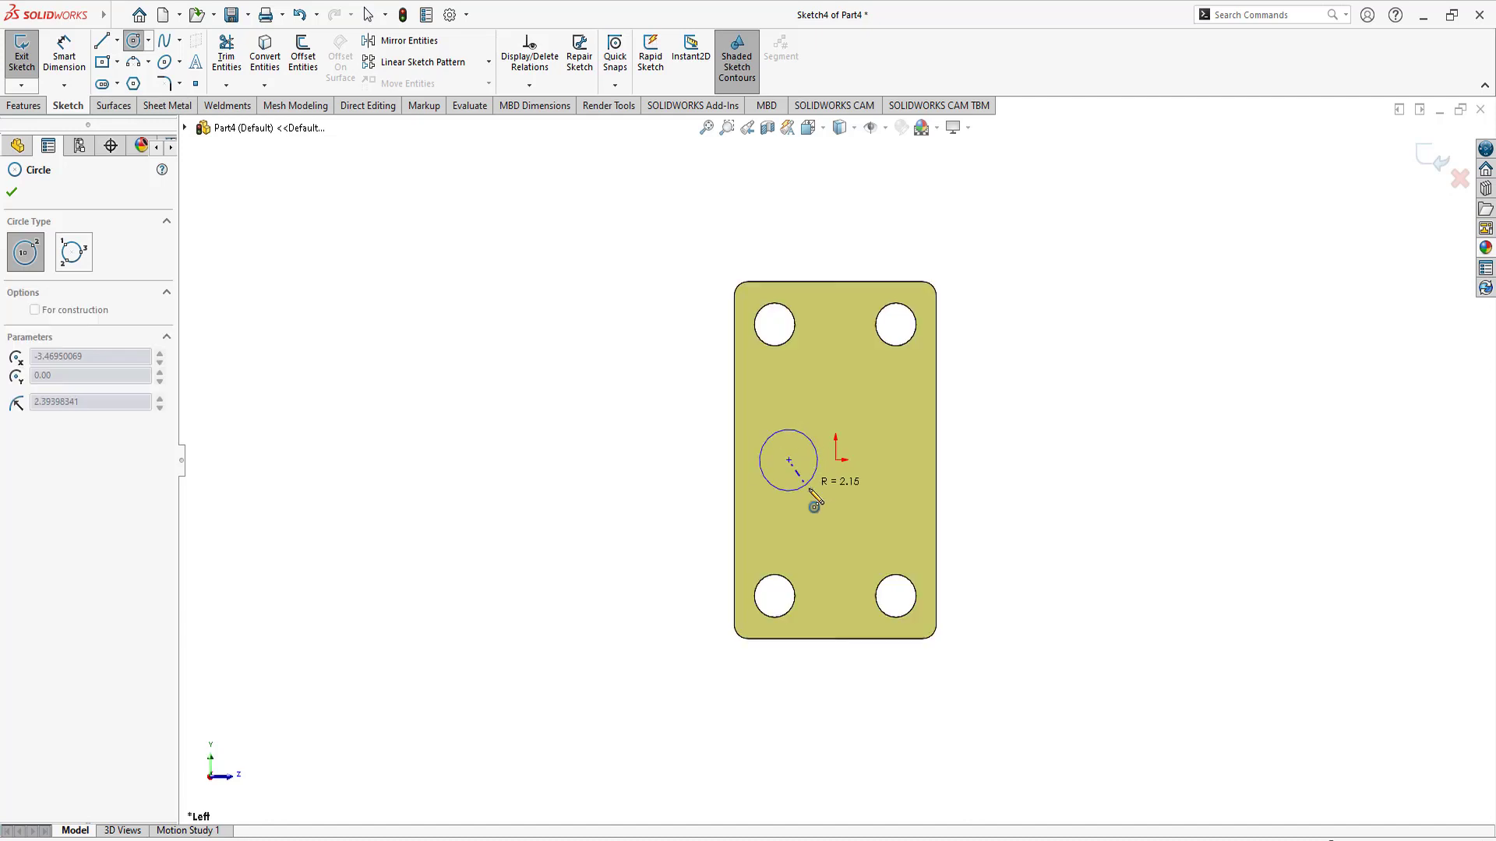
{"action": "left_click", "coordinate": [792, 493]}
{"action": "right_click", "coordinate": [667, 440]}
{"action": "left_click", "coordinate": [669, 428]}
{"action": "mouse_move", "coordinate": [669, 429]}
{"action": "middle_mouse_down"}
{"action": "mouse_move", "coordinate": [1054, 528]}
{"action": "mouse_move", "coordinate": [909, 508]}
{"action": "middle_mouse_up"}
{"action": "scroll", "coordinate": [908, 507], "scroll_direction": "down", "scroll_amount": 2}
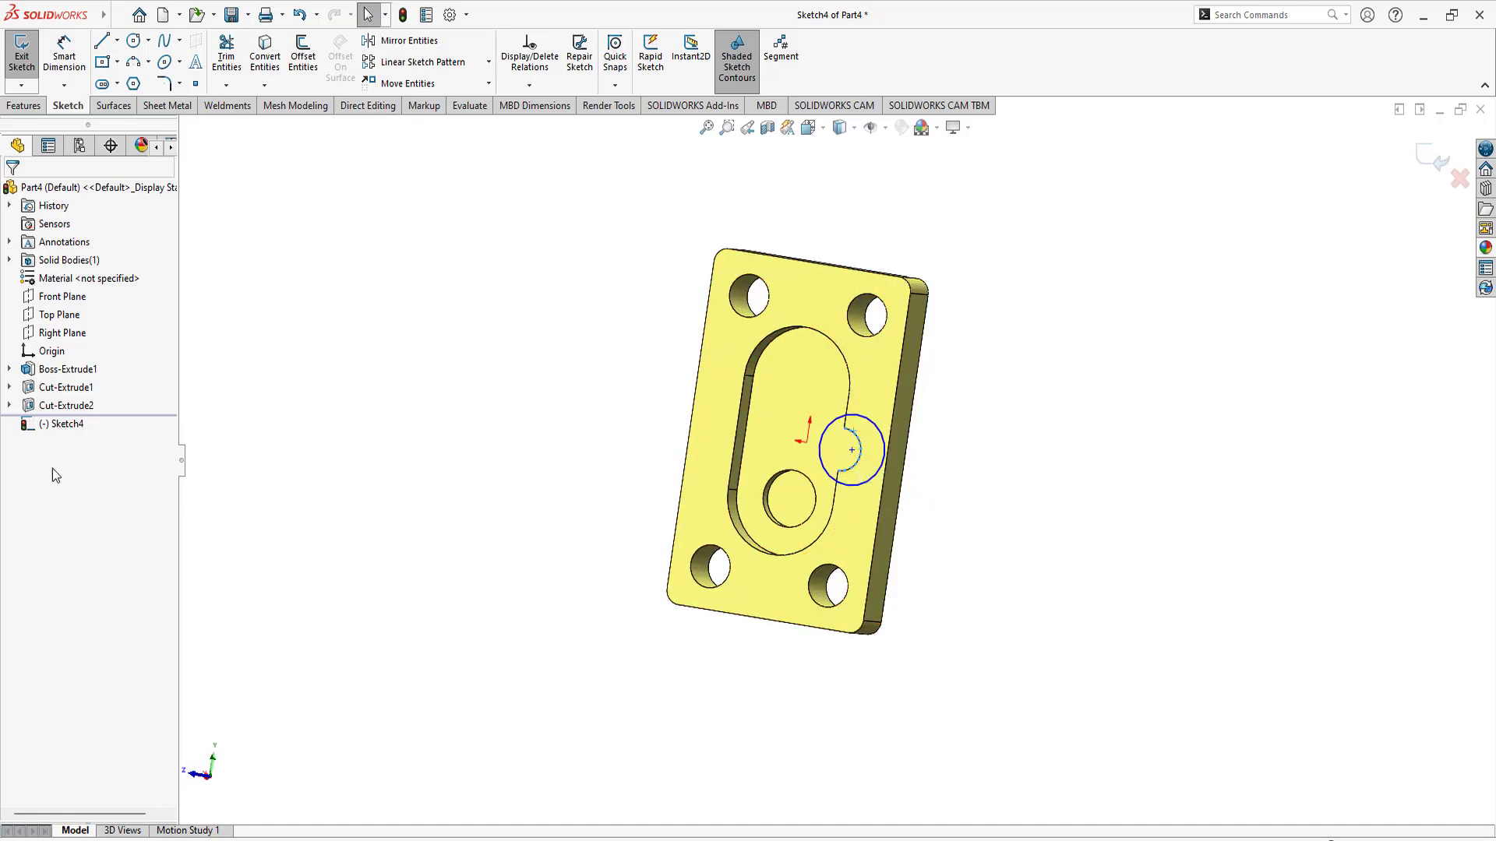
Step: Make the circle concentric with the notch's curved edge and view the sketch plane normal
{"action": "left_click", "coordinate": [854, 438]}
{"action": "left_click", "coordinate": [835, 427], "text": "ctrl"}
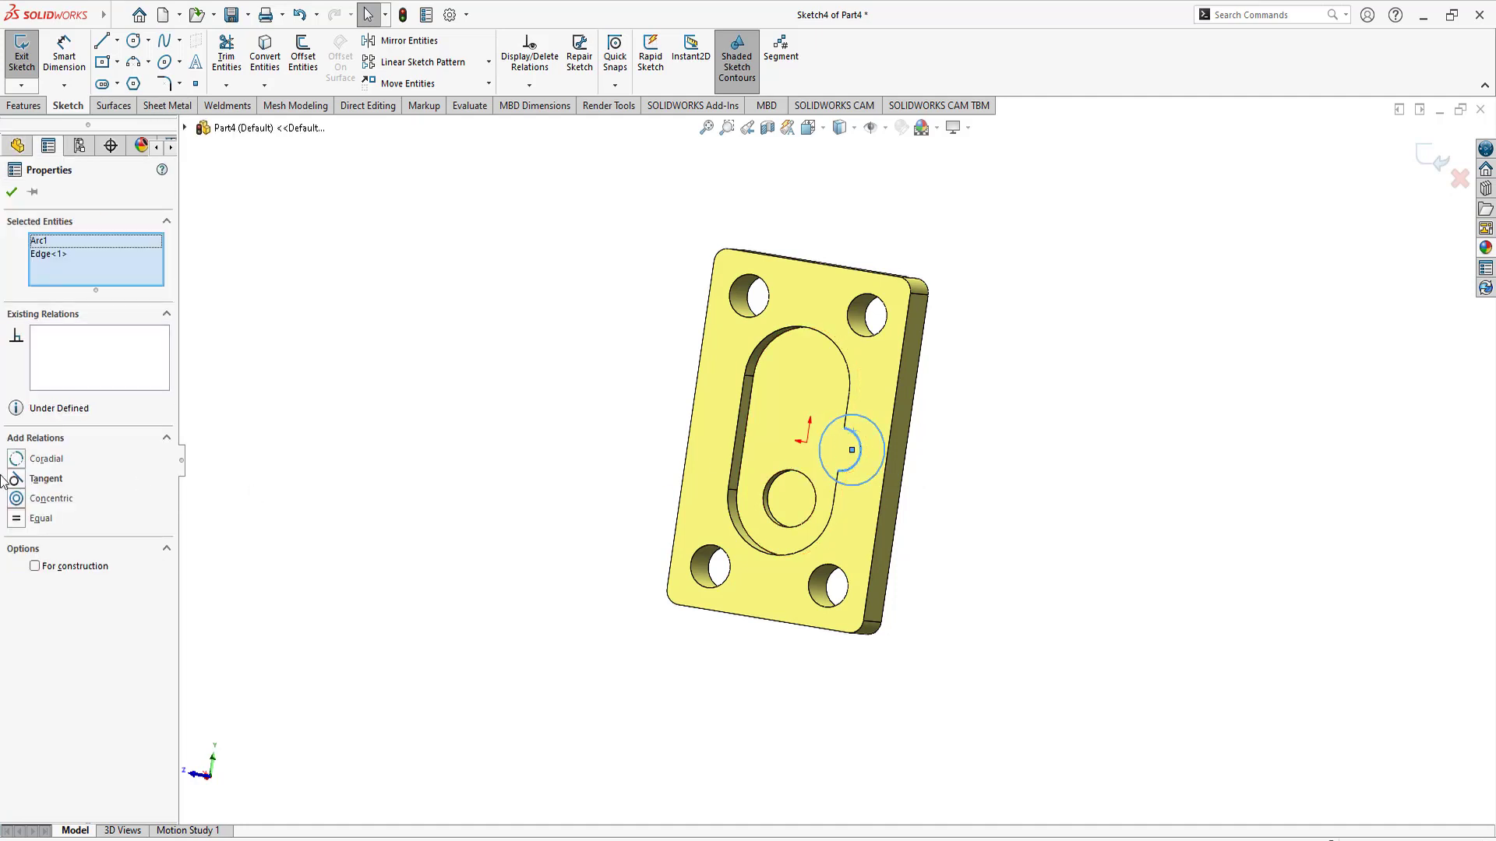
{"action": "left_click", "coordinate": [22, 499]}
{"action": "left_click", "coordinate": [608, 414]}
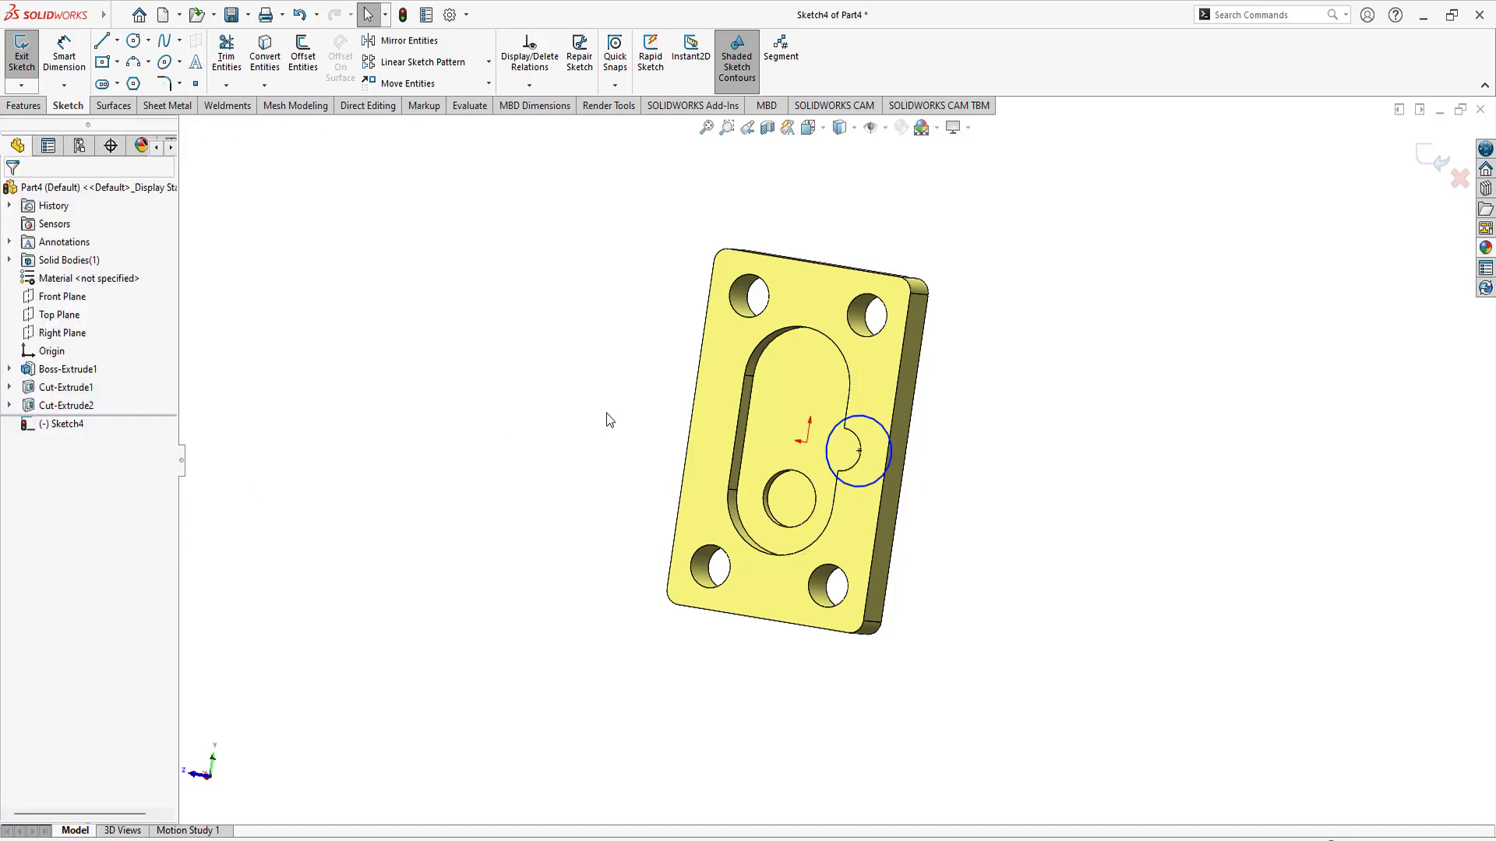
{"action": "mouse_move", "coordinate": [608, 414]}
{"action": "middle_mouse_down"}
{"action": "mouse_move", "coordinate": [638, 441]}
{"action": "mouse_move", "coordinate": [535, 429]}
{"action": "middle_mouse_up"}
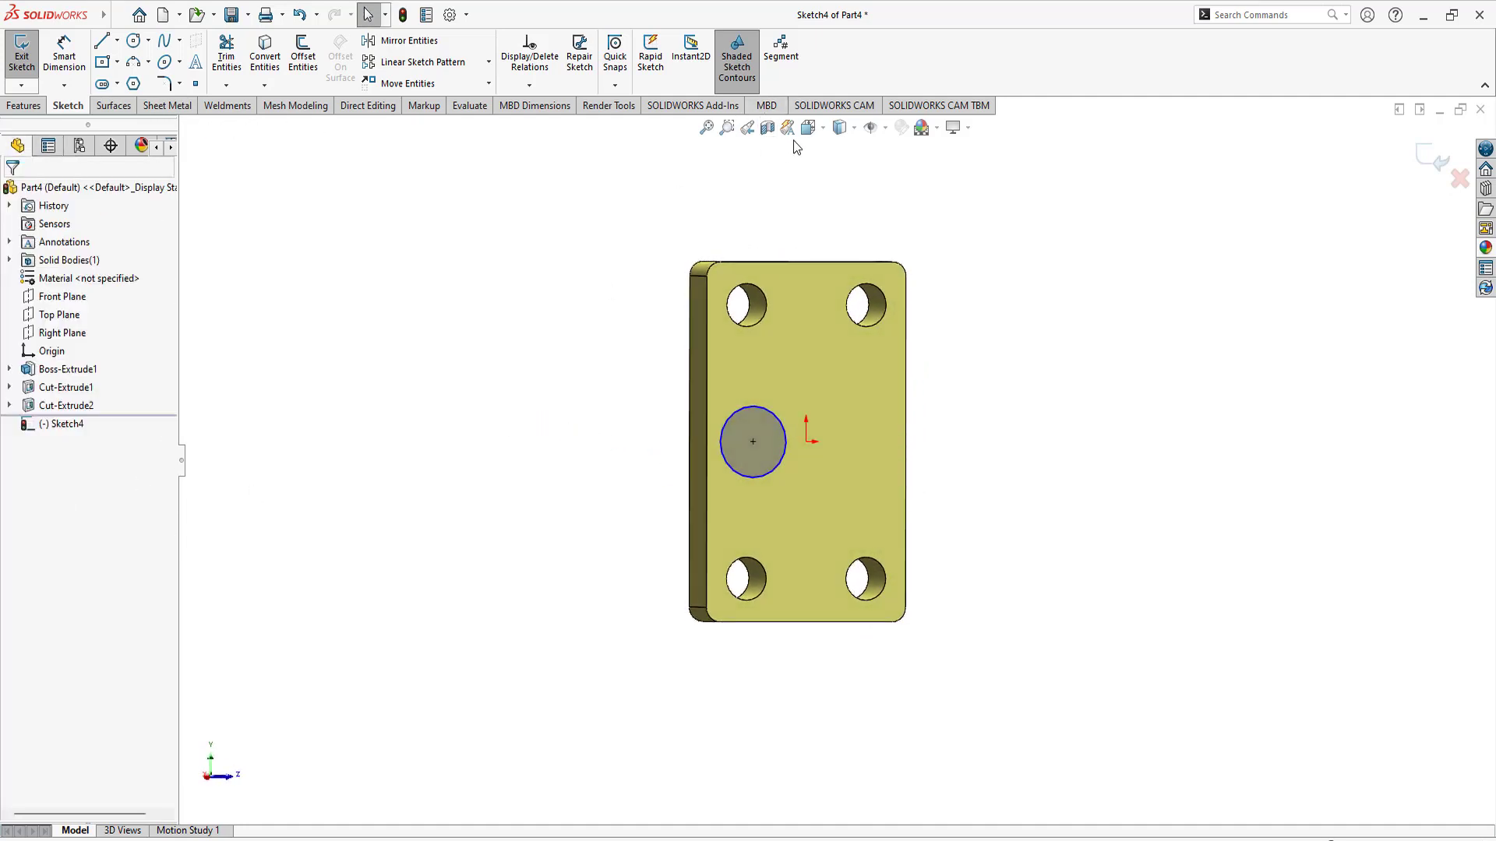
{"action": "left_click", "coordinate": [816, 131]}
{"action": "left_click", "coordinate": [897, 226]}
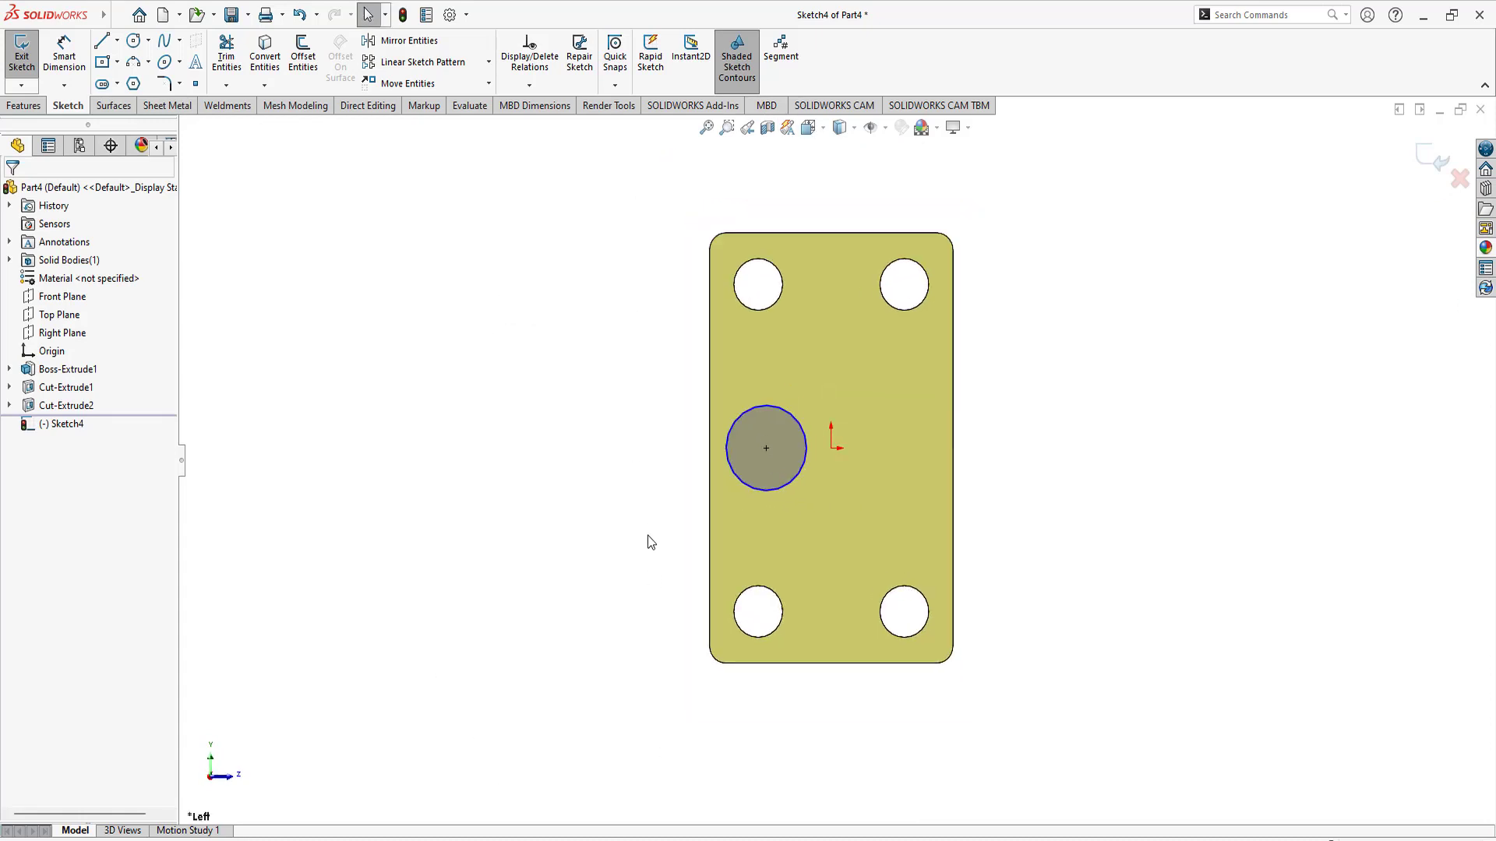
Step: Dimension the circle to Ø5 mm and orbit to an angled view
{"action": "right_click_drag", "start_coordinate": [647, 535], "coordinate": [616, 467]}
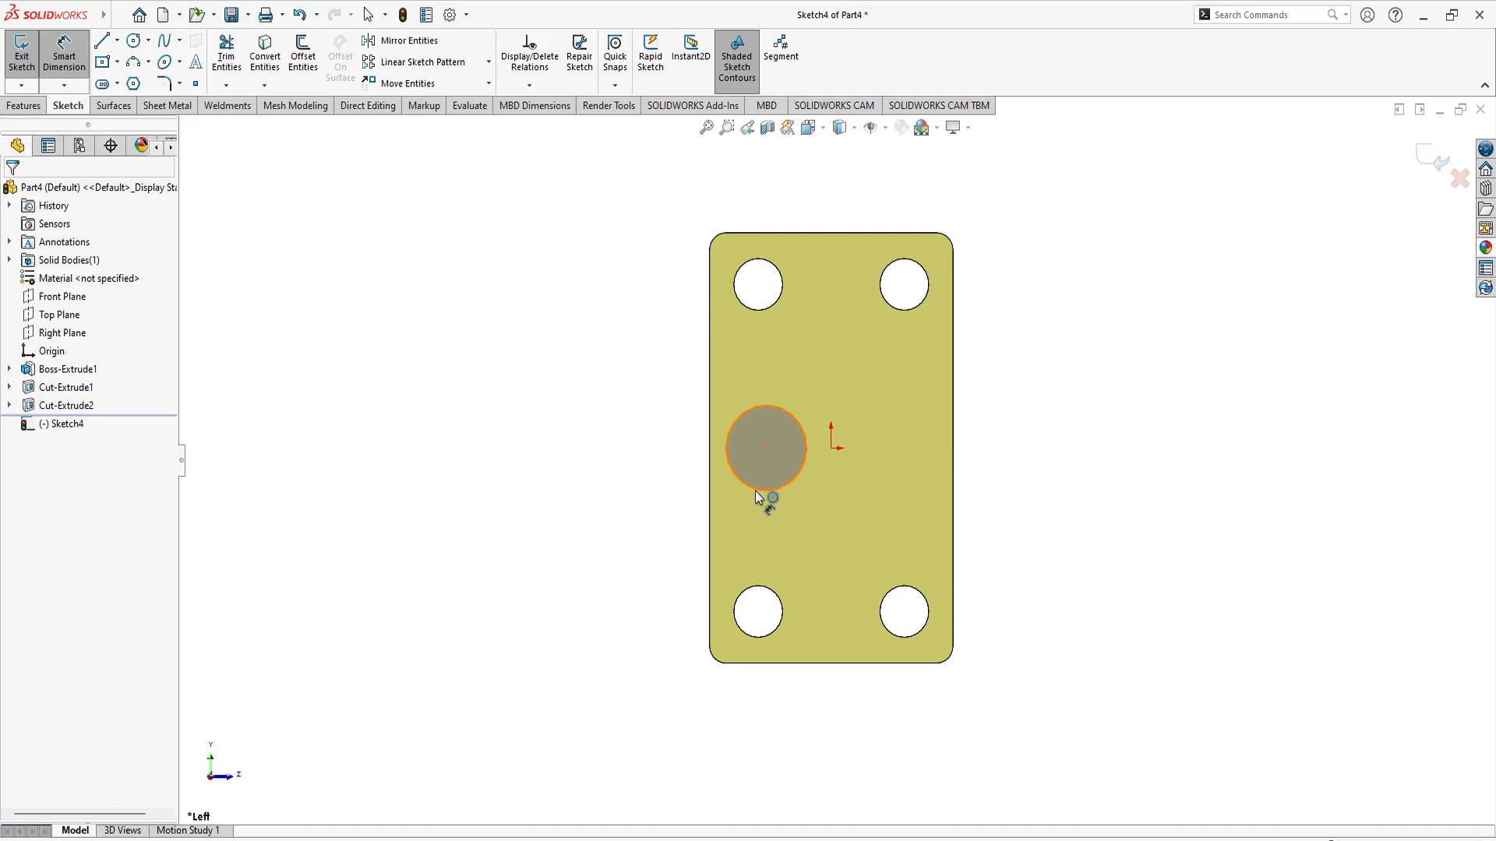
{"action": "left_click", "coordinate": [755, 491]}
{"action": "left_click", "coordinate": [637, 522]}
{"action": "type", "text": "5"}
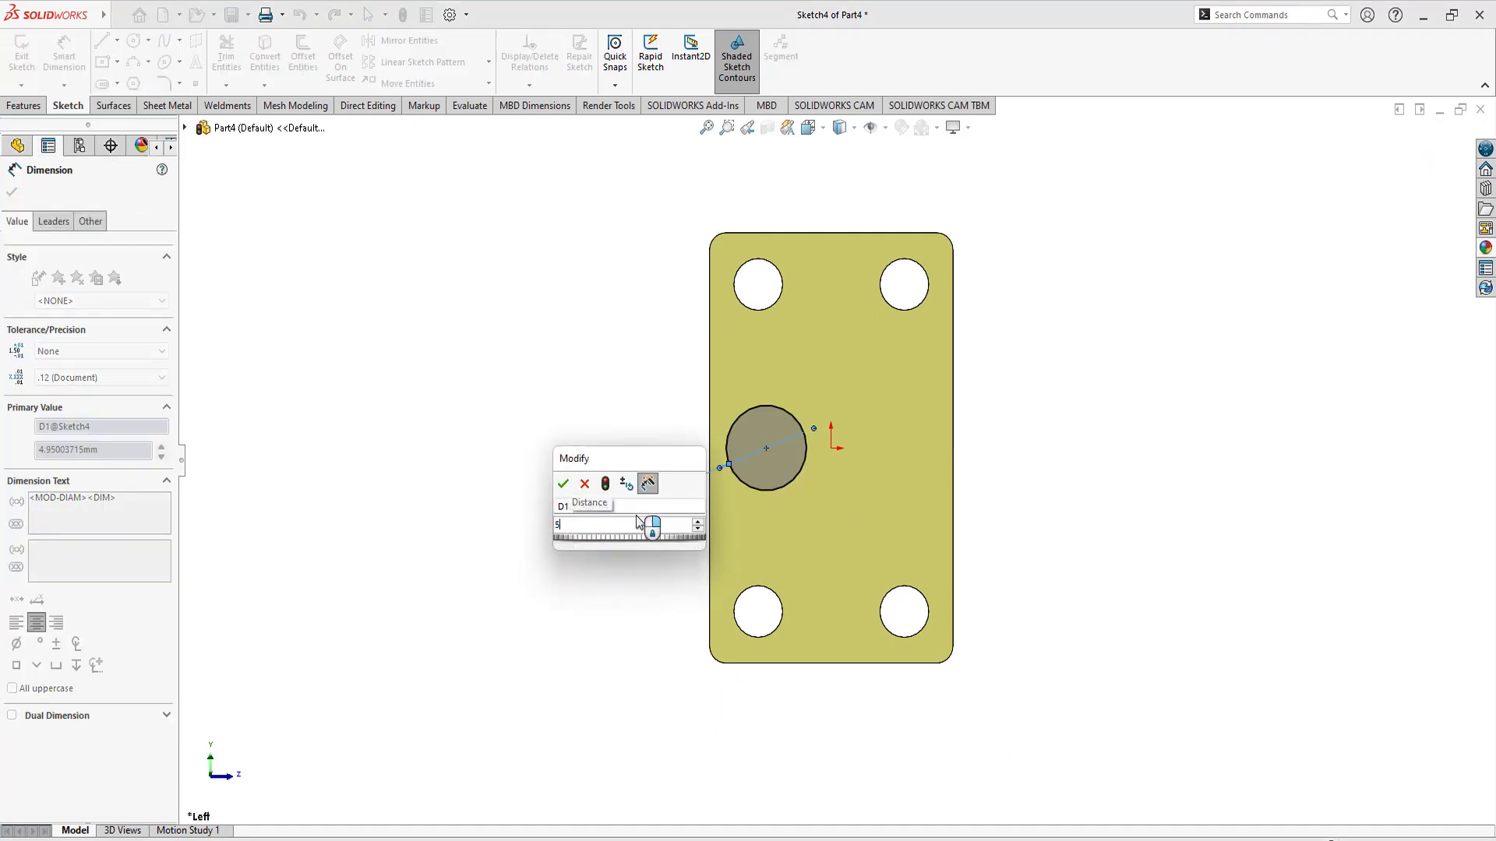
{"action": "key", "text": "Return"}
{"action": "right_click", "coordinate": [484, 394]}
{"action": "left_click", "coordinate": [513, 434]}
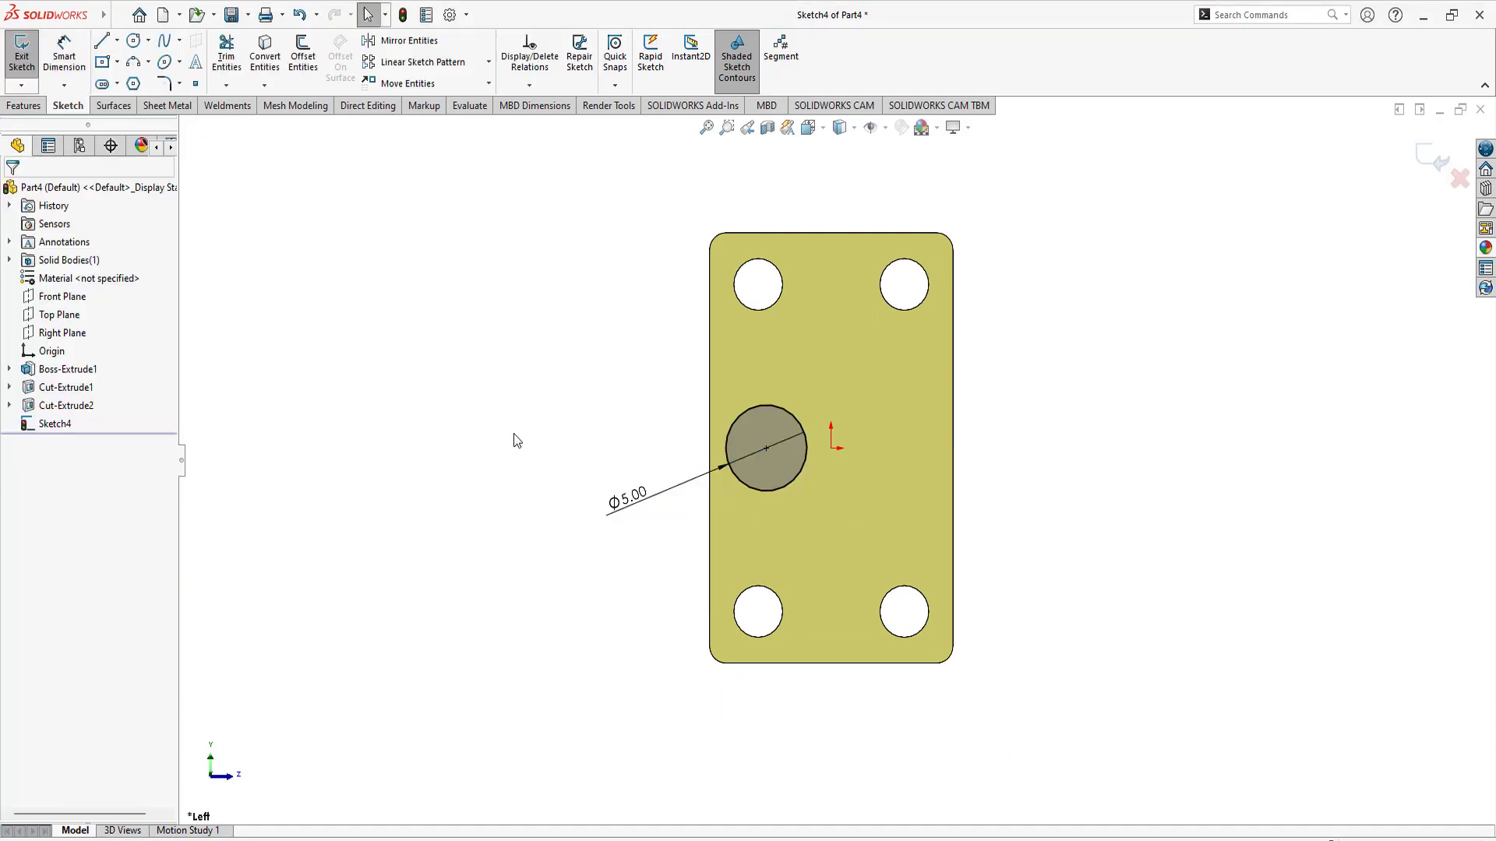
{"action": "middle_click_drag", "start_coordinate": [594, 438], "coordinate": [712, 445]}
{"action": "right_click_drag", "start_coordinate": [615, 472], "coordinate": [617, 452]}
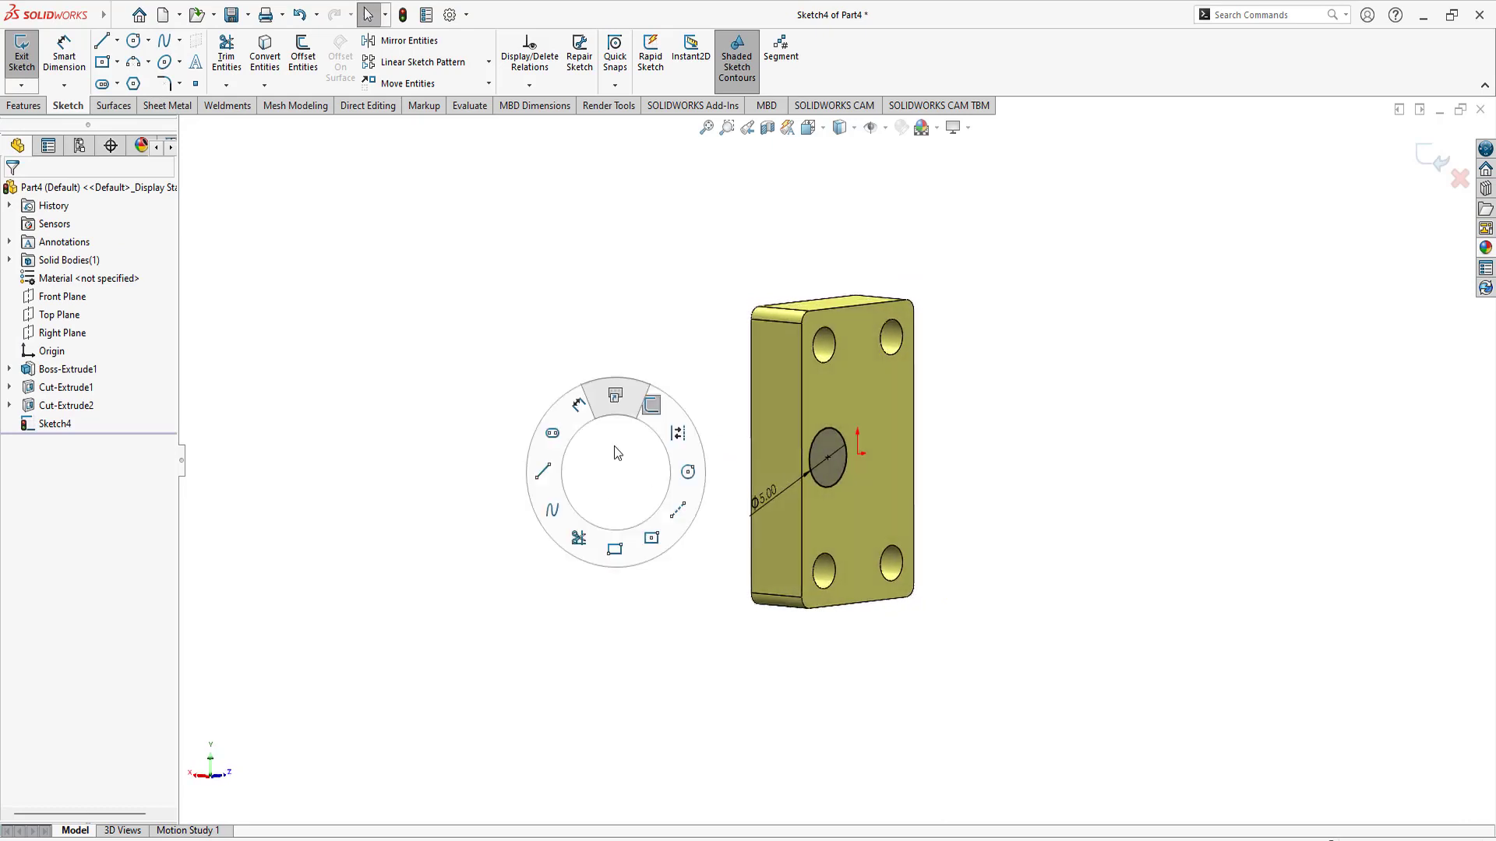
Step: Extrude-cut the Ø5 circle 3 mm deep as Cut-Extrude3
{"action": "key", "text": "s"}
{"action": "left_click", "coordinate": [754, 474]}
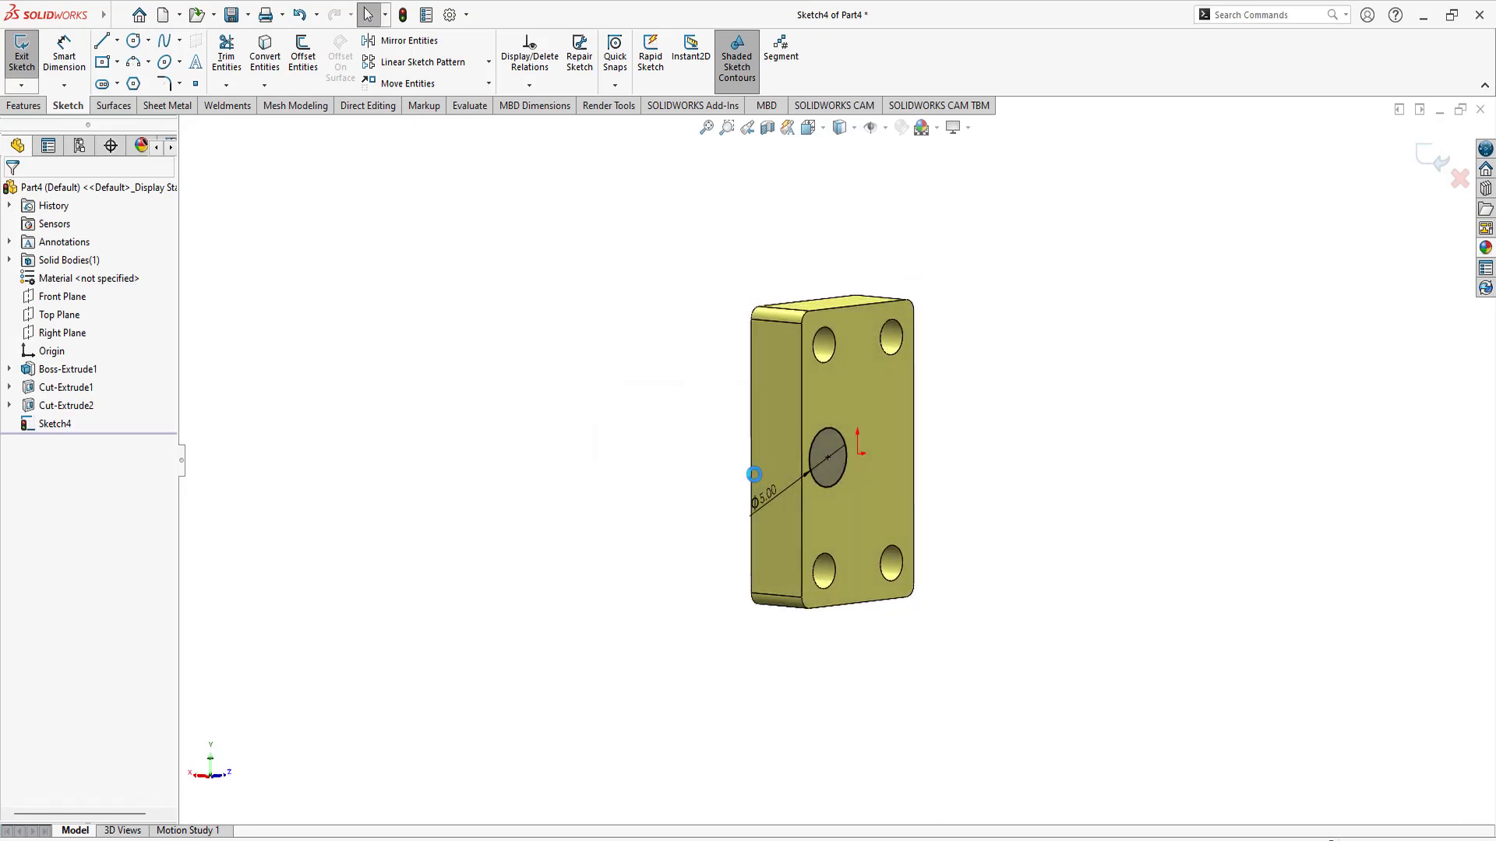
{"action": "mouse_move", "coordinate": [635, 484]}
{"action": "middle_mouse_down"}
{"action": "mouse_move", "coordinate": [968, 467]}
{"action": "mouse_move", "coordinate": [988, 515]}
{"action": "middle_mouse_up"}
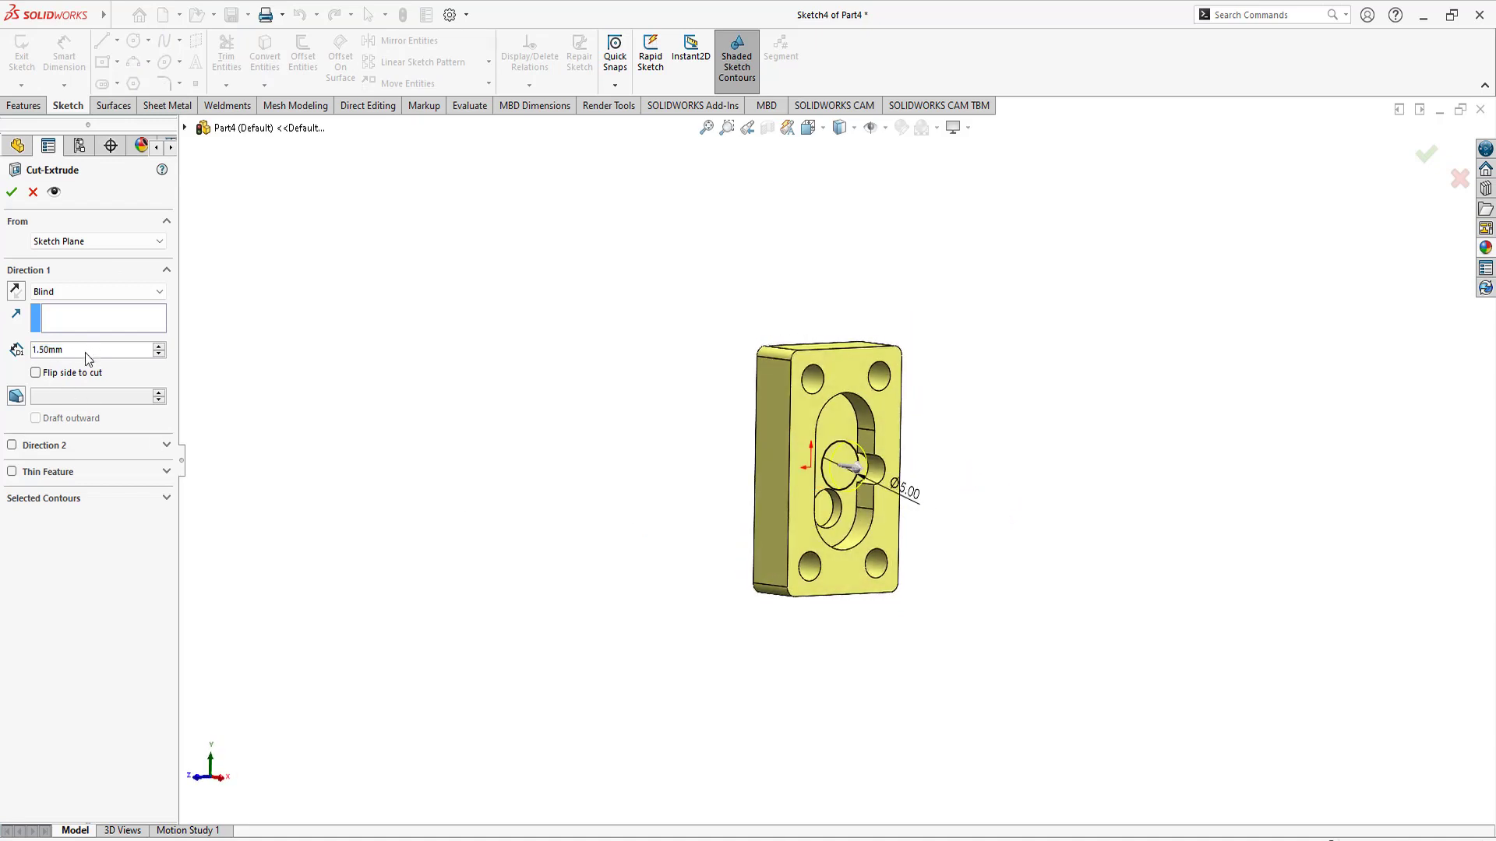
{"action": "left_click_drag", "start_coordinate": [88, 350], "coordinate": [2, 354]}
{"action": "type", "text": "3"}
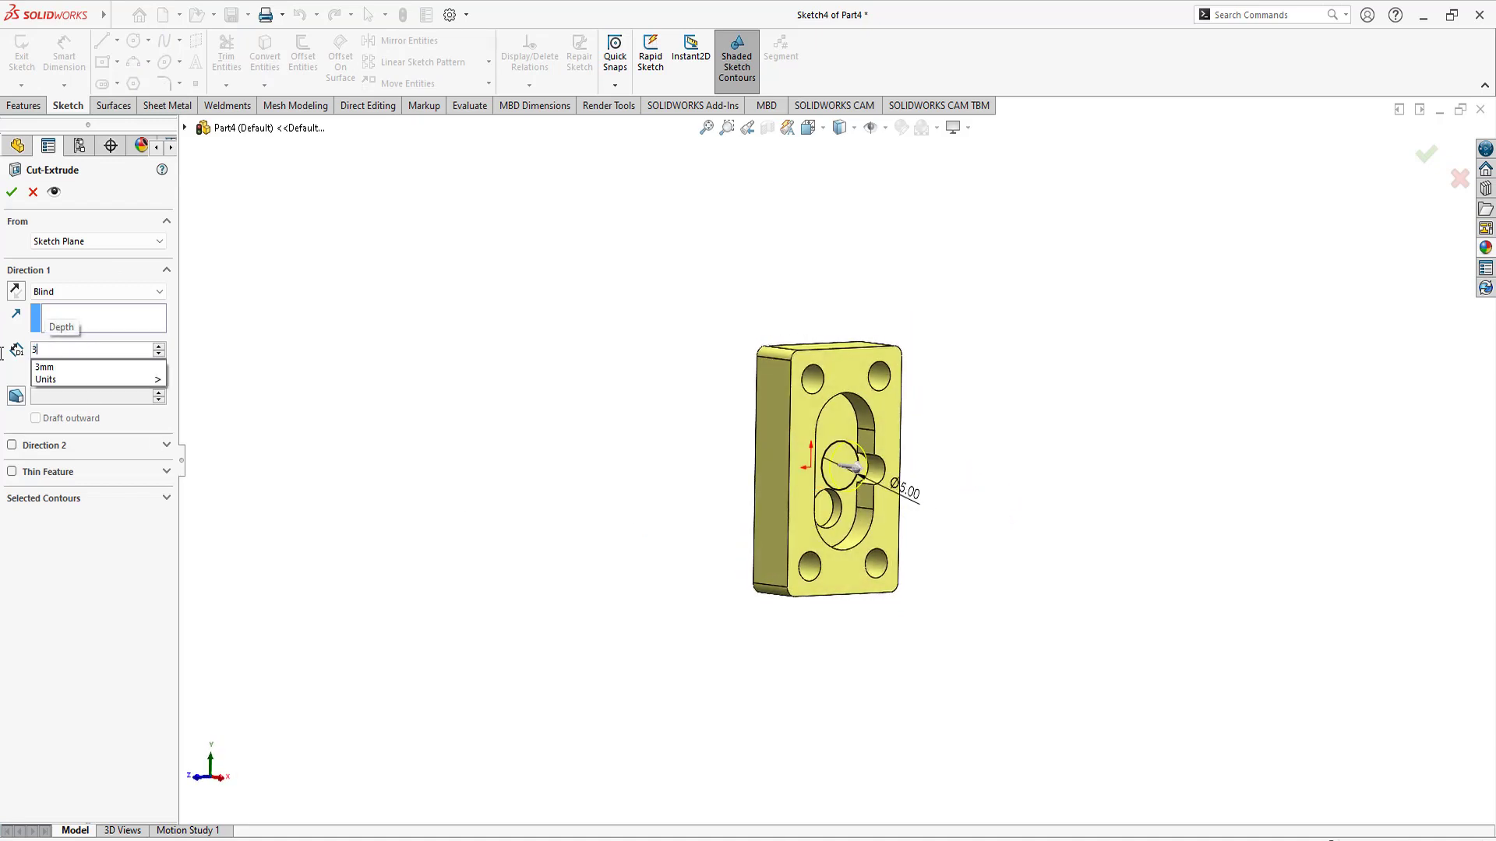
{"action": "key", "text": "Return"}
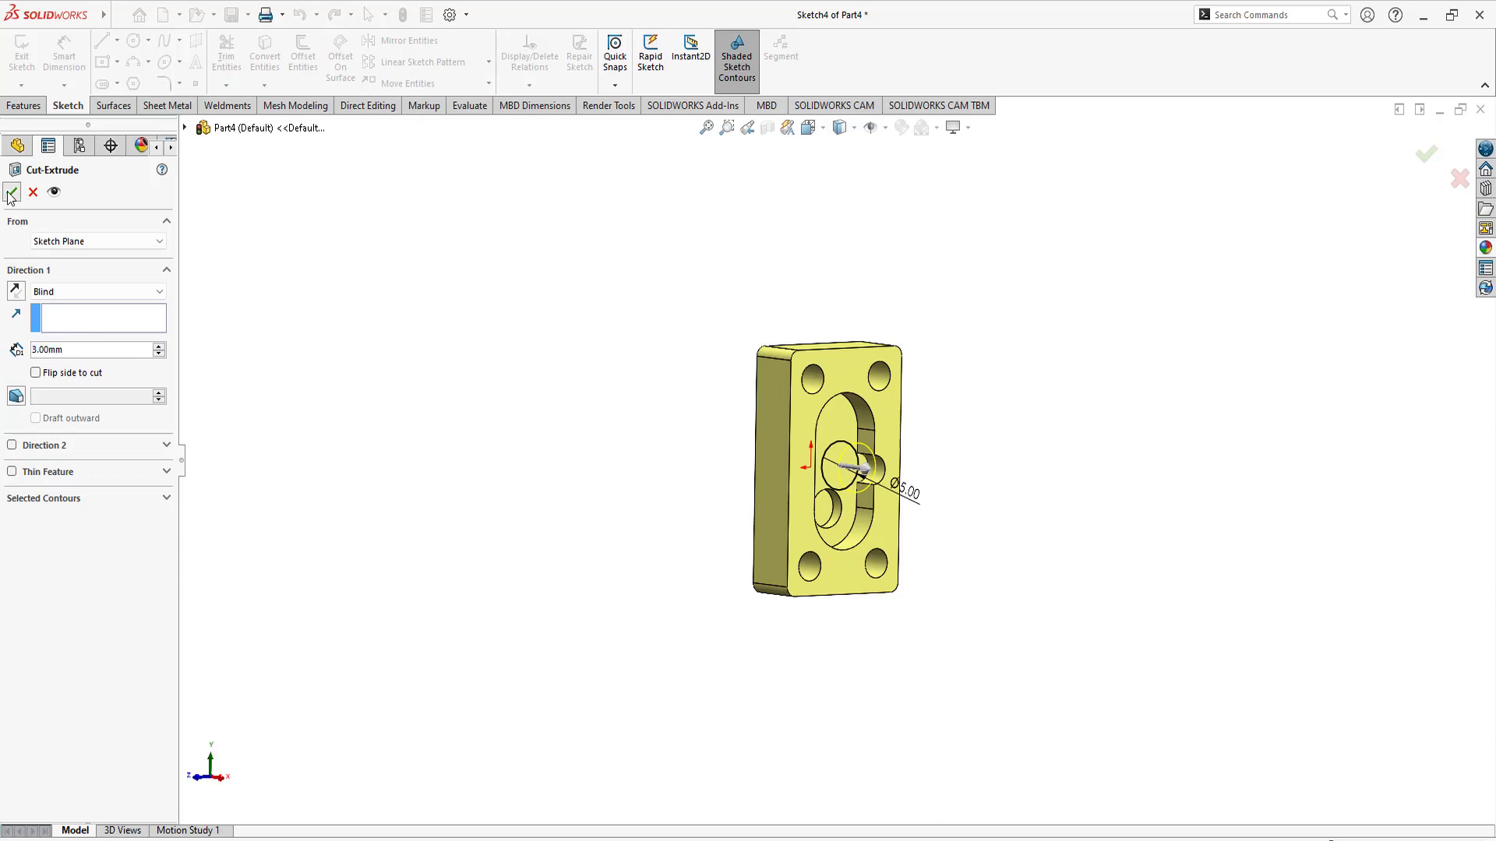
{"action": "left_click", "coordinate": [12, 192]}
Step: Orbit to inspect the new hole, then bring up the exercises.pdf drawing
{"action": "scroll", "coordinate": [554, 442], "scroll_direction": "down", "scroll_amount": 2}
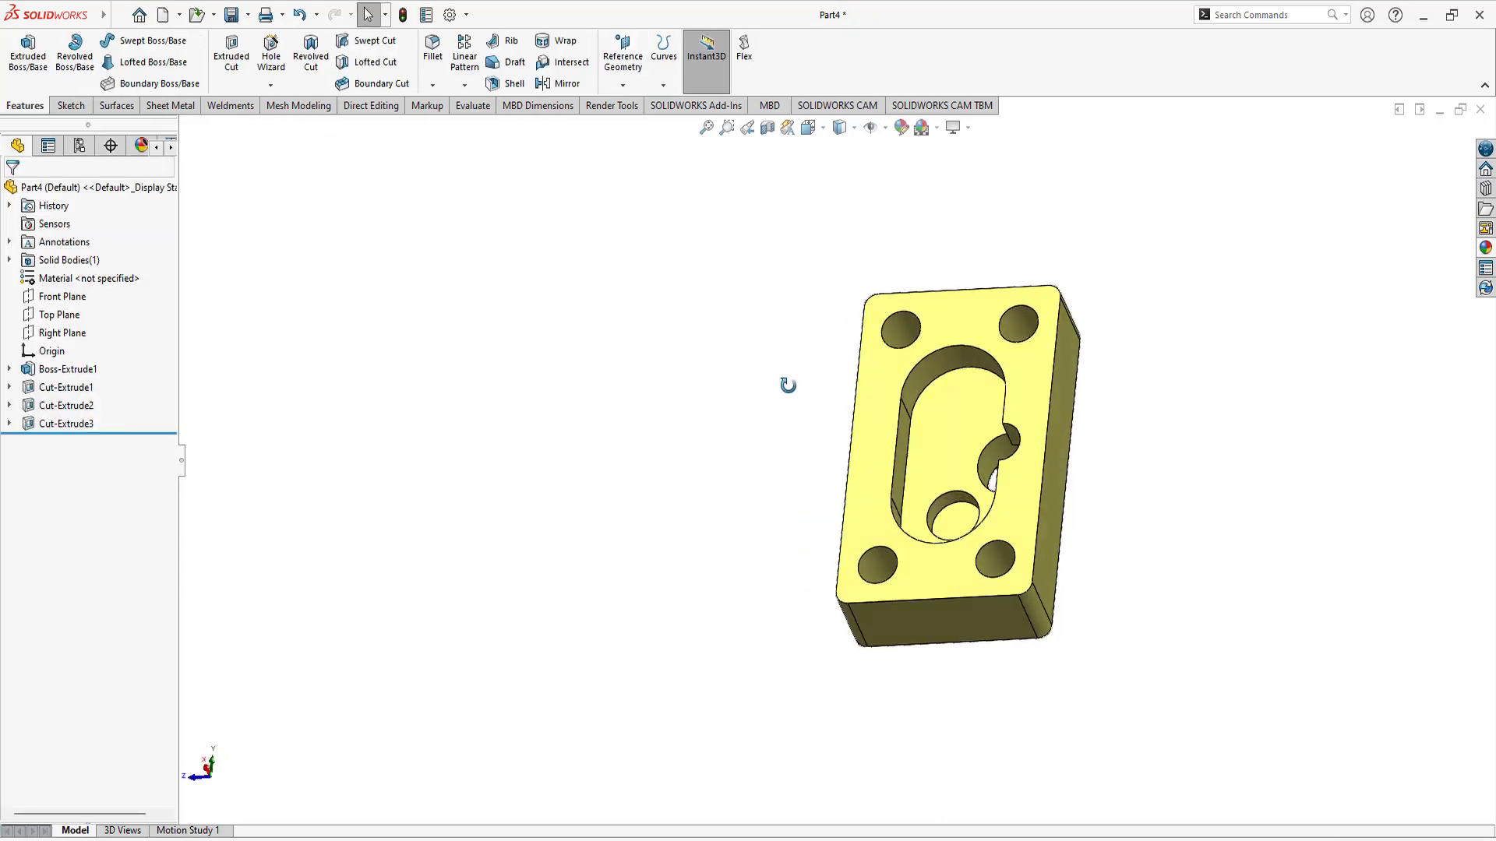
{"action": "middle_click_drag", "start_coordinate": [860, 551], "coordinate": [1055, 460]}
{"action": "scroll", "coordinate": [941, 463], "scroll_direction": "down", "scroll_amount": 2}
{"action": "mouse_move", "coordinate": [941, 463]}
{"action": "middle_mouse_down"}
{"action": "mouse_move", "coordinate": [949, 525]}
{"action": "mouse_move", "coordinate": [968, 535]}
{"action": "mouse_move", "coordinate": [1013, 516]}
{"action": "mouse_move", "coordinate": [994, 526]}
{"action": "middle_mouse_up"}
{"action": "scroll", "coordinate": [969, 535], "scroll_direction": "up", "scroll_amount": 3}
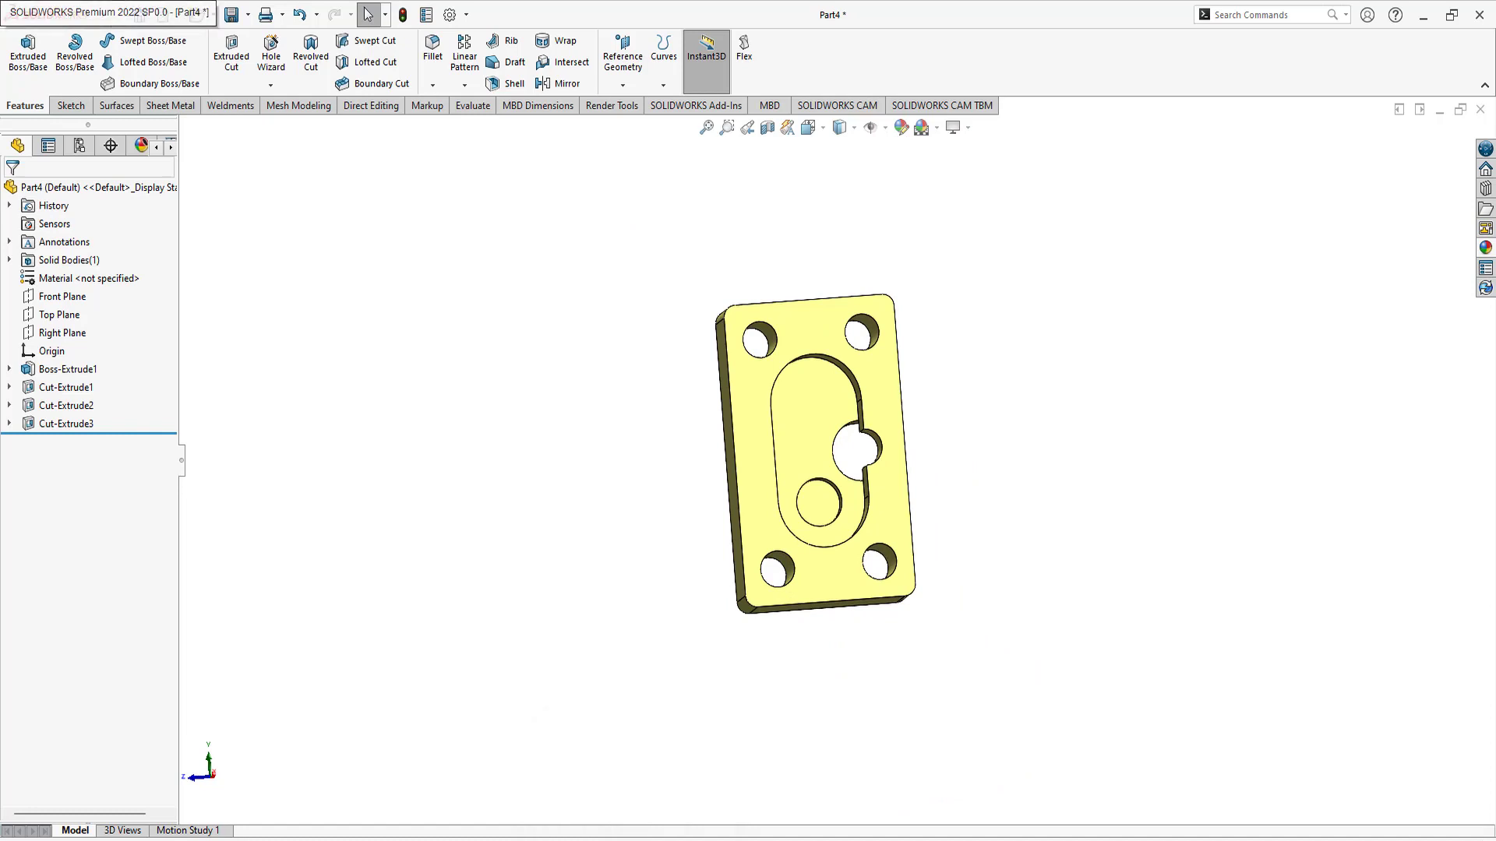
{"action": "key", "text": "alt+Tab"}
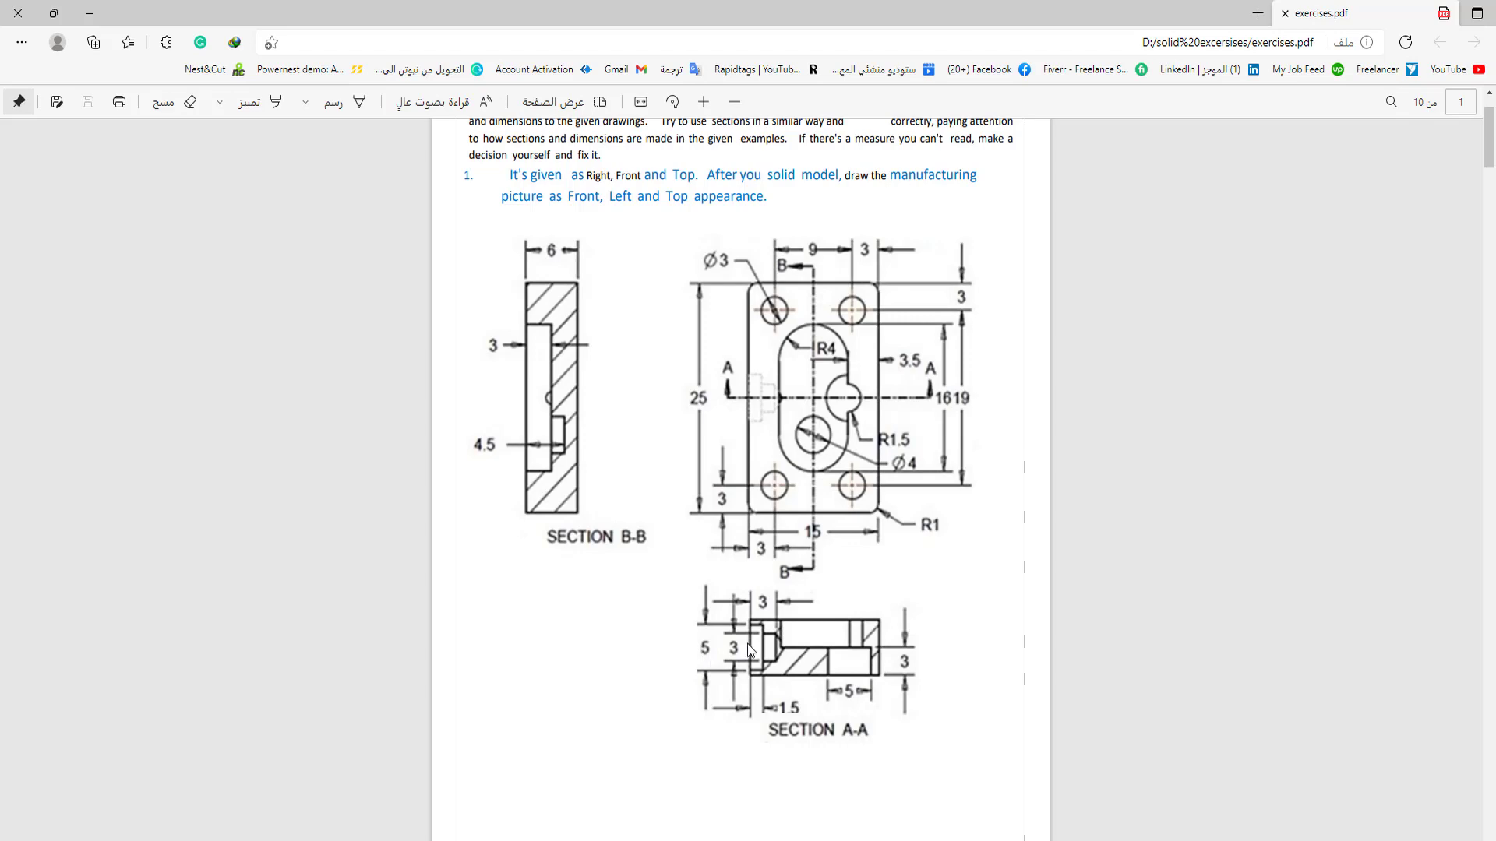
Step: Scroll the exercise PDF to review Section A-A's depth dimensions
{"action": "scroll", "coordinate": [750, 651], "scroll_direction": "down", "scroll_amount": 1}
{"action": "scroll", "coordinate": [761, 644], "scroll_direction": "down", "scroll_amount": 2}
{"action": "scroll", "coordinate": [797, 443], "scroll_direction": "up", "scroll_amount": 1}
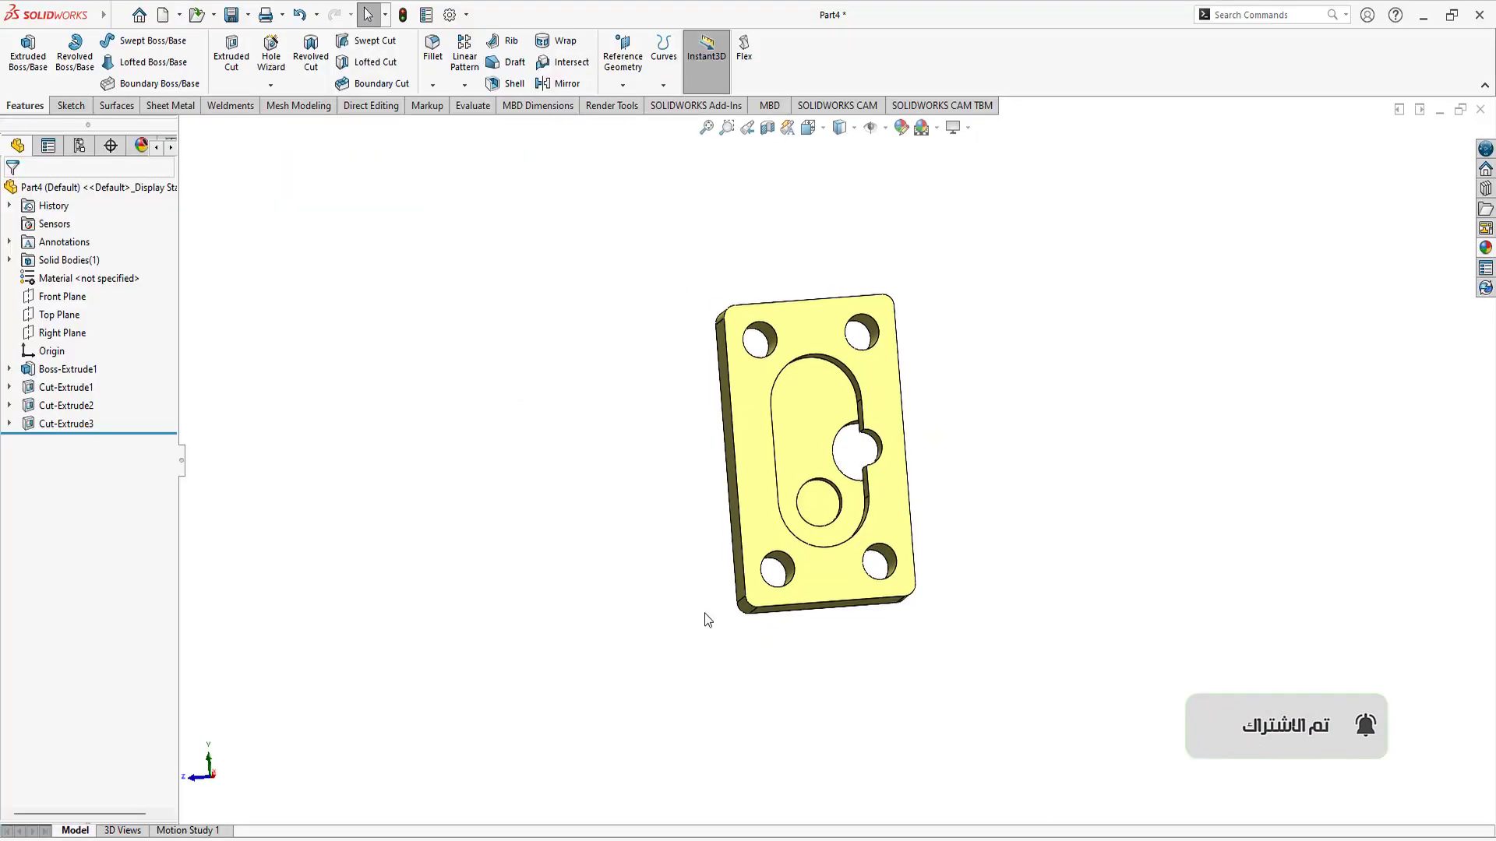
Step: After rechecking the PDF, show the Front view and select the plate's narrow side face
{"action": "mouse_move", "coordinate": [679, 511]}
{"action": "middle_mouse_down"}
{"action": "mouse_move", "coordinate": [711, 538]}
{"action": "mouse_move", "coordinate": [724, 610]}
{"action": "mouse_move", "coordinate": [782, 483]}
{"action": "mouse_move", "coordinate": [754, 465]}
{"action": "mouse_move", "coordinate": [728, 518]}
{"action": "middle_mouse_up"}
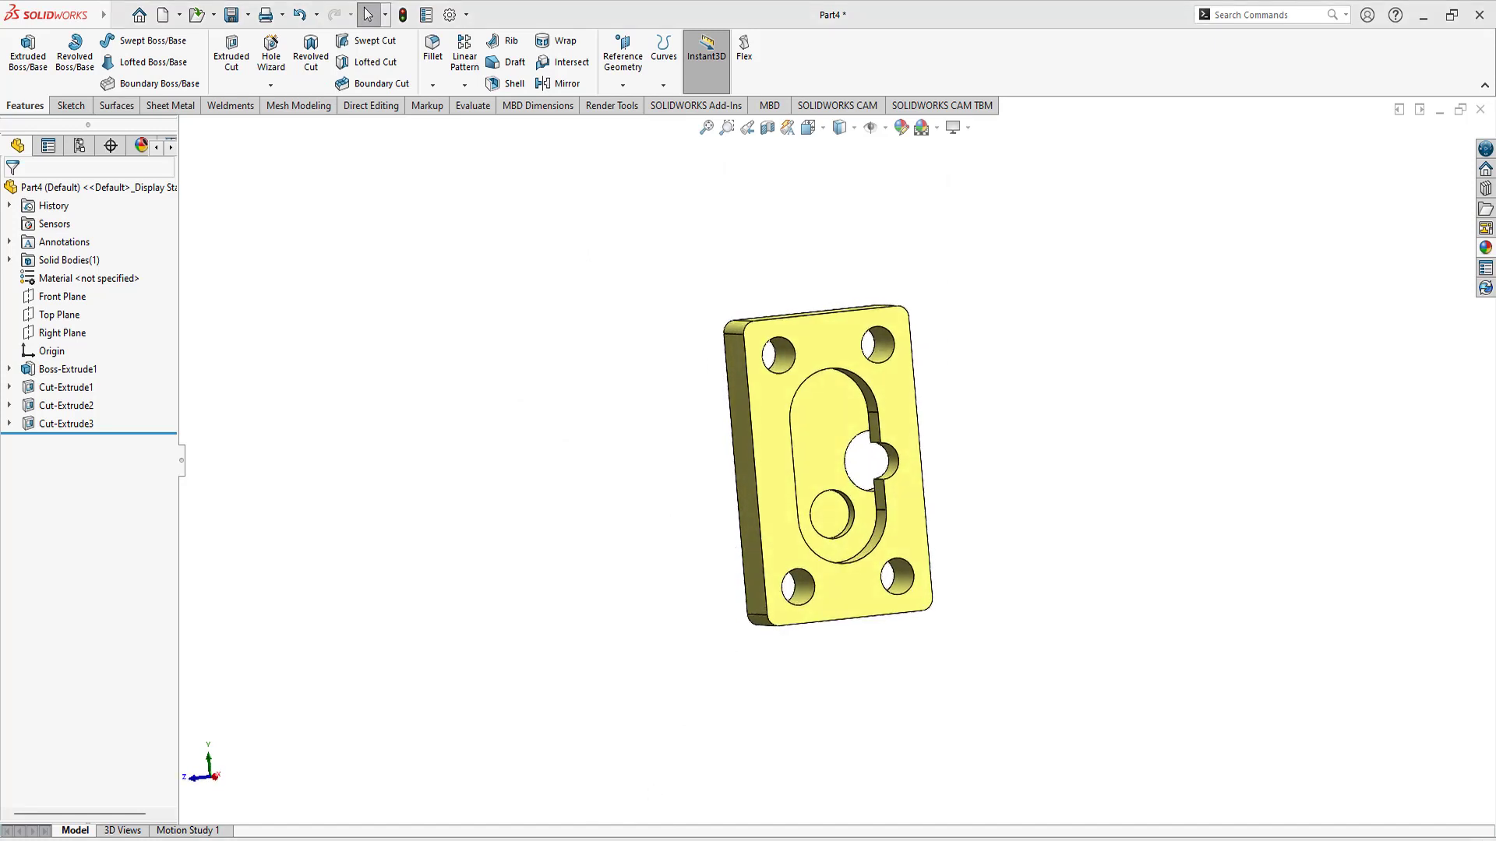
{"action": "mouse_move", "coordinate": [717, 594]}
{"action": "middle_mouse_down"}
{"action": "mouse_move", "coordinate": [751, 484]}
{"action": "mouse_move", "coordinate": [856, 477]}
{"action": "middle_mouse_up"}
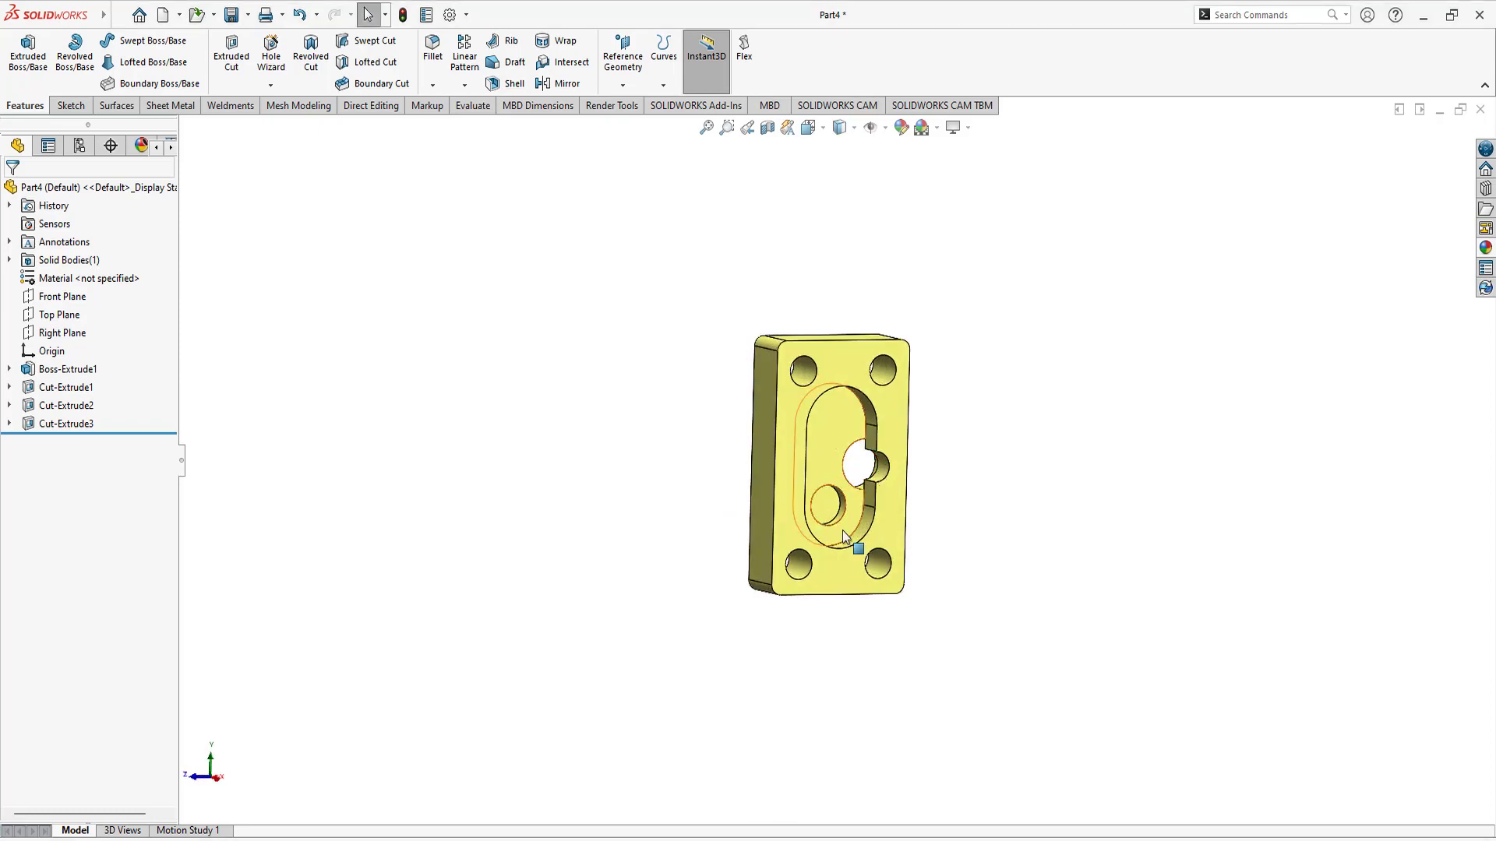
{"action": "key", "text": "alt+Tab"}
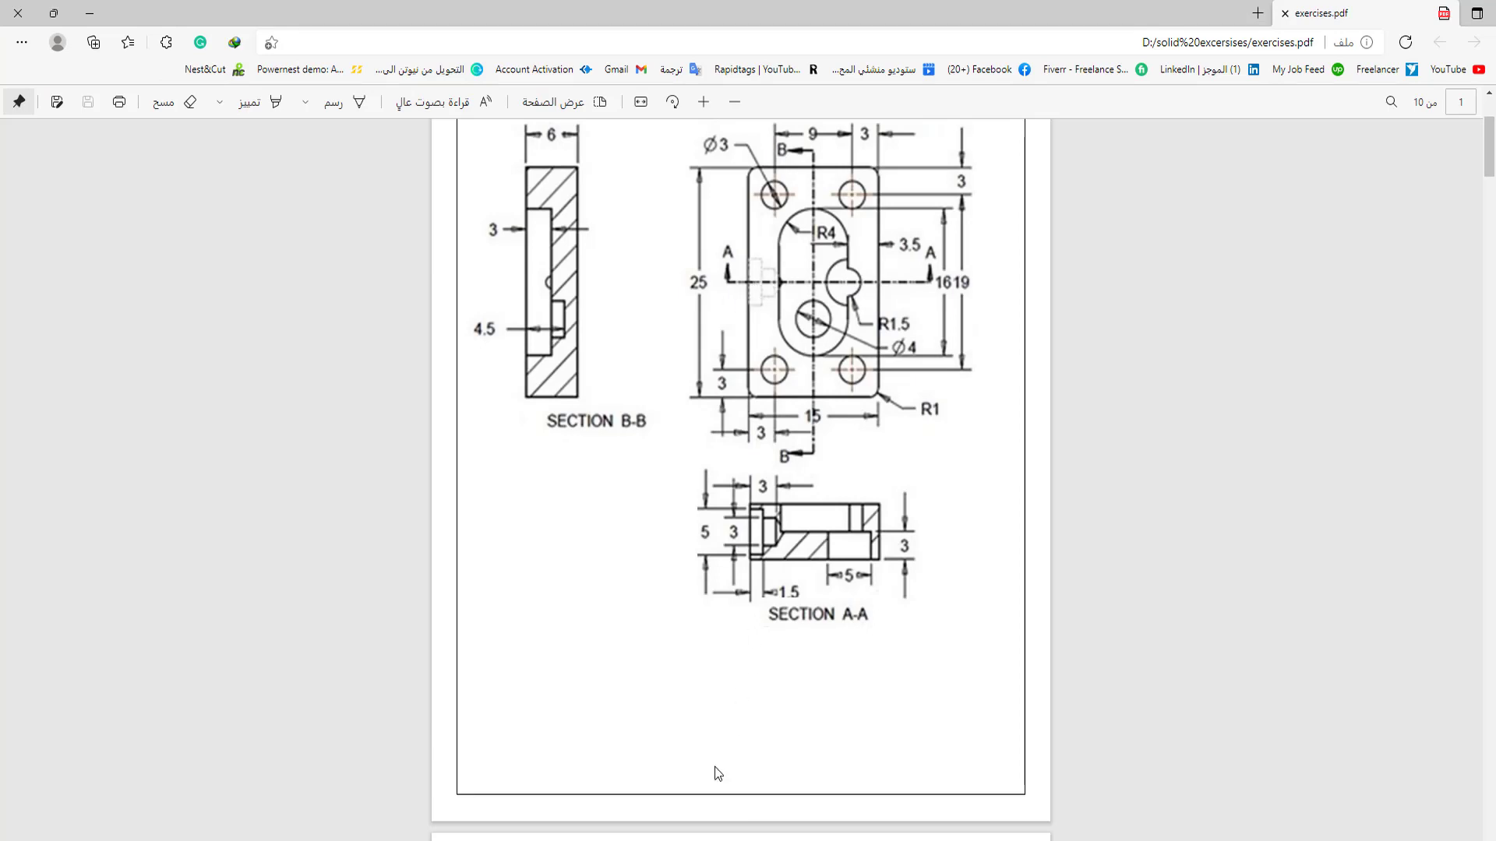
{"action": "key", "text": "alt+Tab"}
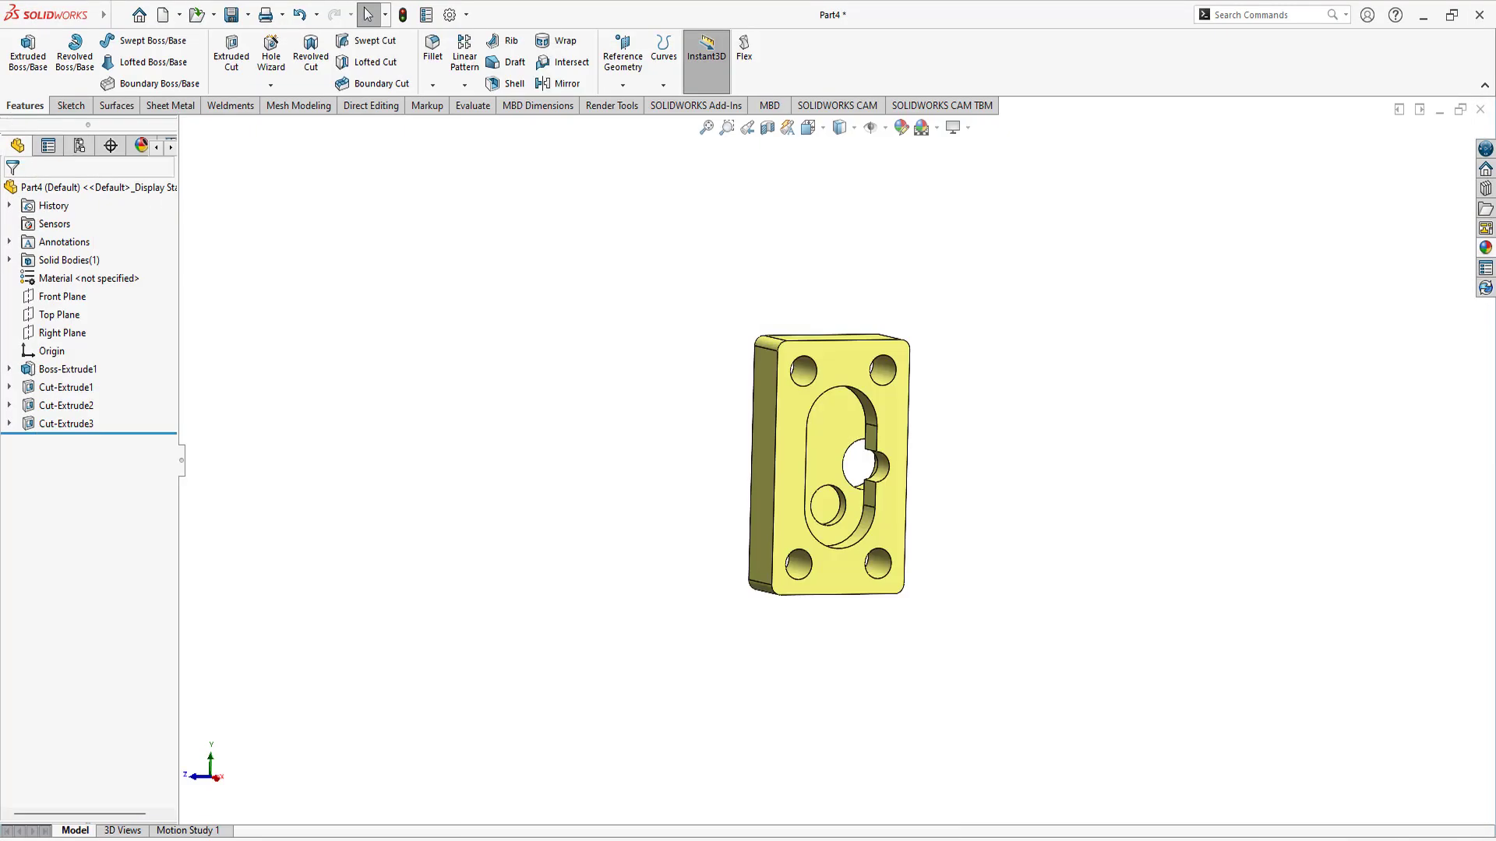
{"action": "key", "text": "ctrl+1"}
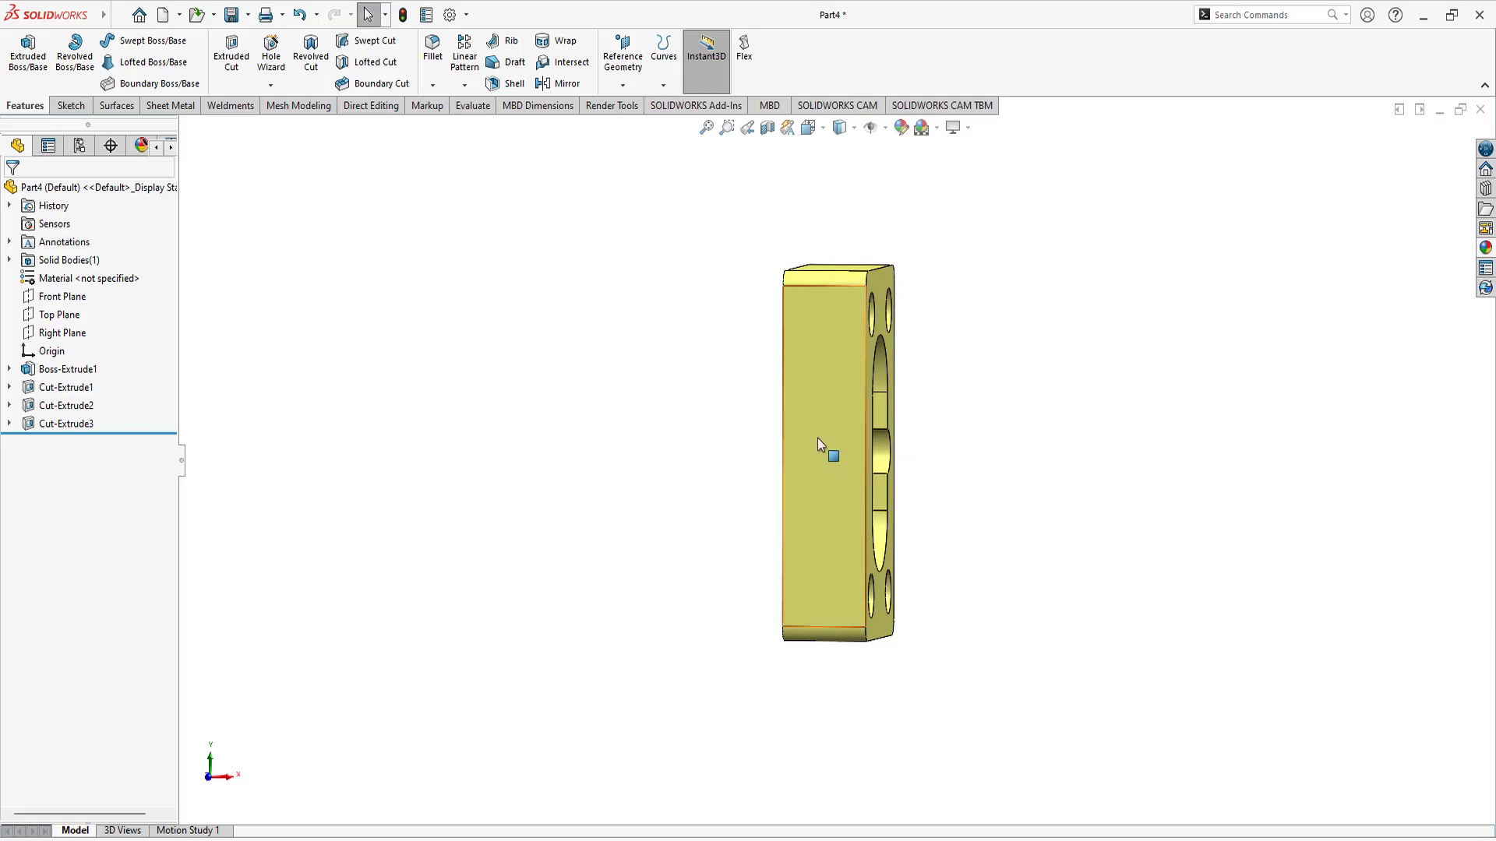
{"action": "left_click", "coordinate": [824, 445]}
Step: Start a sketch on the side face and draw a circle
{"action": "left_click", "coordinate": [887, 388]}
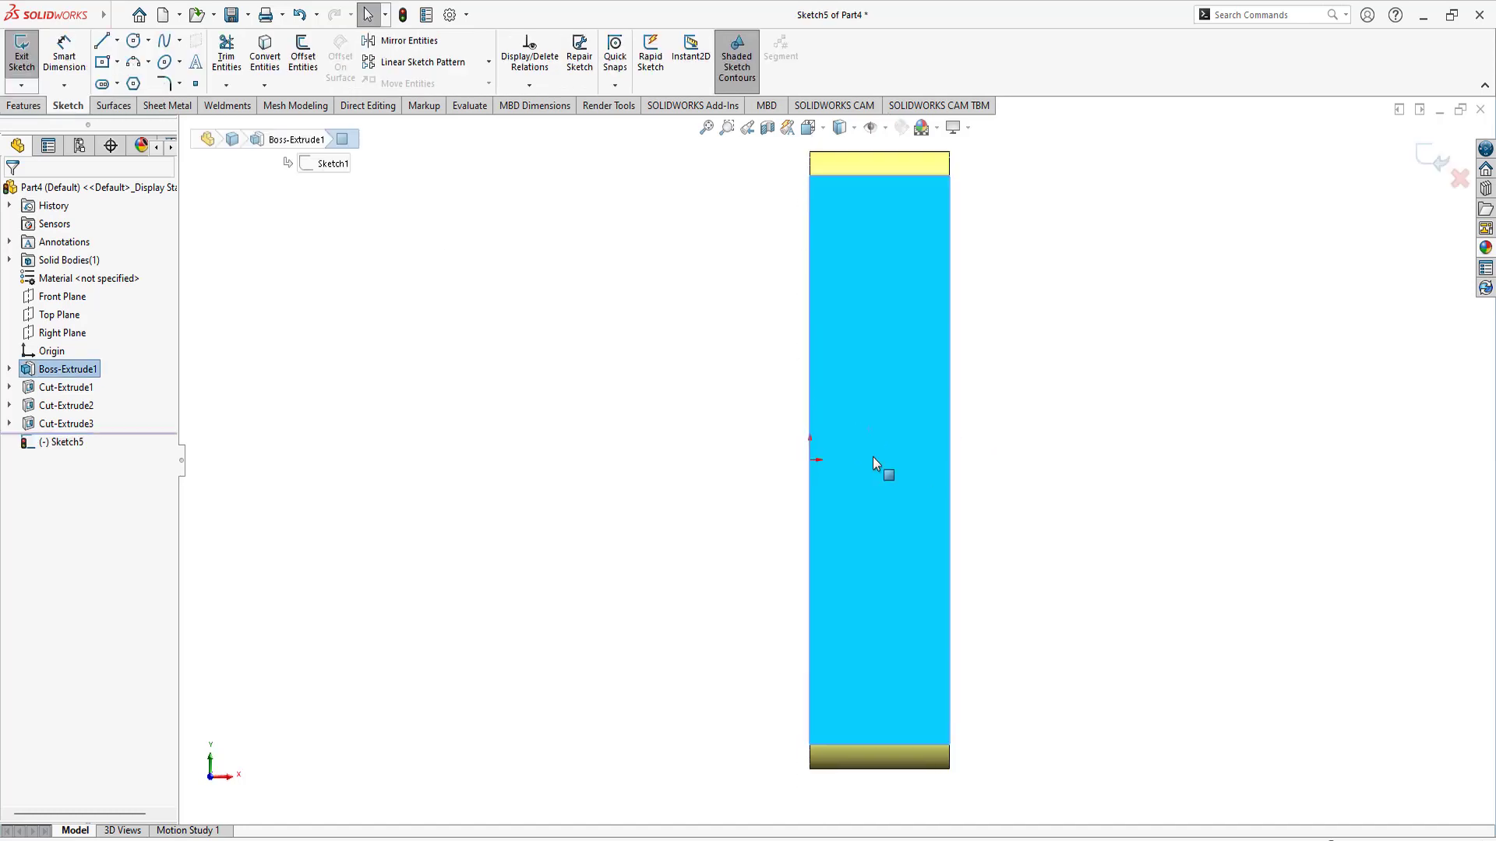
{"action": "left_click", "coordinate": [133, 40]}
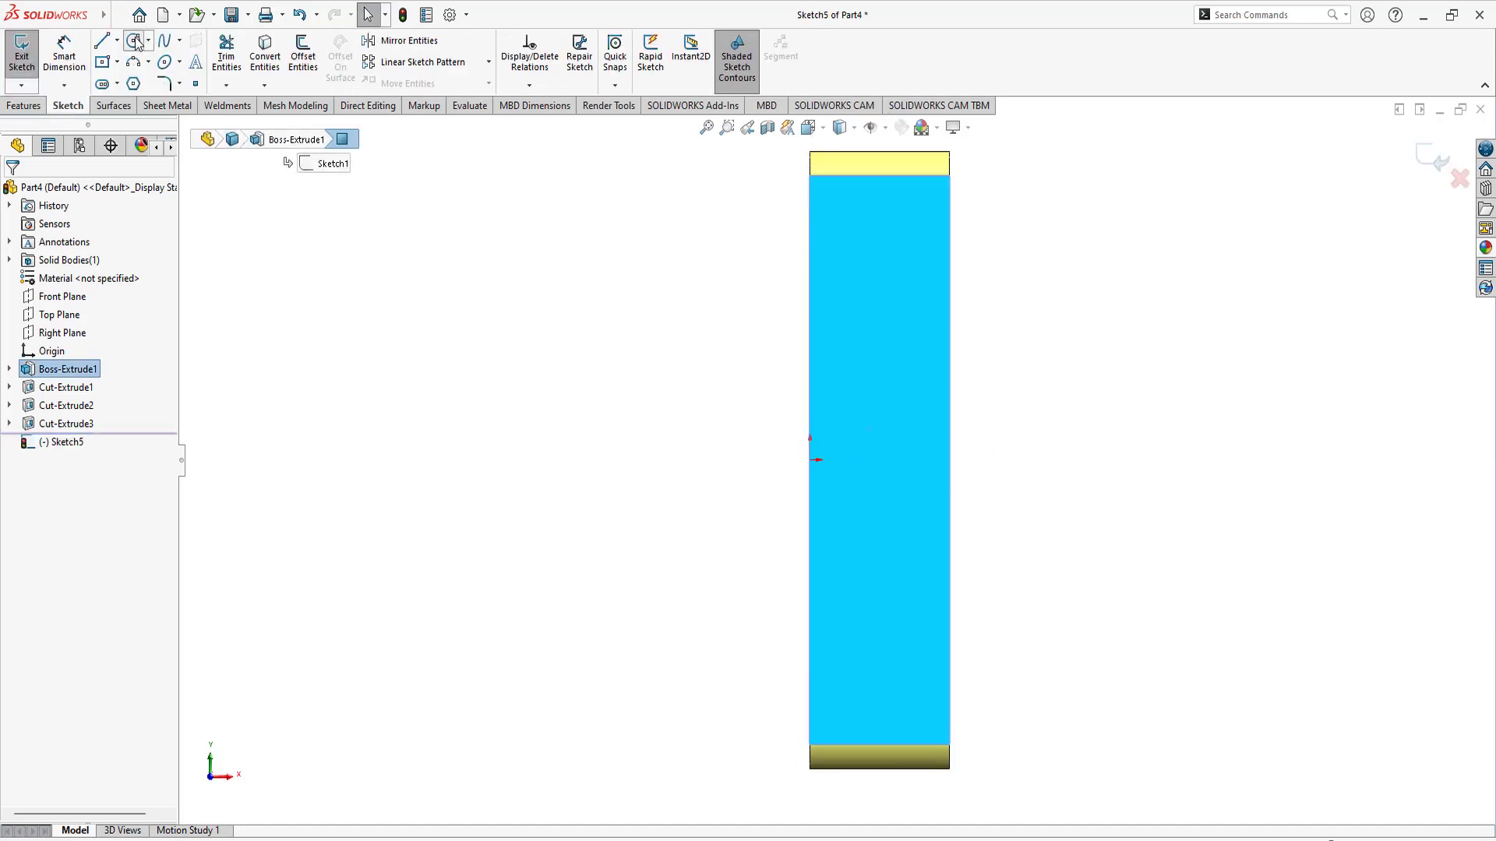
{"action": "left_click", "coordinate": [871, 460]}
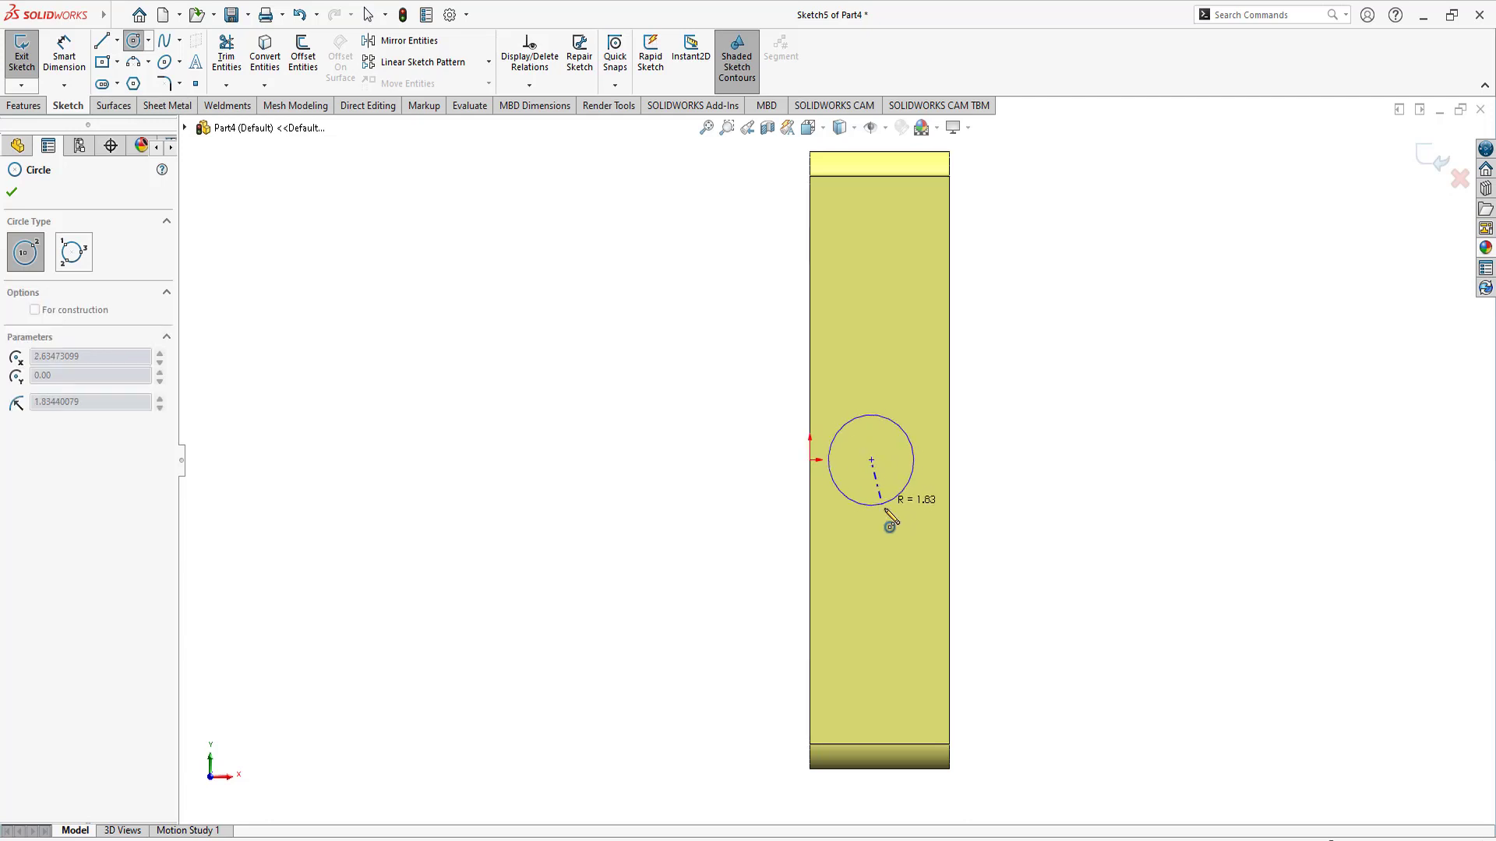
{"action": "left_click", "coordinate": [908, 491]}
{"action": "right_click", "coordinate": [1041, 370]}
{"action": "left_click", "coordinate": [1079, 444]}
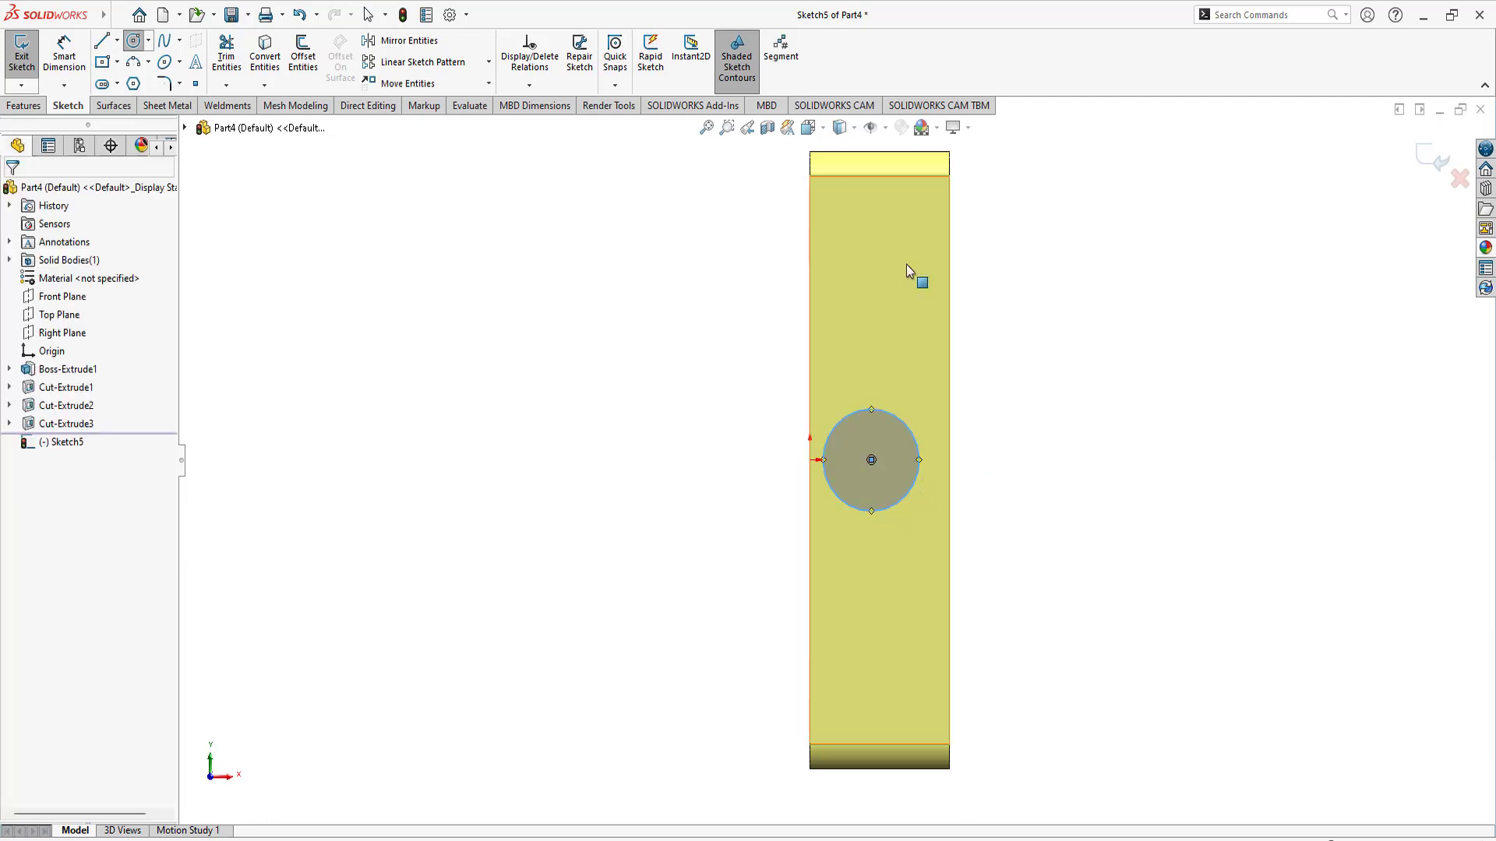
Step: Align the circle centre vertically with the top edge midpoint and horizontally with the origin
{"action": "left_click", "coordinate": [880, 176]}
{"action": "left_click", "coordinate": [871, 459], "text": "ctrl"}
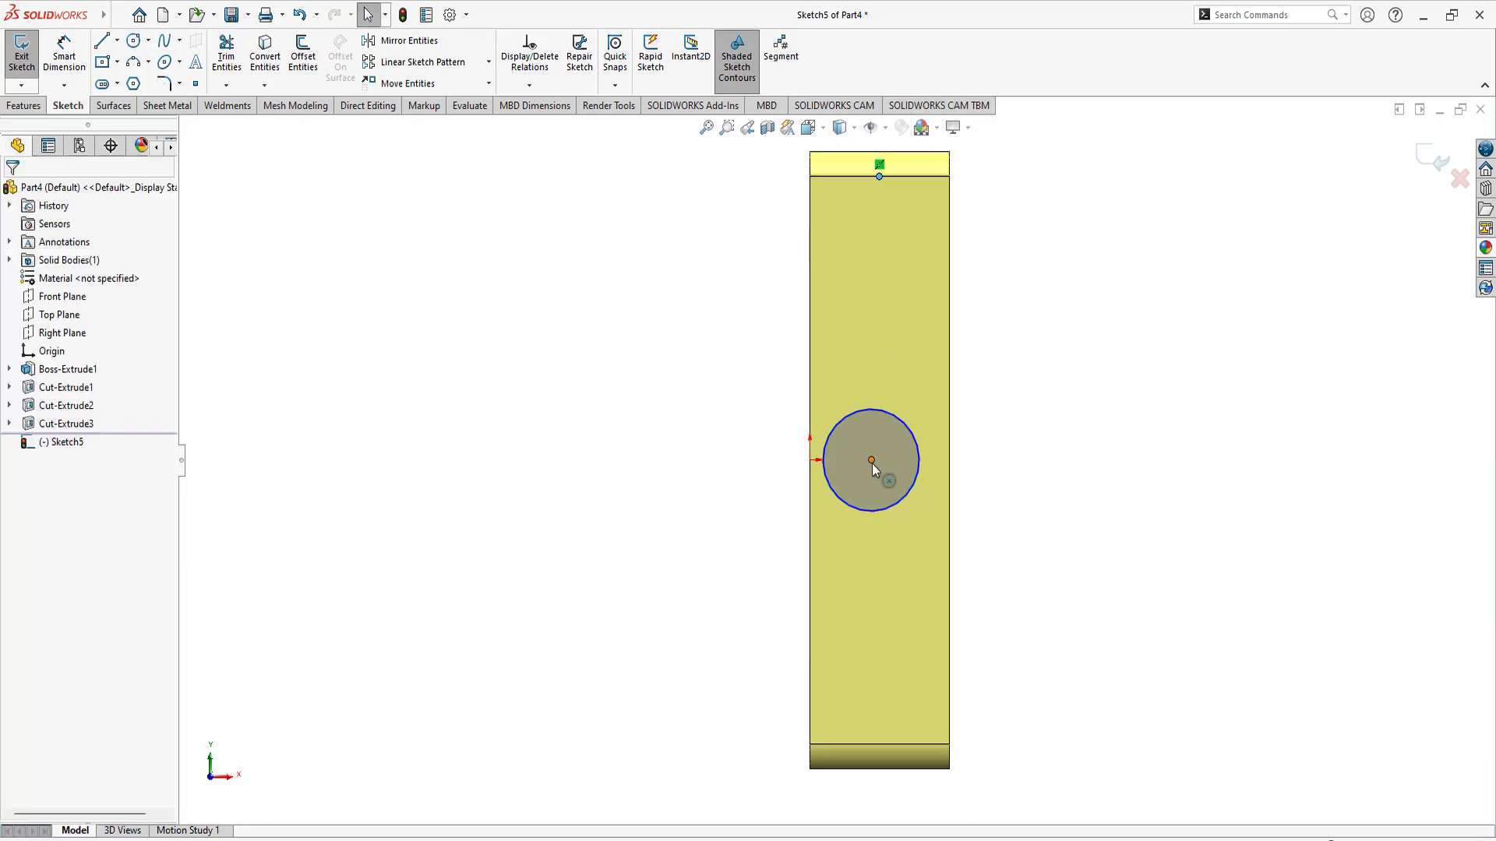
{"action": "left_click", "coordinate": [18, 479]}
{"action": "left_click", "coordinate": [601, 482]}
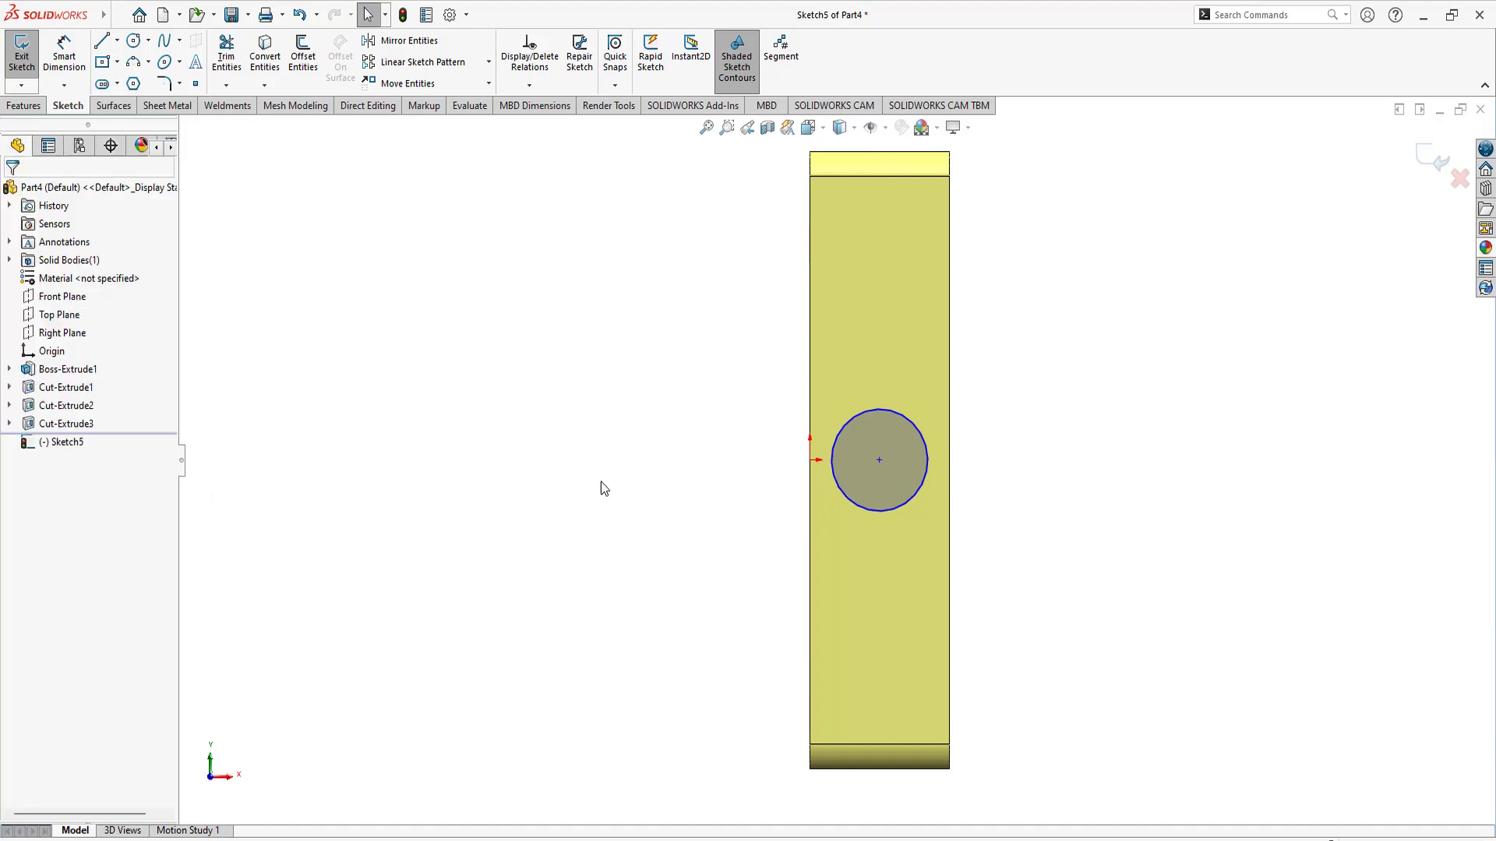
{"action": "left_click", "coordinate": [879, 460]}
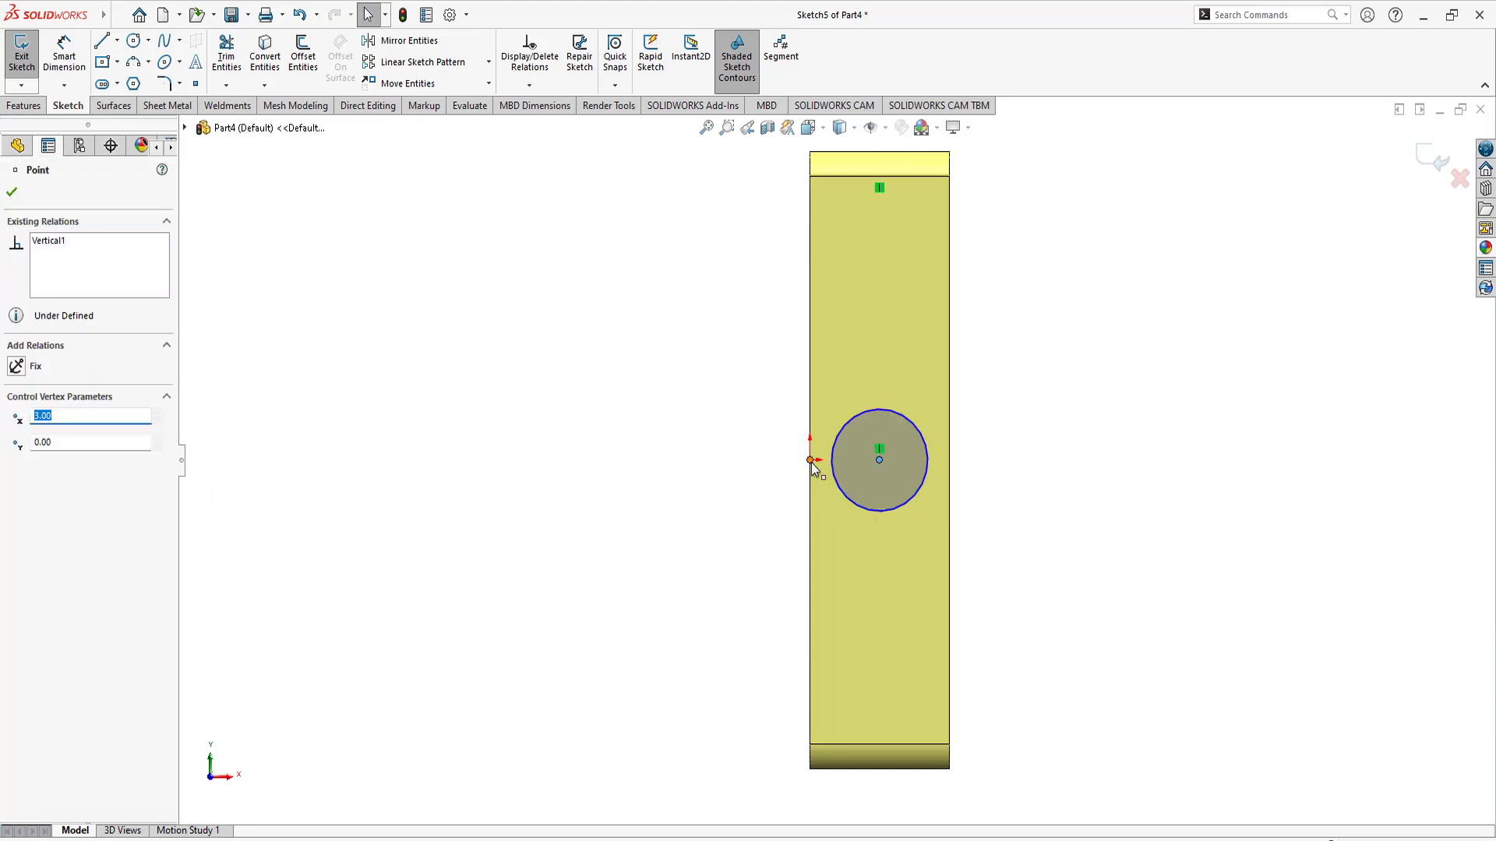
{"action": "left_click", "coordinate": [811, 460], "text": "ctrl"}
{"action": "left_click", "coordinate": [19, 462]}
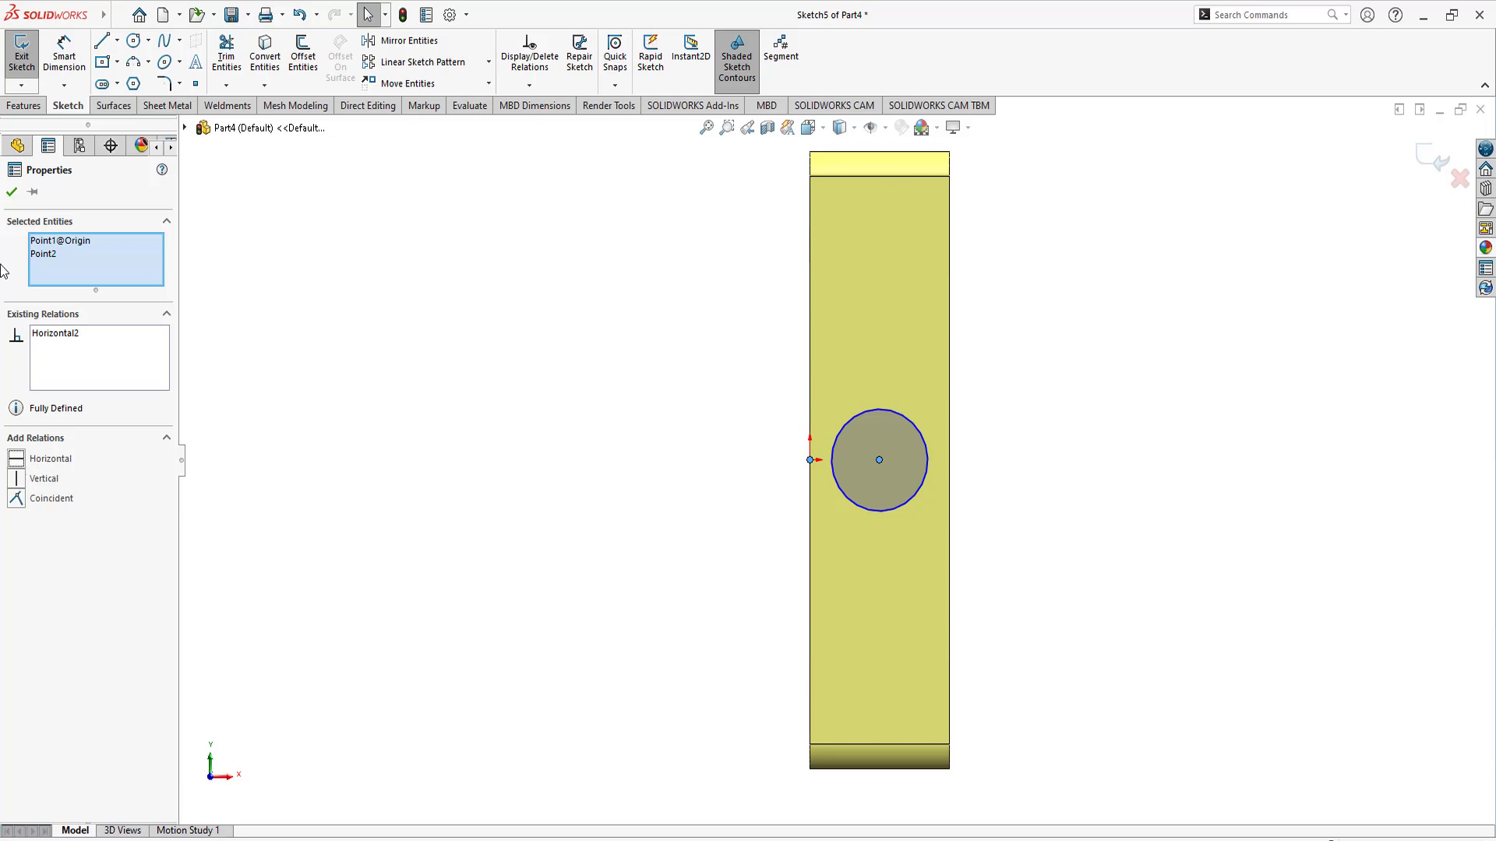
{"action": "left_click", "coordinate": [13, 191]}
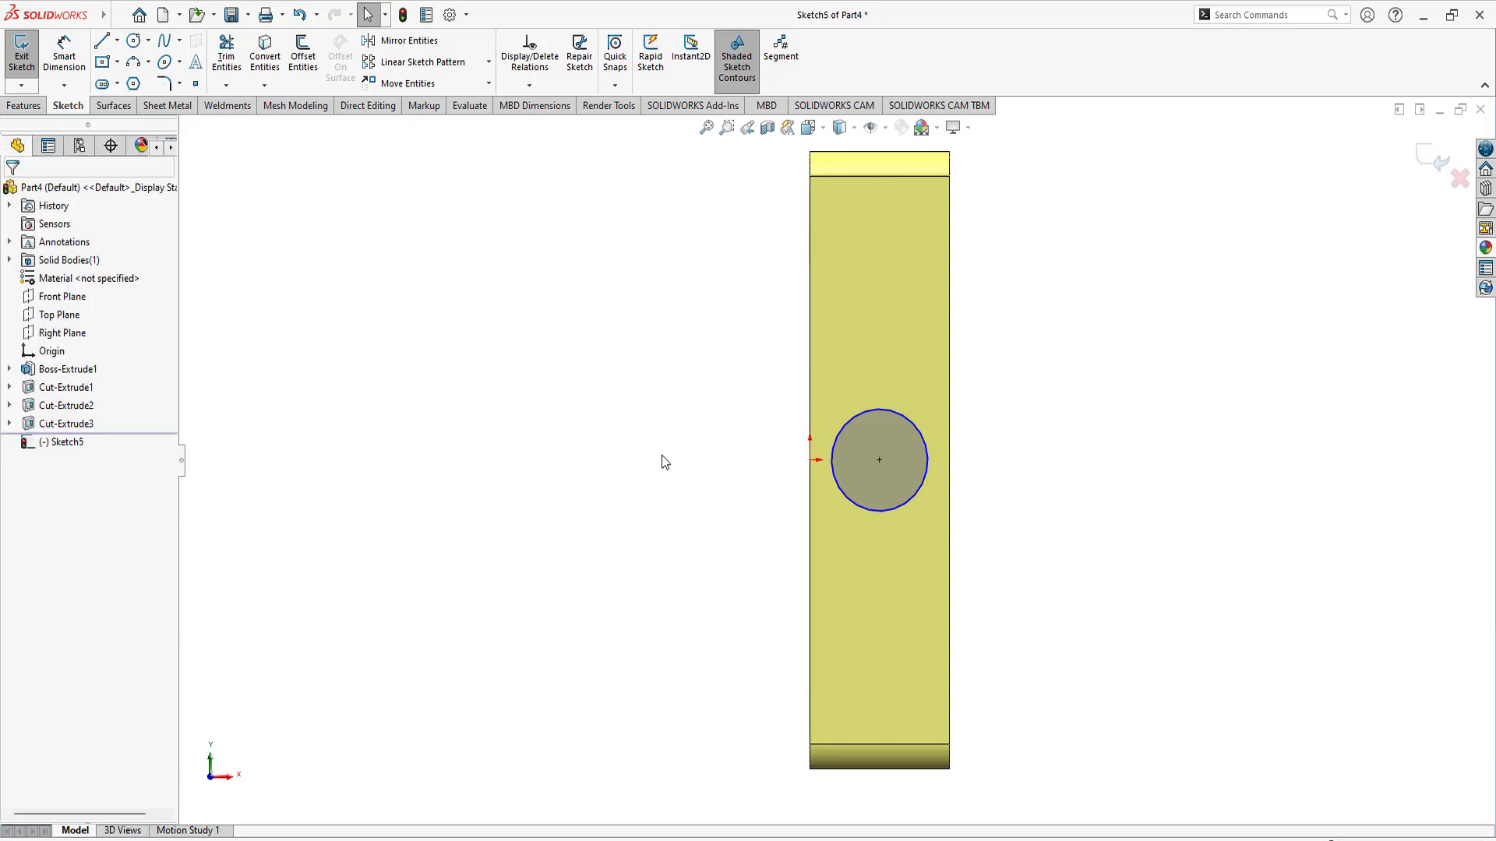
Step: After checking the PDF, dimension the circle to Ø5 mm
{"action": "key", "text": "alt+Tab"}
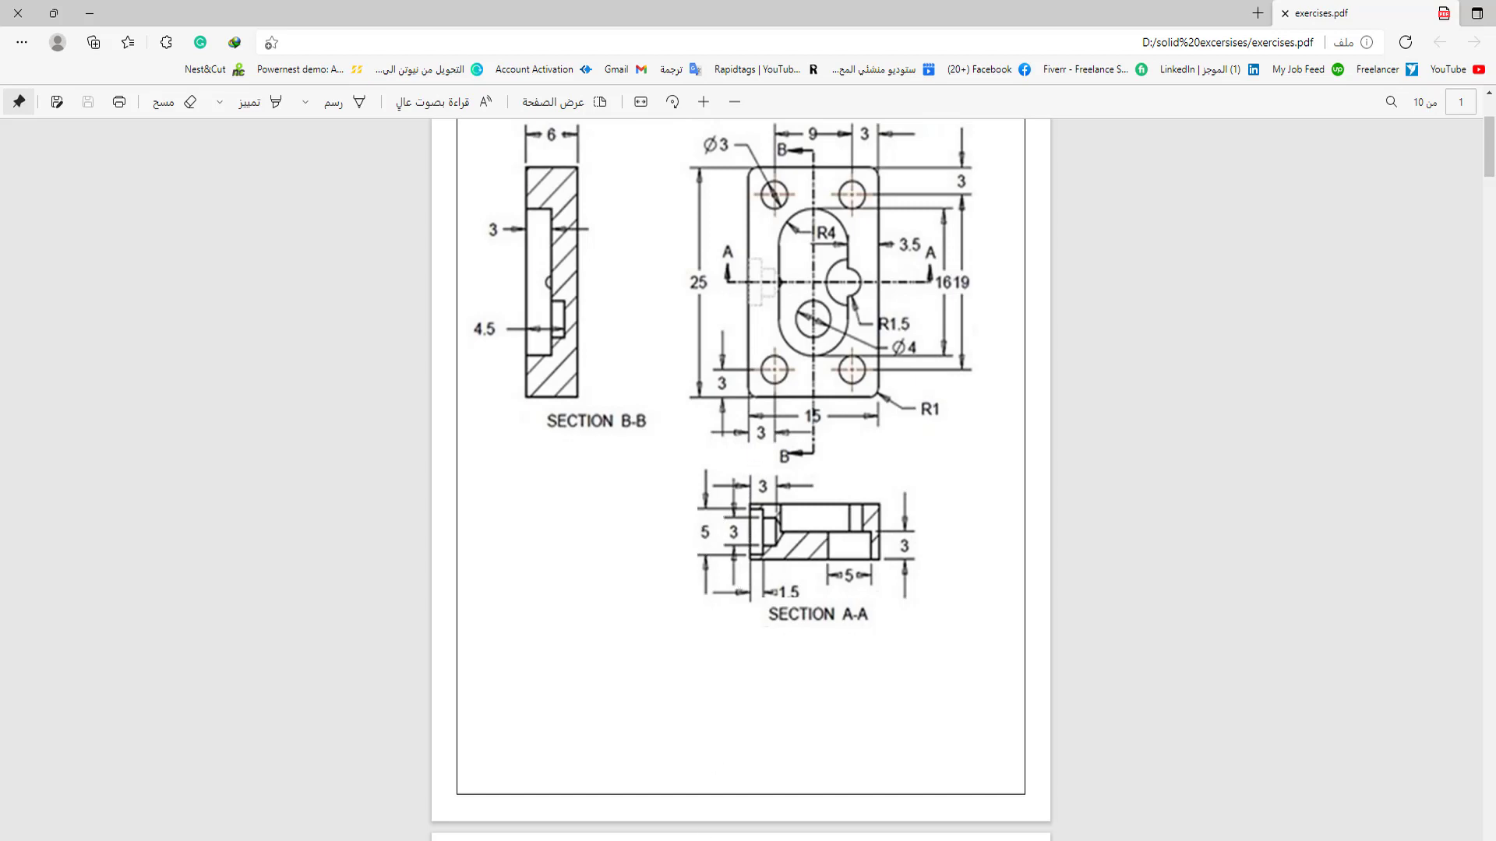
{"action": "key", "text": "alt+Tab"}
{"action": "right_click_drag", "start_coordinate": [719, 483], "coordinate": [695, 478]}
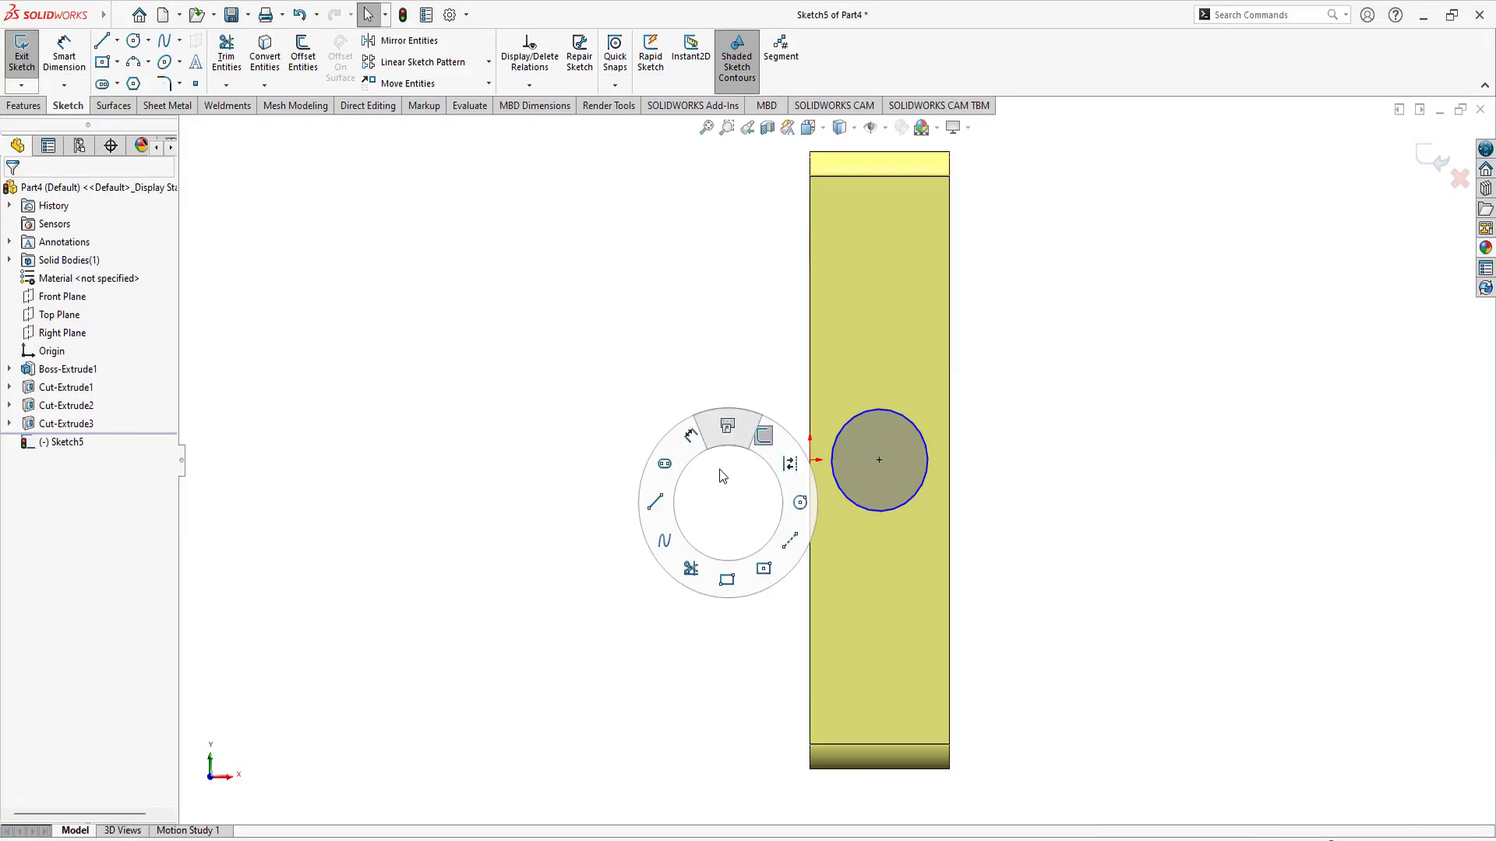
{"action": "left_click", "coordinate": [868, 511]}
{"action": "left_click", "coordinate": [736, 532]}
{"action": "type", "text": "5"}
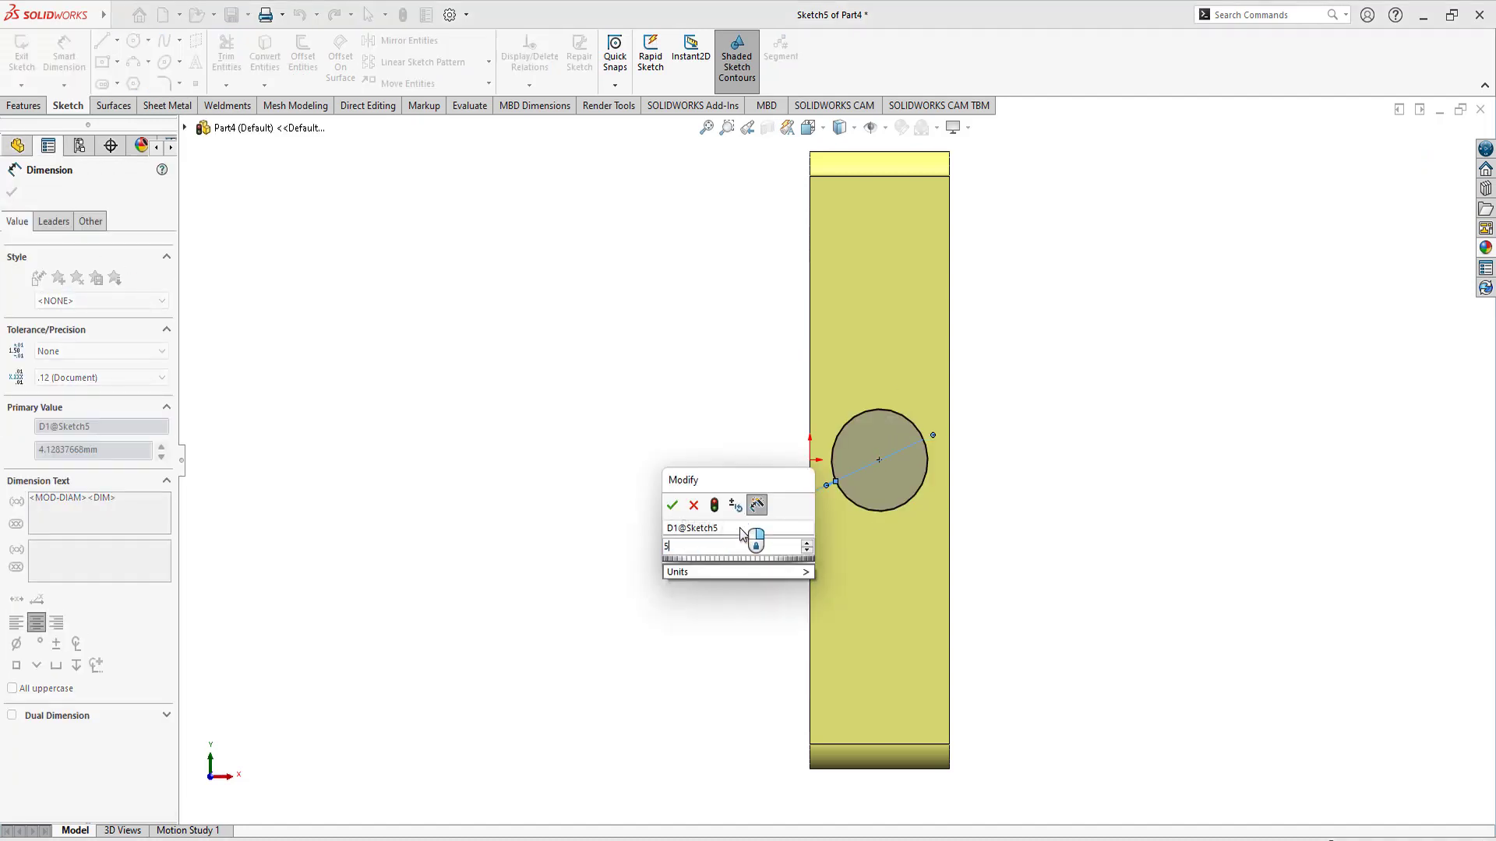
{"action": "key", "text": "Return"}
{"action": "right_click", "coordinate": [623, 372]}
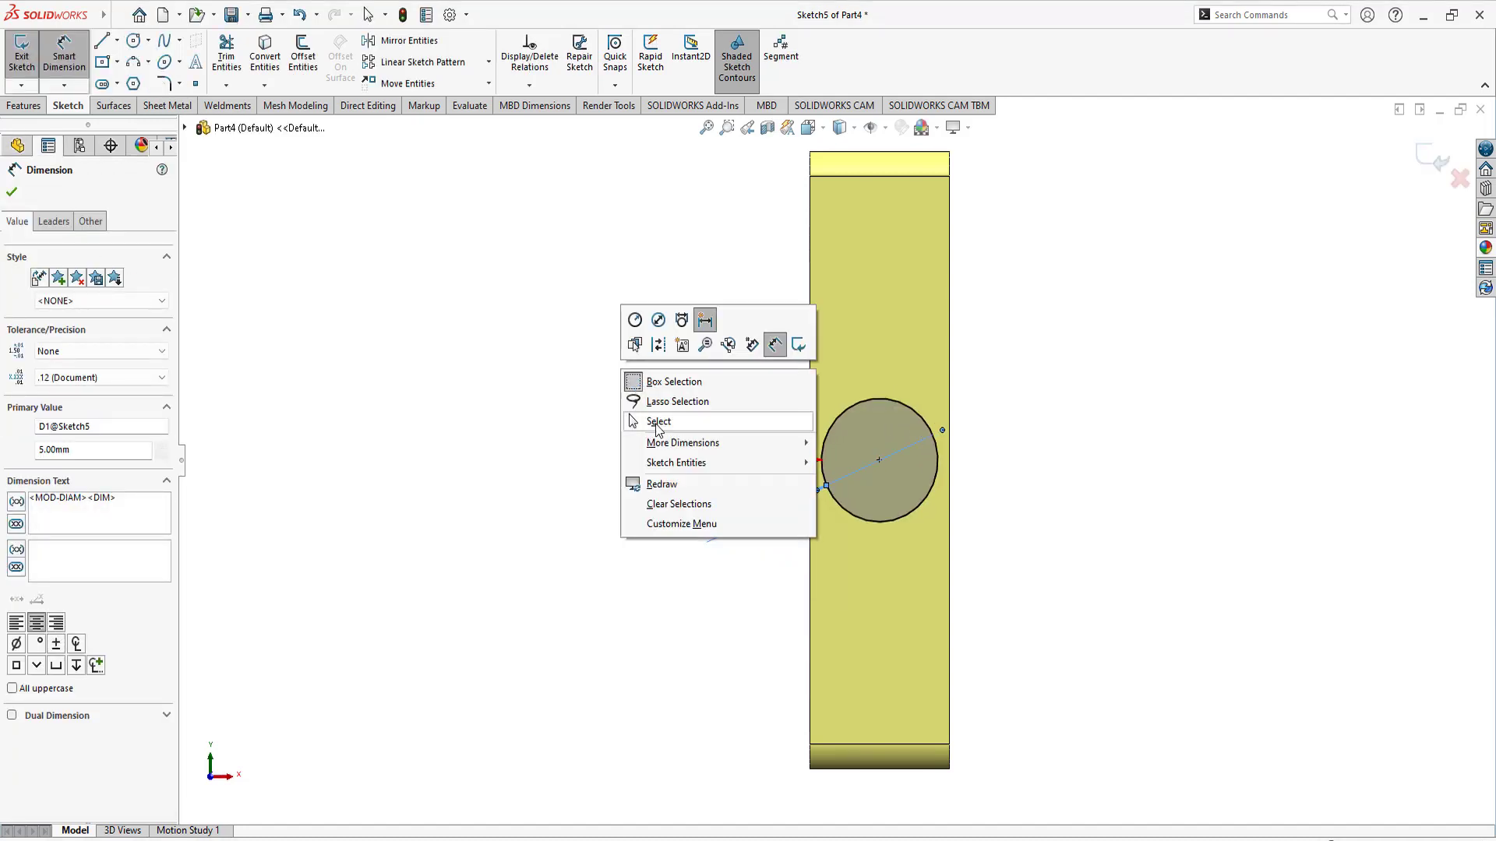
{"action": "left_click", "coordinate": [657, 424]}
Step: Start an extruded cut of the circle, previewing a 3.00 mm Blind depth
{"action": "right_click_drag", "start_coordinate": [618, 464], "coordinate": [670, 429]}
{"action": "key", "text": "s"}
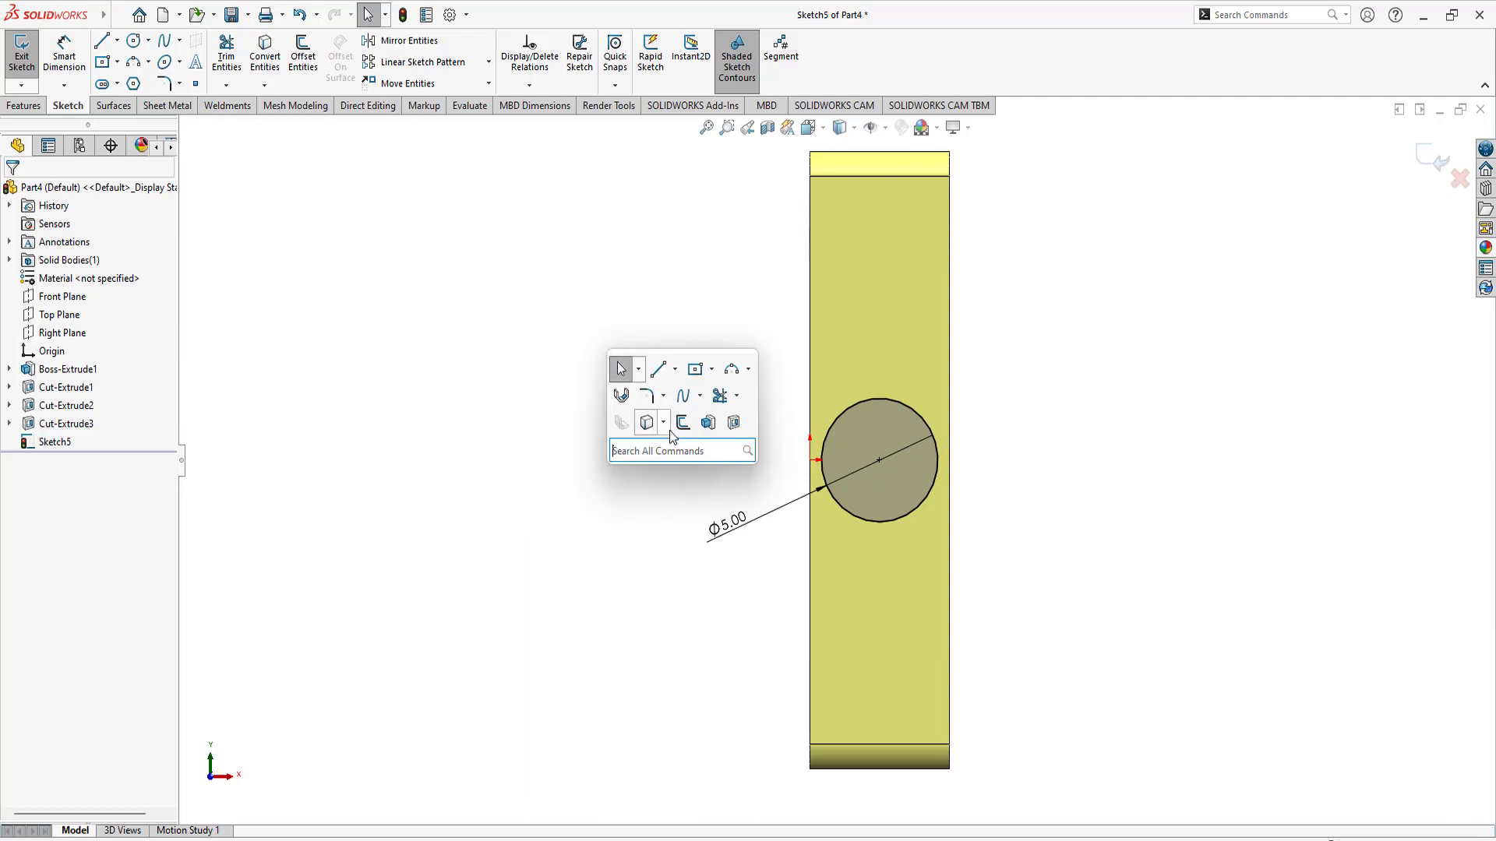
{"action": "left_click", "coordinate": [735, 423]}
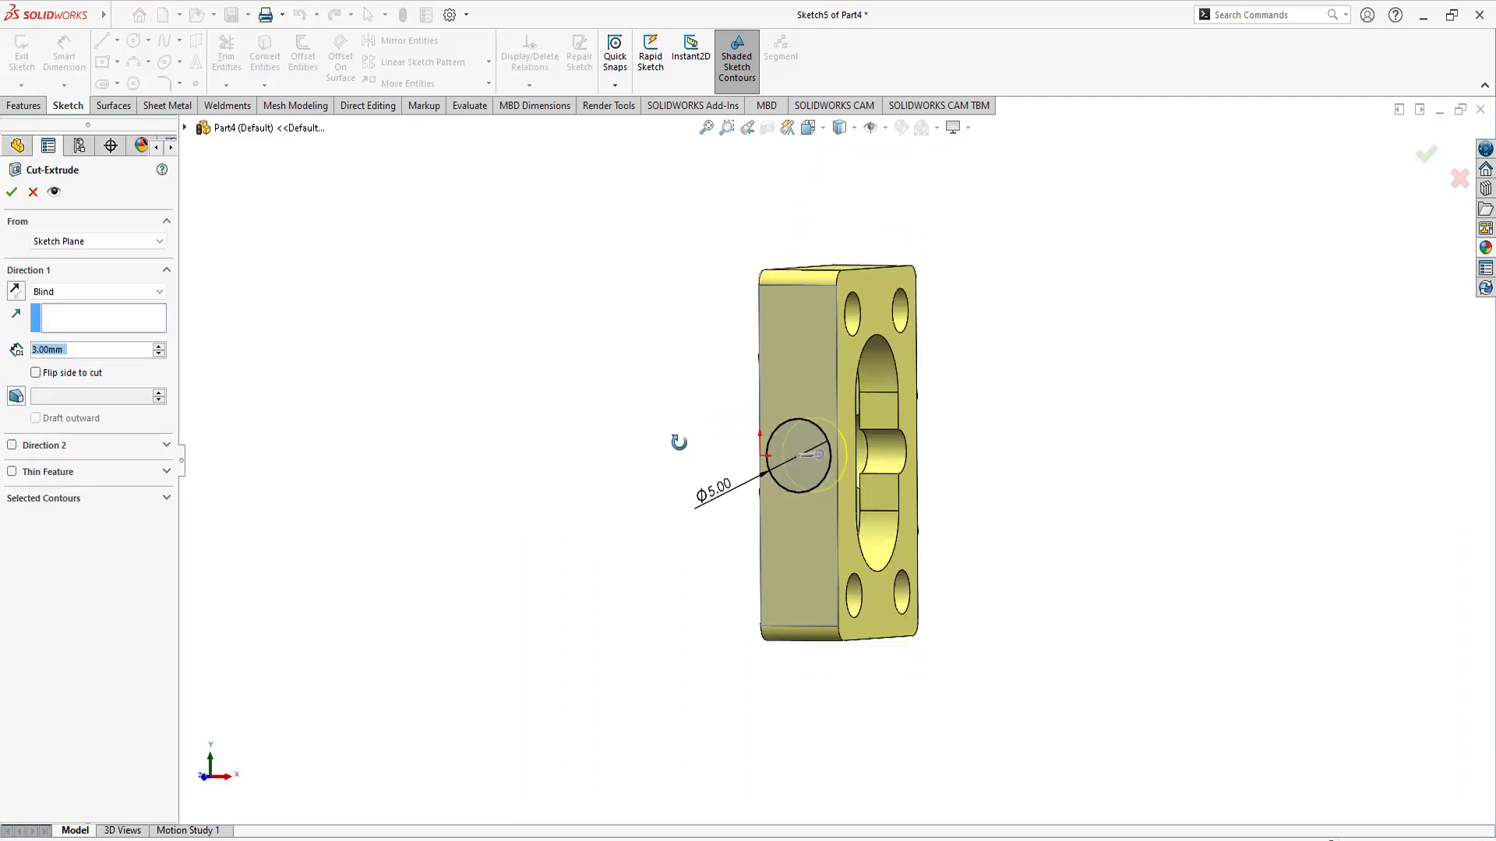
Step: Cut the Ø5 hole 1.5 mm deep as Cut-Extrude4, then orbit to the plate's narrow side
{"action": "left_click", "coordinate": [39, 351]}
{"action": "left_click_drag", "start_coordinate": [74, 349], "coordinate": [29, 351]}
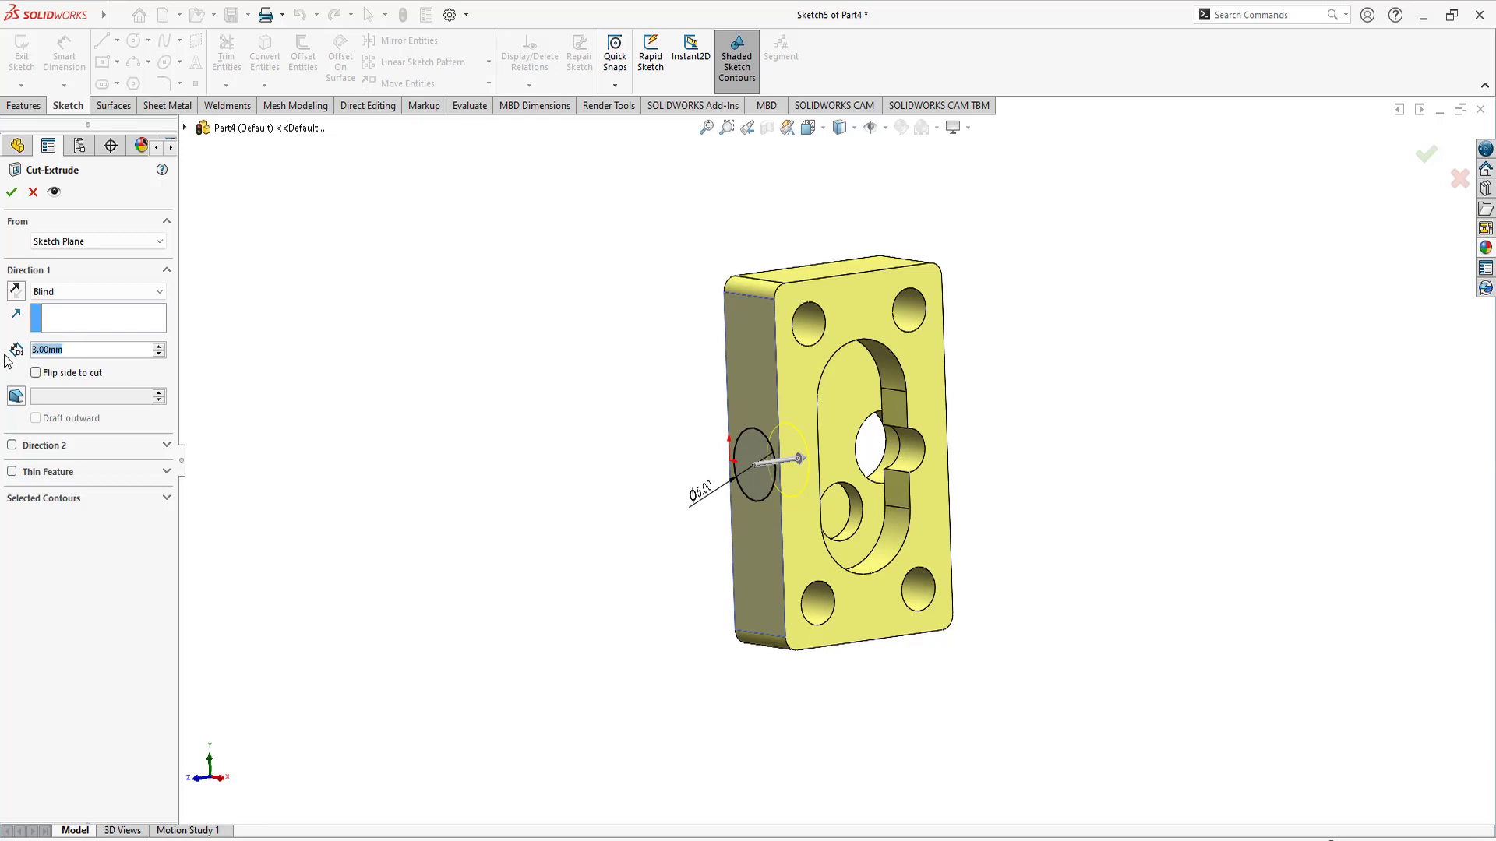
{"action": "type", "text": "1.5"}
{"action": "key", "text": "Return"}
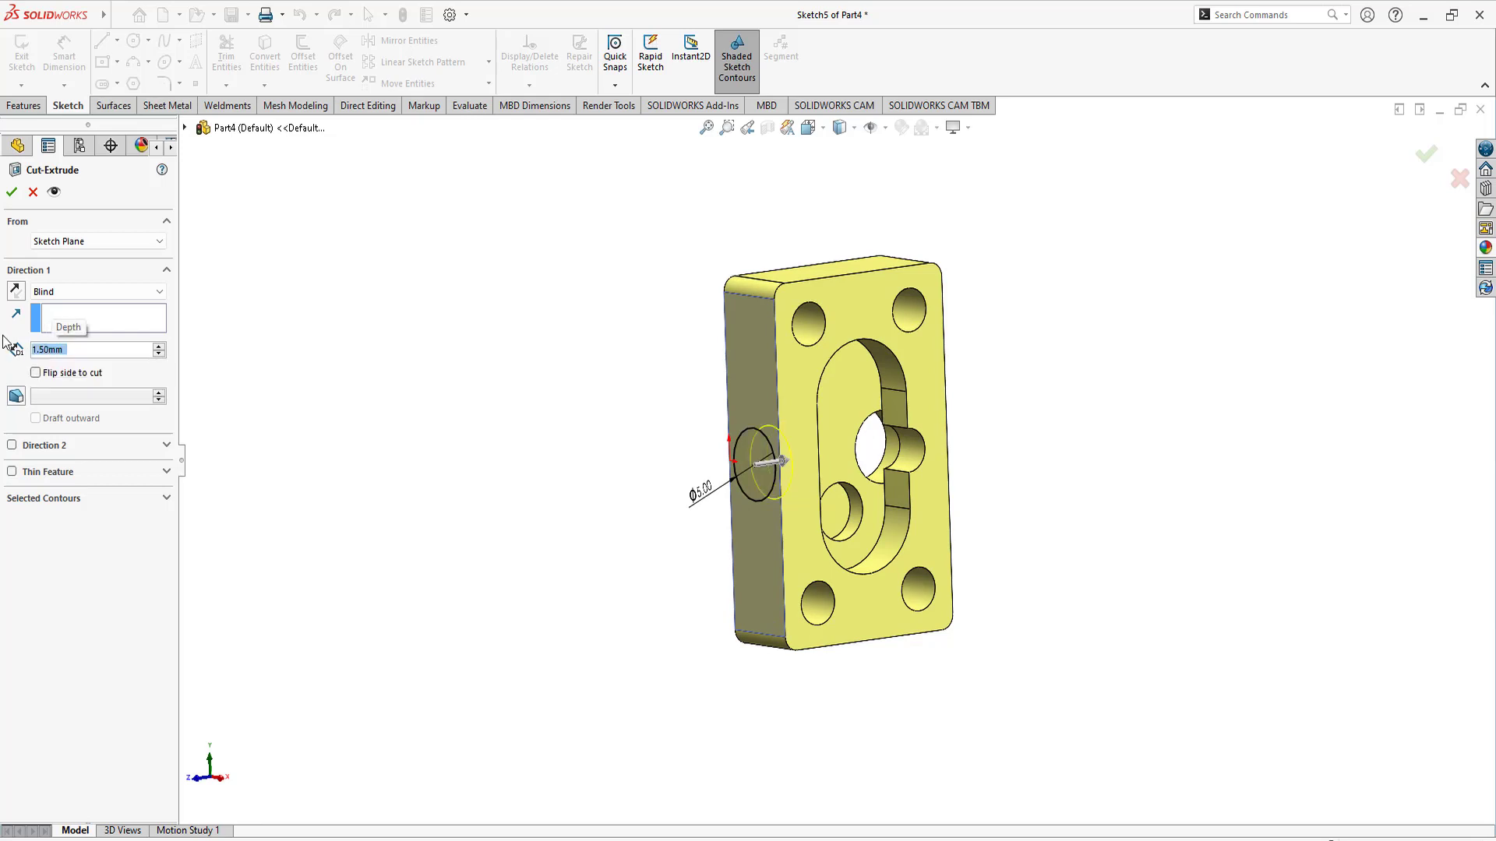
{"action": "left_click", "coordinate": [12, 192]}
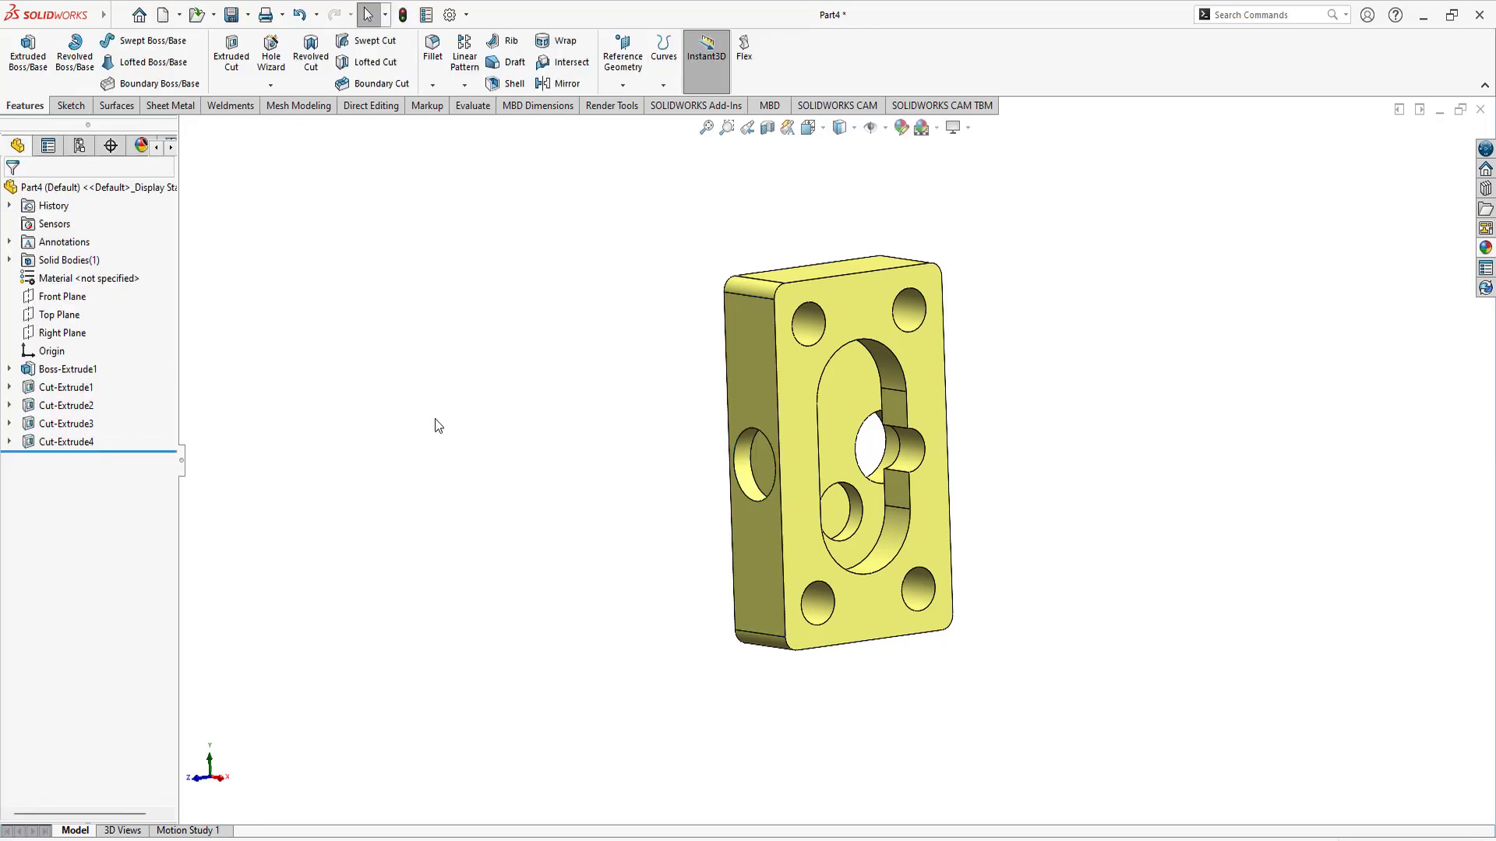
{"action": "scroll", "coordinate": [435, 418], "scroll_direction": "down", "scroll_amount": 3}
{"action": "mouse_move", "coordinate": [727, 508]}
{"action": "middle_mouse_down"}
{"action": "mouse_move", "coordinate": [880, 483]}
{"action": "mouse_move", "coordinate": [1101, 507]}
{"action": "mouse_move", "coordinate": [899, 487]}
{"action": "mouse_move", "coordinate": [839, 500]}
{"action": "mouse_move", "coordinate": [801, 468]}
{"action": "mouse_move", "coordinate": [808, 434]}
{"action": "mouse_move", "coordinate": [536, 488]}
{"action": "mouse_move", "coordinate": [818, 428]}
{"action": "mouse_move", "coordinate": [852, 451]}
{"action": "mouse_move", "coordinate": [968, 427]}
{"action": "mouse_move", "coordinate": [946, 425]}
{"action": "mouse_move", "coordinate": [938, 465]}
{"action": "middle_mouse_up"}
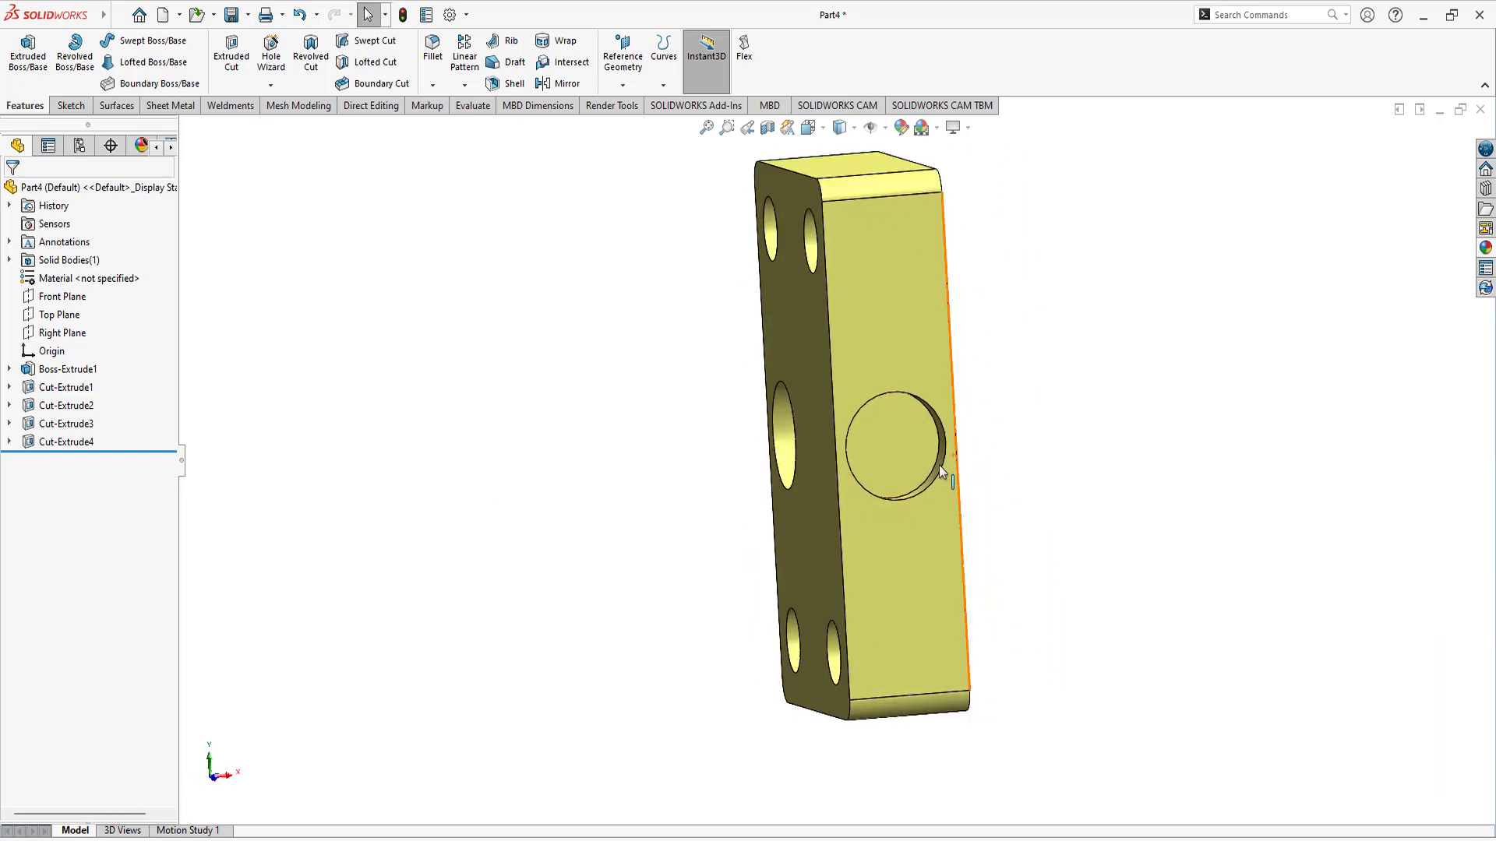
Step: Sketch a smaller circle at the centre of the hole's floor
{"action": "left_click", "coordinate": [891, 441]}
{"action": "left_click", "coordinate": [959, 391]}
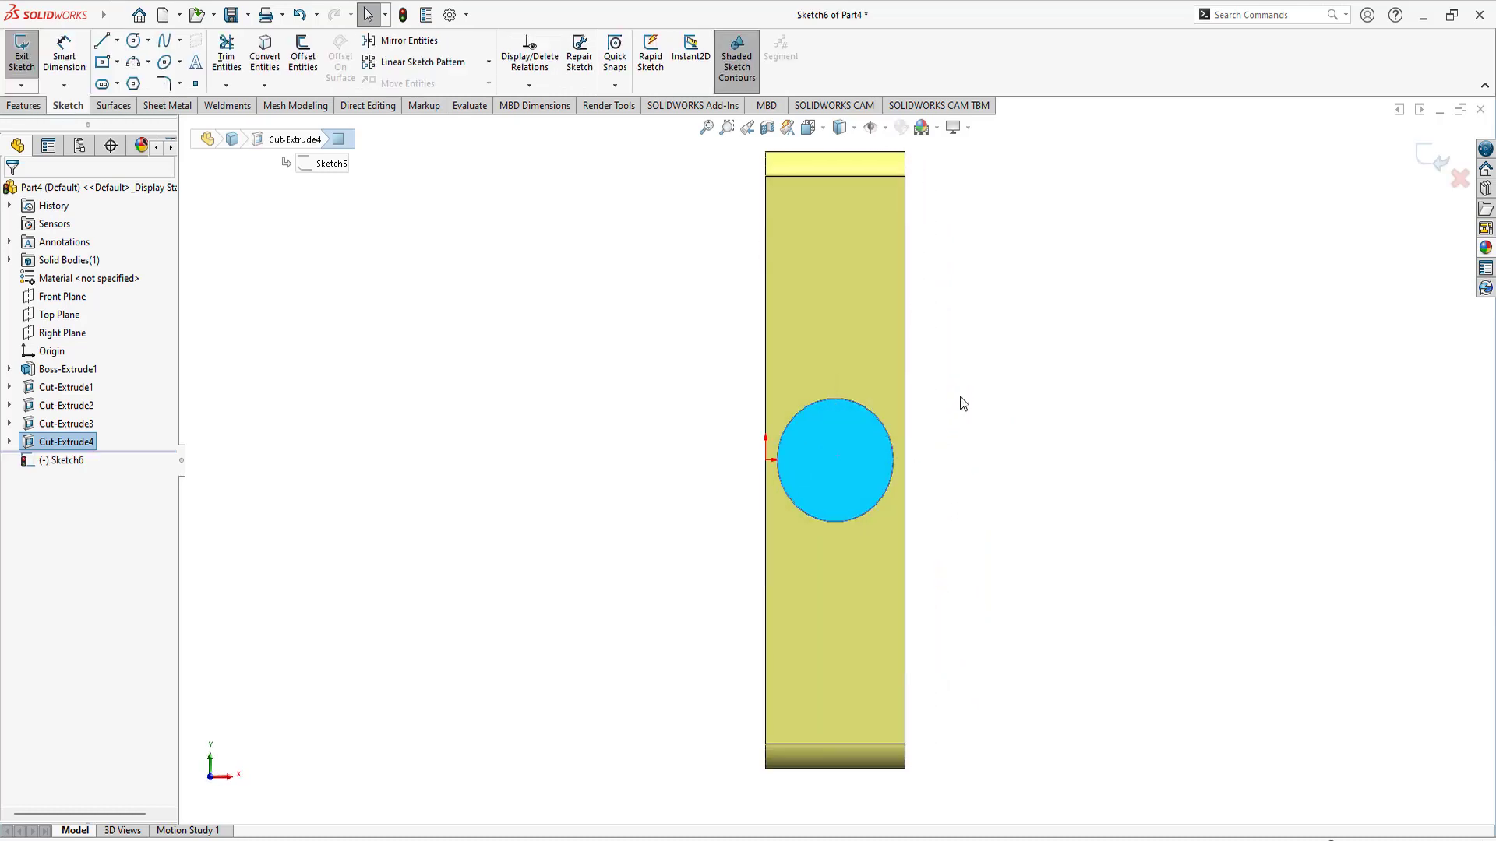
{"action": "left_click", "coordinate": [134, 40]}
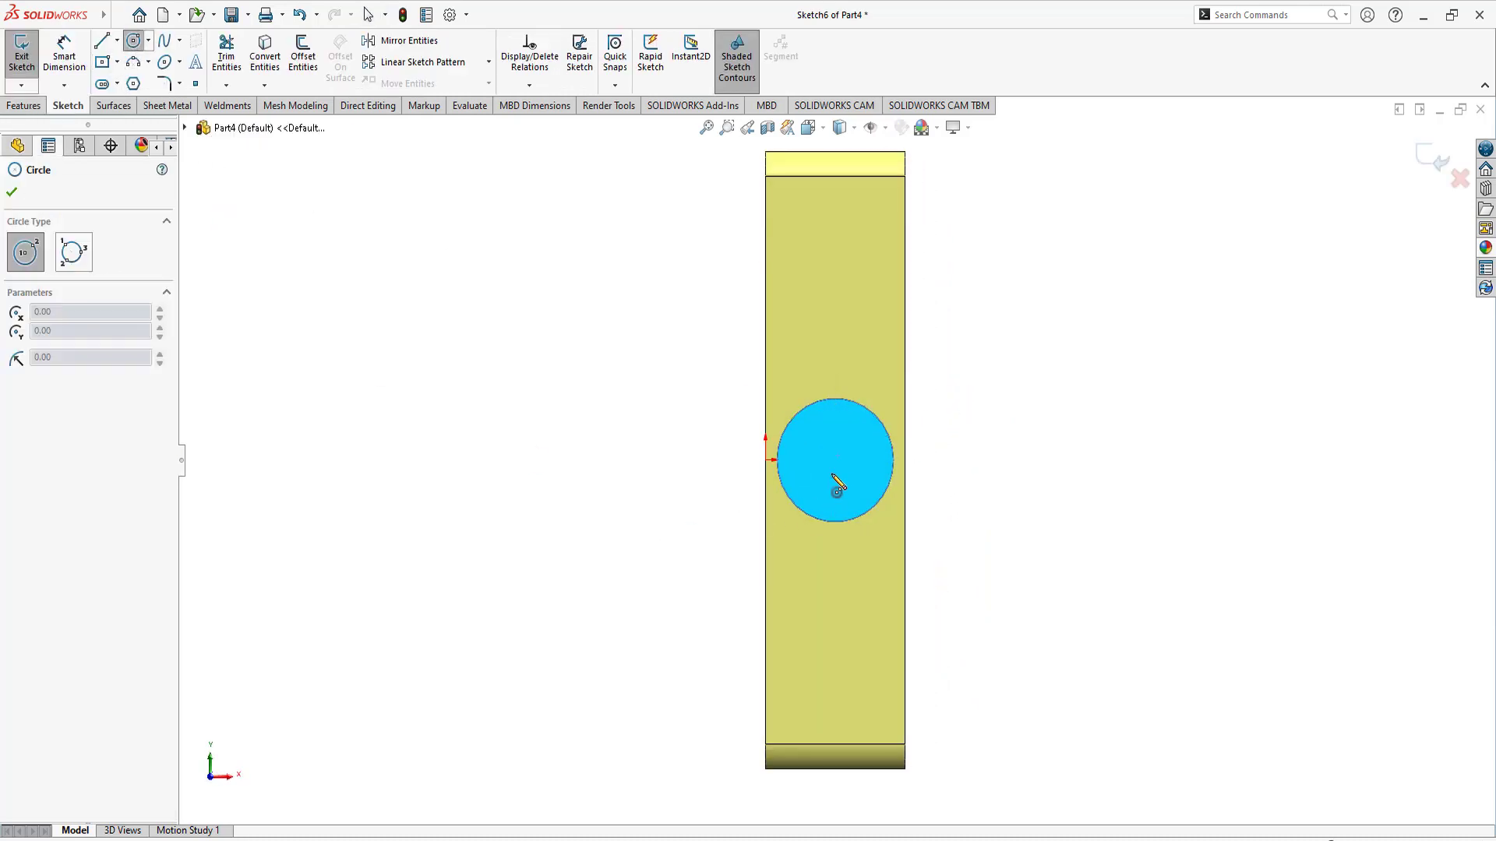
{"action": "left_click", "coordinate": [836, 461]}
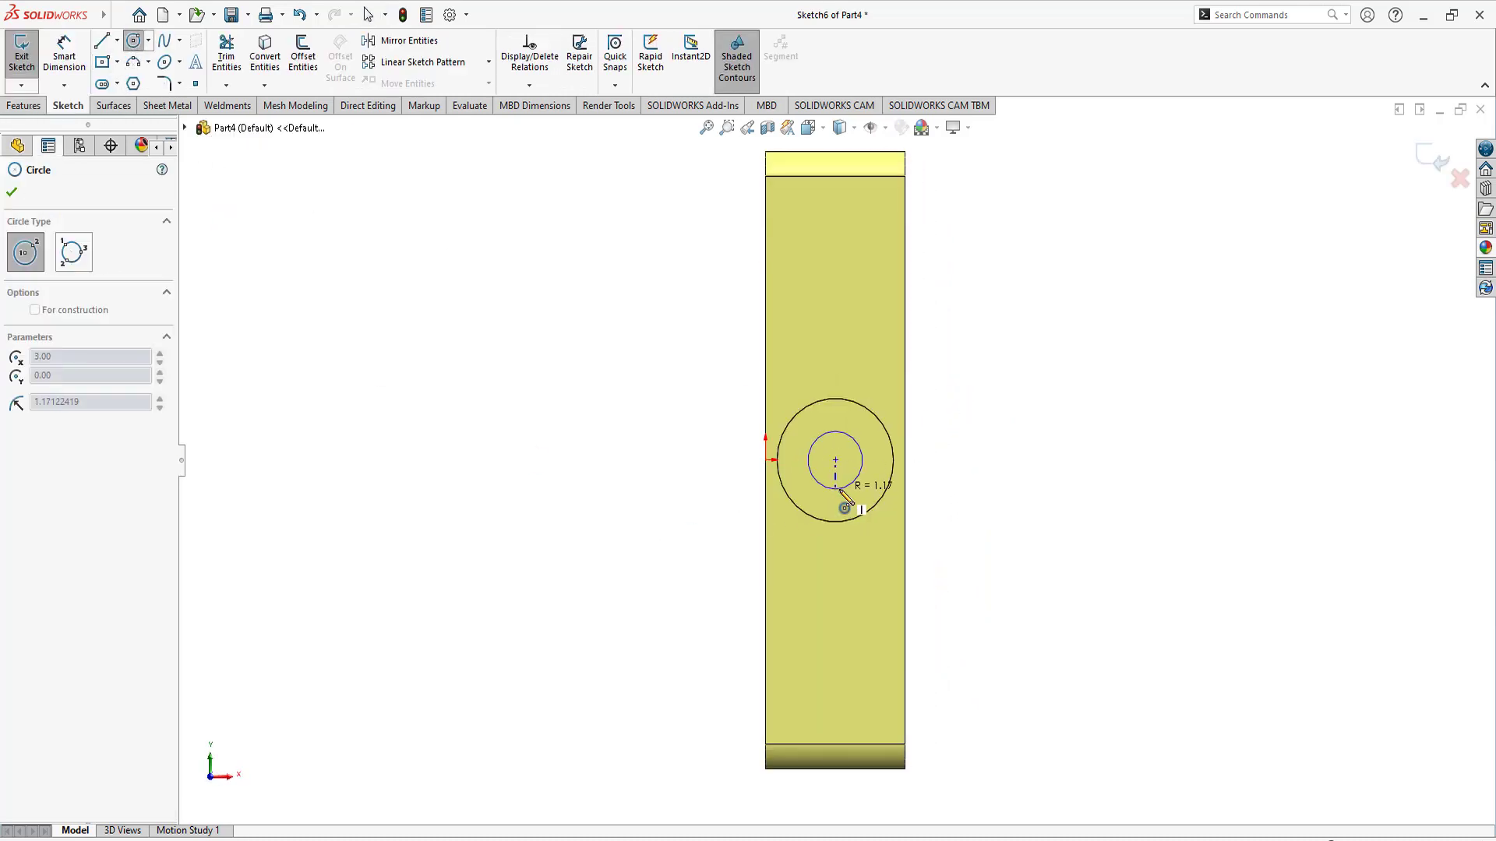
{"action": "right_click", "coordinate": [611, 417]}
{"action": "left_click", "coordinate": [635, 421]}
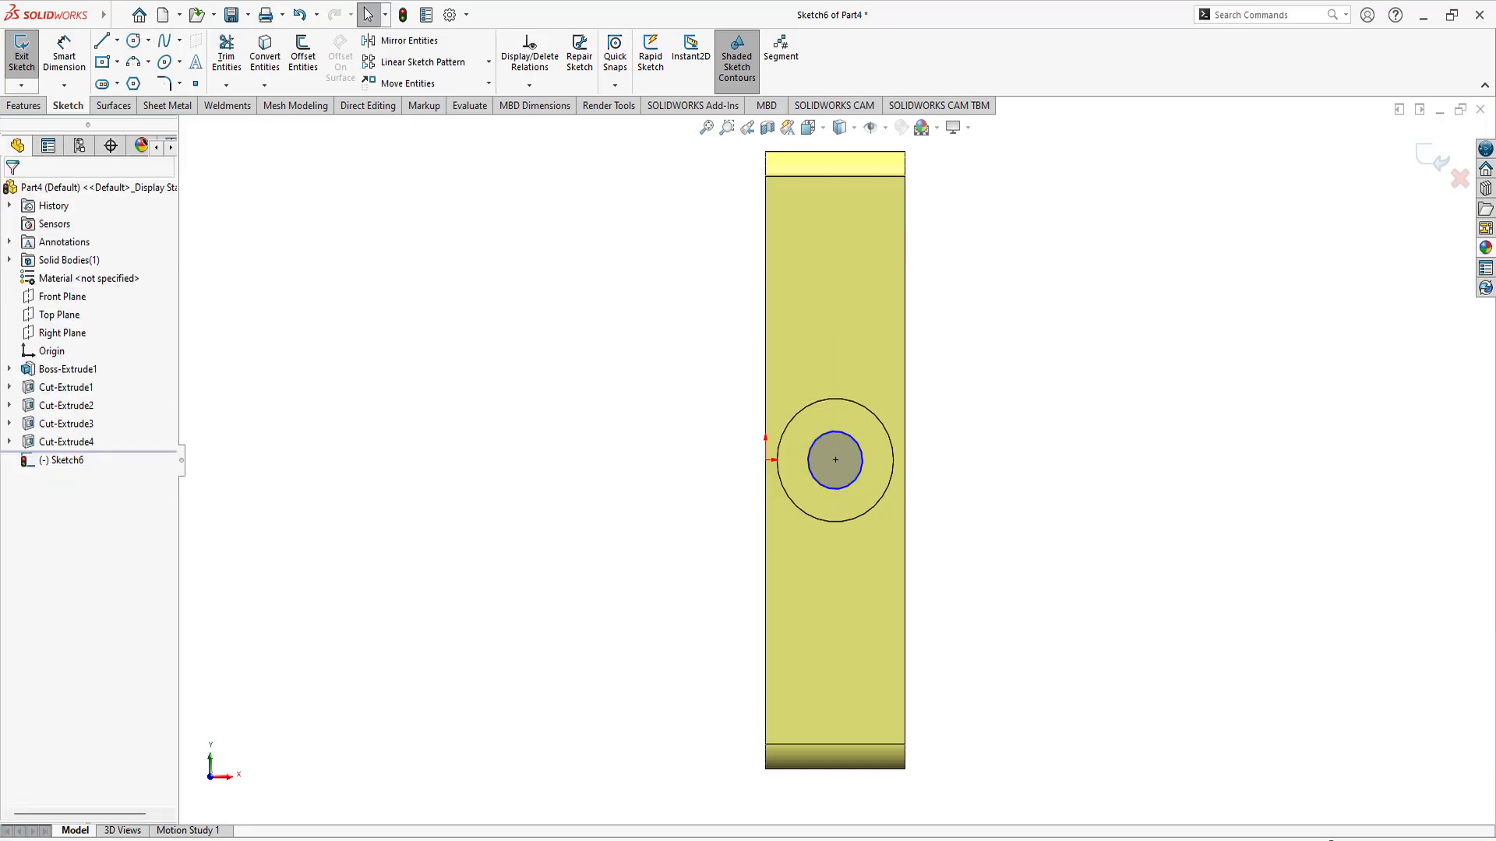
Step: After checking the reference PDF, dimension the inner circle to Ø3 mm
{"action": "left_click", "coordinate": [697, 840]}
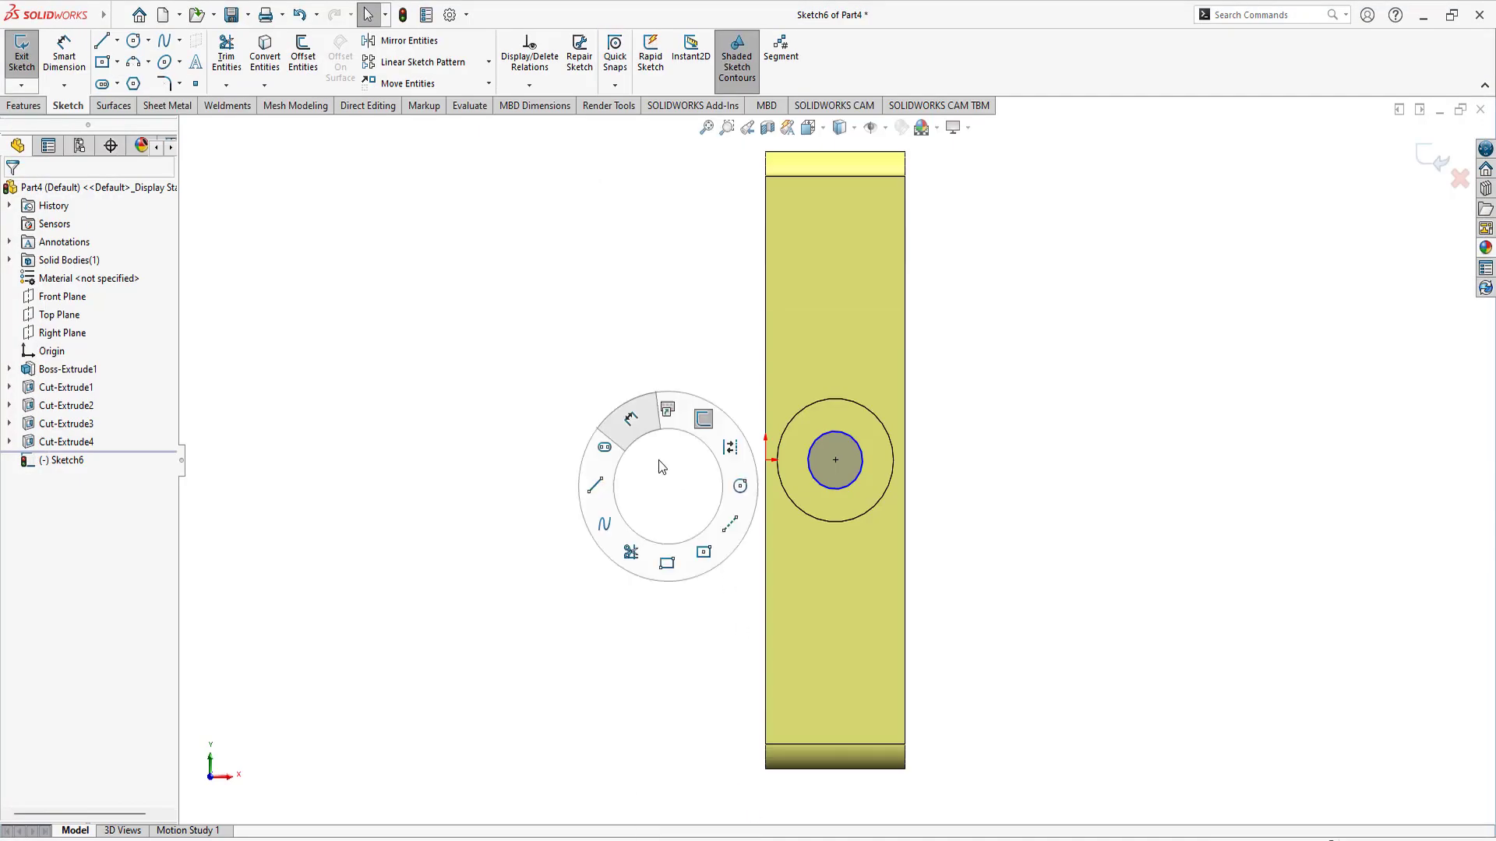
{"action": "right_click_drag", "start_coordinate": [661, 480], "coordinate": [662, 425]}
{"action": "left_click", "coordinate": [830, 488]}
{"action": "left_click", "coordinate": [707, 538]}
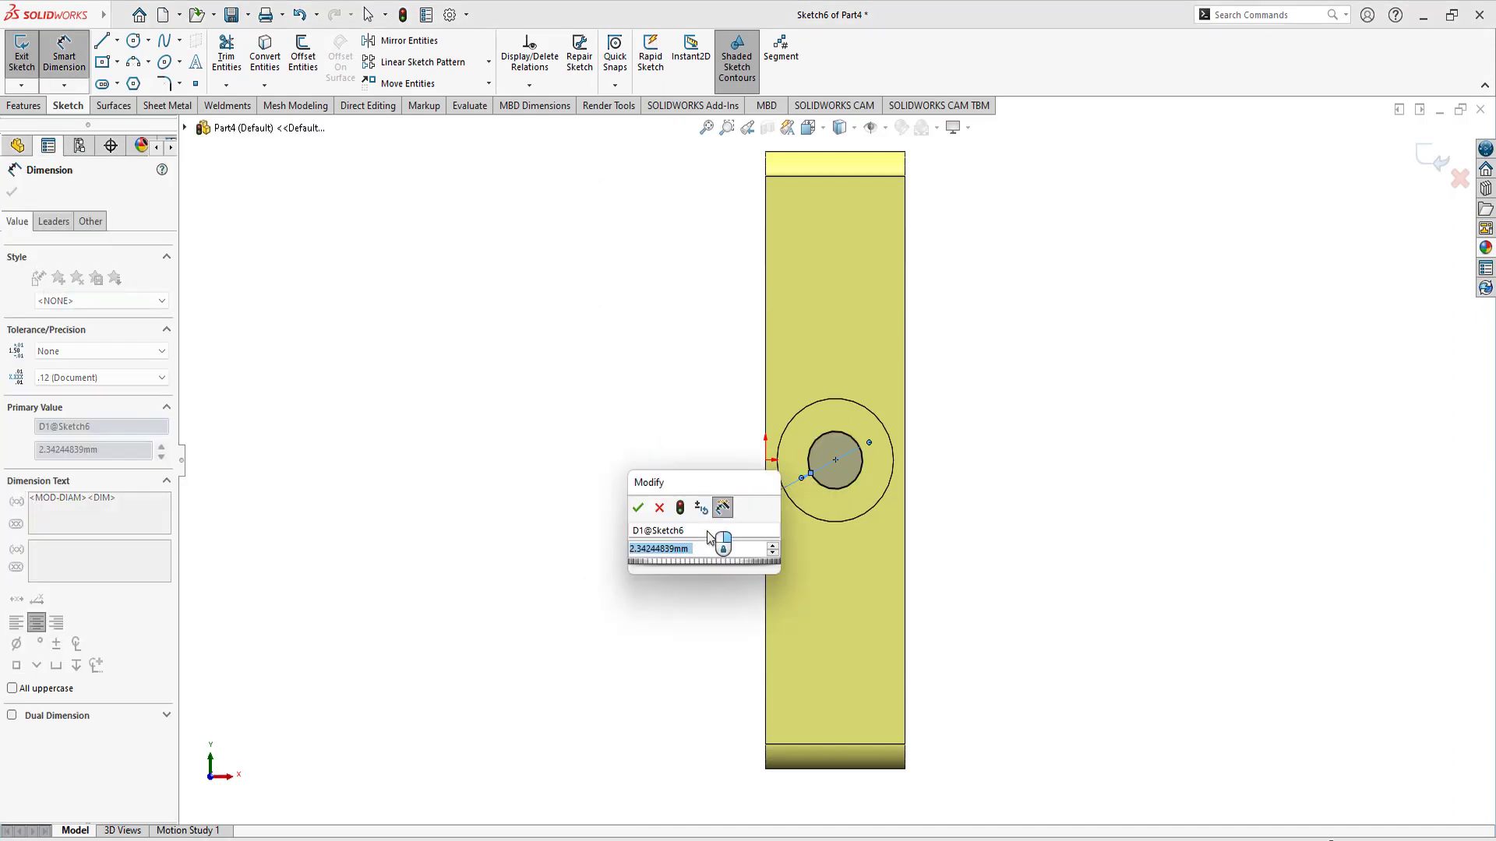
{"action": "type", "text": "3"}
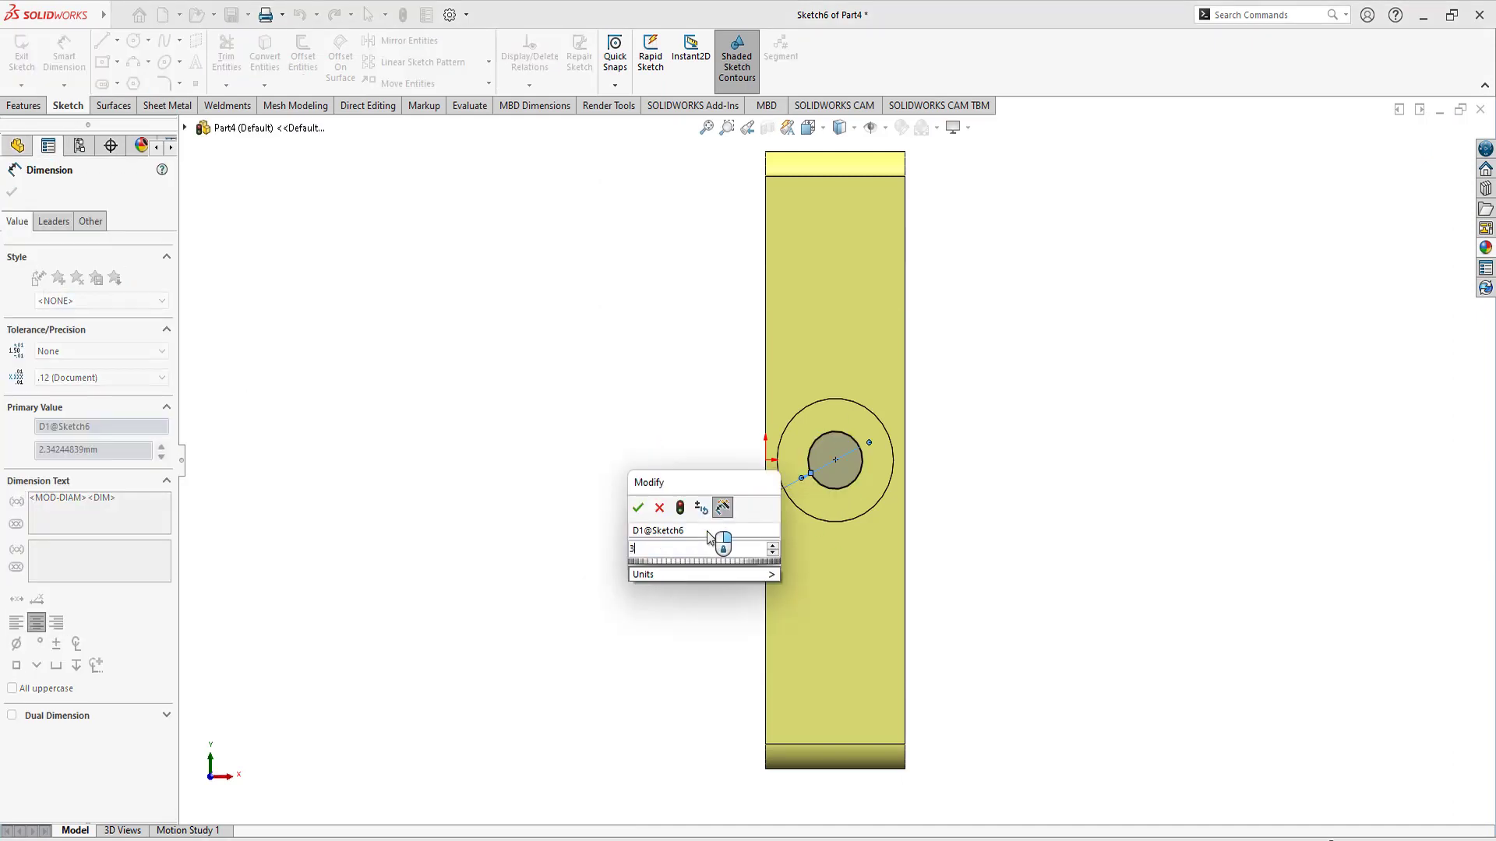
{"action": "key", "text": "Return"}
{"action": "right_click", "coordinate": [590, 563]}
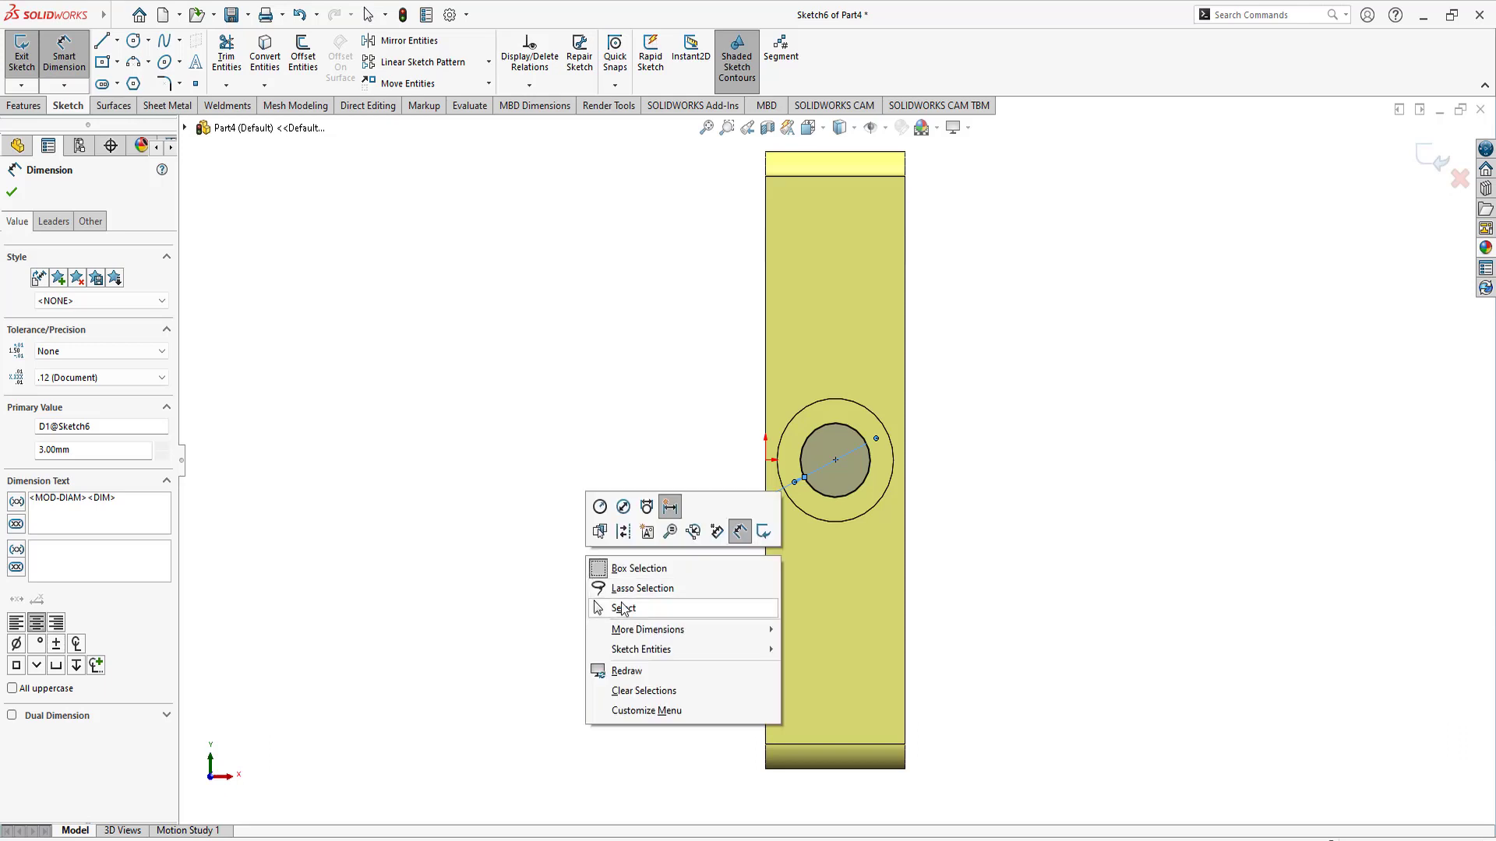
{"action": "left_click", "coordinate": [622, 604]}
Step: Orbit the part to a 3D angle facing the side pocket
{"action": "mouse_move", "coordinate": [622, 605]}
{"action": "middle_mouse_down"}
{"action": "mouse_move", "coordinate": [698, 535]}
{"action": "mouse_move", "coordinate": [629, 577]}
{"action": "middle_mouse_up"}
{"action": "right_click", "coordinate": [550, 498]}
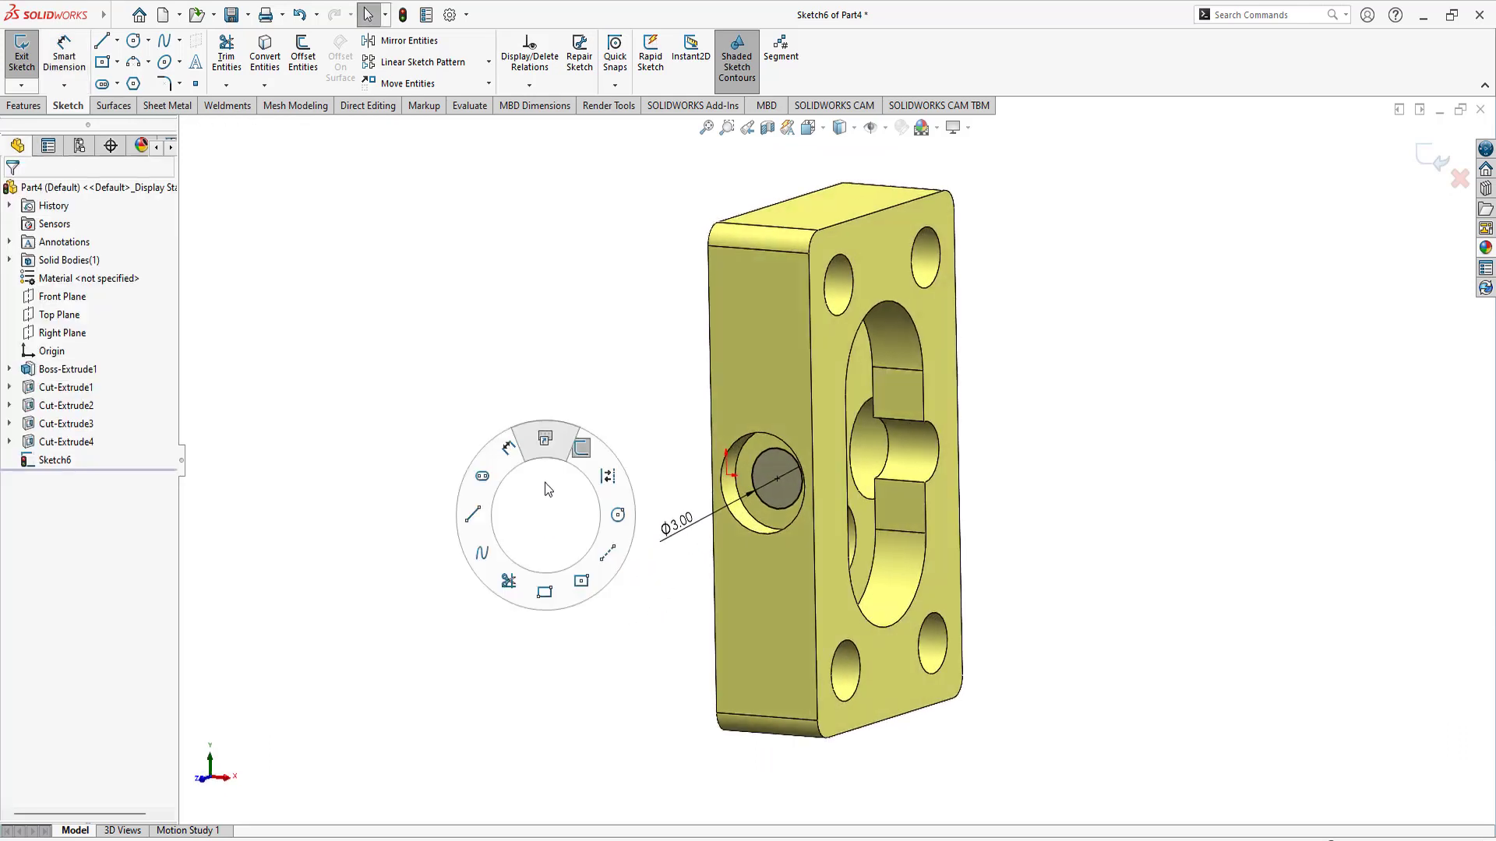
{"action": "key", "text": "s"}
{"action": "key", "text": "Escape"}
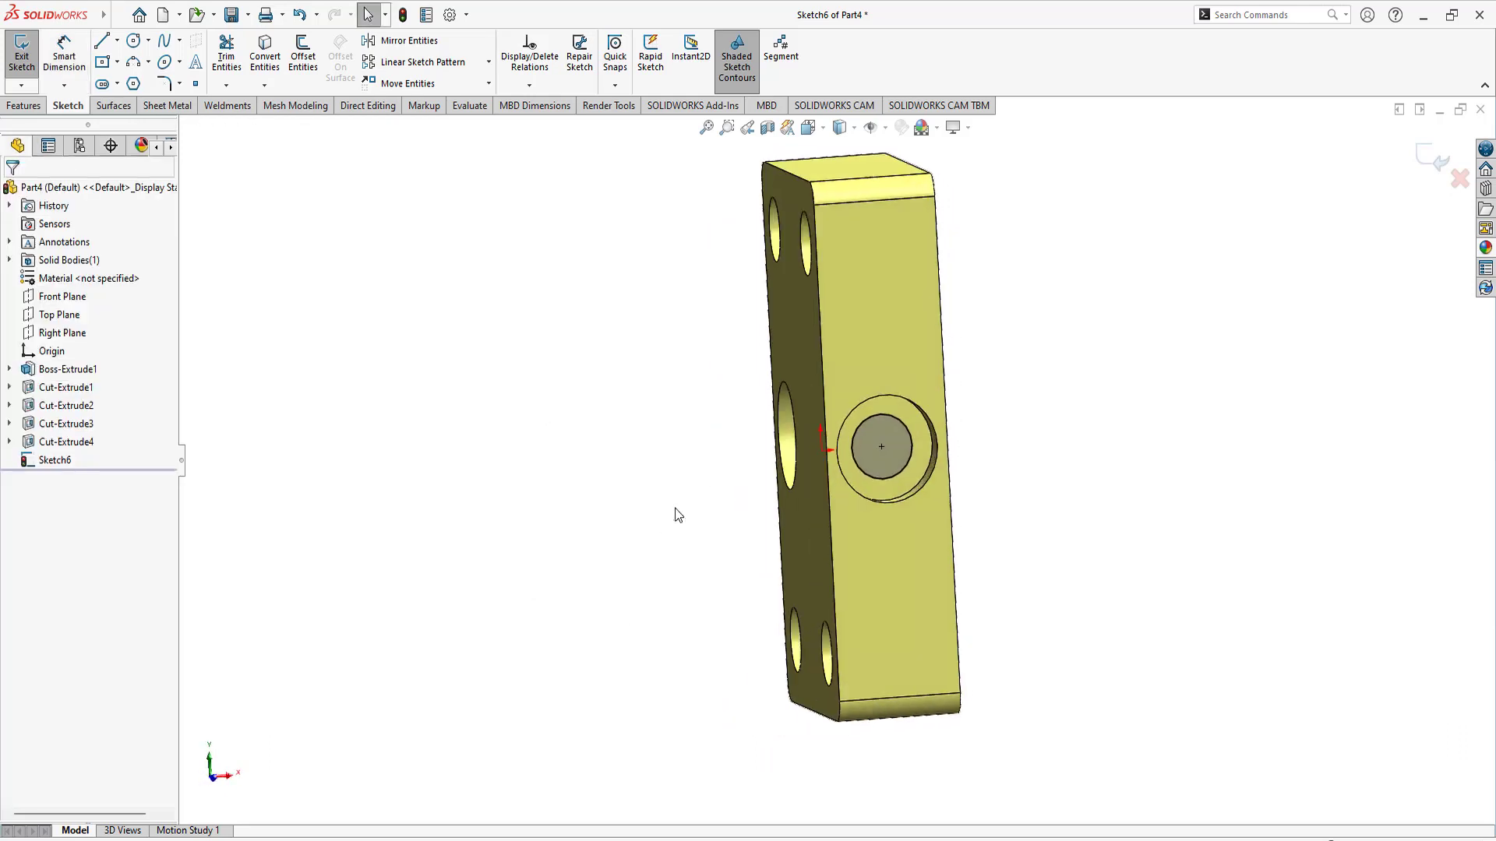
{"action": "mouse_move", "coordinate": [338, 443]}
{"action": "middle_mouse_down"}
{"action": "mouse_move", "coordinate": [437, 441]}
{"action": "mouse_move", "coordinate": [296, 501]}
{"action": "mouse_move", "coordinate": [325, 499]}
{"action": "middle_mouse_up"}
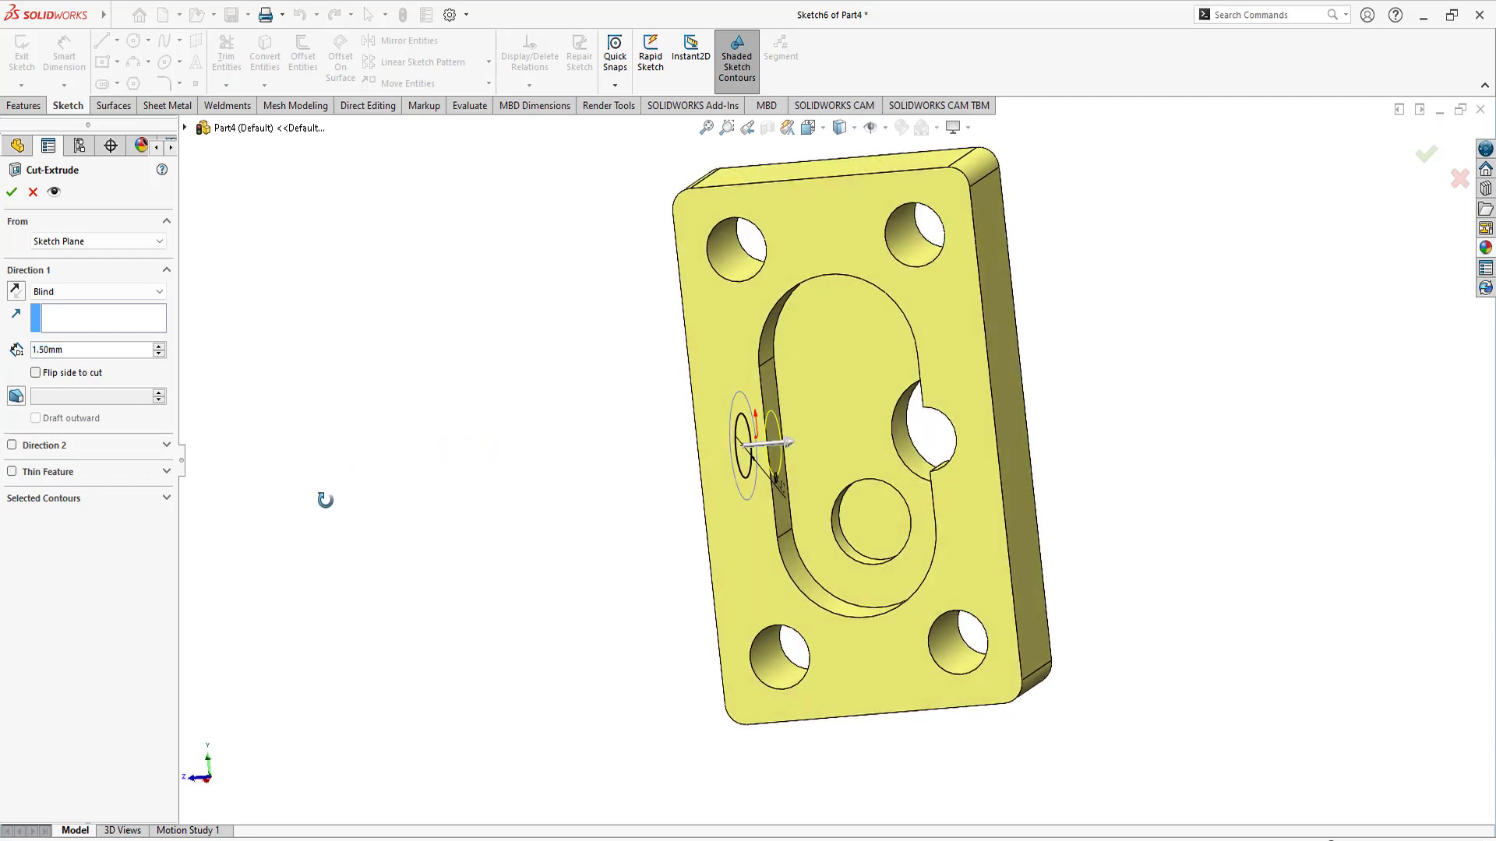
Step: Confirm the counterbore cut and orbit around the part to inspect it
{"action": "left_click", "coordinate": [12, 192]}
{"action": "key", "text": "f"}
{"action": "middle_click_drag", "start_coordinate": [585, 487], "coordinate": [931, 403]}
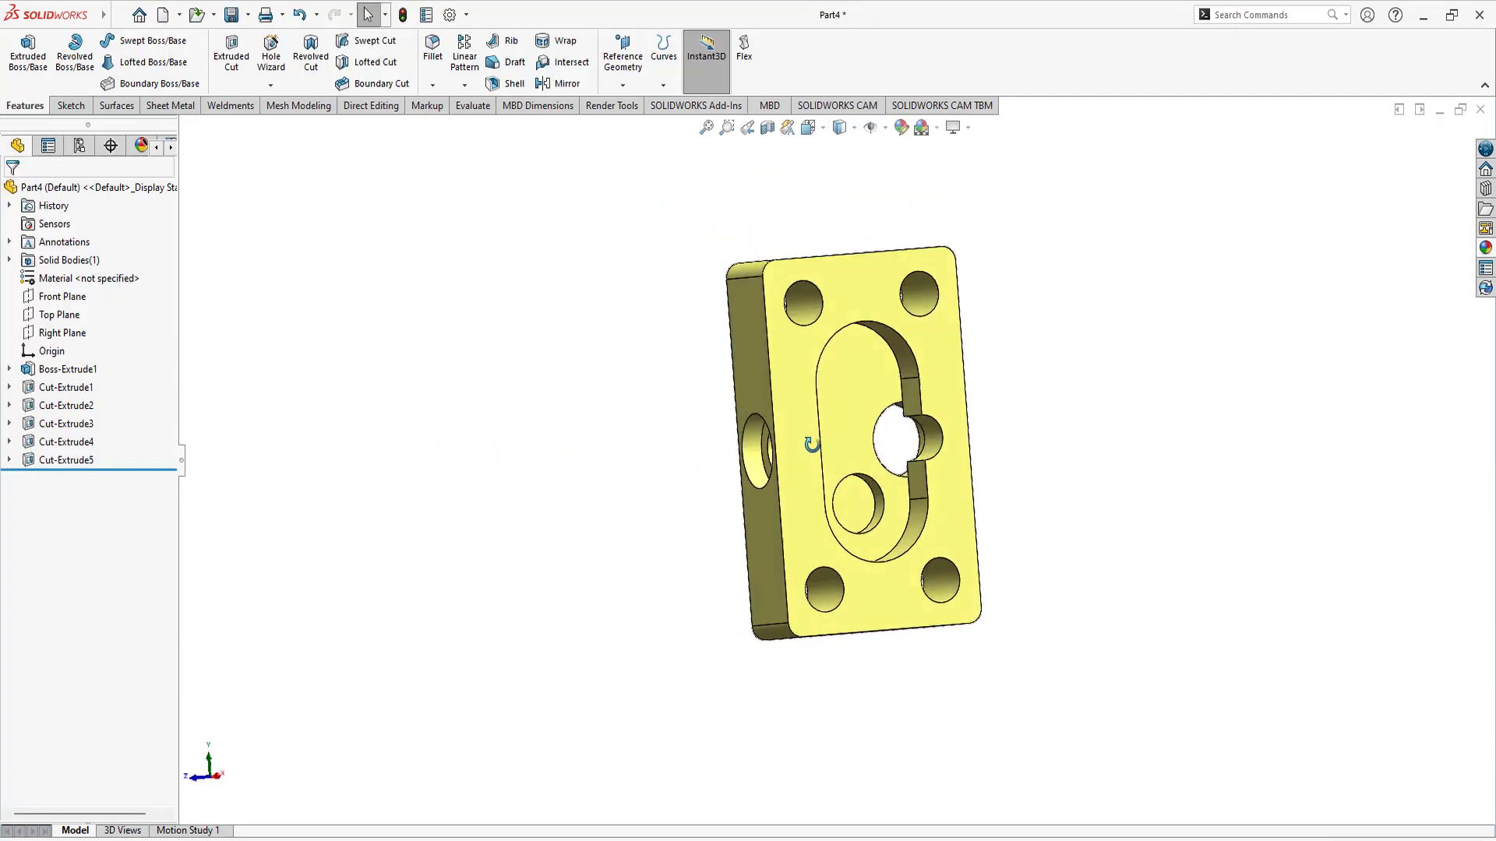
{"action": "scroll", "coordinate": [863, 445], "scroll_direction": "down", "scroll_amount": 3}
{"action": "mouse_move", "coordinate": [863, 445]}
{"action": "middle_mouse_down"}
{"action": "mouse_move", "coordinate": [928, 427]}
{"action": "mouse_move", "coordinate": [617, 500]}
{"action": "mouse_move", "coordinate": [691, 458]}
{"action": "middle_mouse_up"}
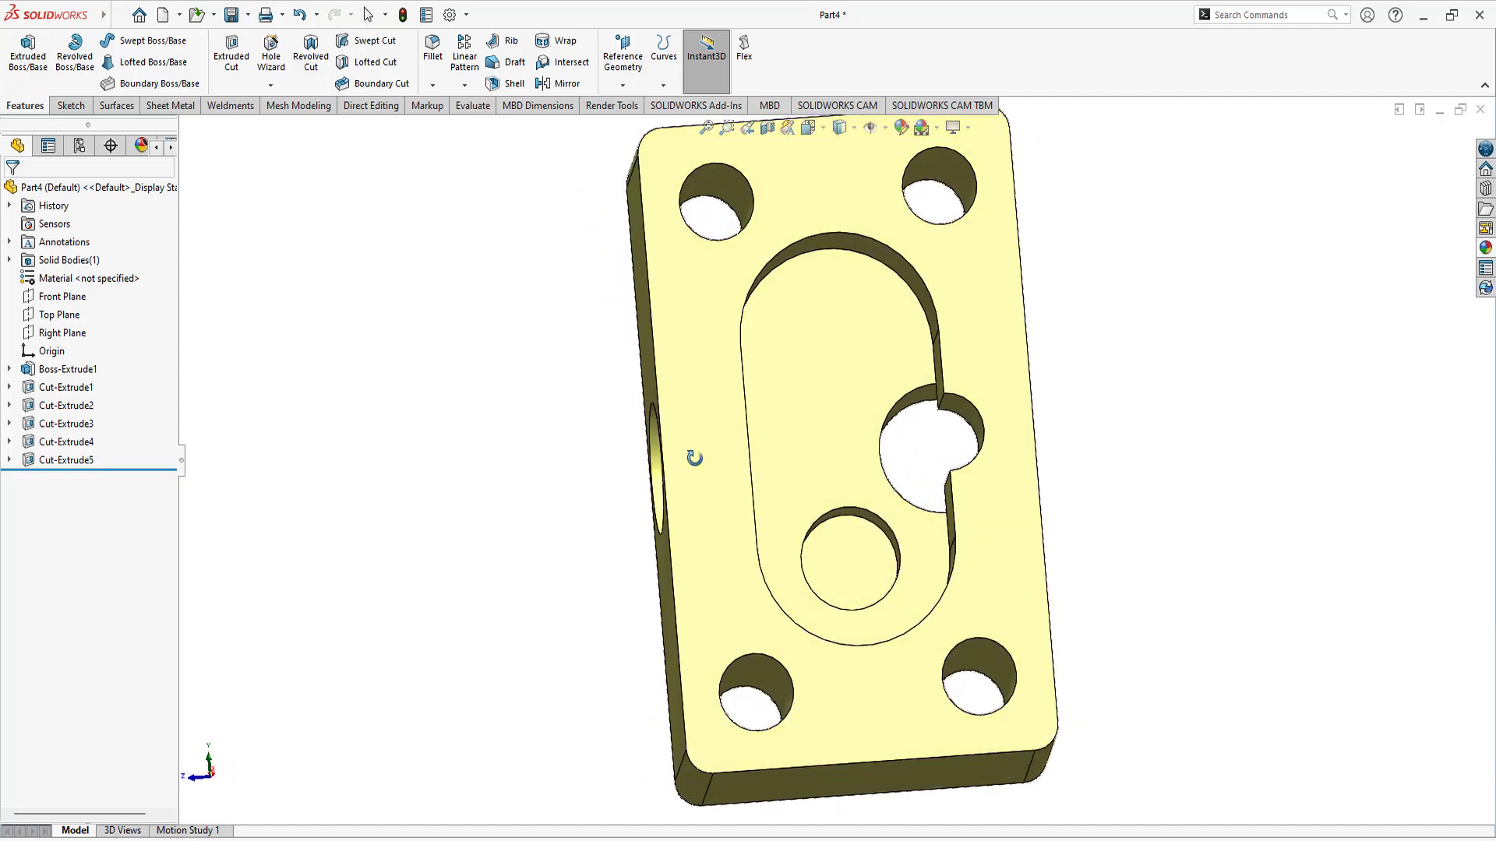
{"action": "scroll", "coordinate": [829, 320], "scroll_direction": "up", "scroll_amount": 2}
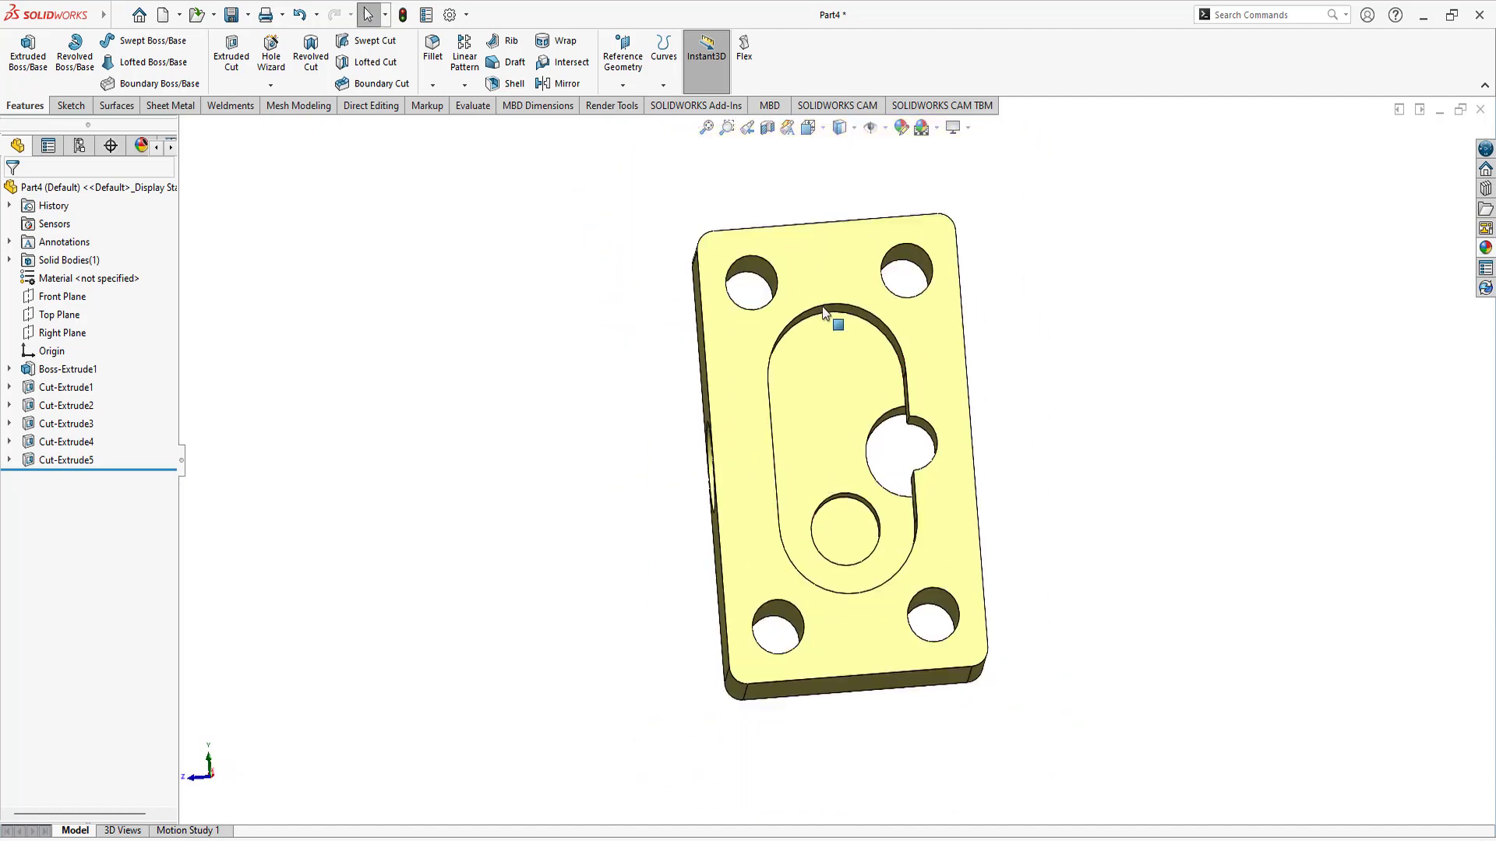
Step: Show the part in Trimetric orientation and save it as Part4.SLDPRT
{"action": "left_click", "coordinate": [809, 127]}
{"action": "left_click", "coordinate": [898, 181]}
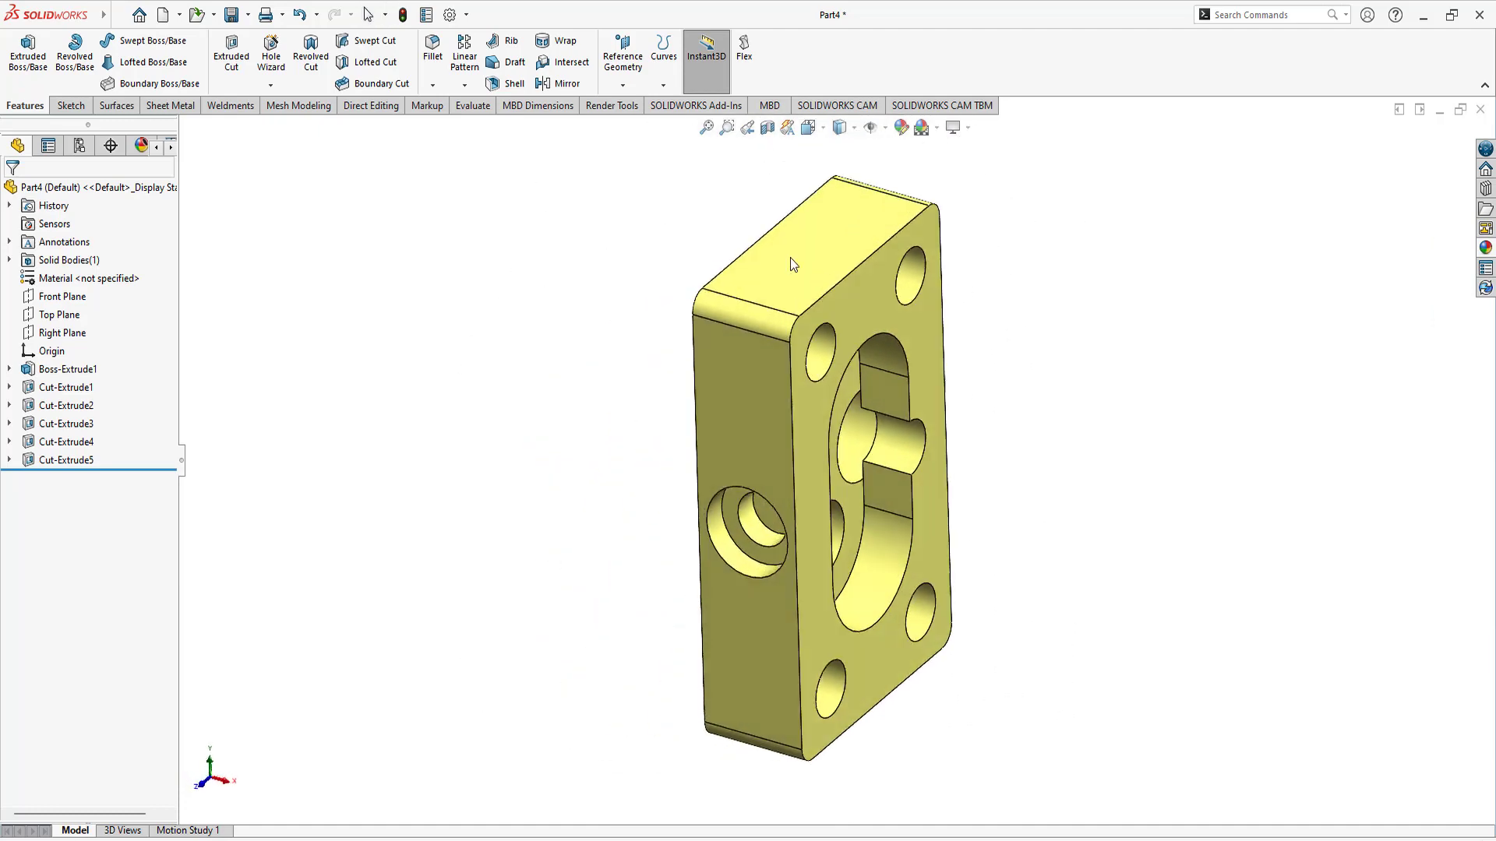
{"action": "key", "text": "ctrl+s"}
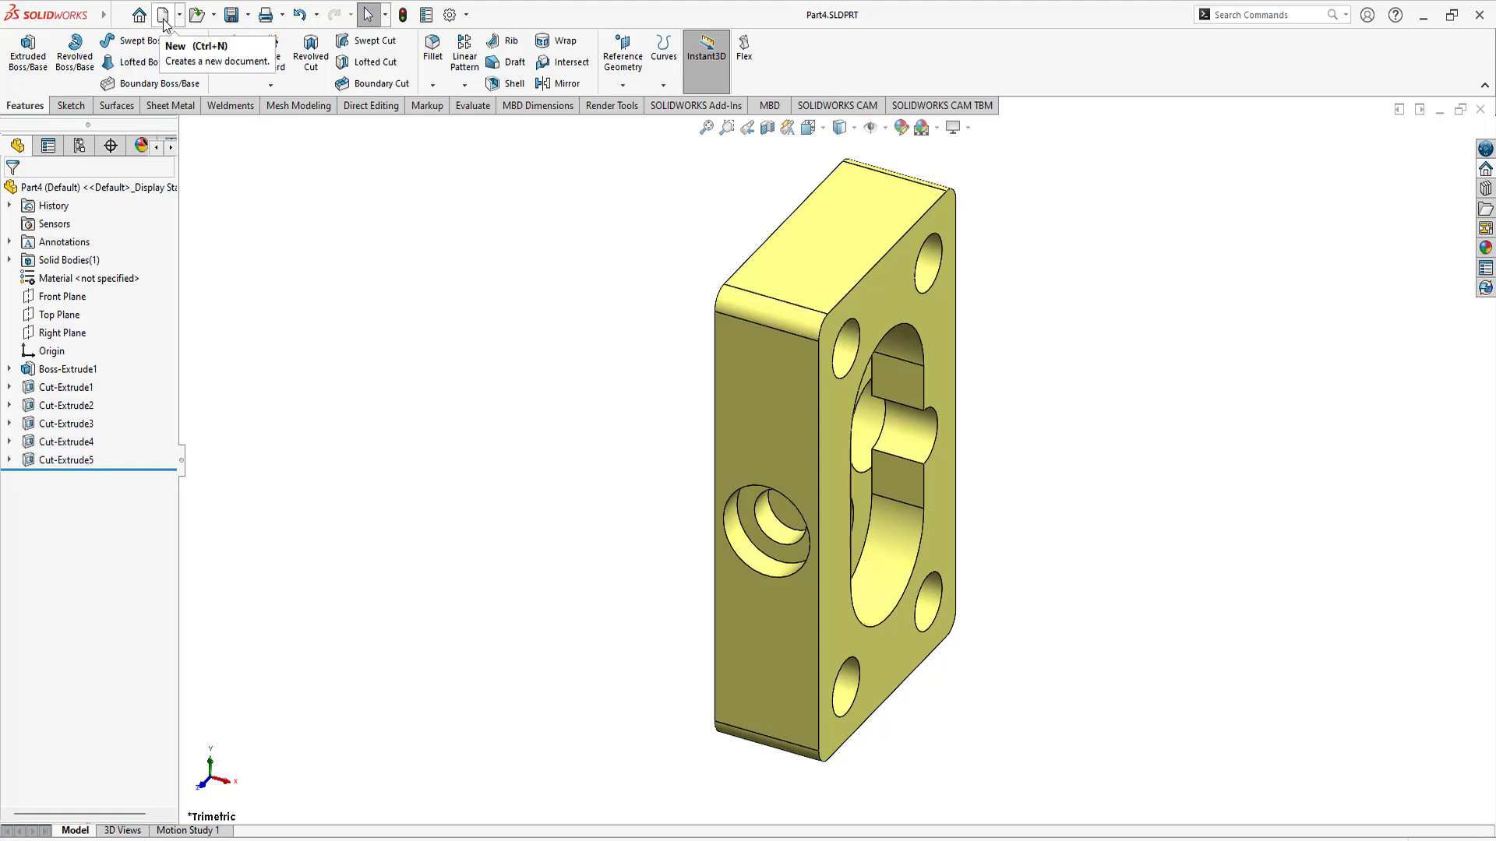
Step: Create a new drawing document from the New menu
{"action": "left_click", "coordinate": [179, 14]}
{"action": "left_click", "coordinate": [226, 60]}
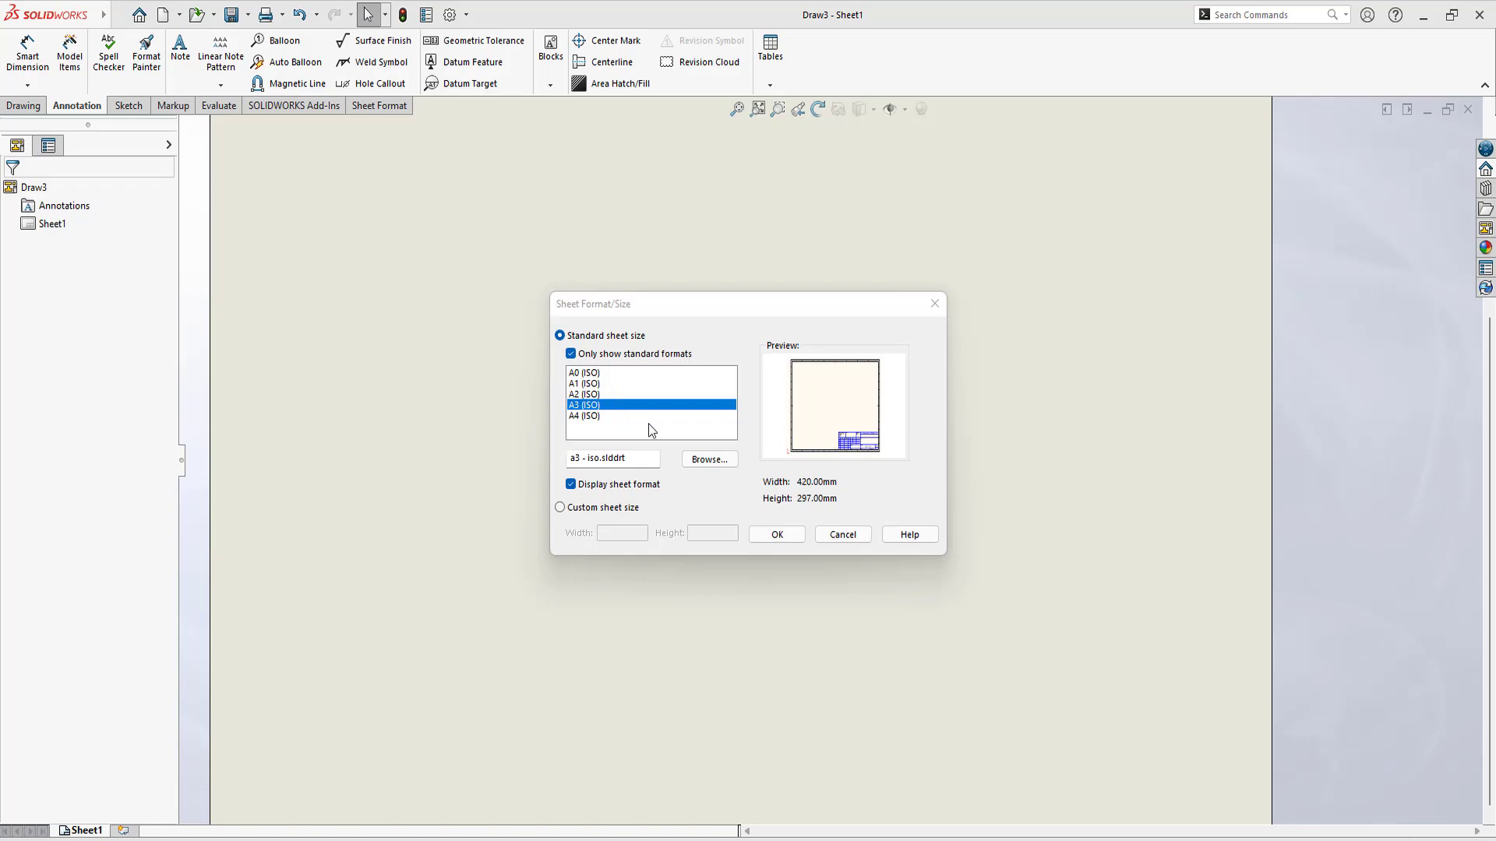
Step: Accept the A3 sheet and place the plate's face view at the sheet's upper right
{"action": "left_click", "coordinate": [783, 534]}
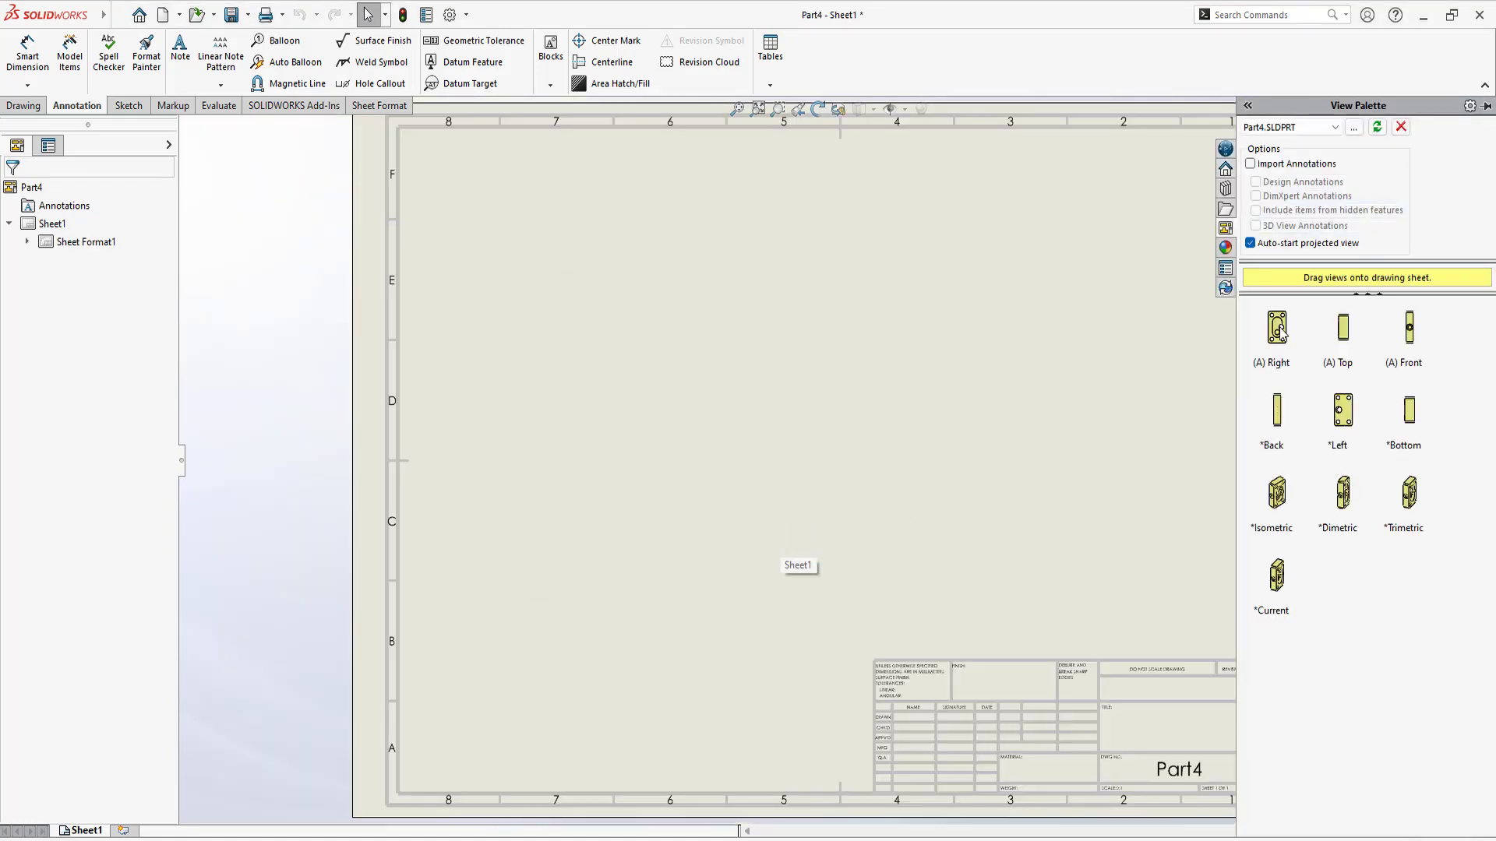
{"action": "left_click_drag", "start_coordinate": [1281, 332], "coordinate": [1188, 249]}
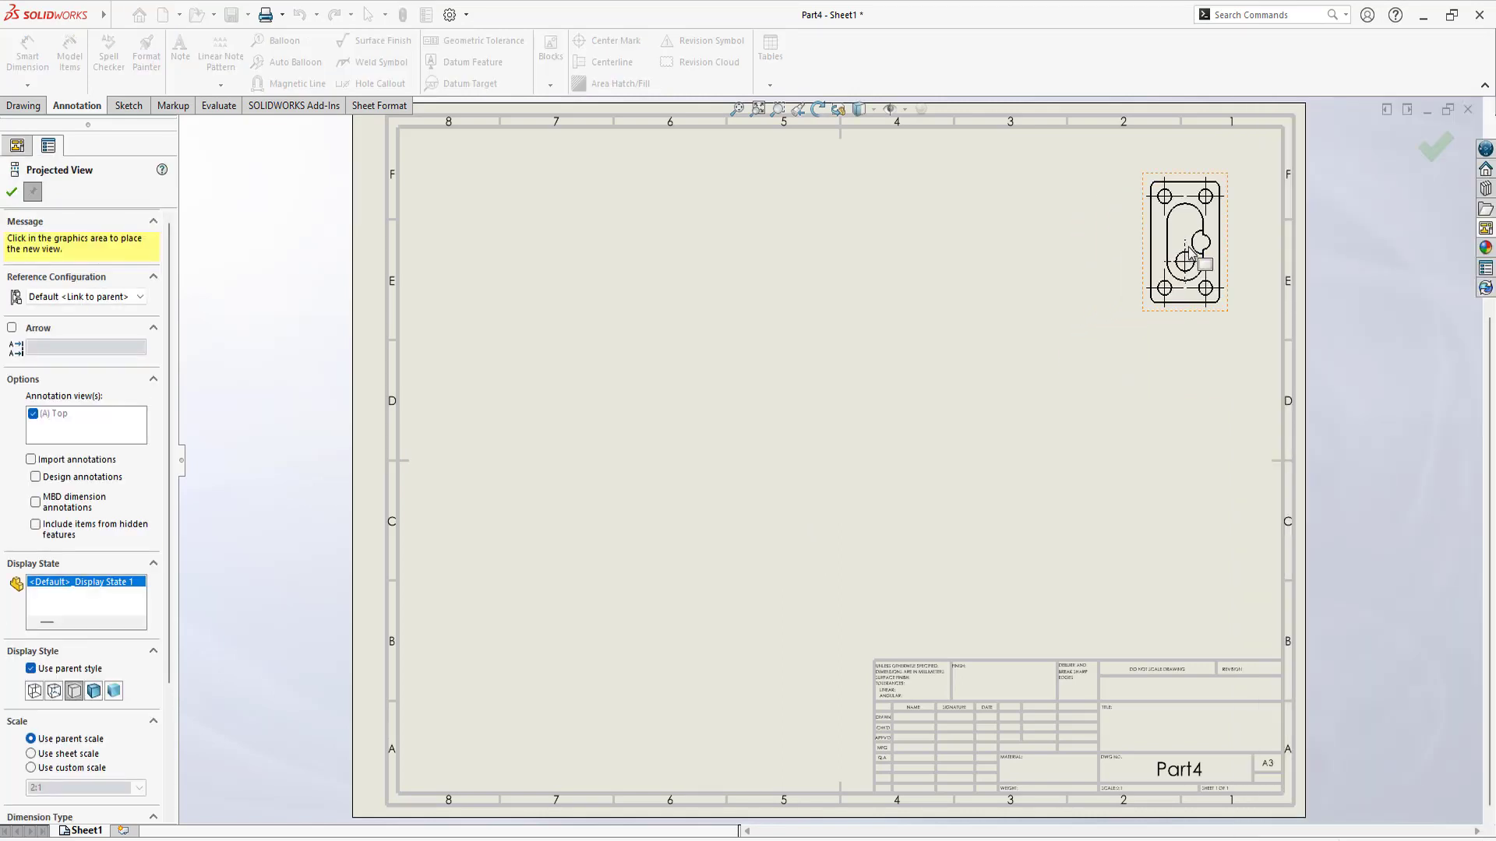
{"action": "left_click", "coordinate": [12, 193]}
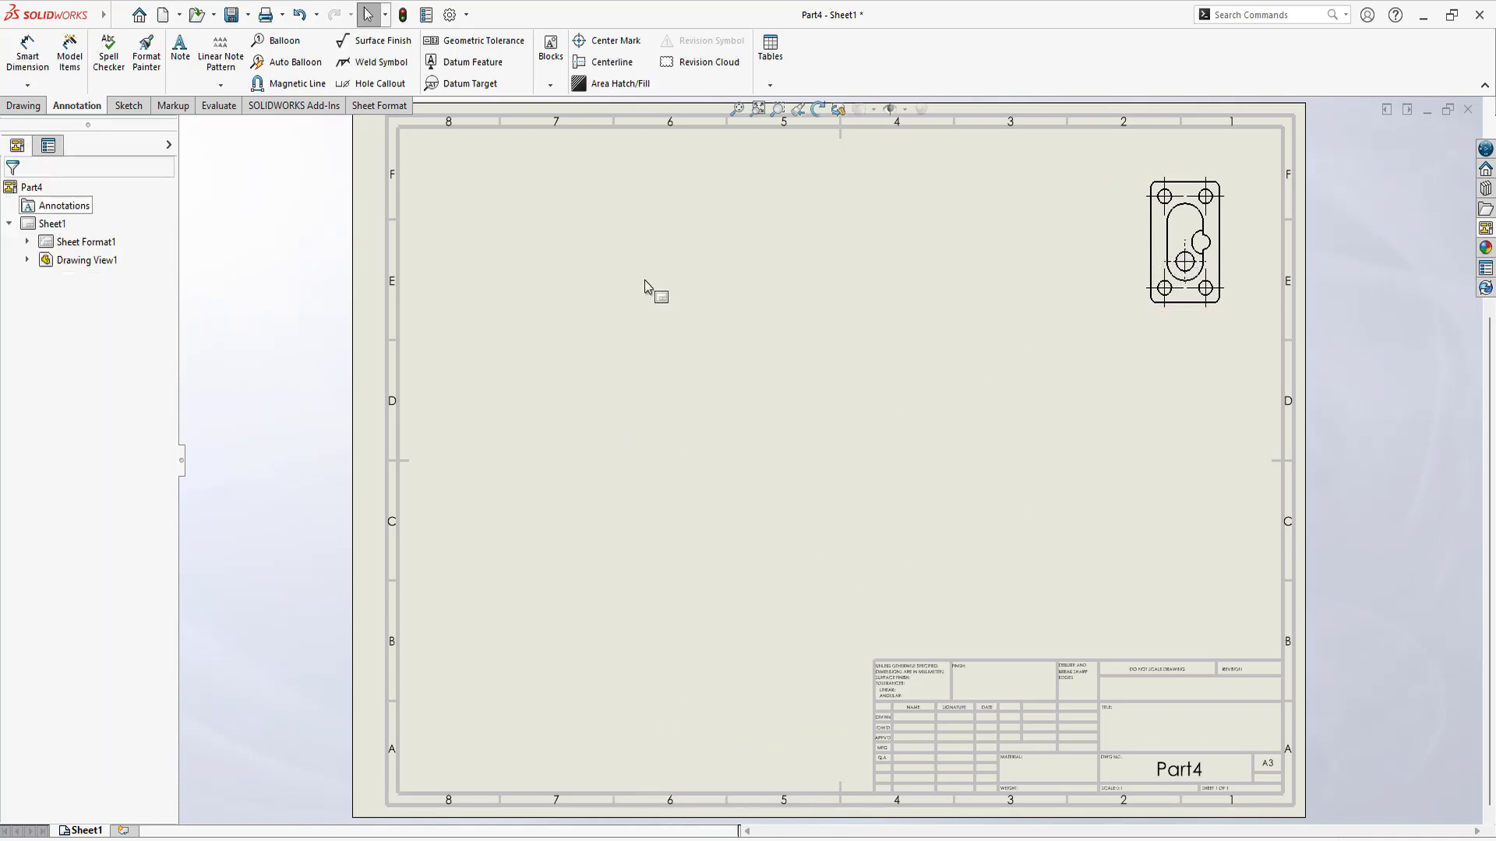
{"action": "left_click", "coordinate": [1183, 313]}
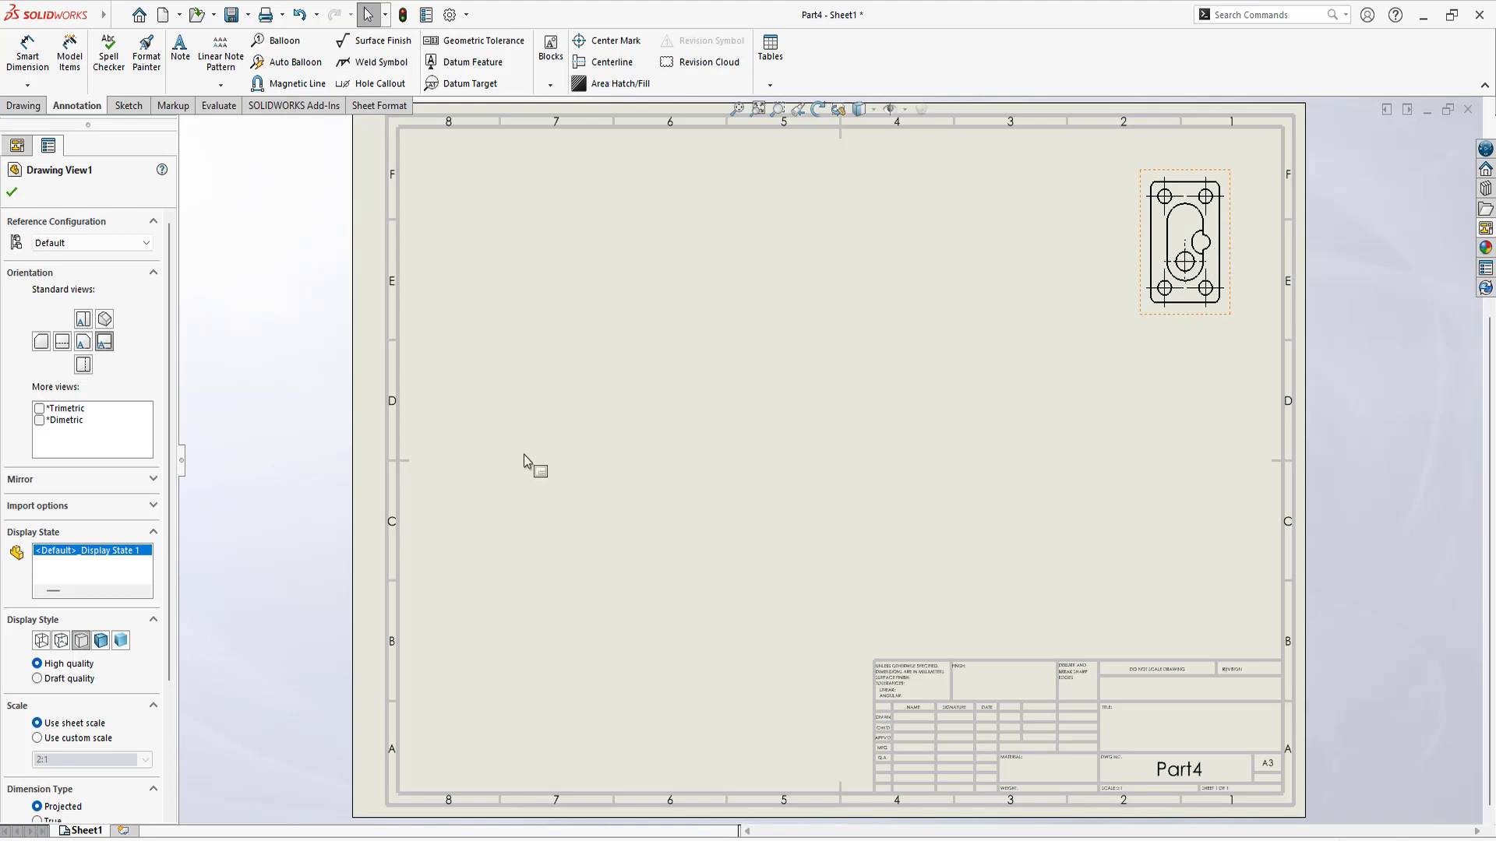
Step: Show hidden lines as dashed and switch Drawing View1 to a custom scale
{"action": "left_click", "coordinate": [60, 643]}
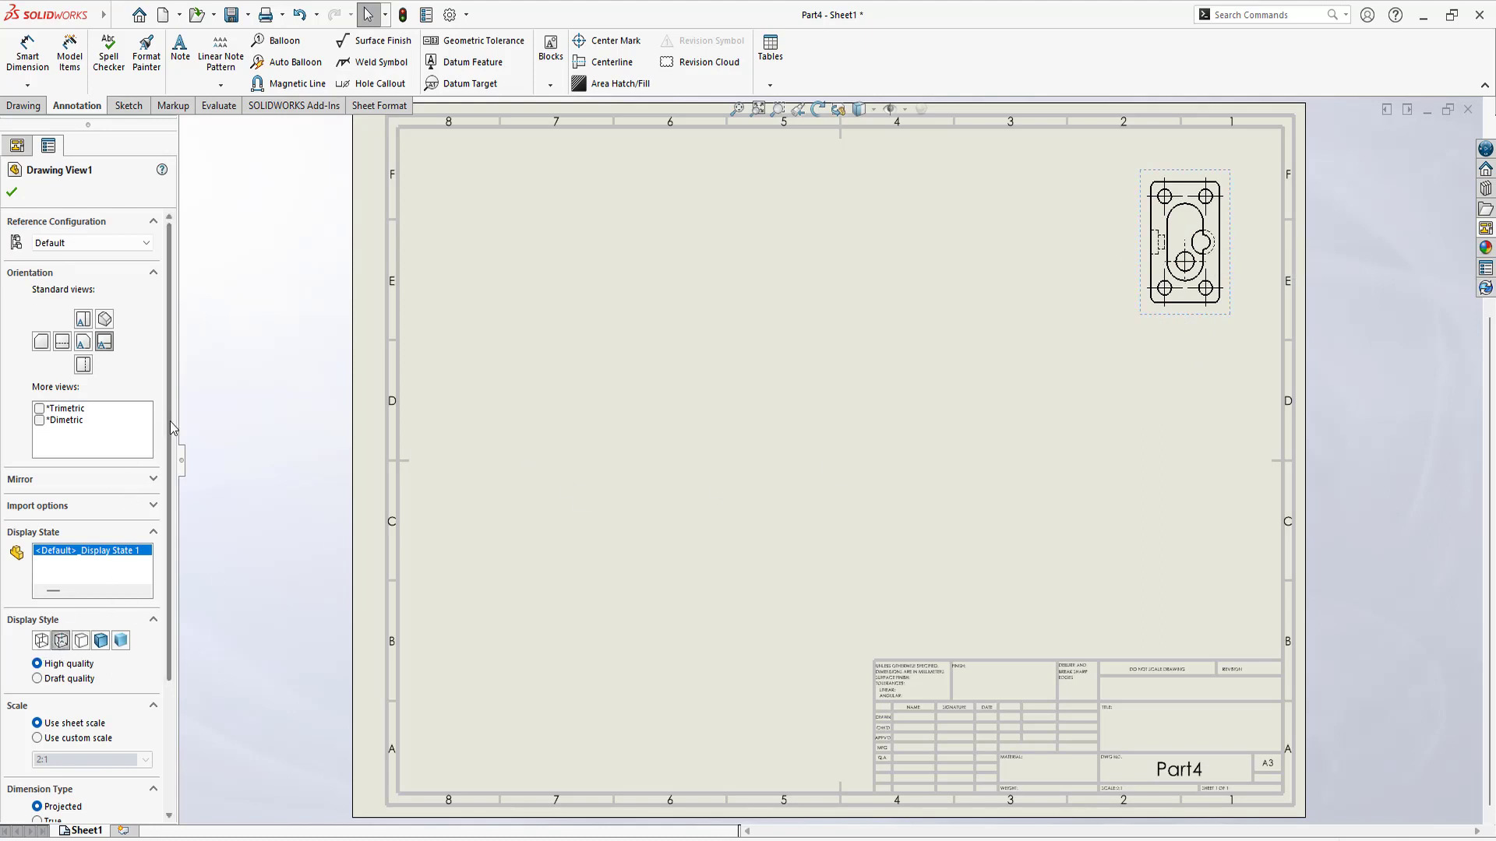
{"action": "left_click_drag", "start_coordinate": [169, 428], "coordinate": [170, 557]}
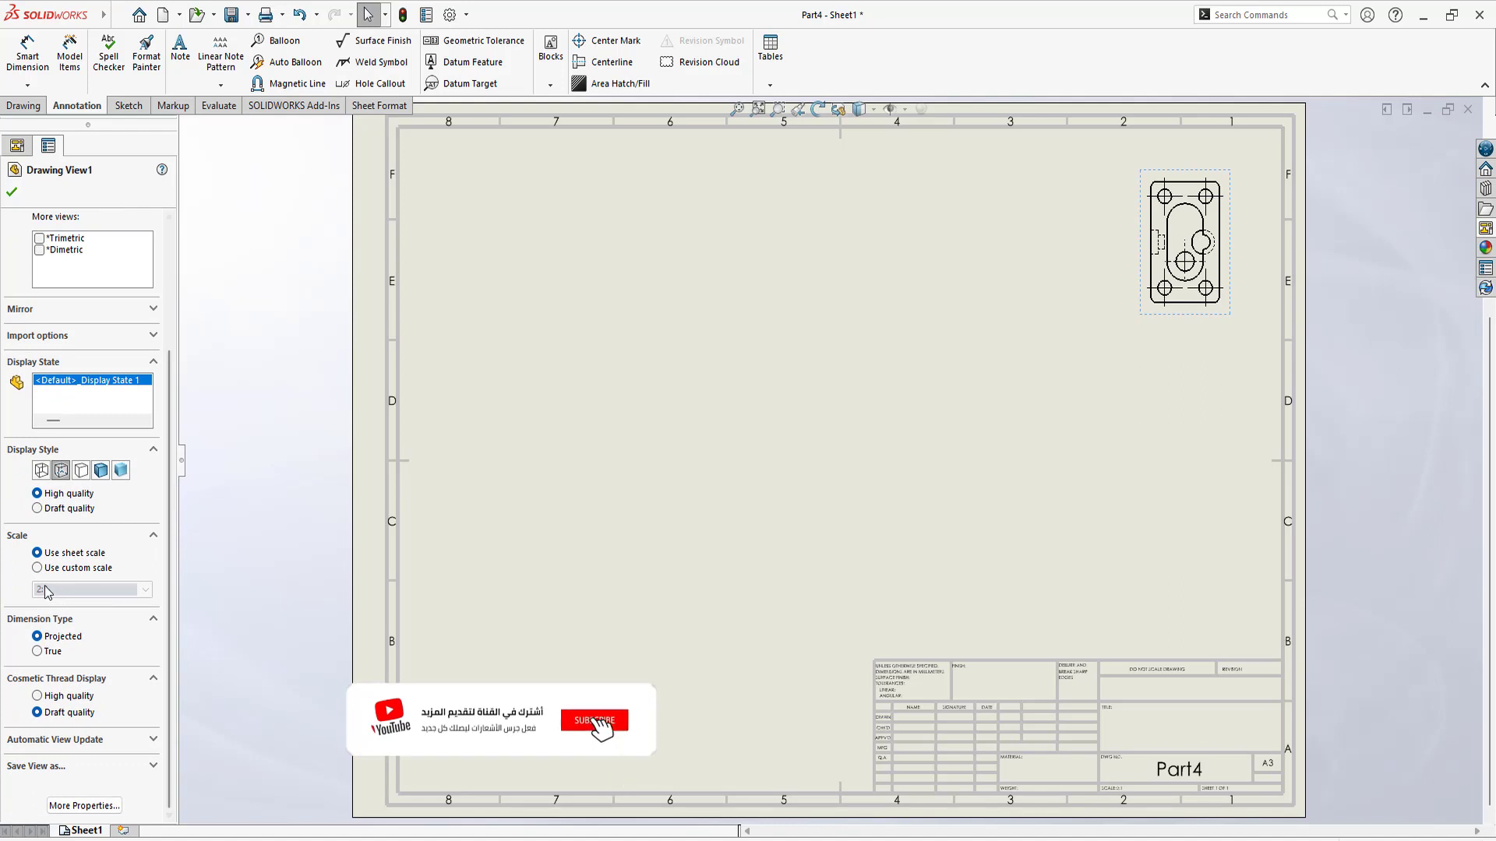
{"action": "left_click", "coordinate": [37, 569]}
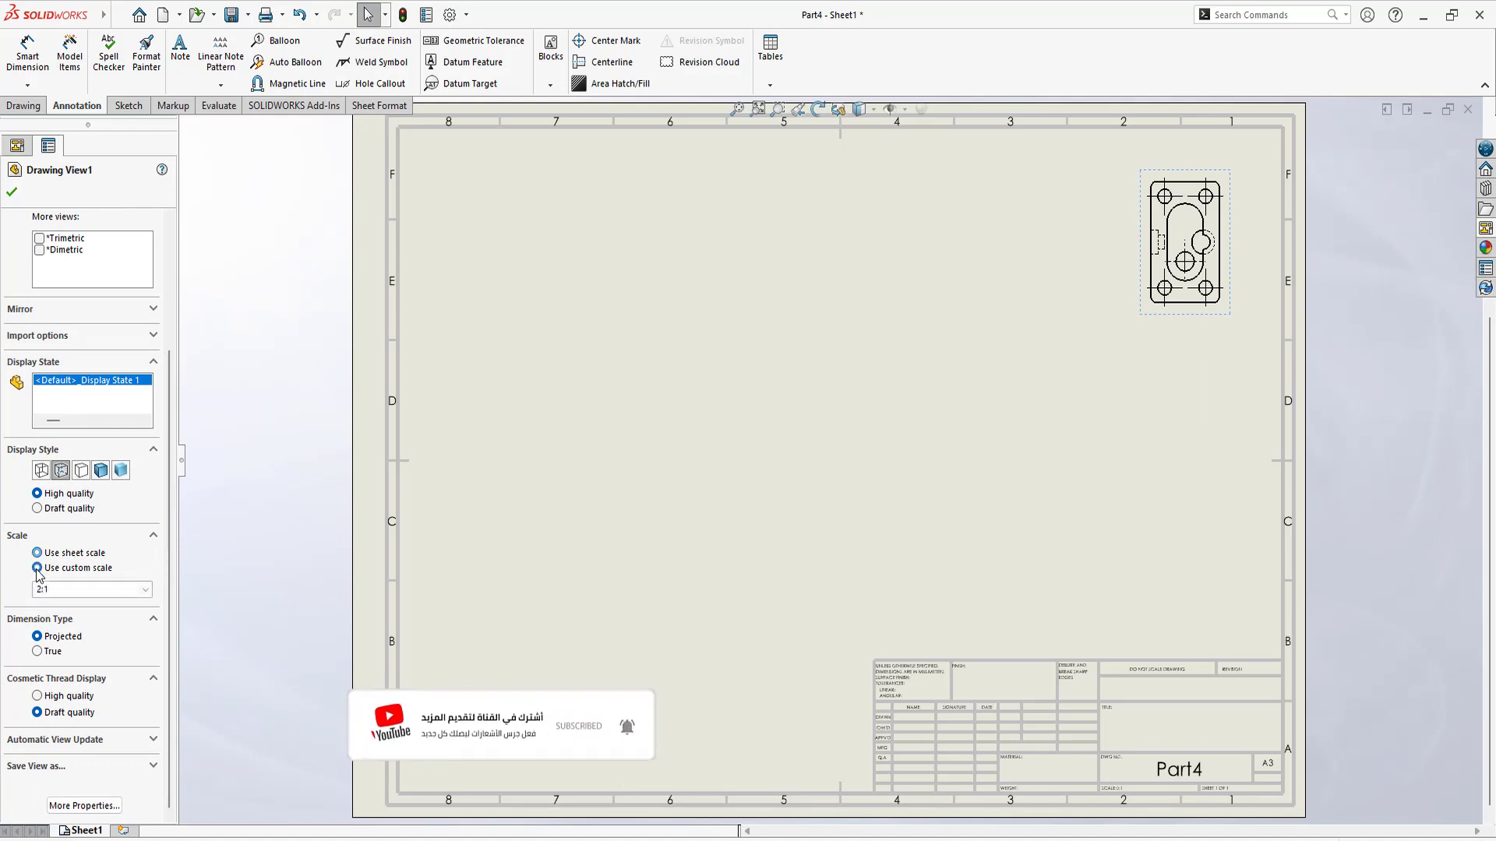
{"action": "left_click", "coordinate": [145, 590]}
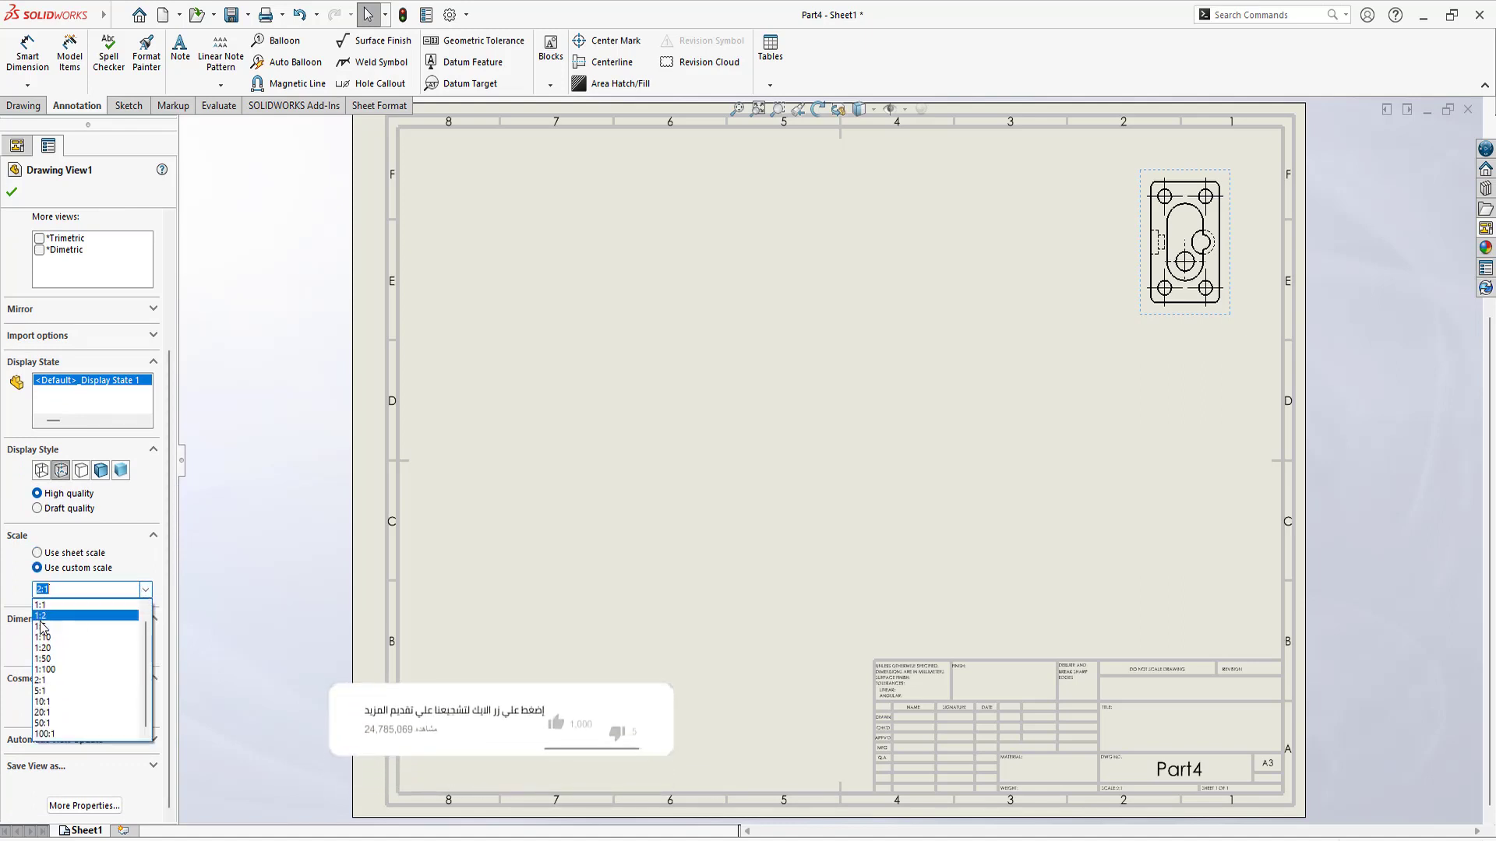
{"action": "left_click", "coordinate": [41, 606]}
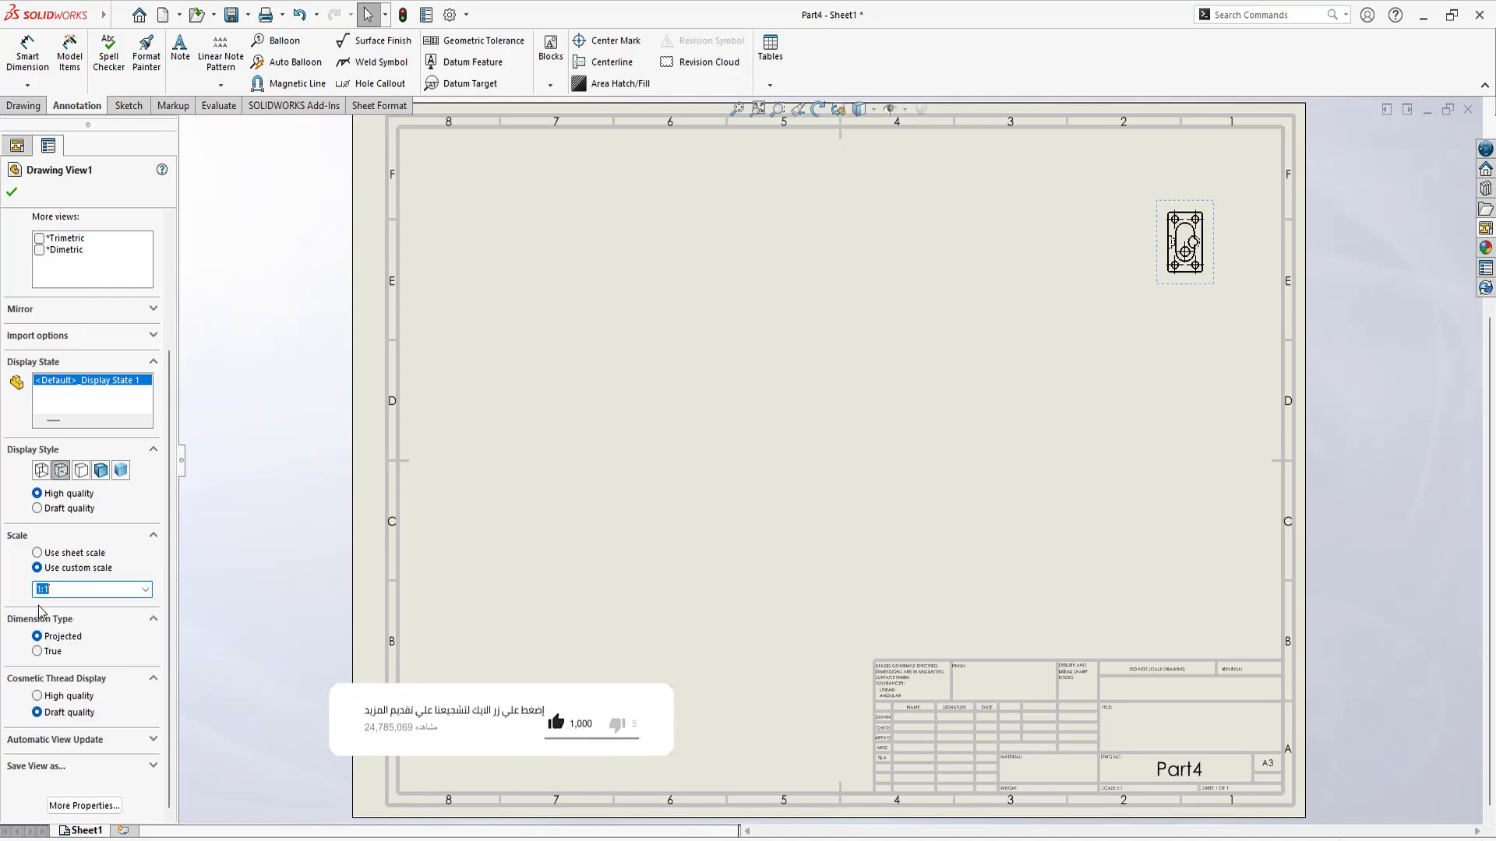
{"action": "left_click", "coordinate": [145, 590]}
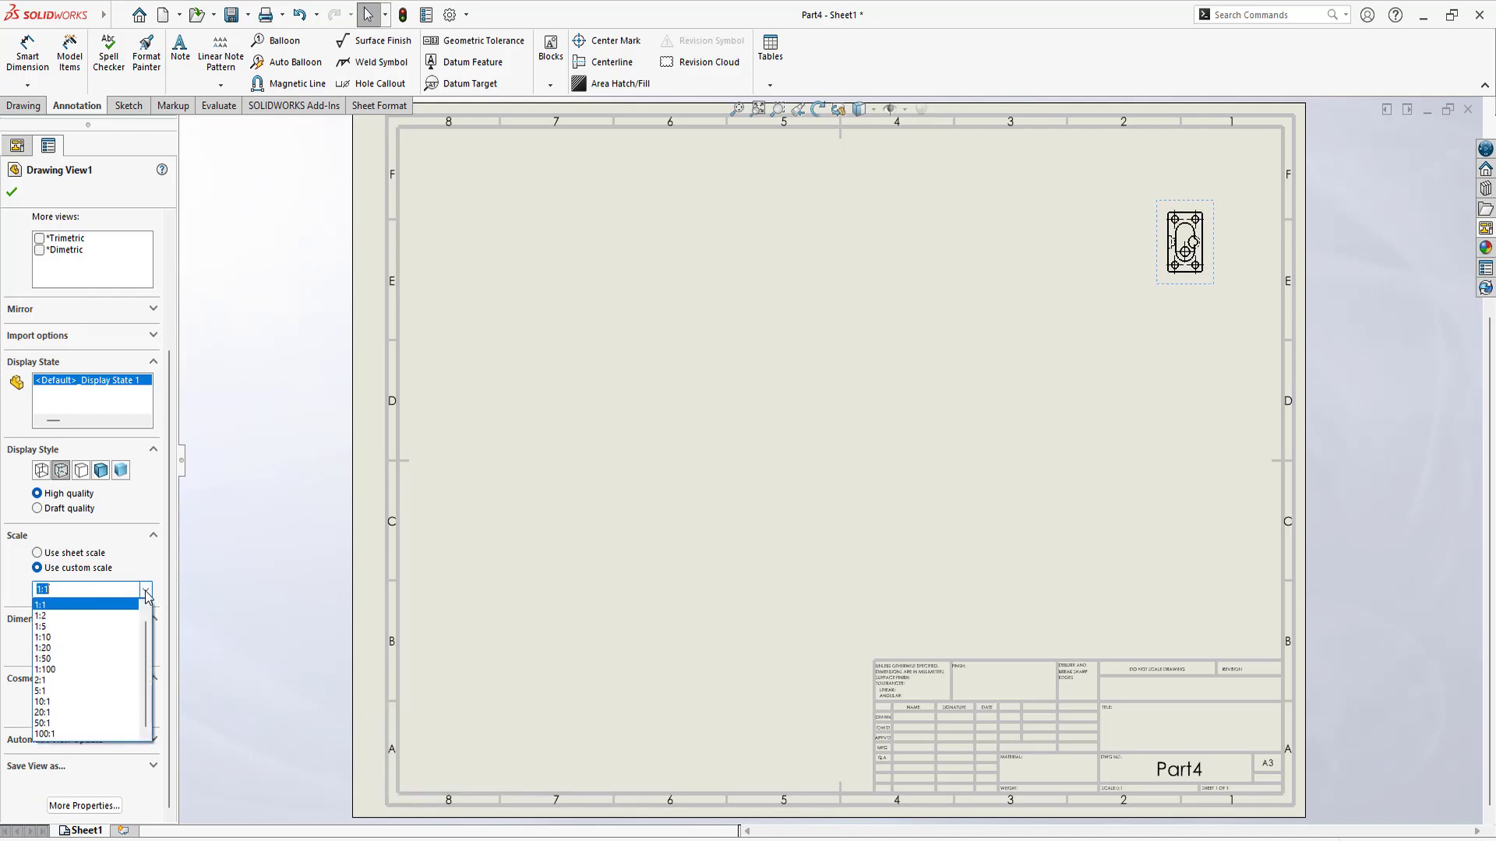
{"action": "left_click", "coordinate": [41, 593]}
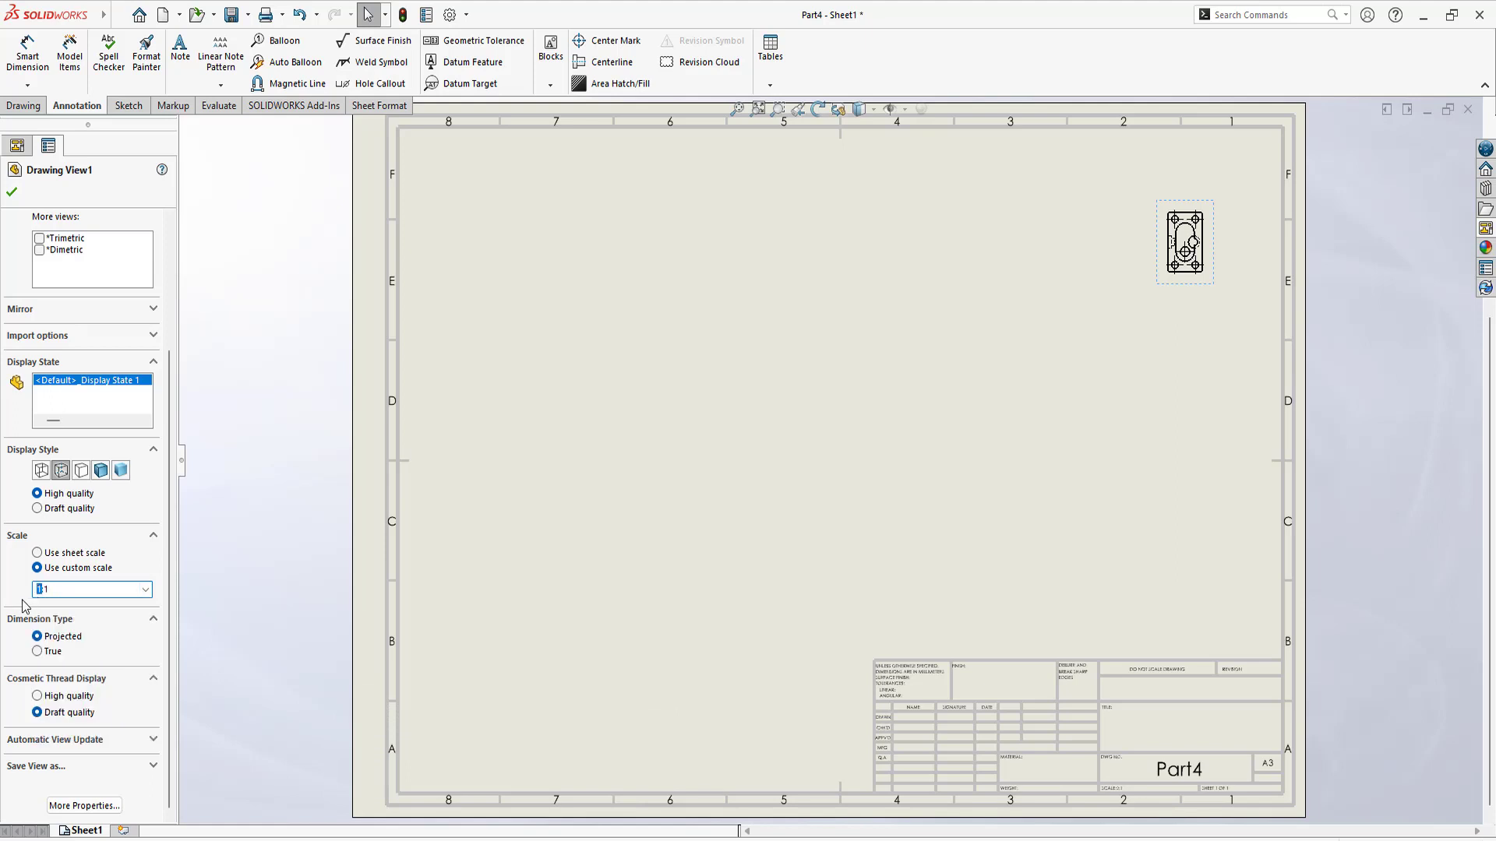
{"action": "type", "text": "3"}
{"action": "key", "text": "Return"}
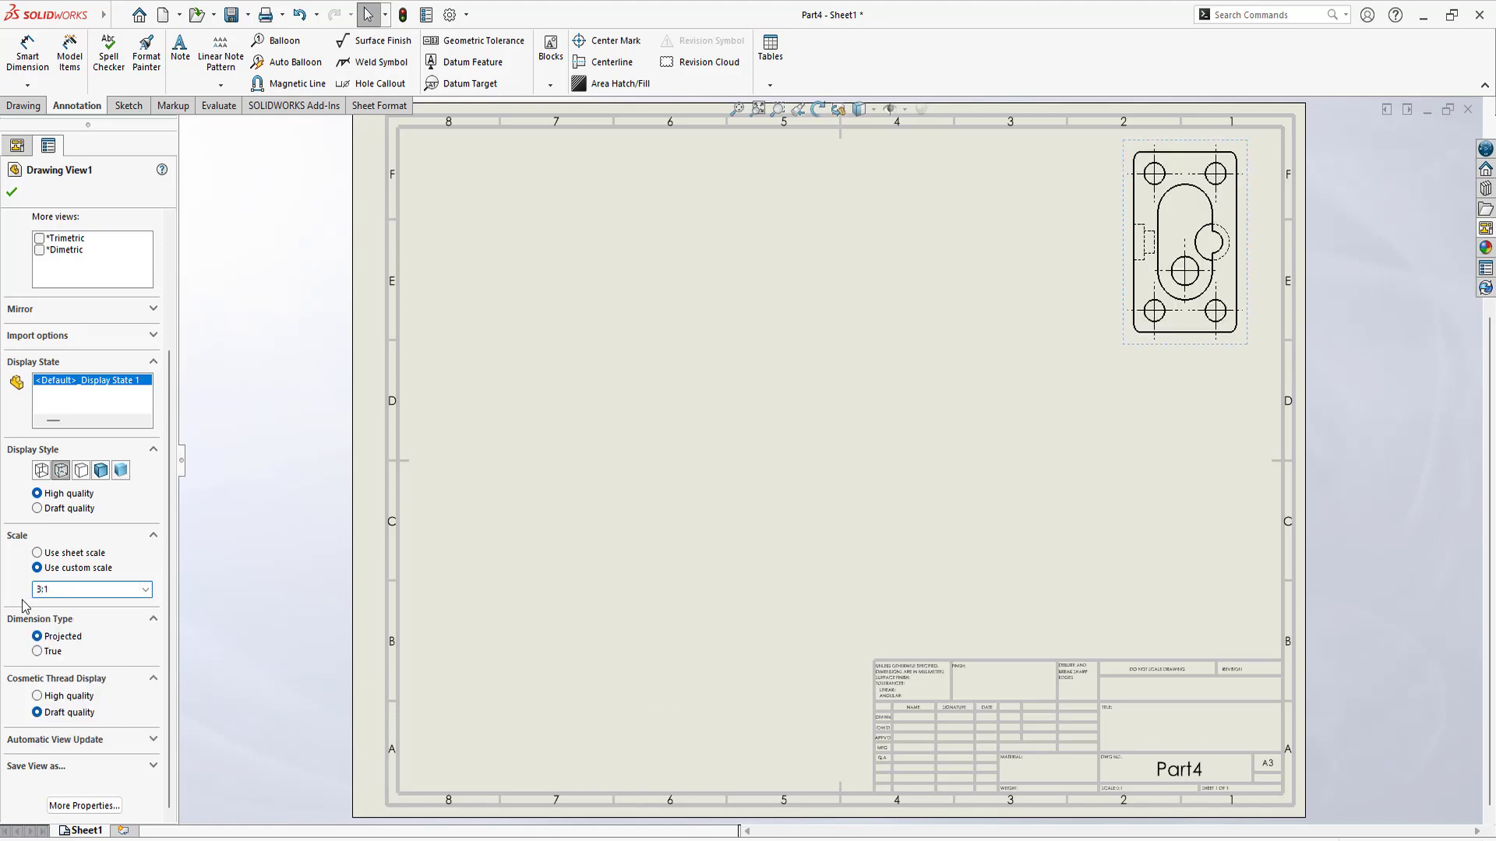
Step: Set the view scale to 4:1, move it down-left, and compare with the reference PDF
{"action": "left_click_drag", "start_coordinate": [1186, 376], "coordinate": [1165, 394]}
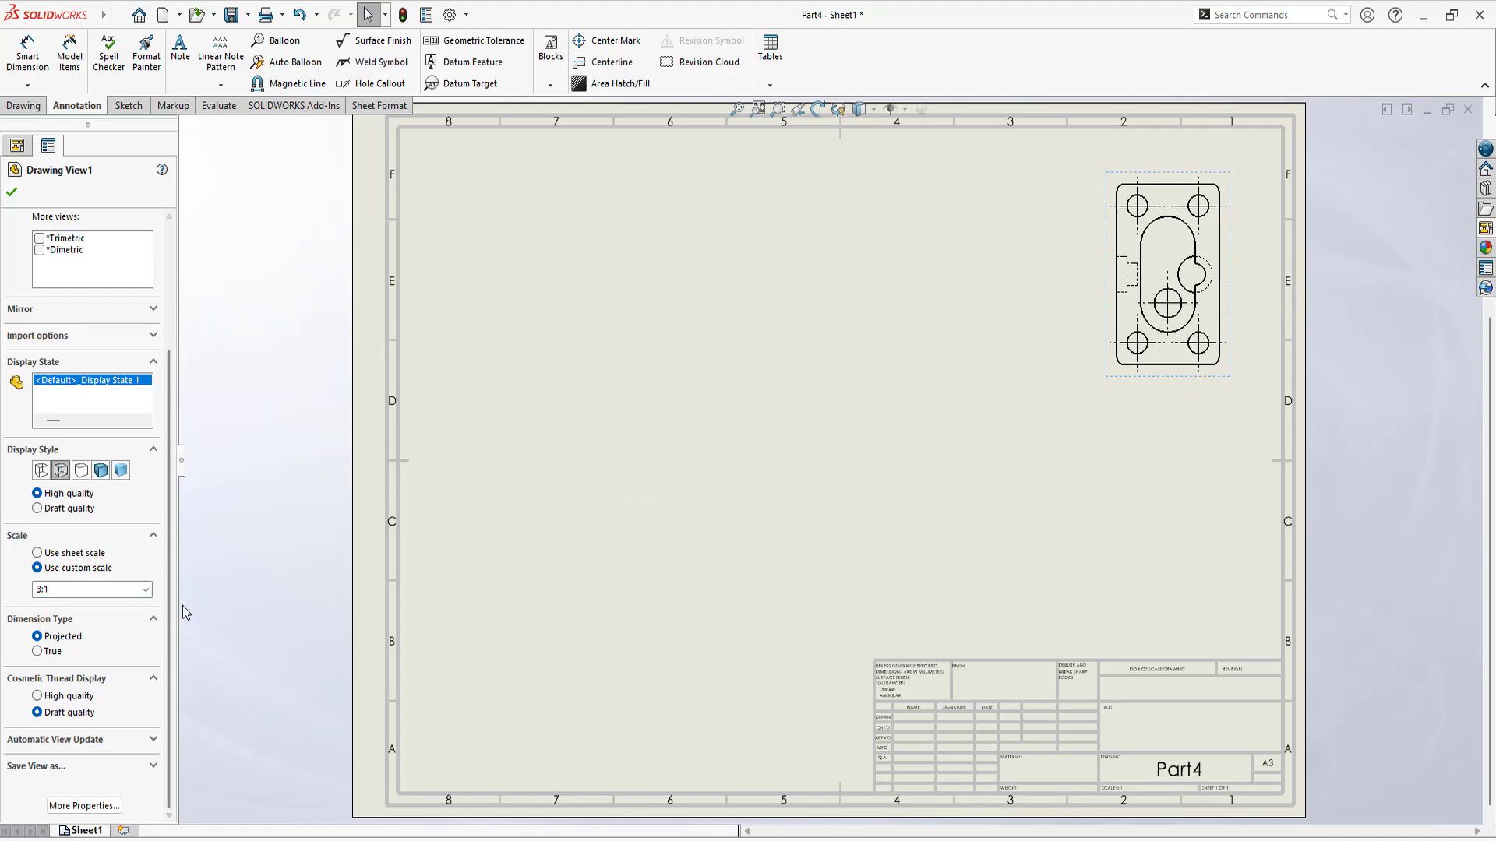
{"action": "double_click", "coordinate": [41, 591]}
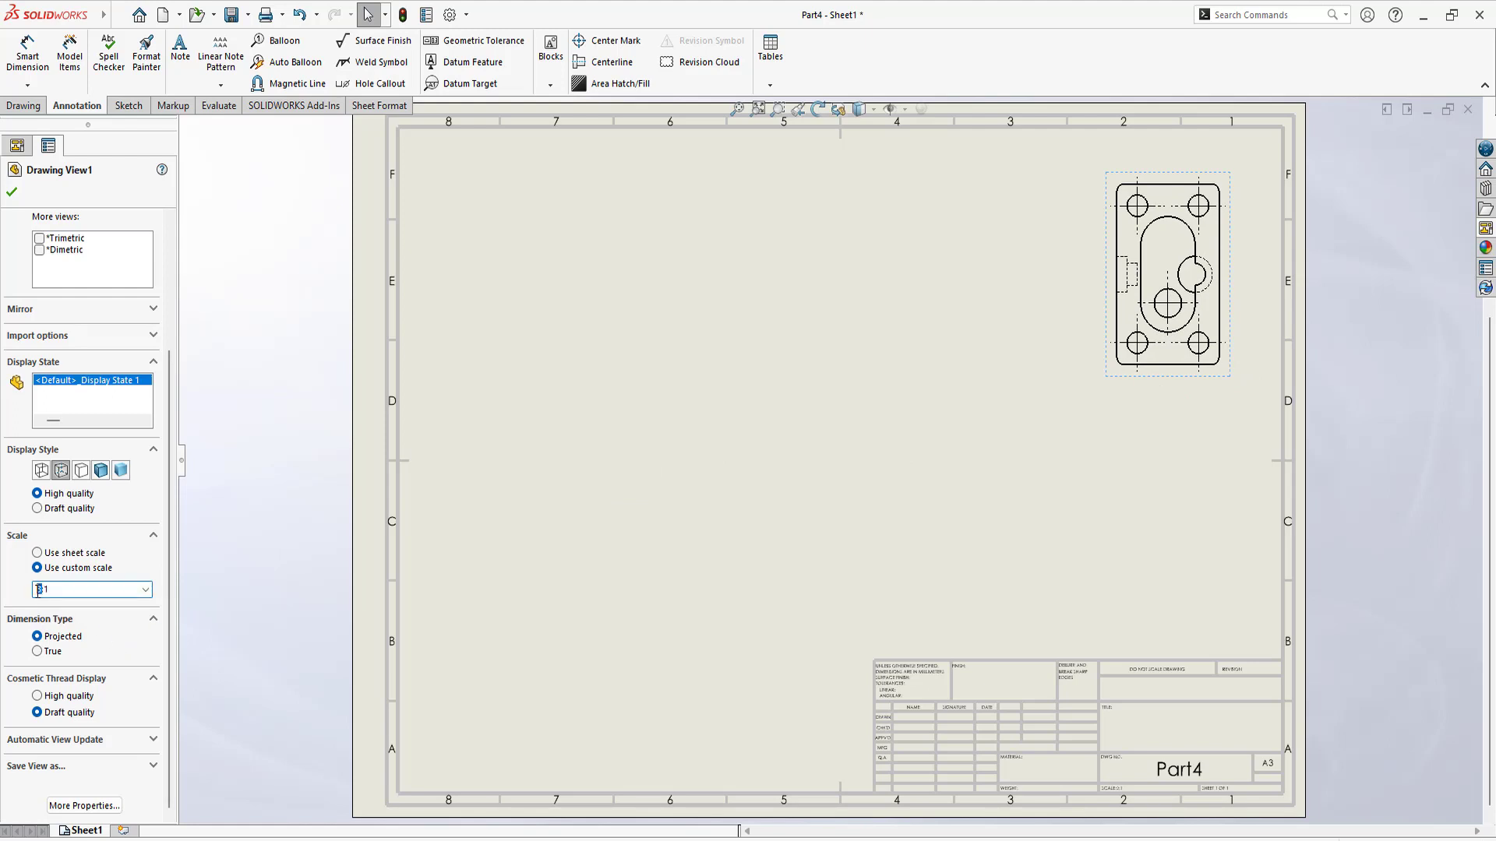
{"action": "type", "text": "4"}
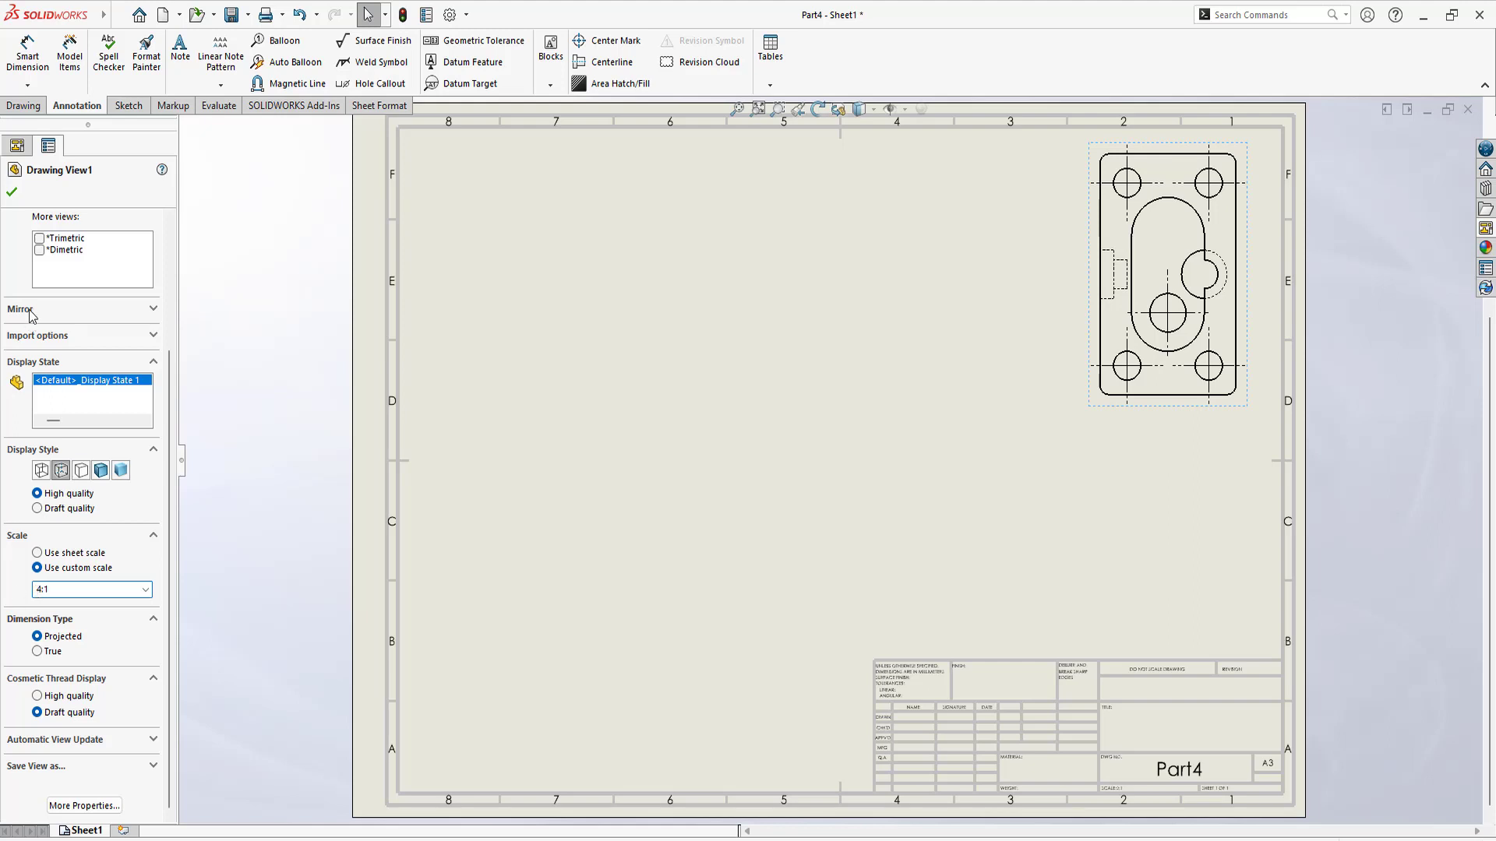
{"action": "left_click", "coordinate": [12, 192]}
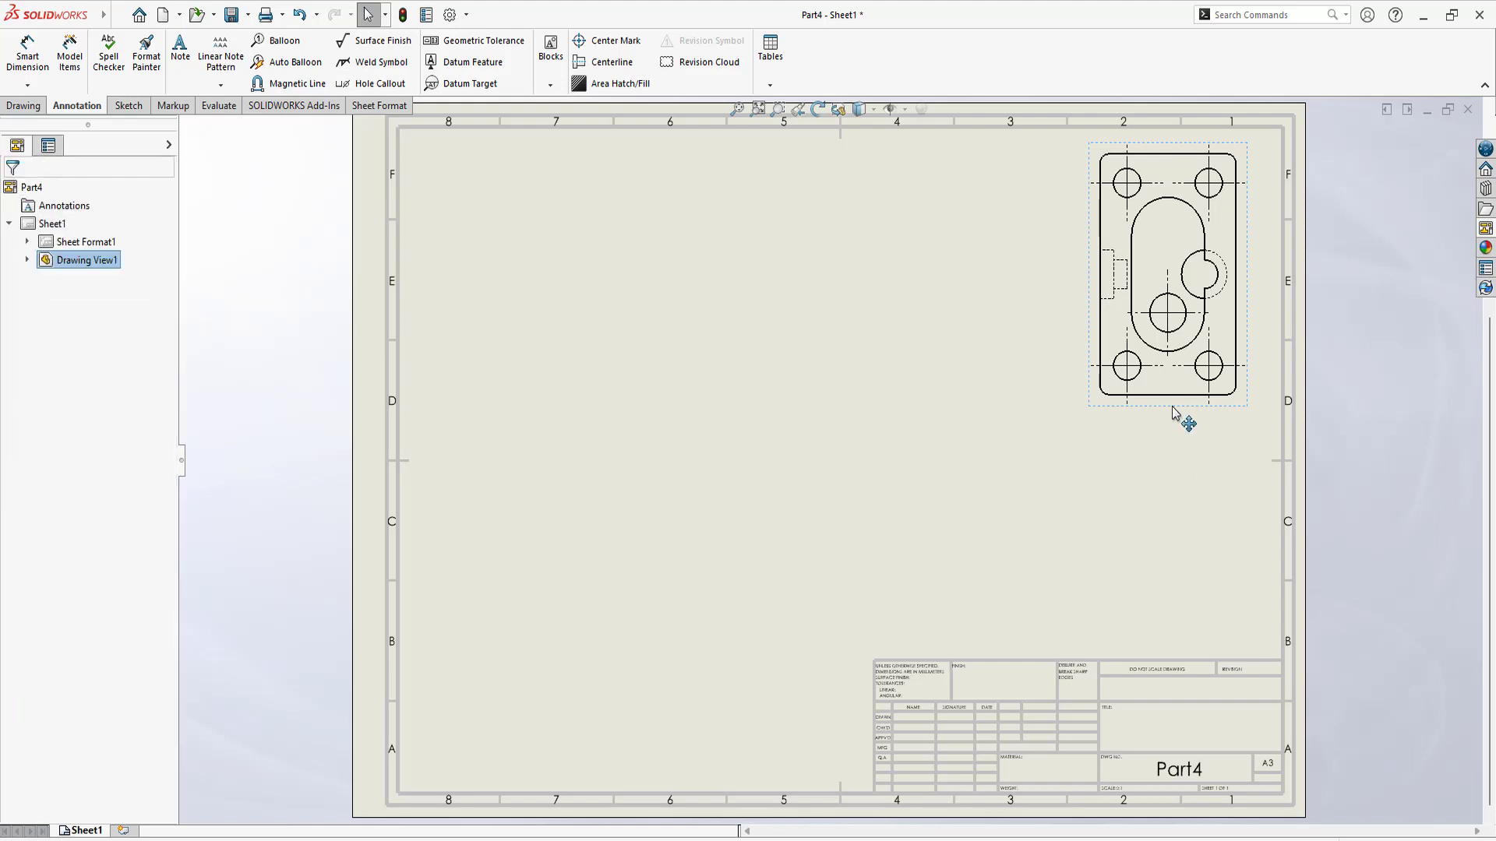
{"action": "left_click_drag", "start_coordinate": [1176, 413], "coordinate": [1158, 428]}
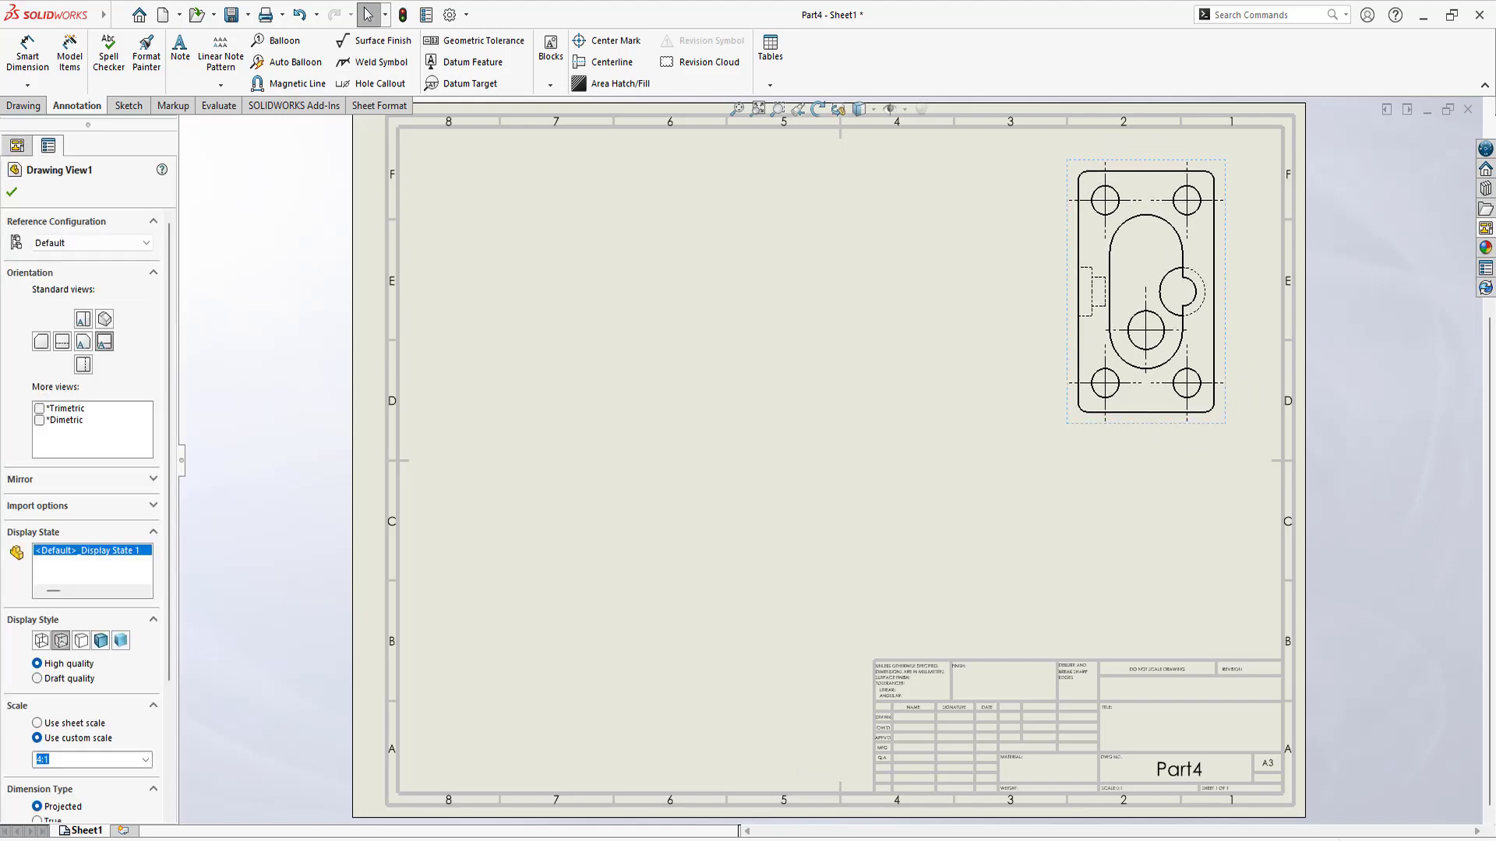
{"action": "left_click", "coordinate": [691, 783]}
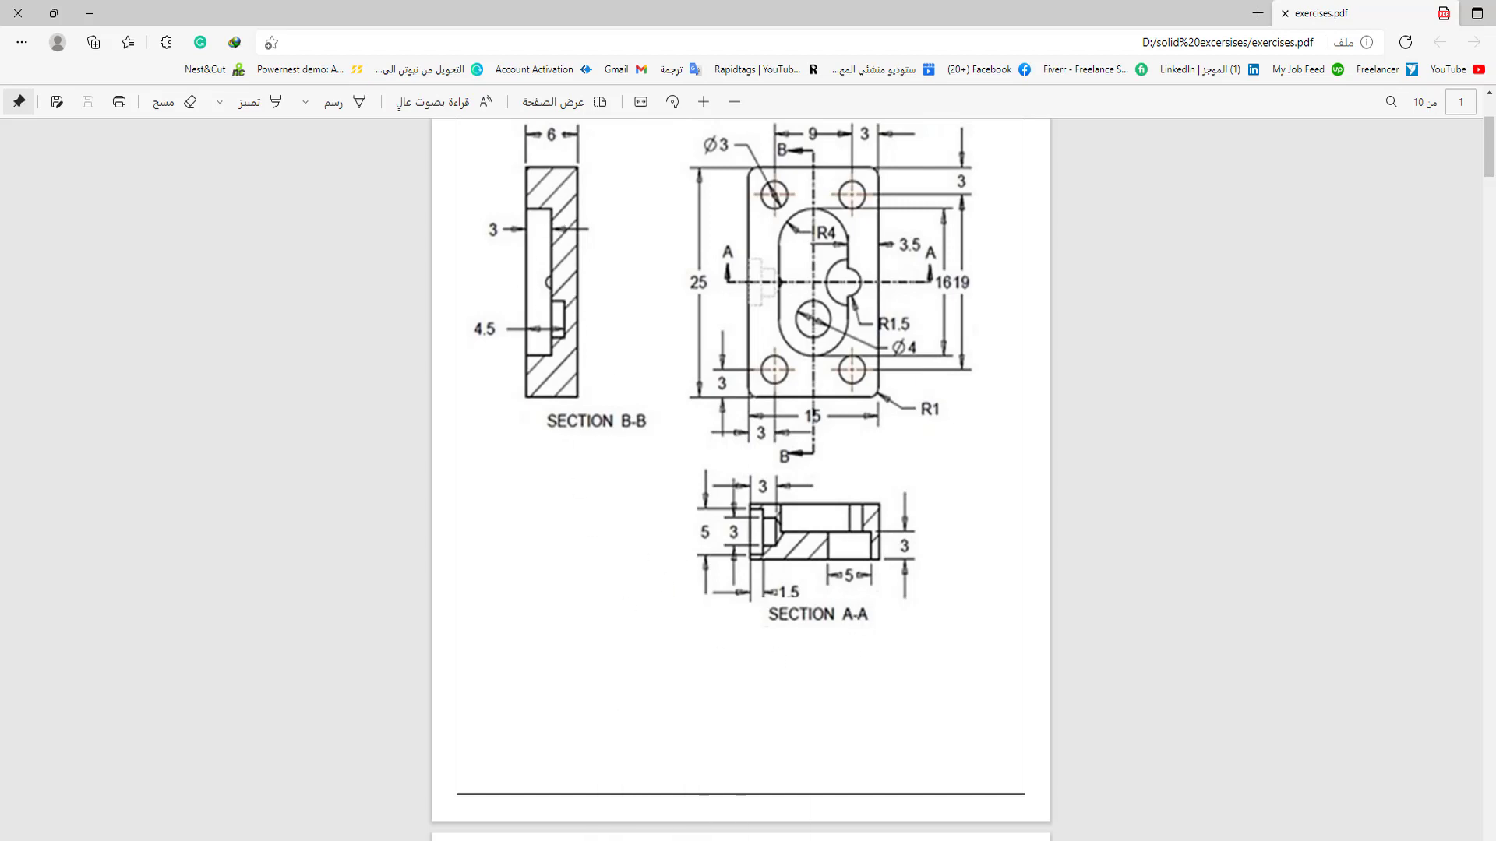
{"action": "key", "text": "alt+Tab"}
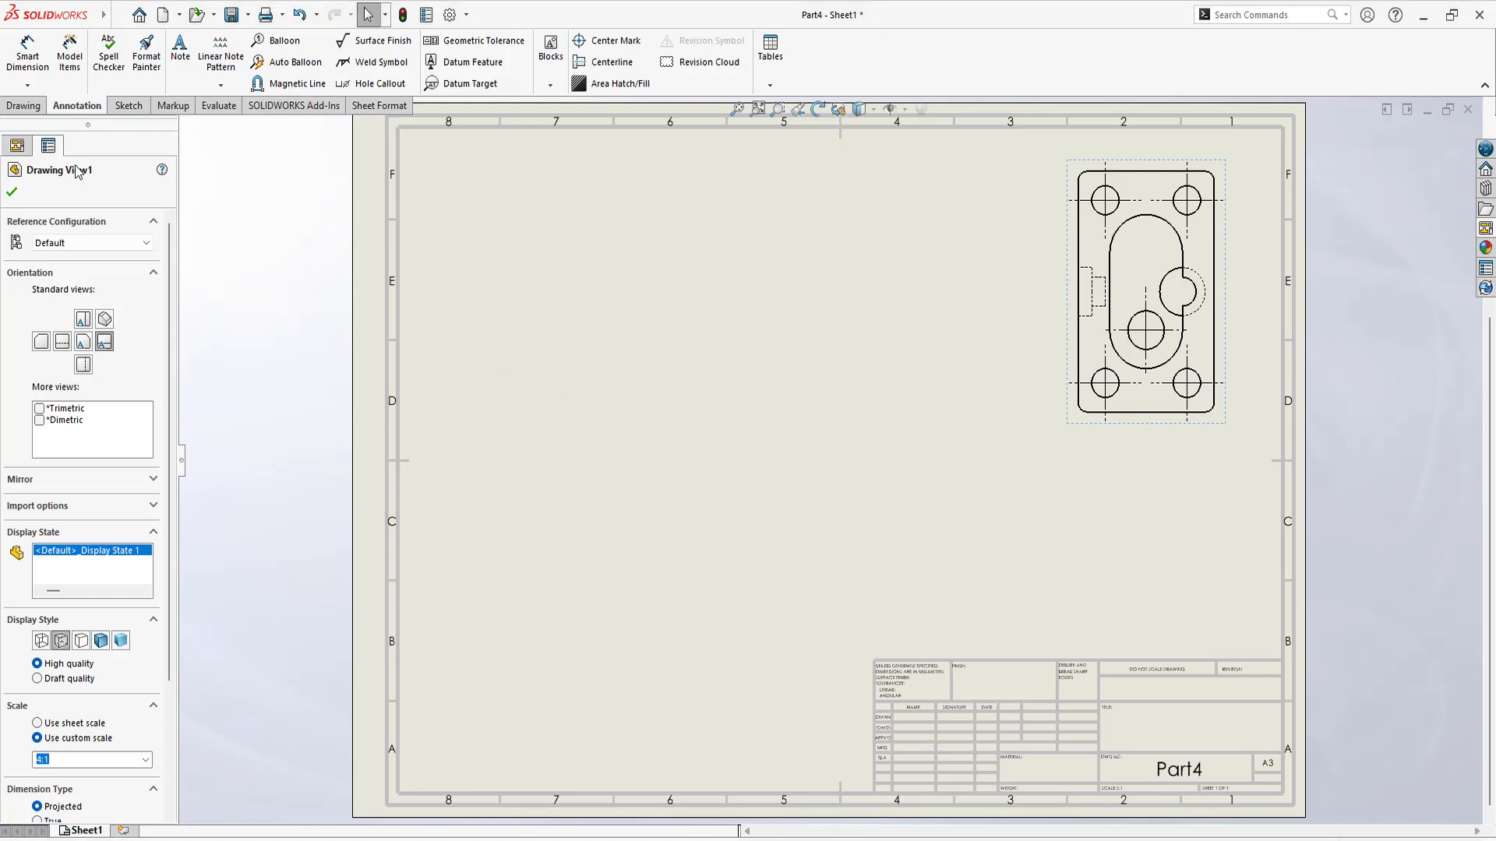
Step: Start a section view and cancel a misplaced vertical cutting line
{"action": "left_click", "coordinate": [14, 193]}
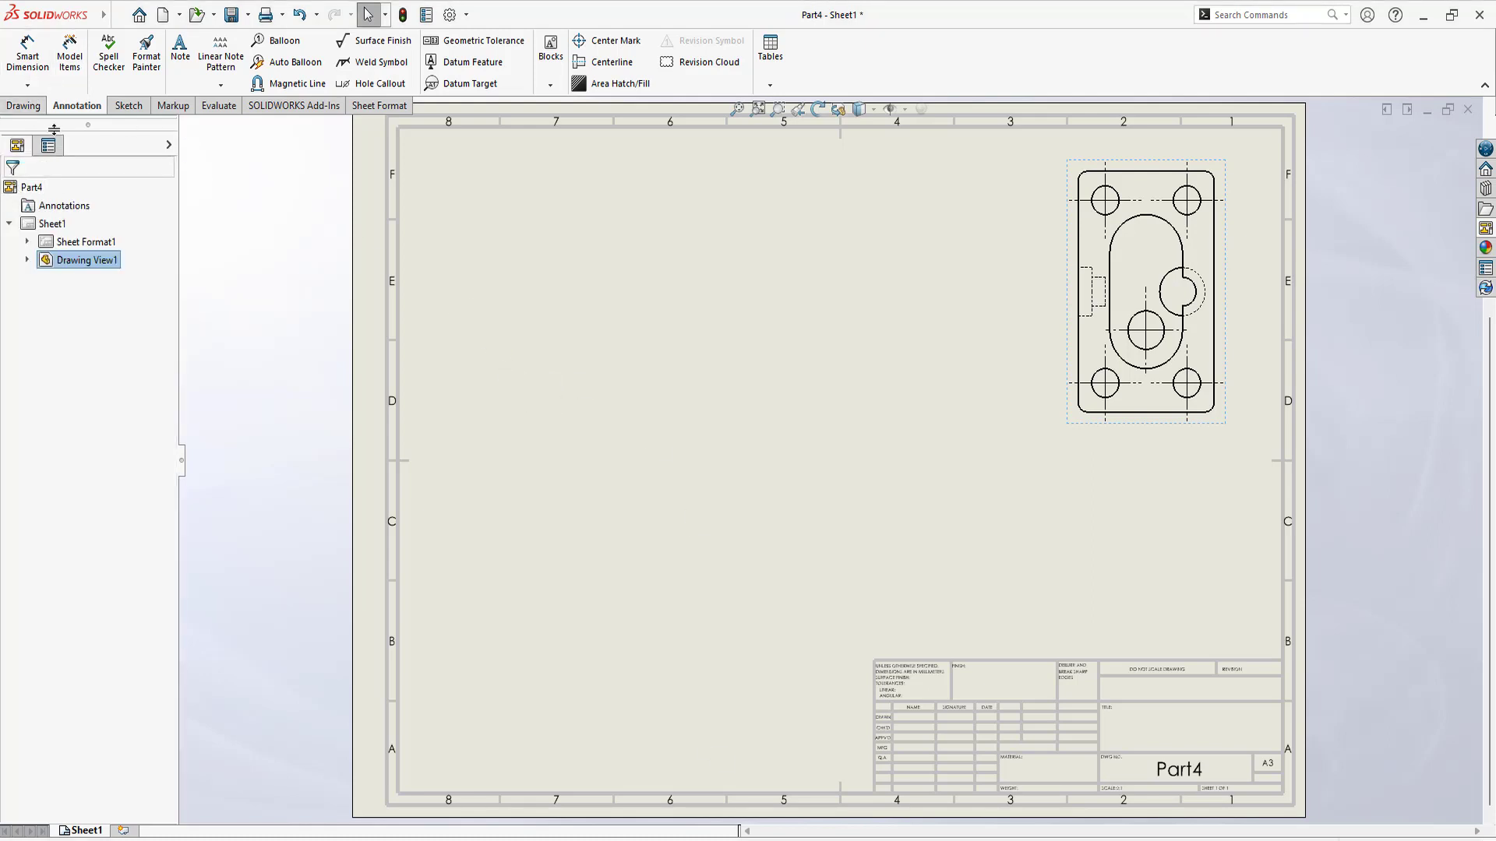
{"action": "left_click", "coordinate": [25, 109]}
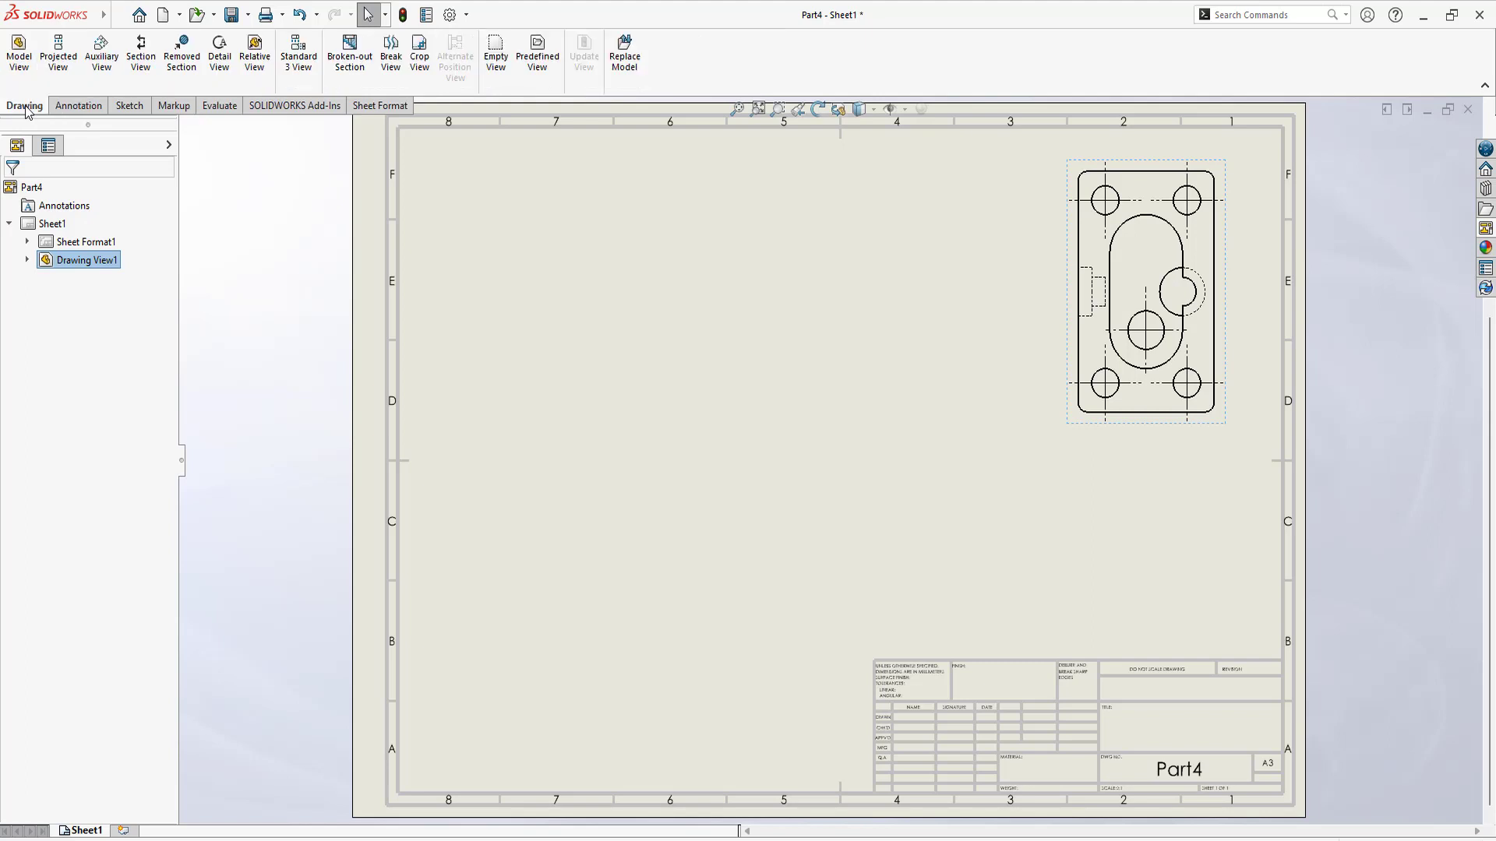
{"action": "left_click", "coordinate": [142, 59]}
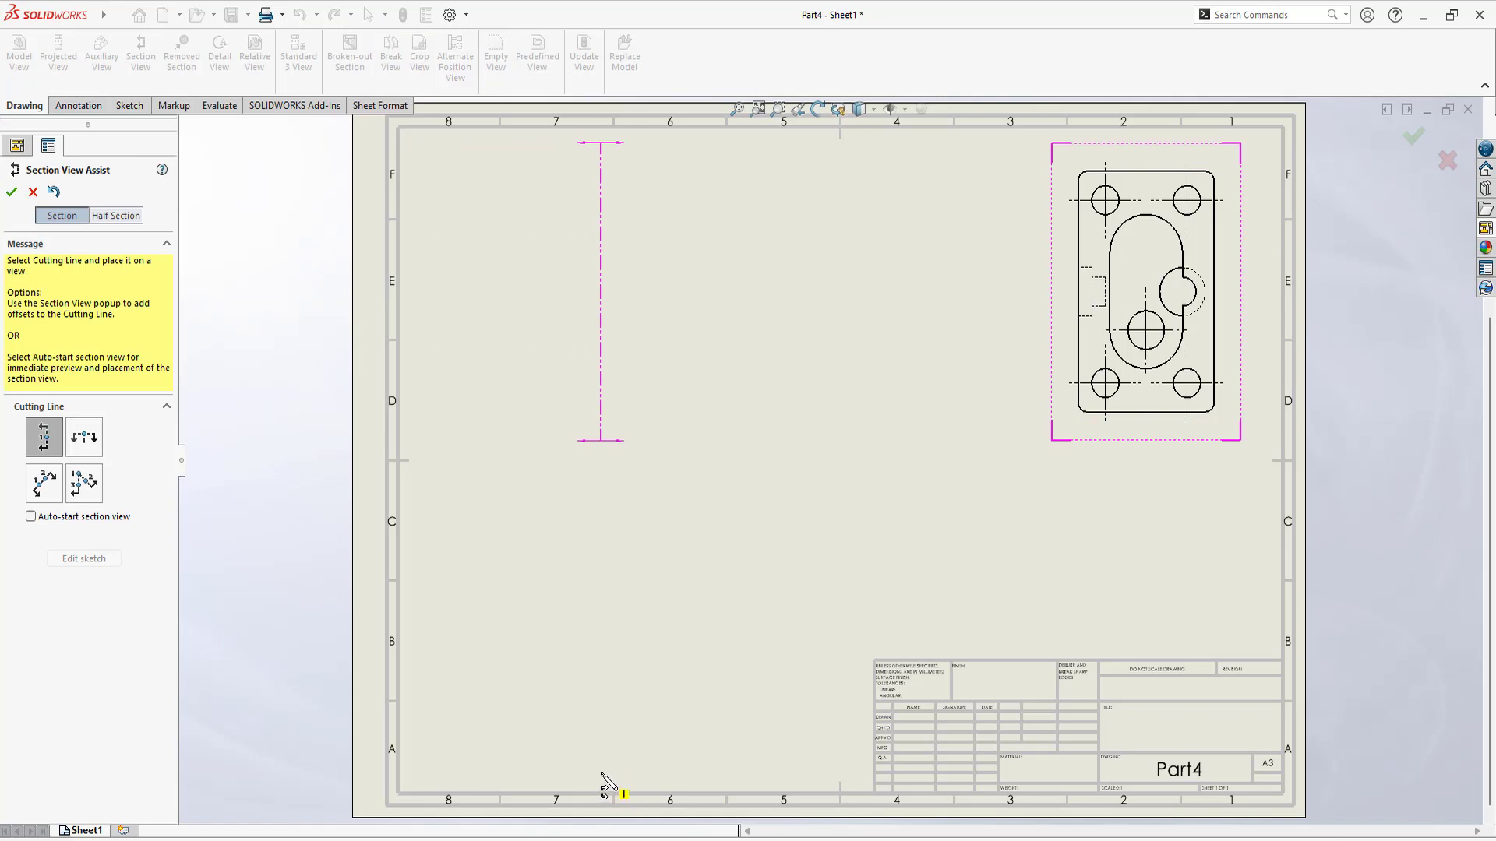
{"action": "left_click", "coordinate": [1214, 291]}
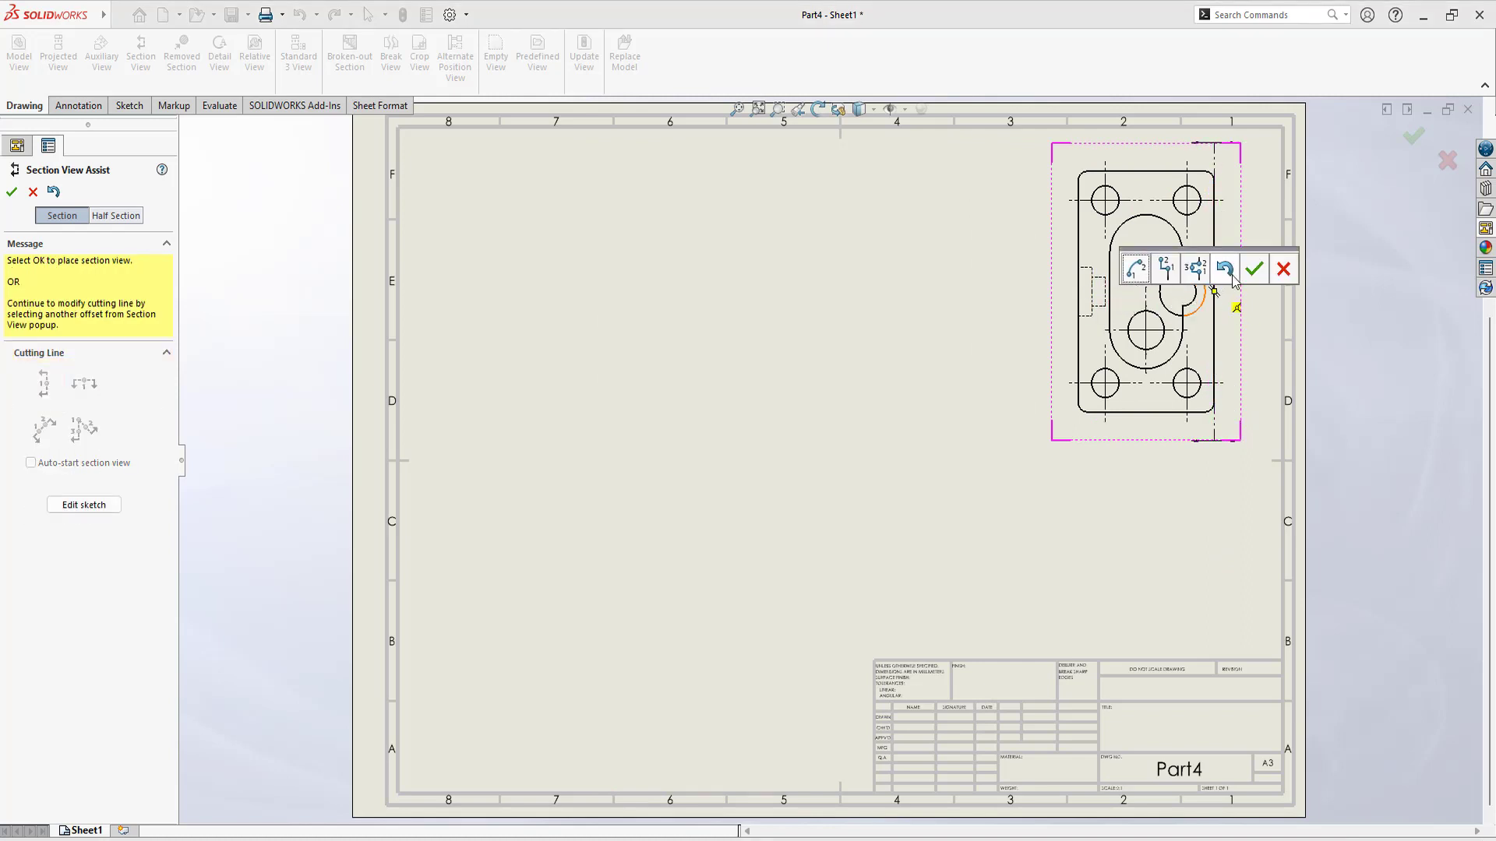
{"action": "left_click", "coordinate": [1283, 269]}
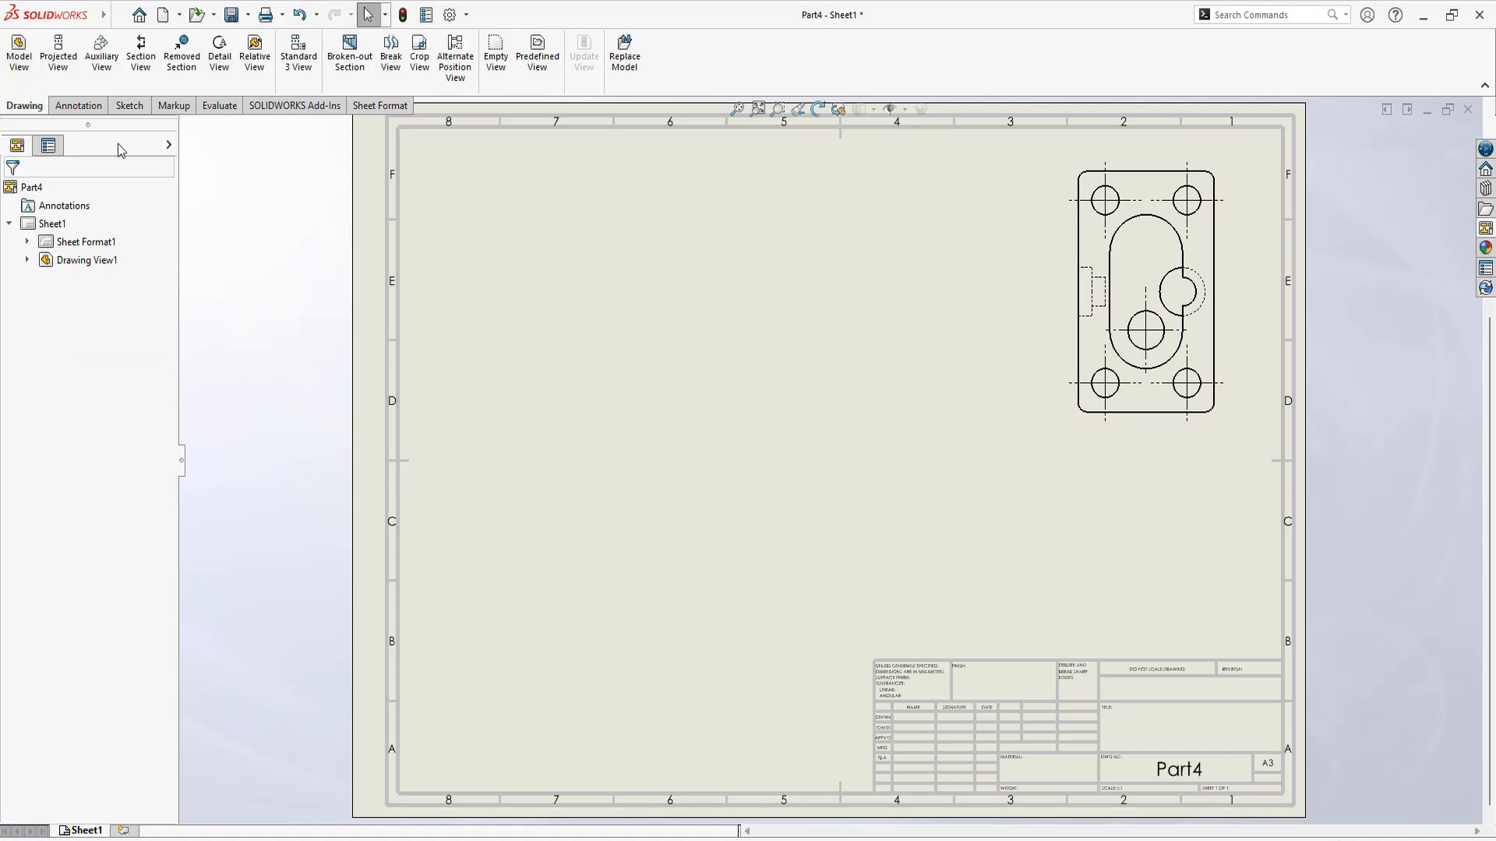
Step: Cut a horizontal section through the top view and place Section A-A below it
{"action": "left_click", "coordinate": [140, 55]}
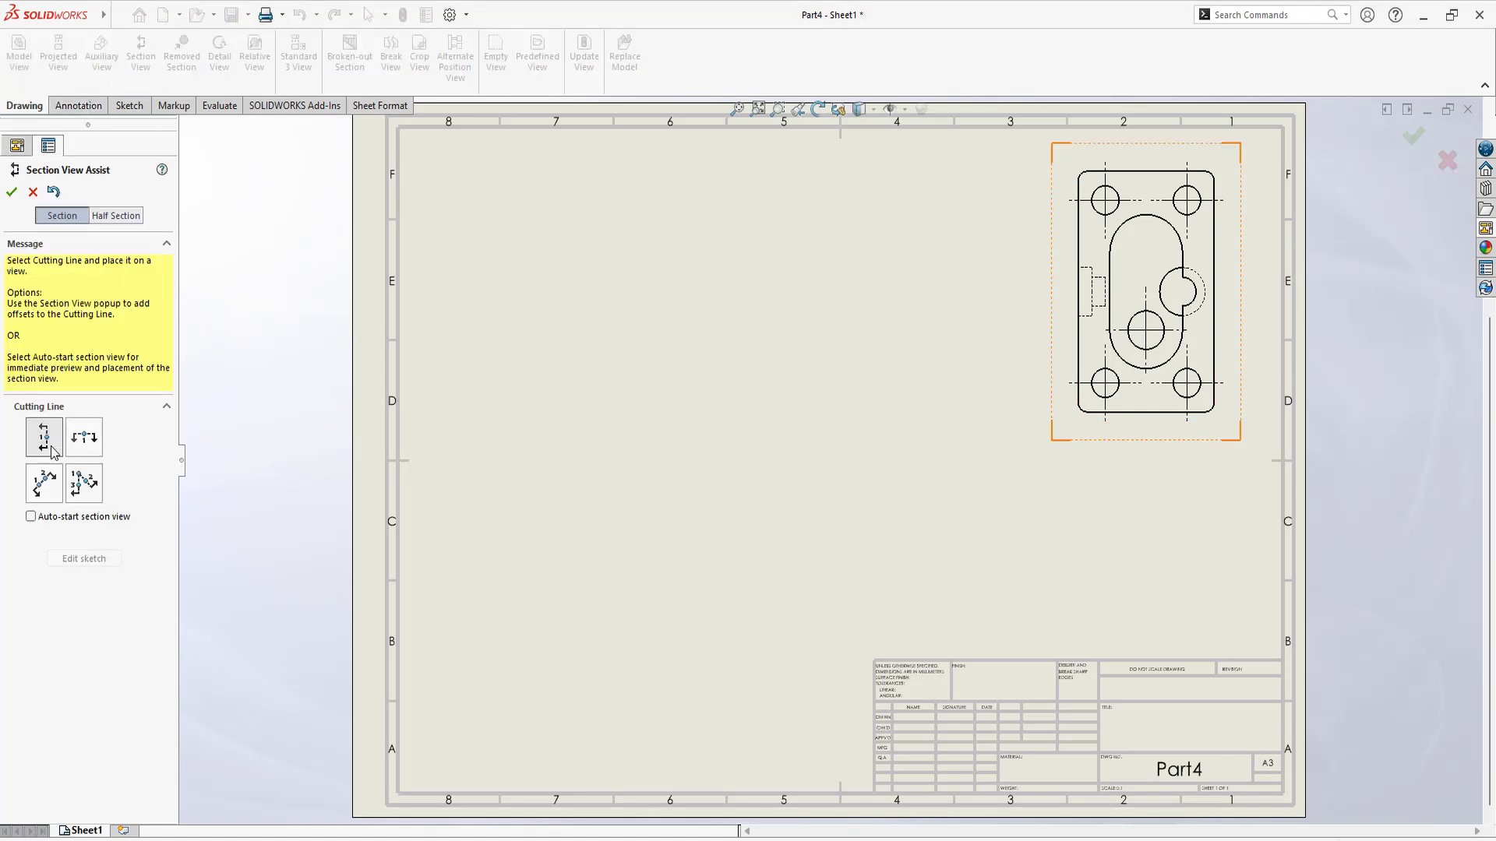
{"action": "left_click", "coordinate": [84, 437]}
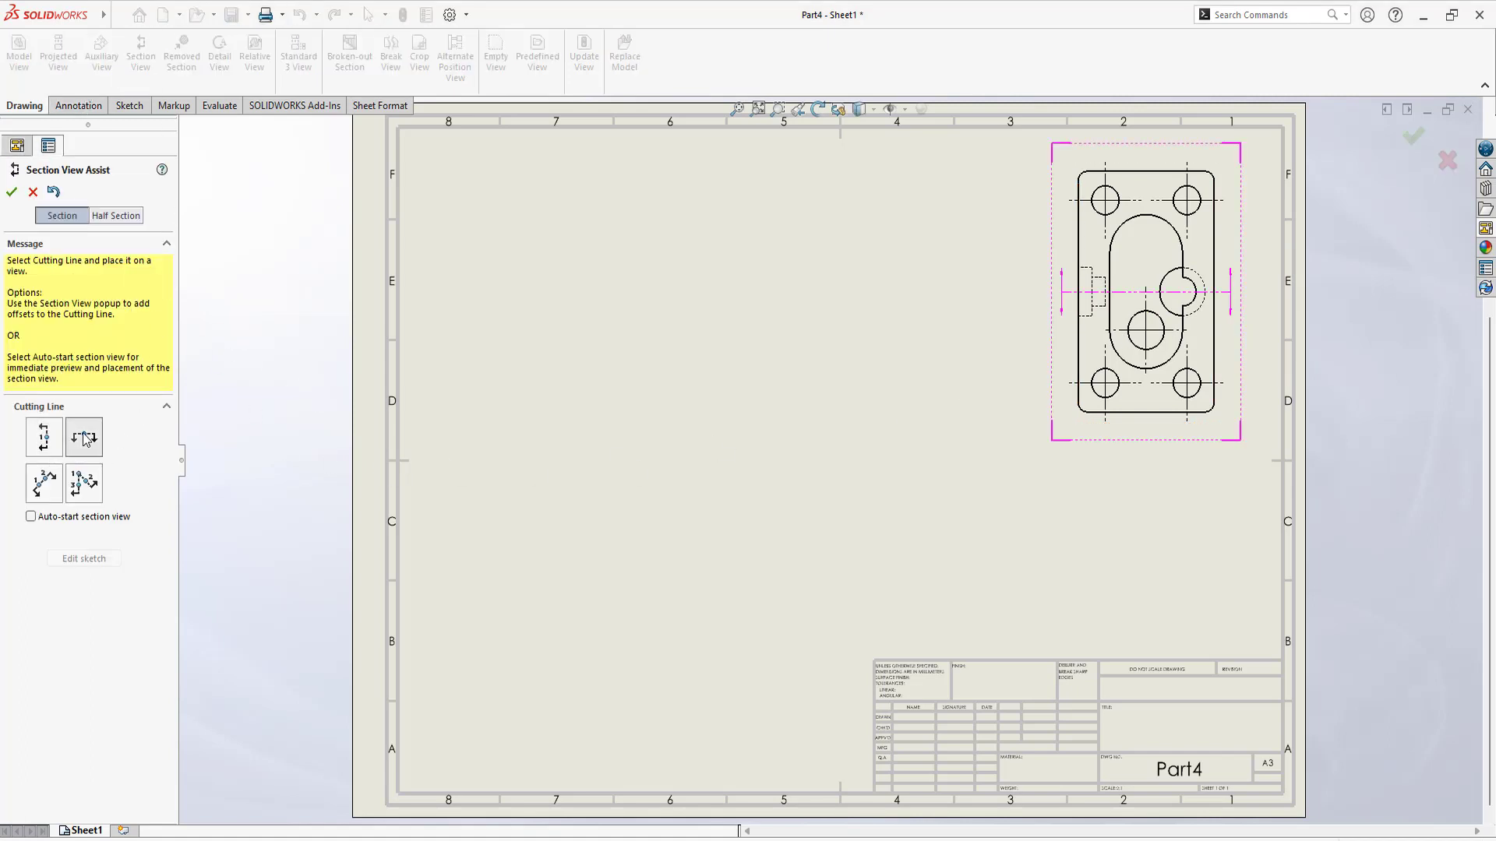
{"action": "left_click", "coordinate": [1213, 292]}
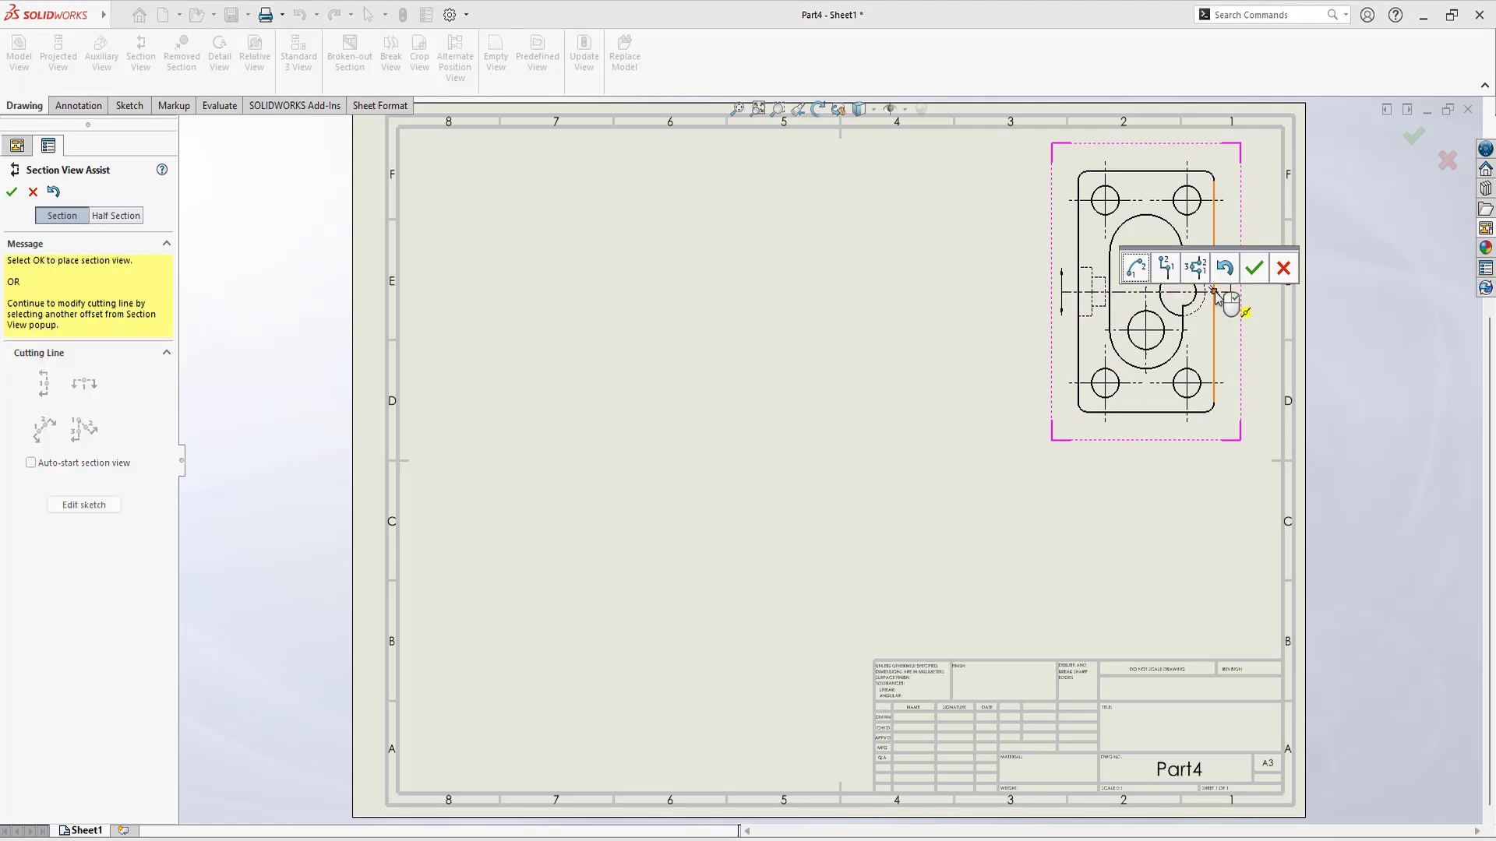
{"action": "left_click", "coordinate": [1256, 270]}
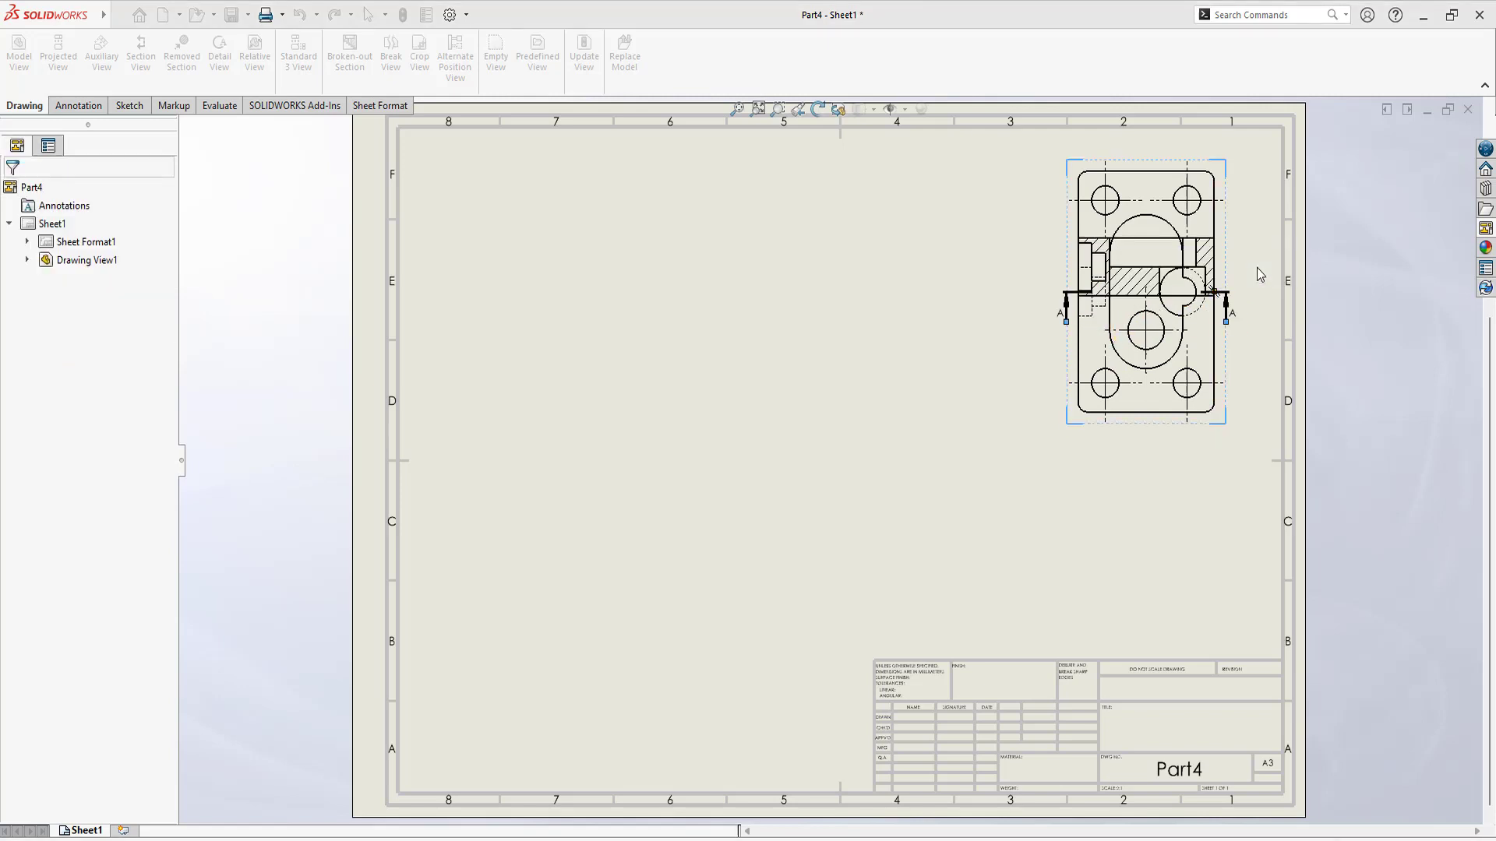
{"action": "left_click", "coordinate": [1241, 531]}
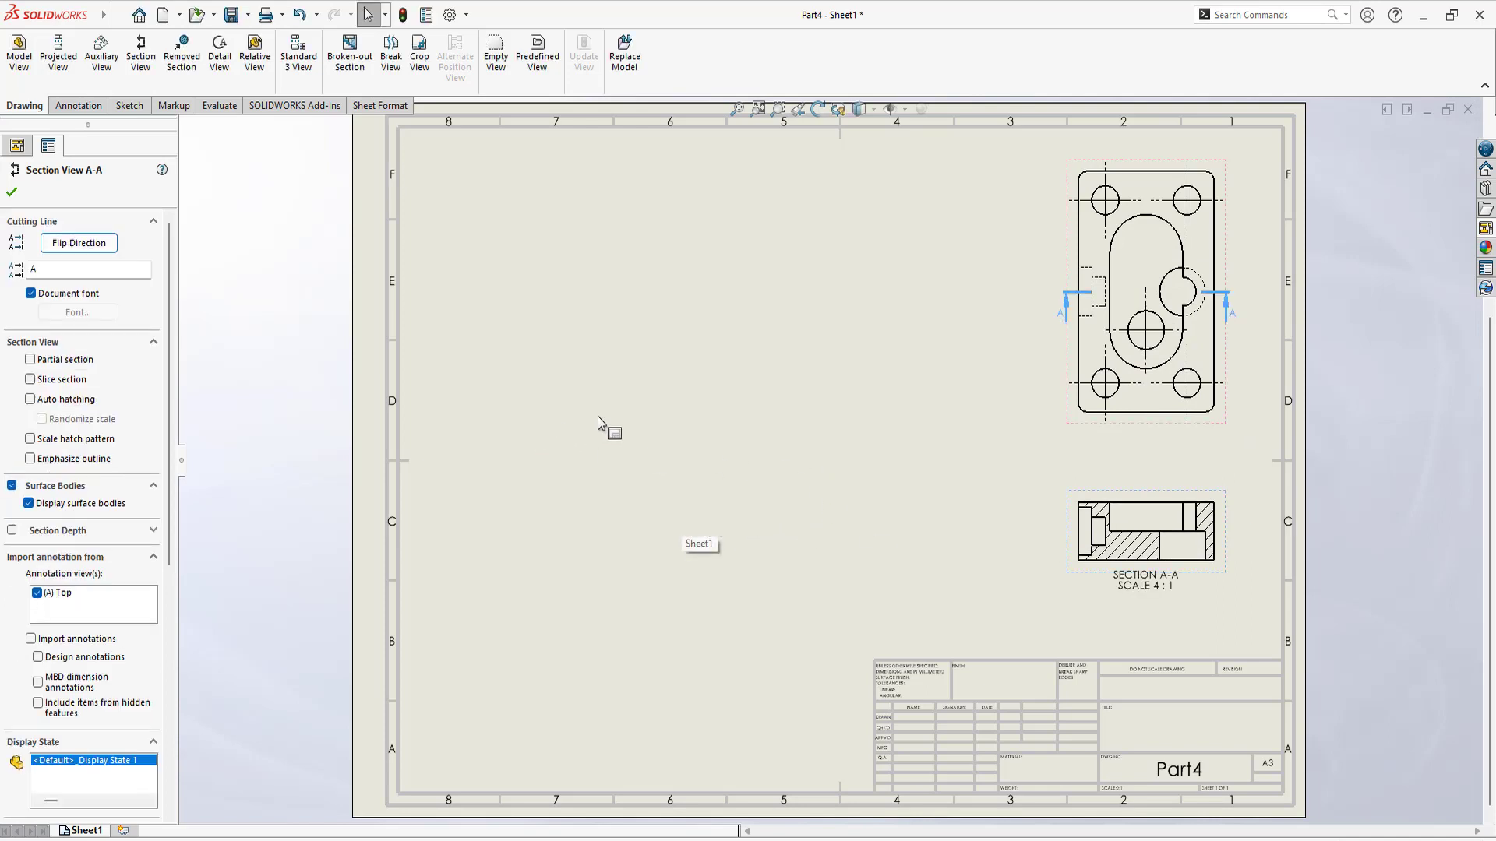
{"action": "left_click", "coordinate": [12, 192]}
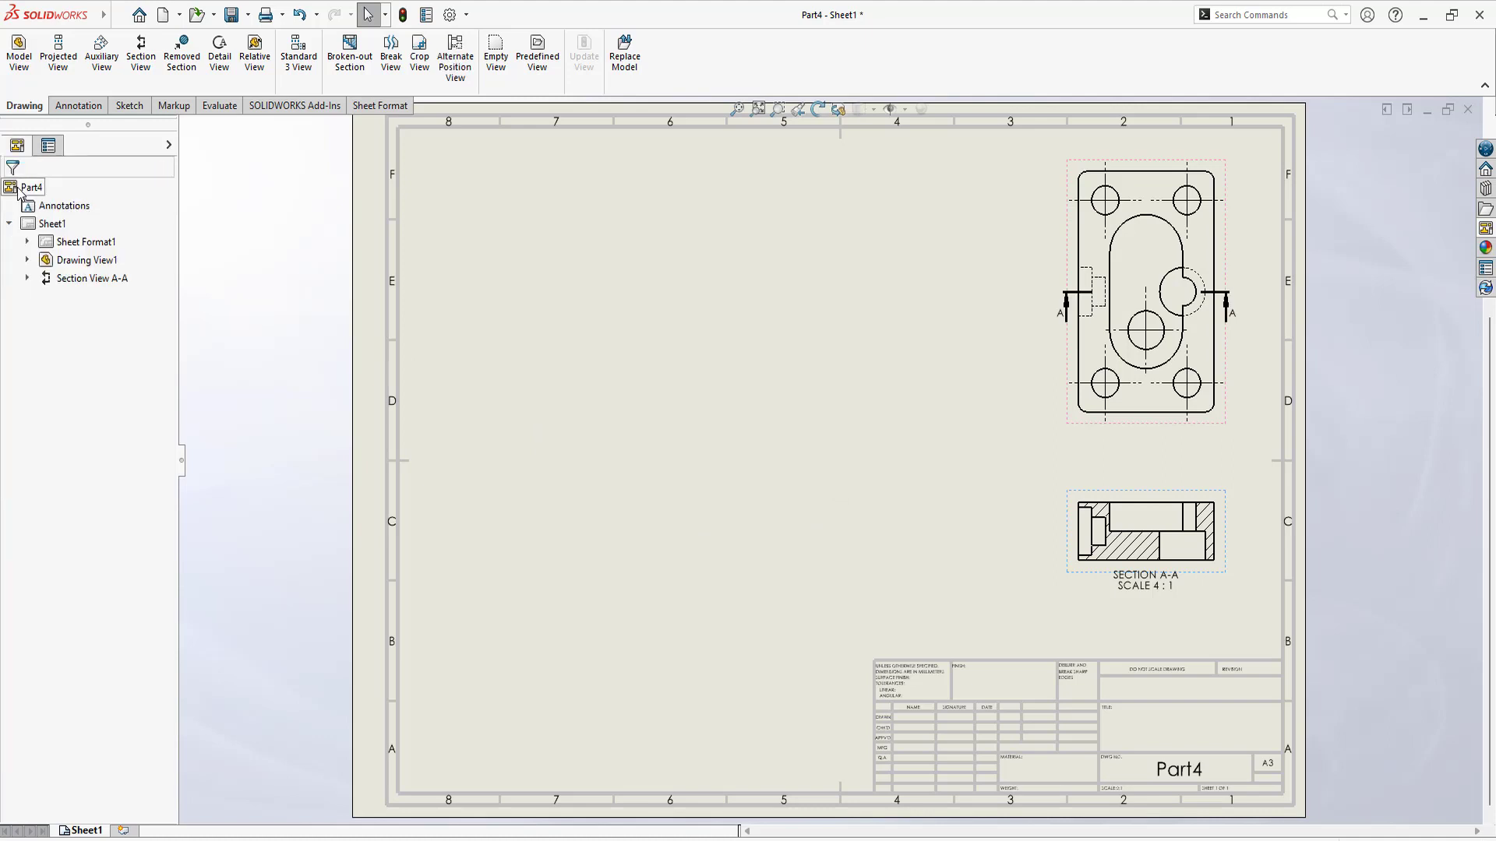
Step: Cut a vertical section through the top view's centre and place Section B-B to its left
{"action": "left_click", "coordinate": [141, 59]}
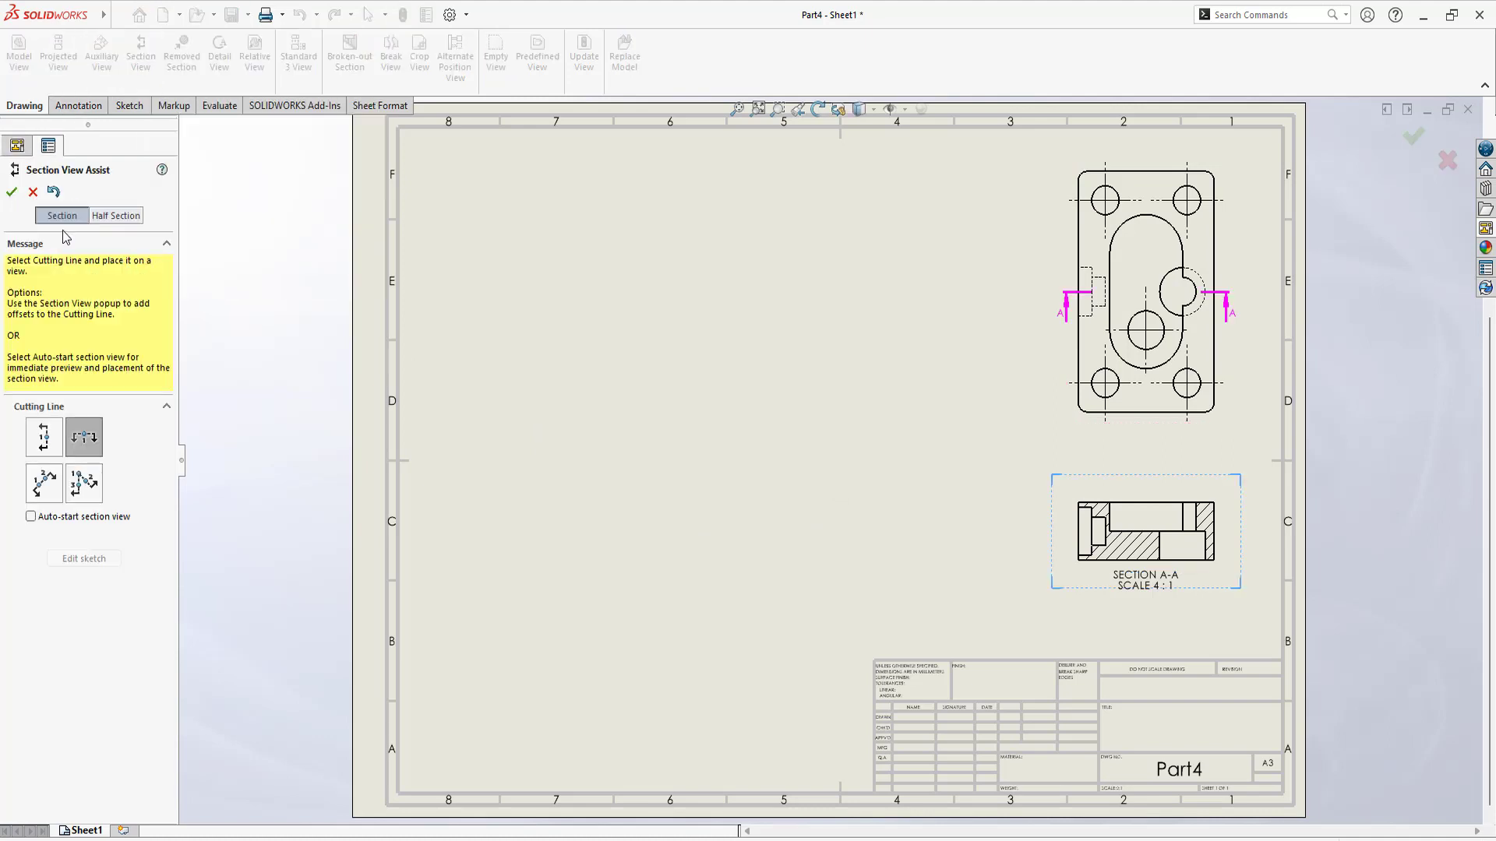
{"action": "left_click", "coordinate": [45, 443]}
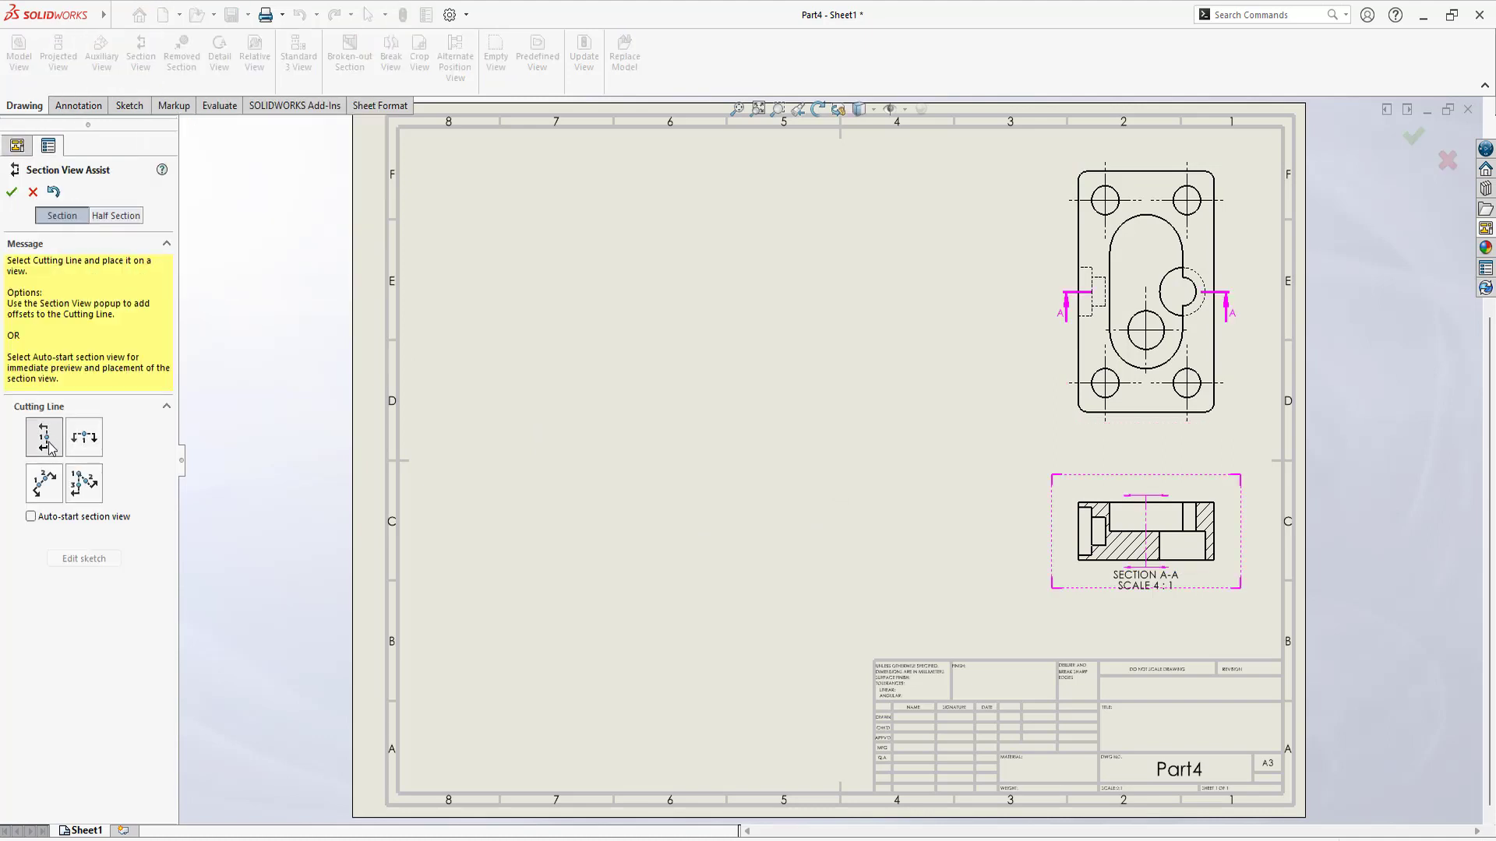
{"action": "left_click", "coordinate": [1145, 171]}
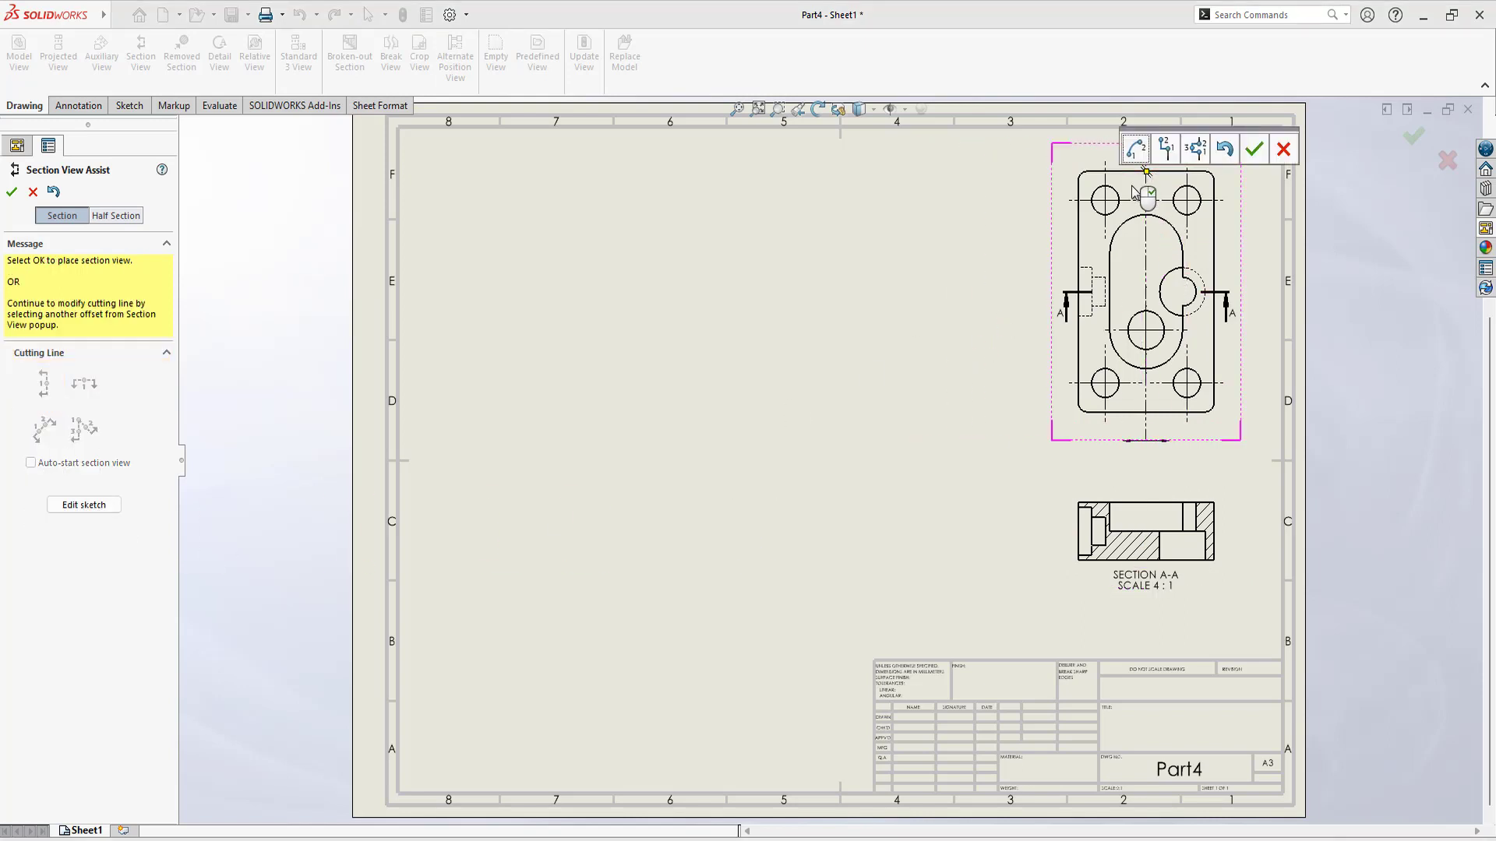
{"action": "left_click", "coordinate": [1253, 150]}
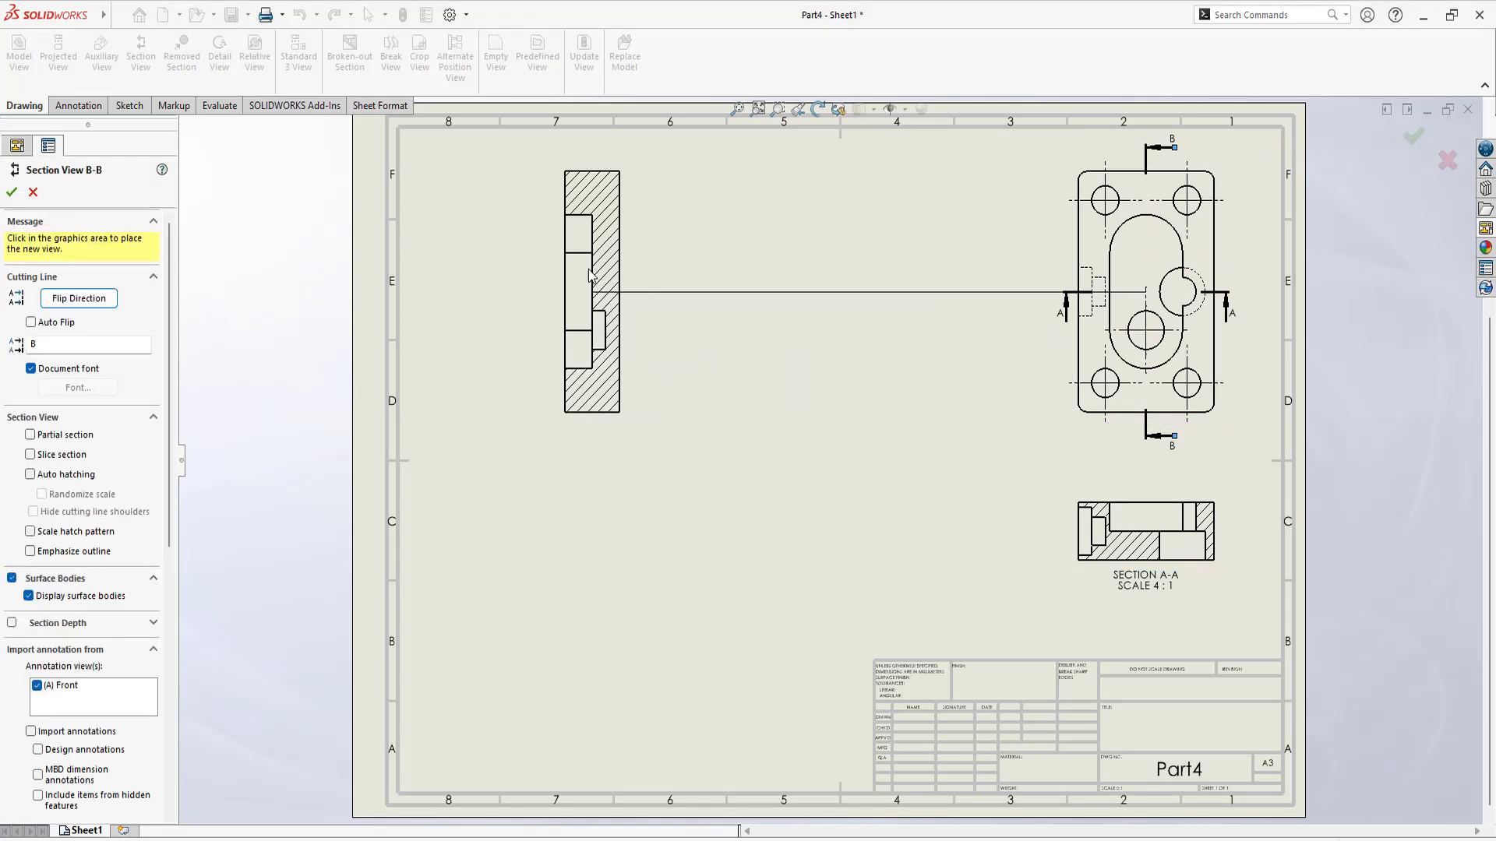
{"action": "left_click", "coordinate": [524, 280]}
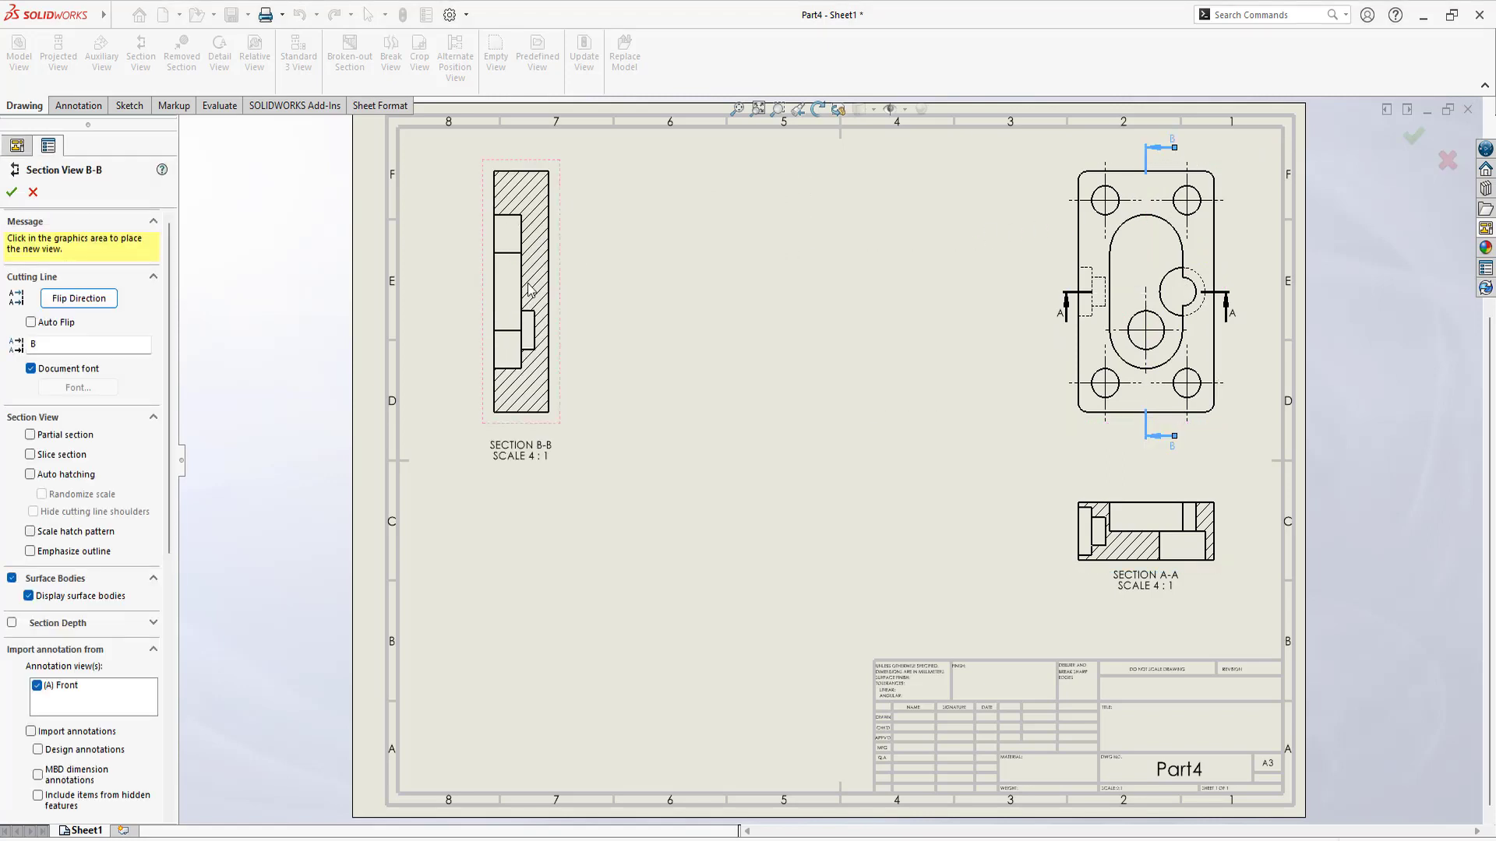
{"action": "left_click", "coordinate": [12, 192]}
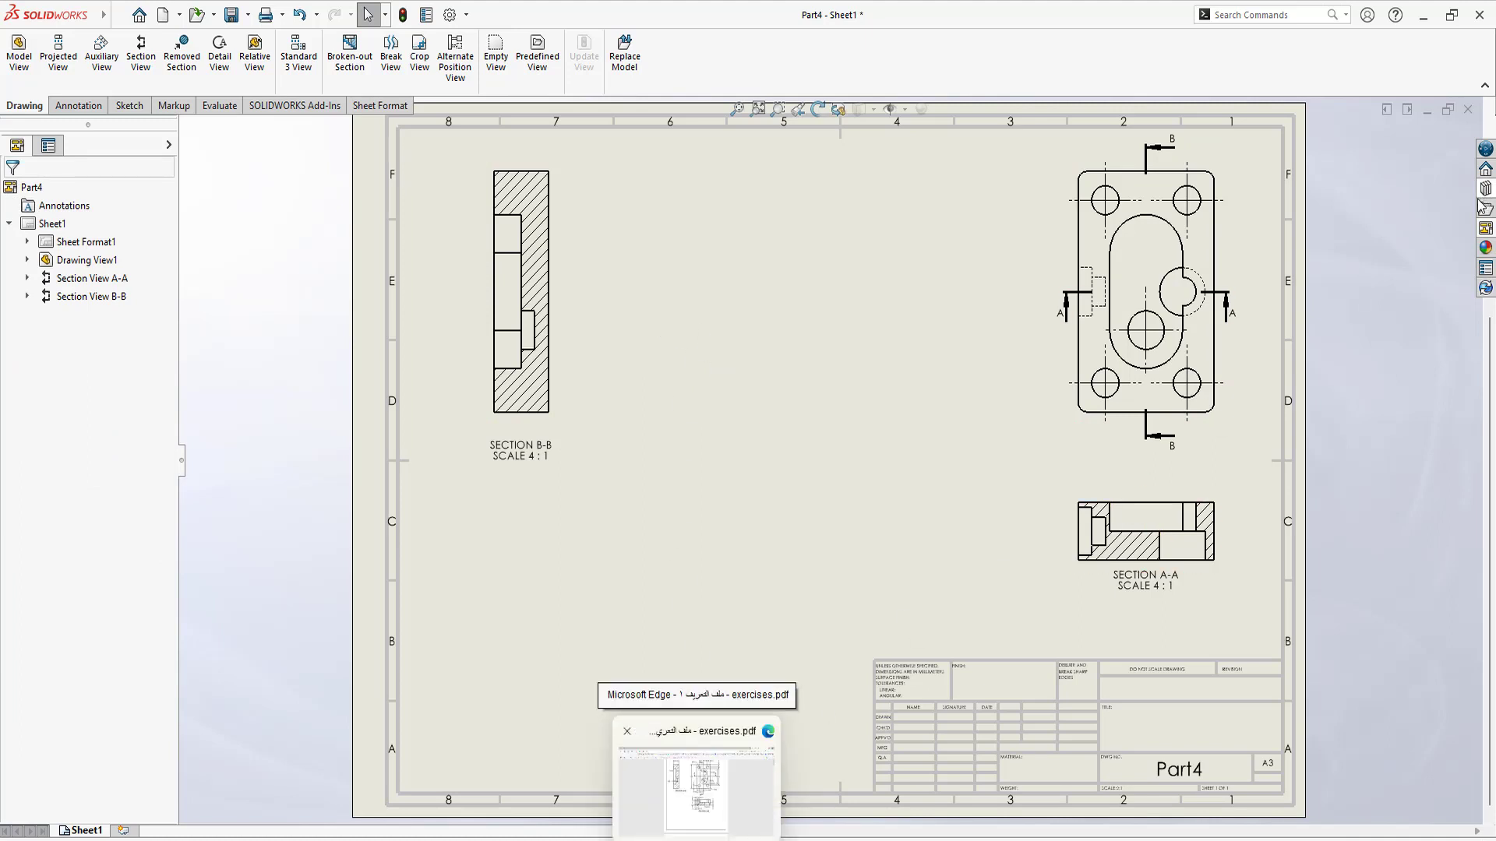
Step: Place a shaded-with-edges isometric view at 5:1 scale below Section B-B
{"action": "left_click", "coordinate": [1486, 229]}
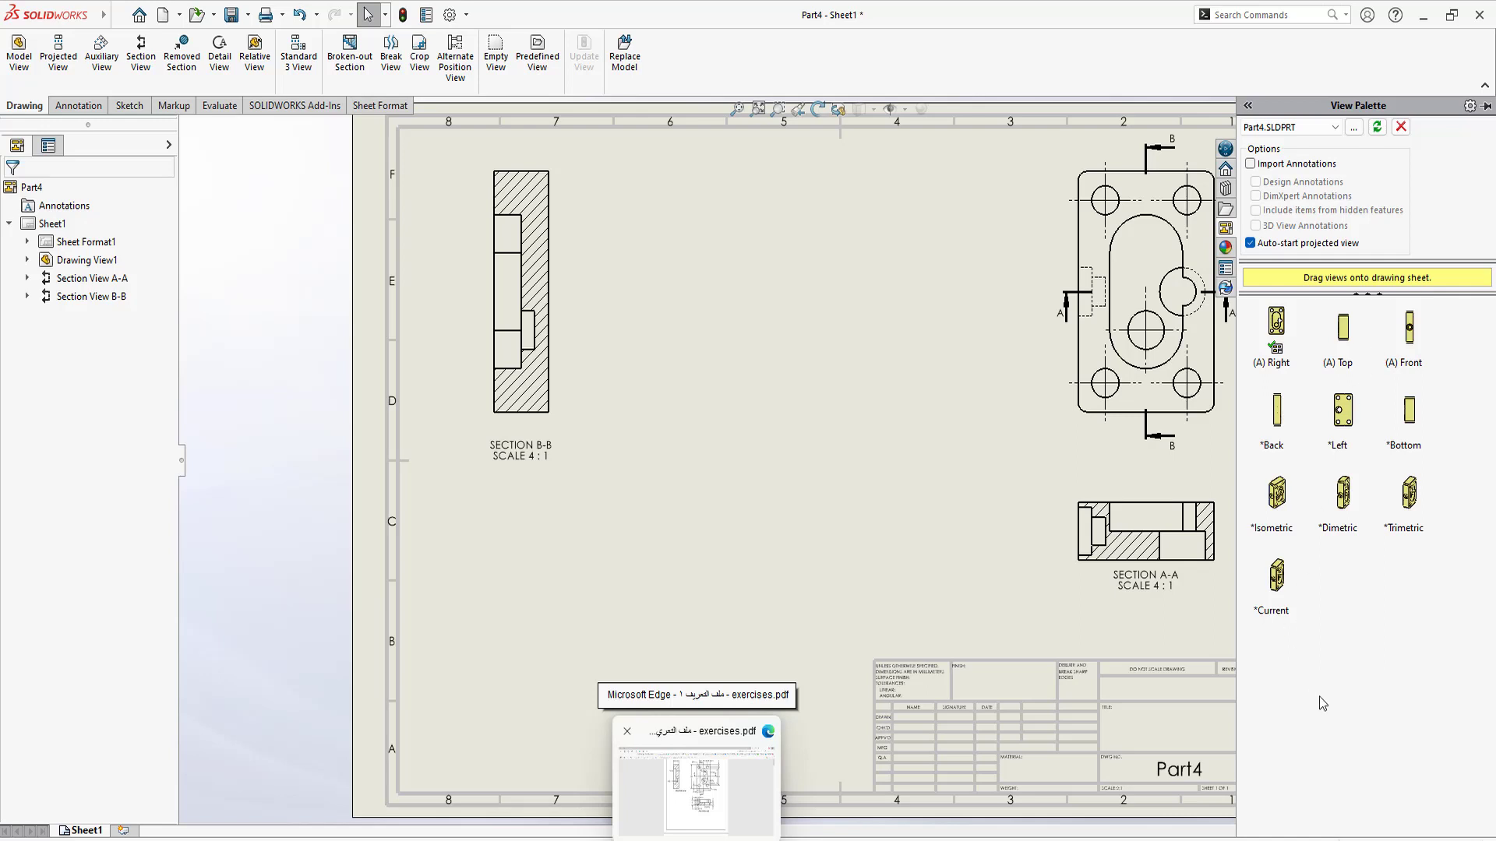
{"action": "mouse_move", "coordinate": [1281, 499]}
{"action": "left_mouse_down"}
{"action": "mouse_move", "coordinate": [561, 593]}
{"action": "mouse_move", "coordinate": [574, 584]}
{"action": "left_mouse_up"}
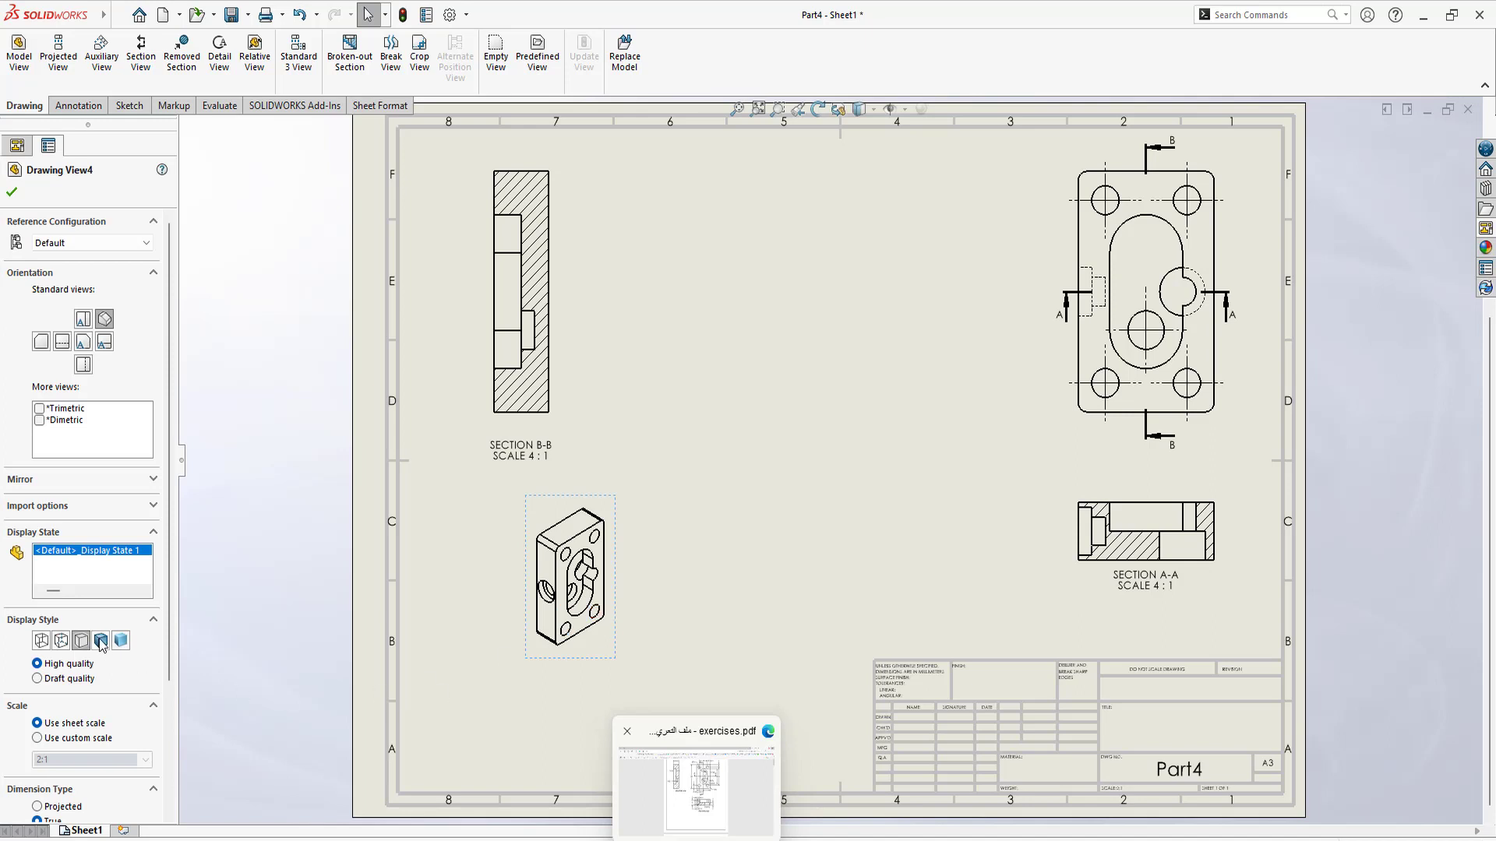
{"action": "left_click", "coordinate": [100, 643]}
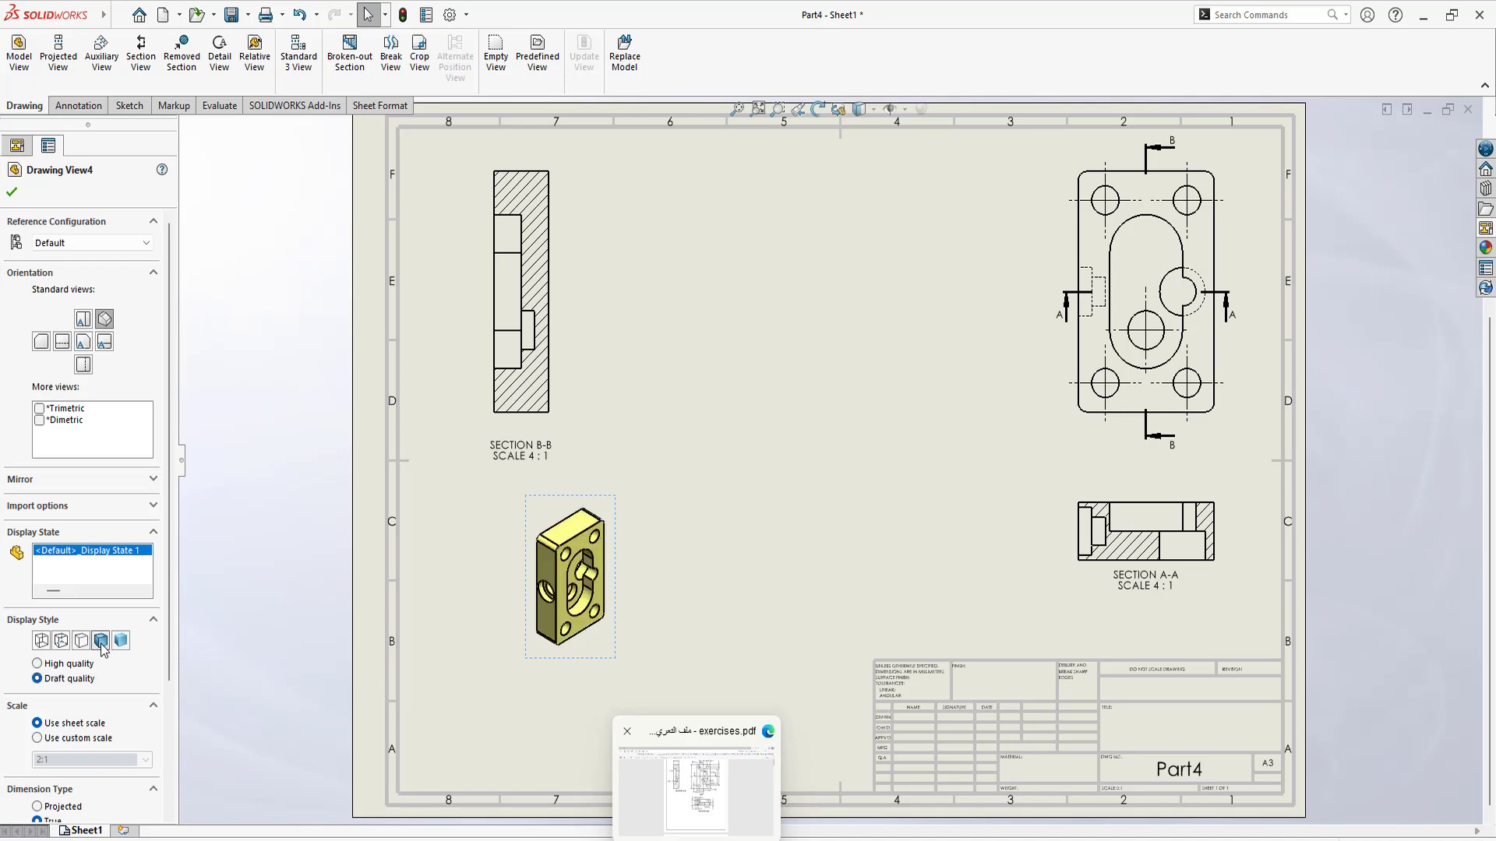
{"action": "scroll", "coordinate": [170, 602], "scroll_direction": "down", "scroll_amount": 3}
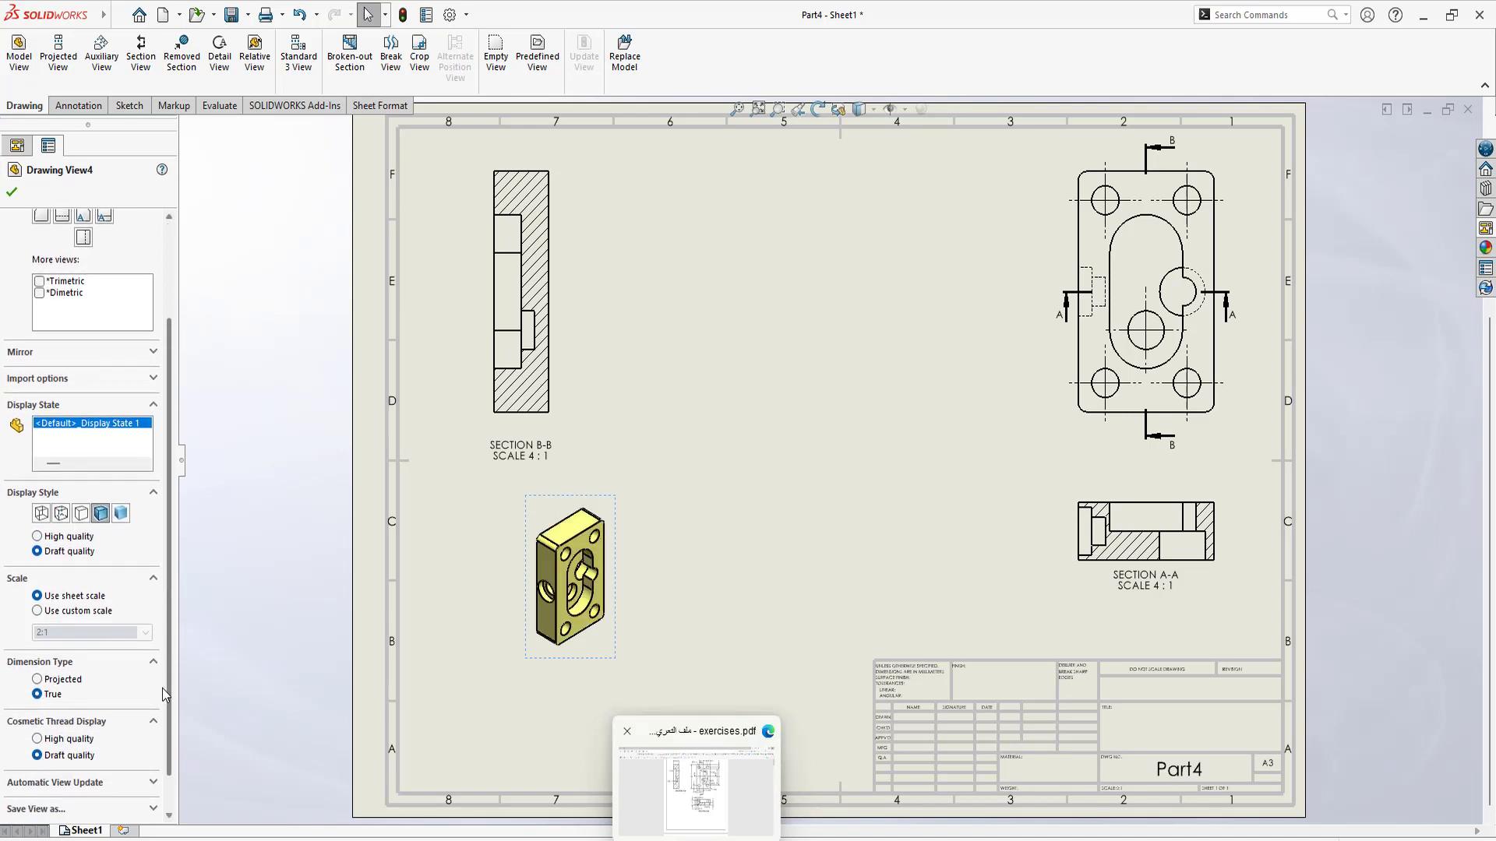
{"action": "left_click", "coordinate": [38, 611]}
{"action": "left_click", "coordinate": [146, 633]}
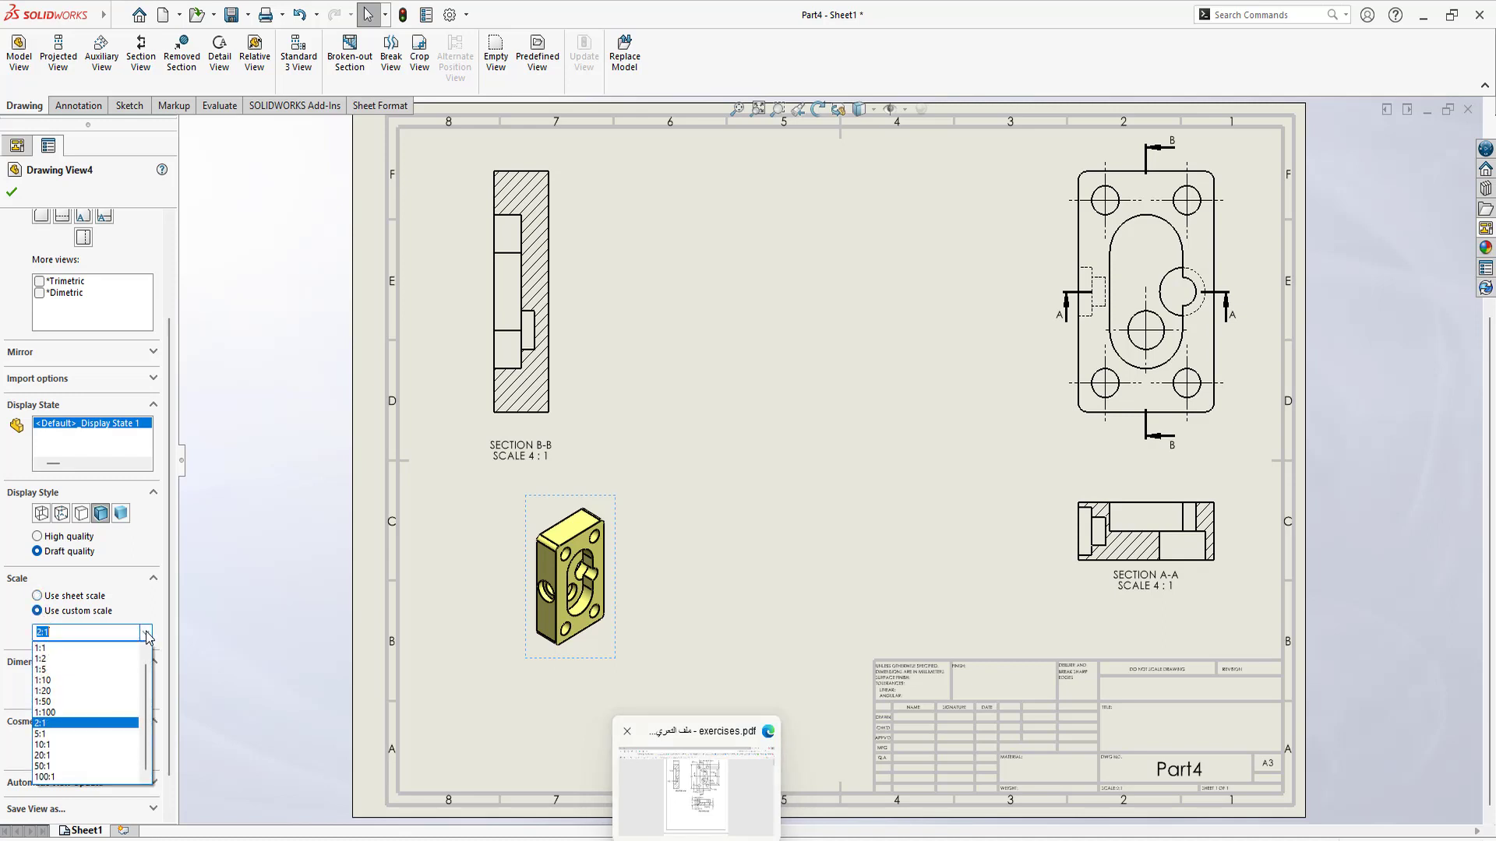
{"action": "left_click", "coordinate": [79, 733]}
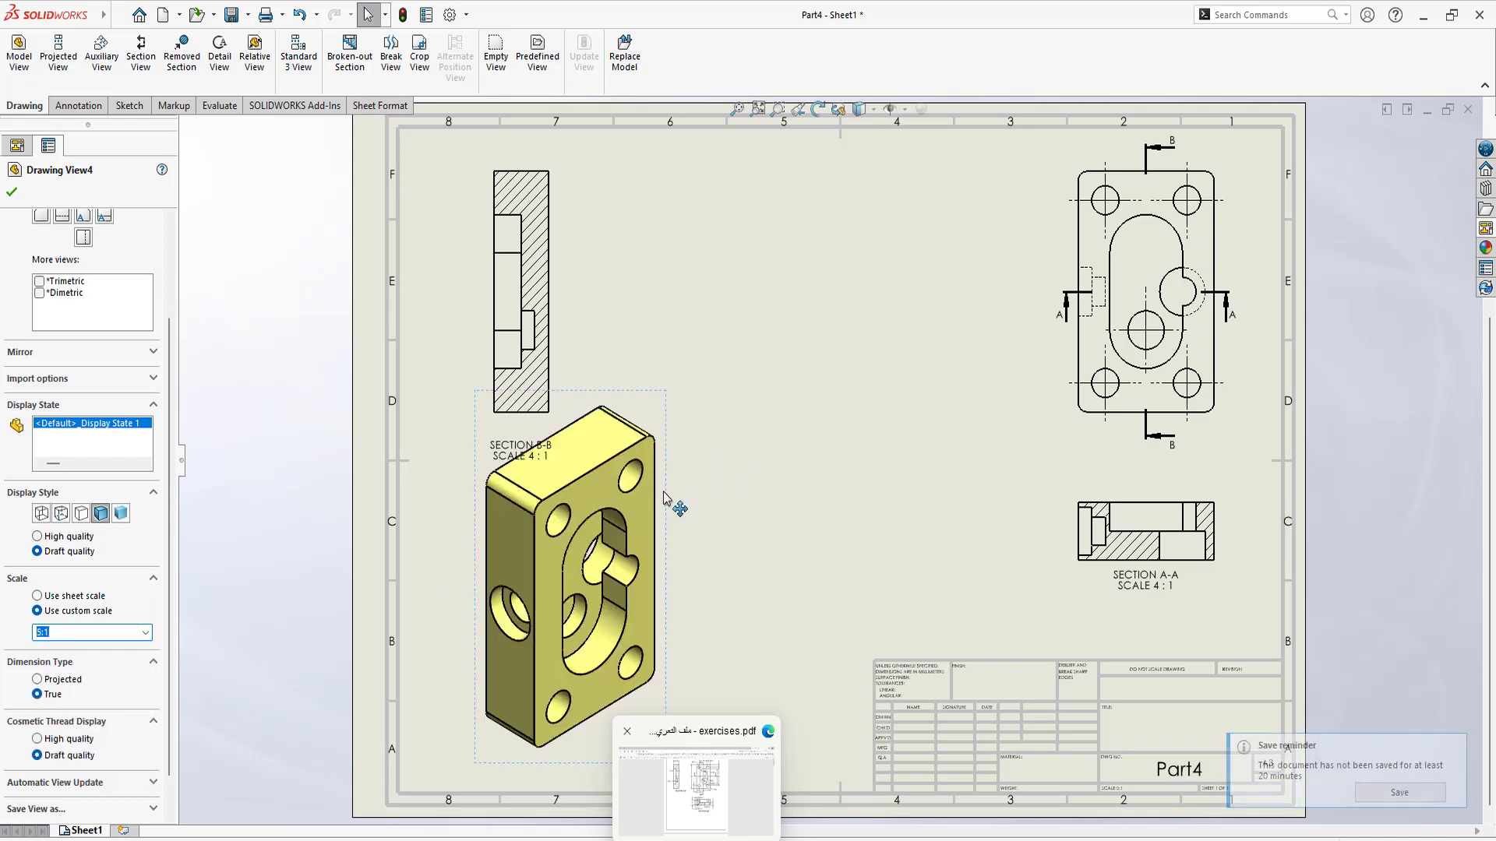
{"action": "left_click_drag", "start_coordinate": [666, 495], "coordinate": [734, 507]}
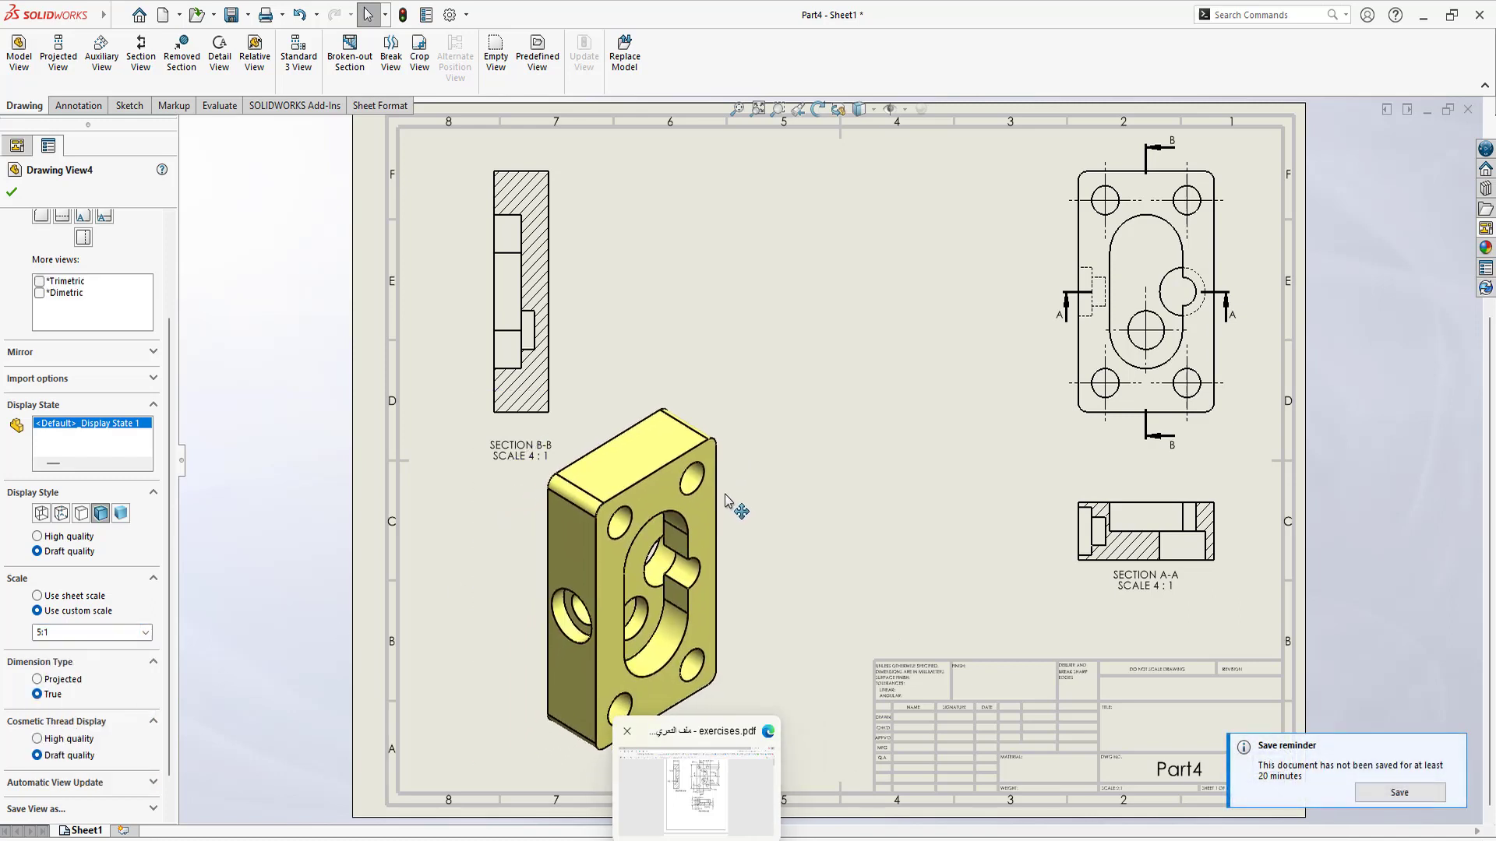
{"action": "left_click", "coordinate": [779, 604]}
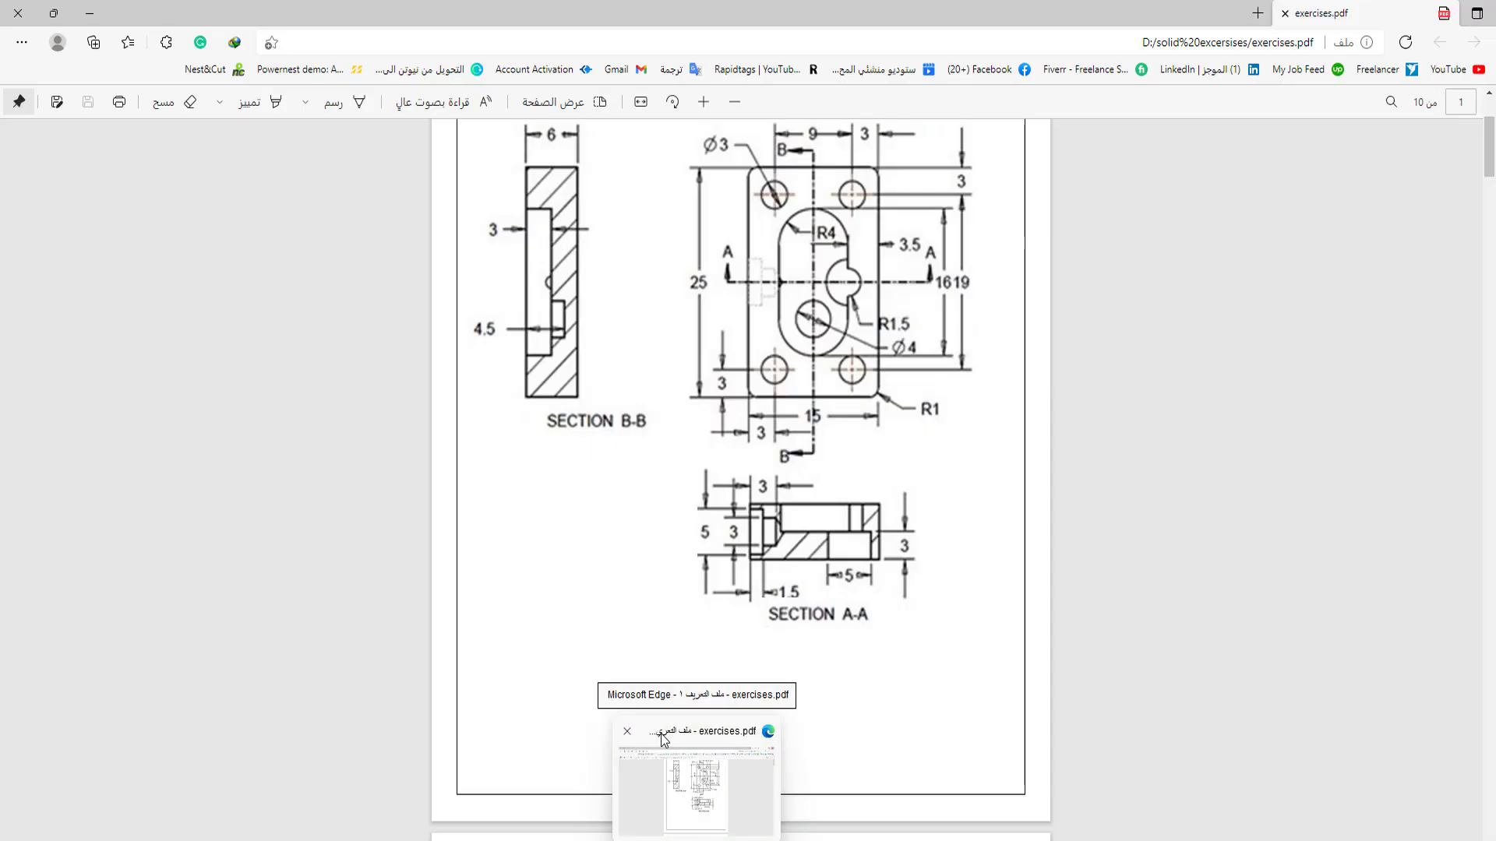
Step: After checking the reference PDF, shift the top view and Section A-A left and nudge the isometric view
{"action": "left_click", "coordinate": [664, 740]}
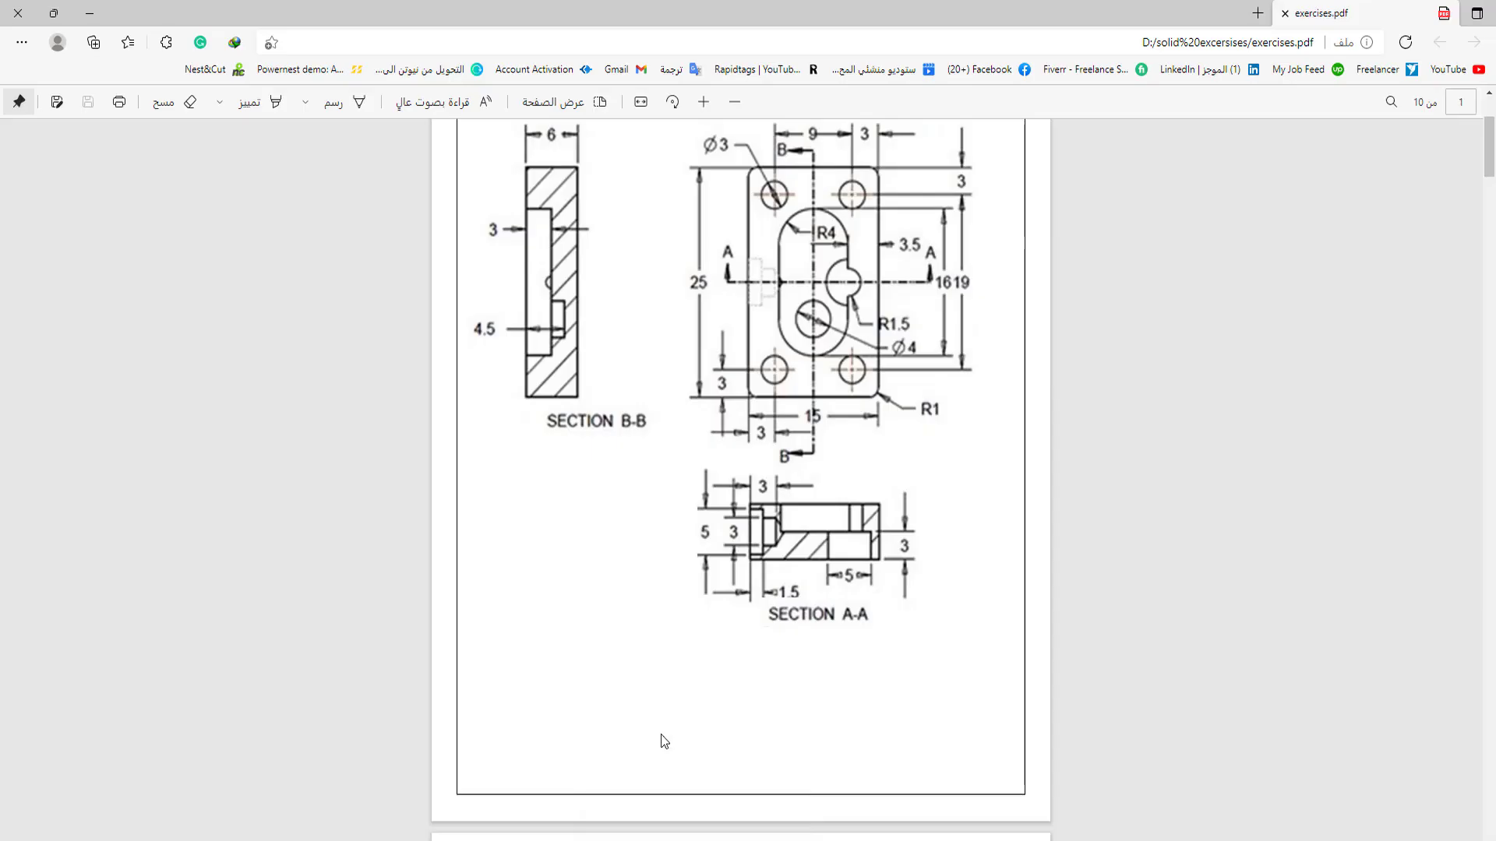
{"action": "left_click", "coordinate": [695, 837]}
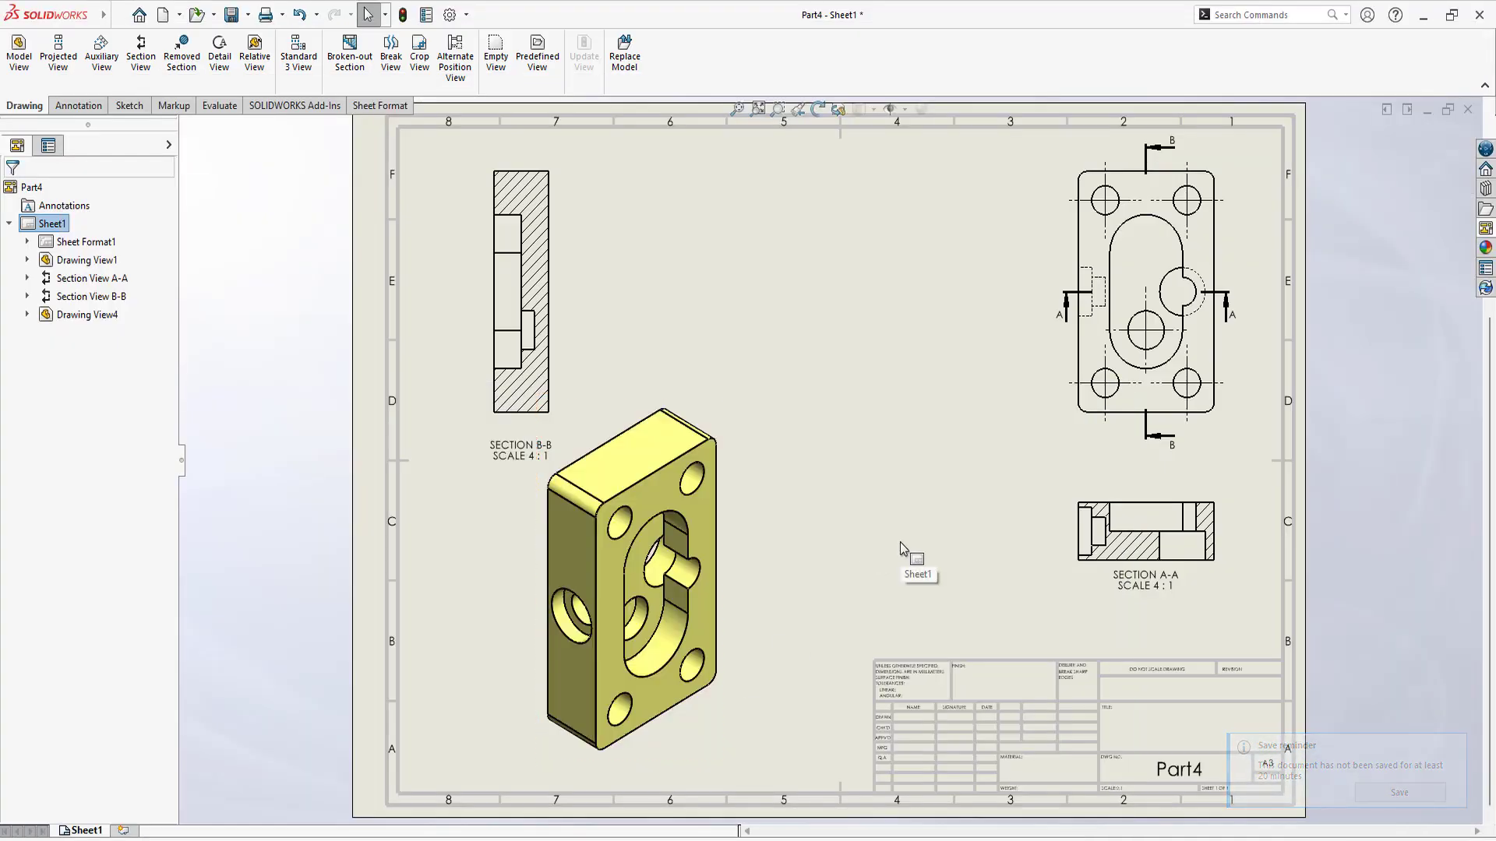
{"action": "left_click", "coordinate": [1112, 431]}
{"action": "mouse_move", "coordinate": [1112, 430]}
{"action": "left_mouse_down"}
{"action": "mouse_move", "coordinate": [1038, 427]}
{"action": "mouse_move", "coordinate": [1058, 420]}
{"action": "left_mouse_up"}
{"action": "left_click_drag", "start_coordinate": [724, 554], "coordinate": [761, 571]}
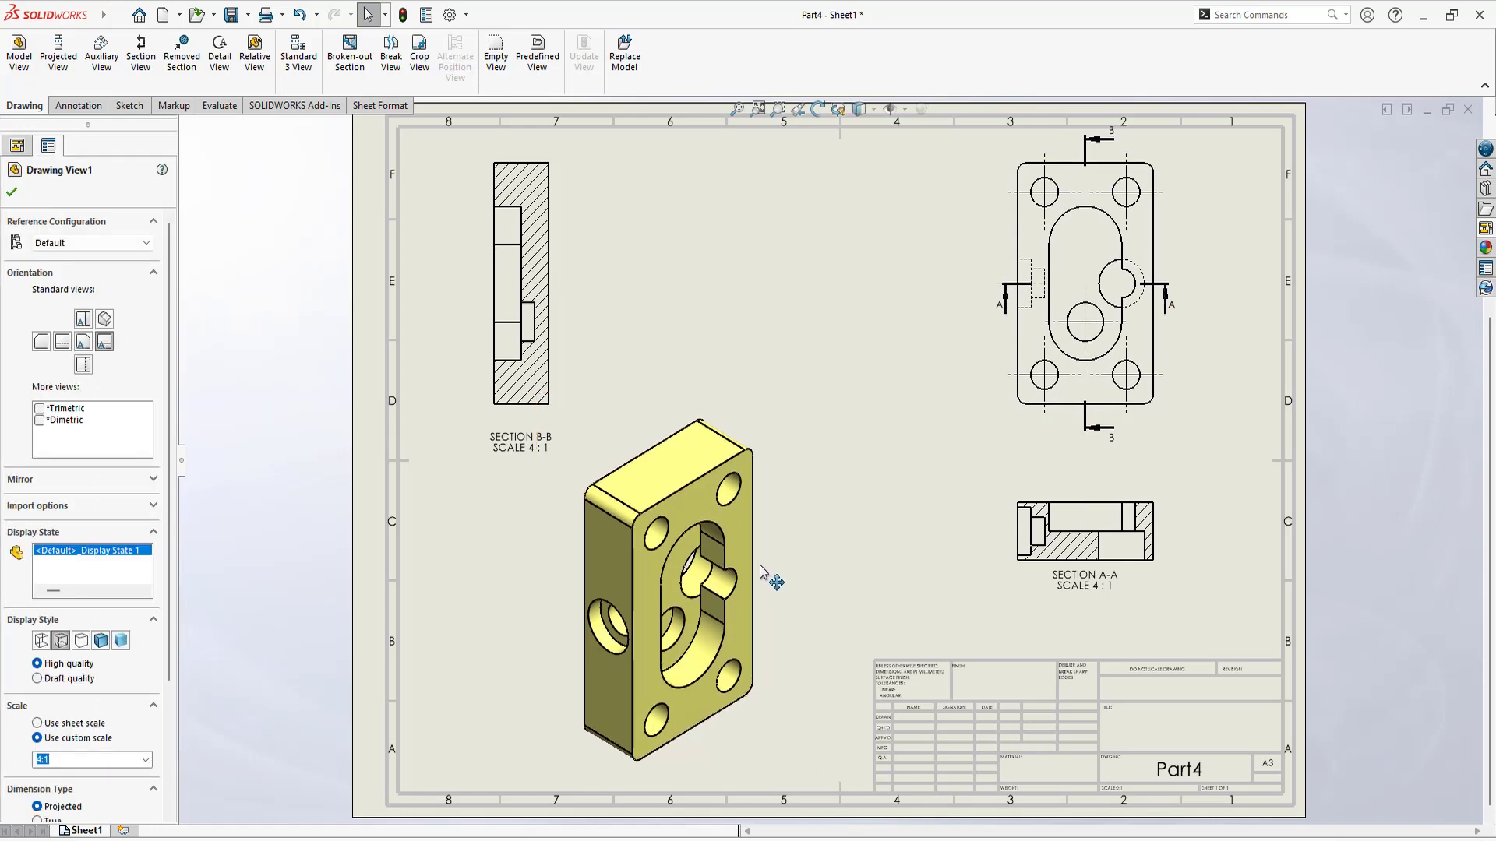
{"action": "left_click", "coordinate": [12, 191]}
{"action": "key", "text": "alt+Tab"}
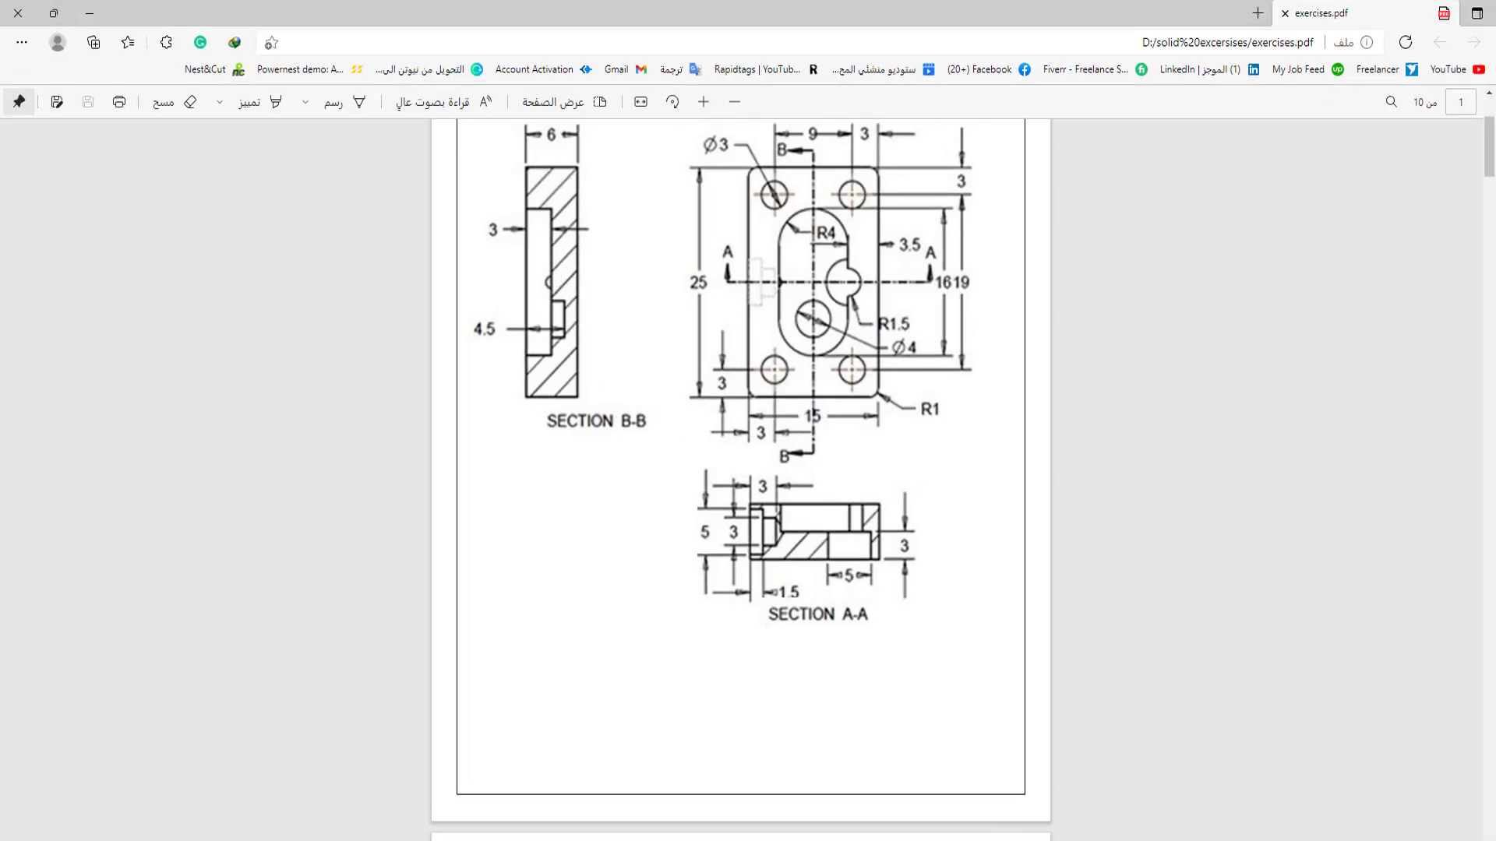
{"action": "key", "text": "alt+Tab"}
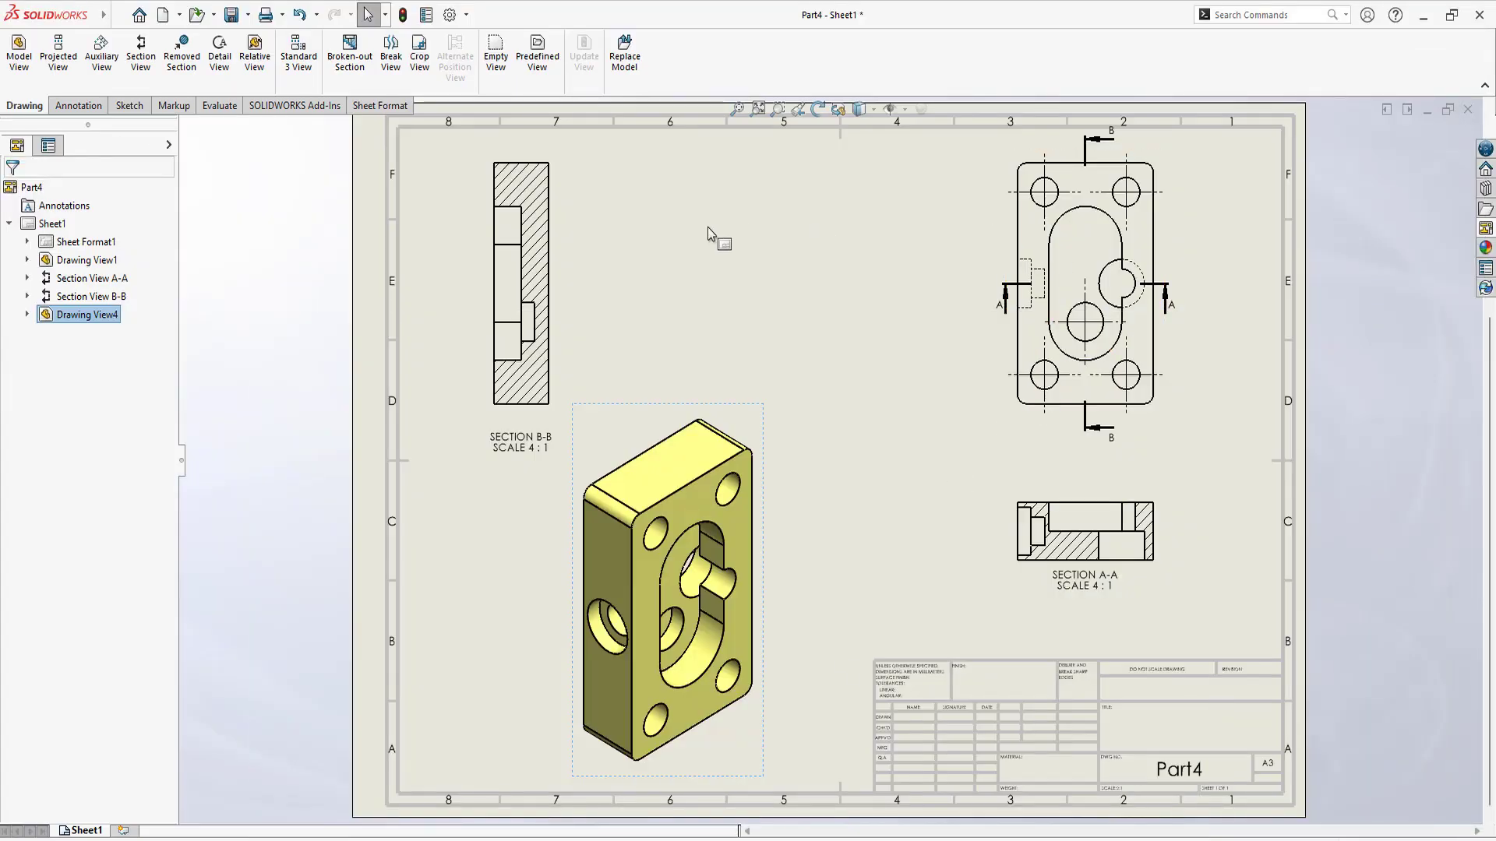
Step: On the Annotation tab, start Smart Dimension and then cancel it
{"action": "left_click", "coordinate": [82, 108]}
{"action": "left_click", "coordinate": [27, 51]}
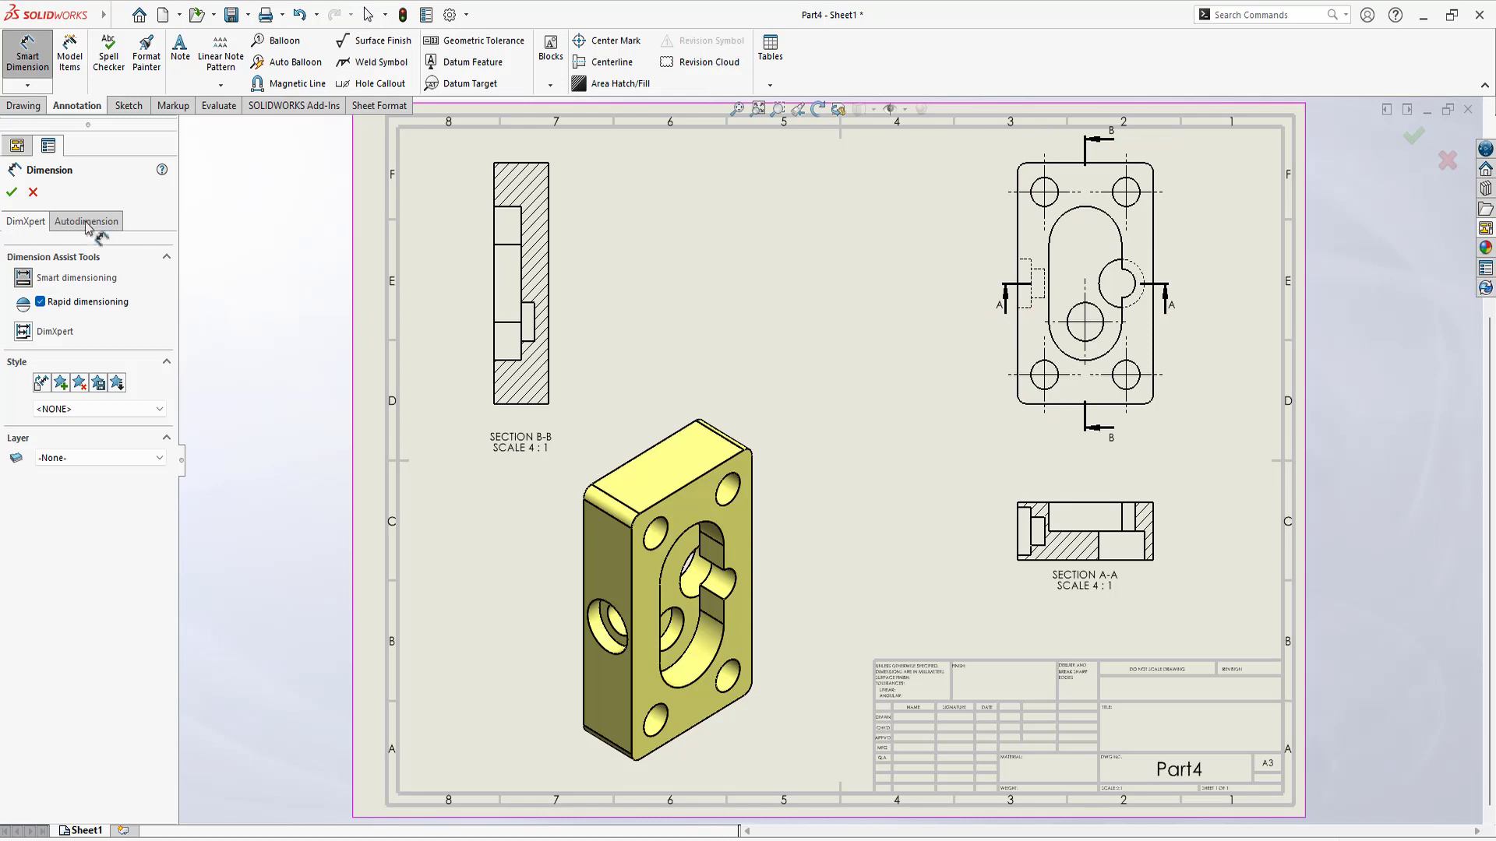
{"action": "left_click", "coordinate": [32, 192]}
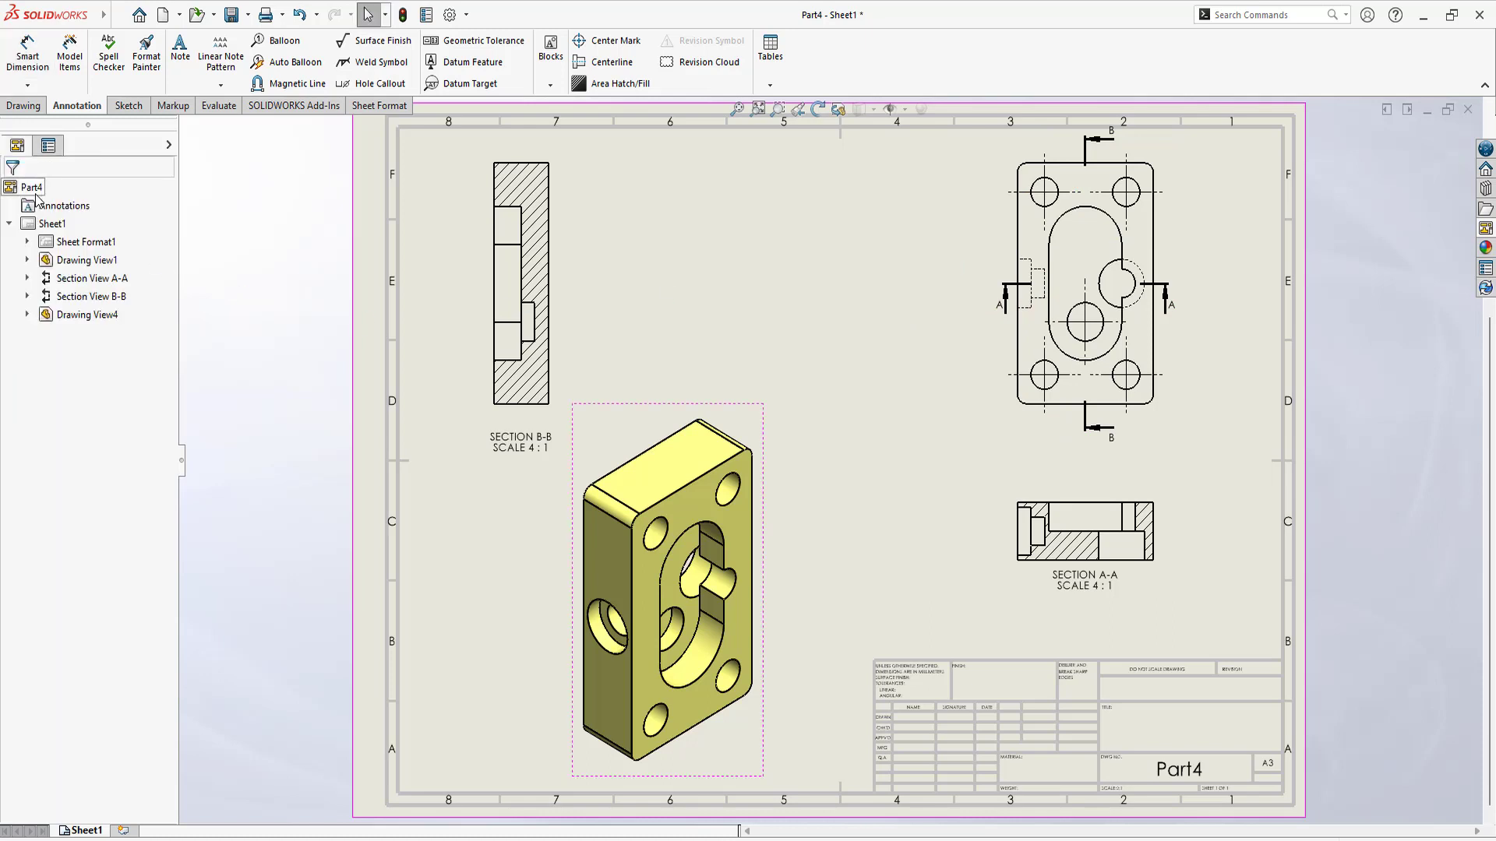
Step: Import Model Items from the entire model into the top view (Drawing View1) only
{"action": "left_click", "coordinate": [69, 59]}
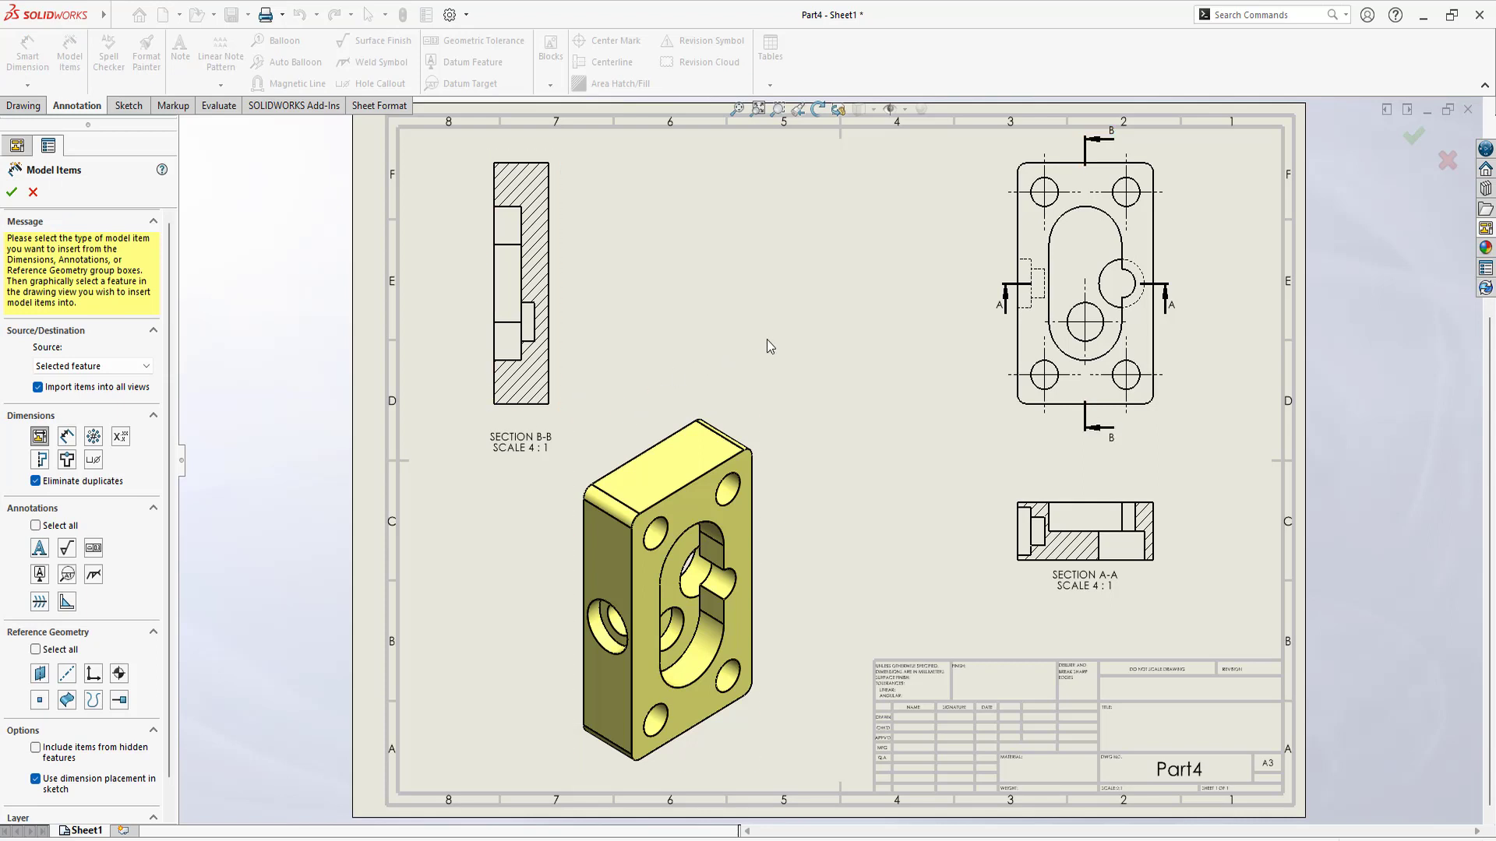
{"action": "left_click", "coordinate": [561, 298]}
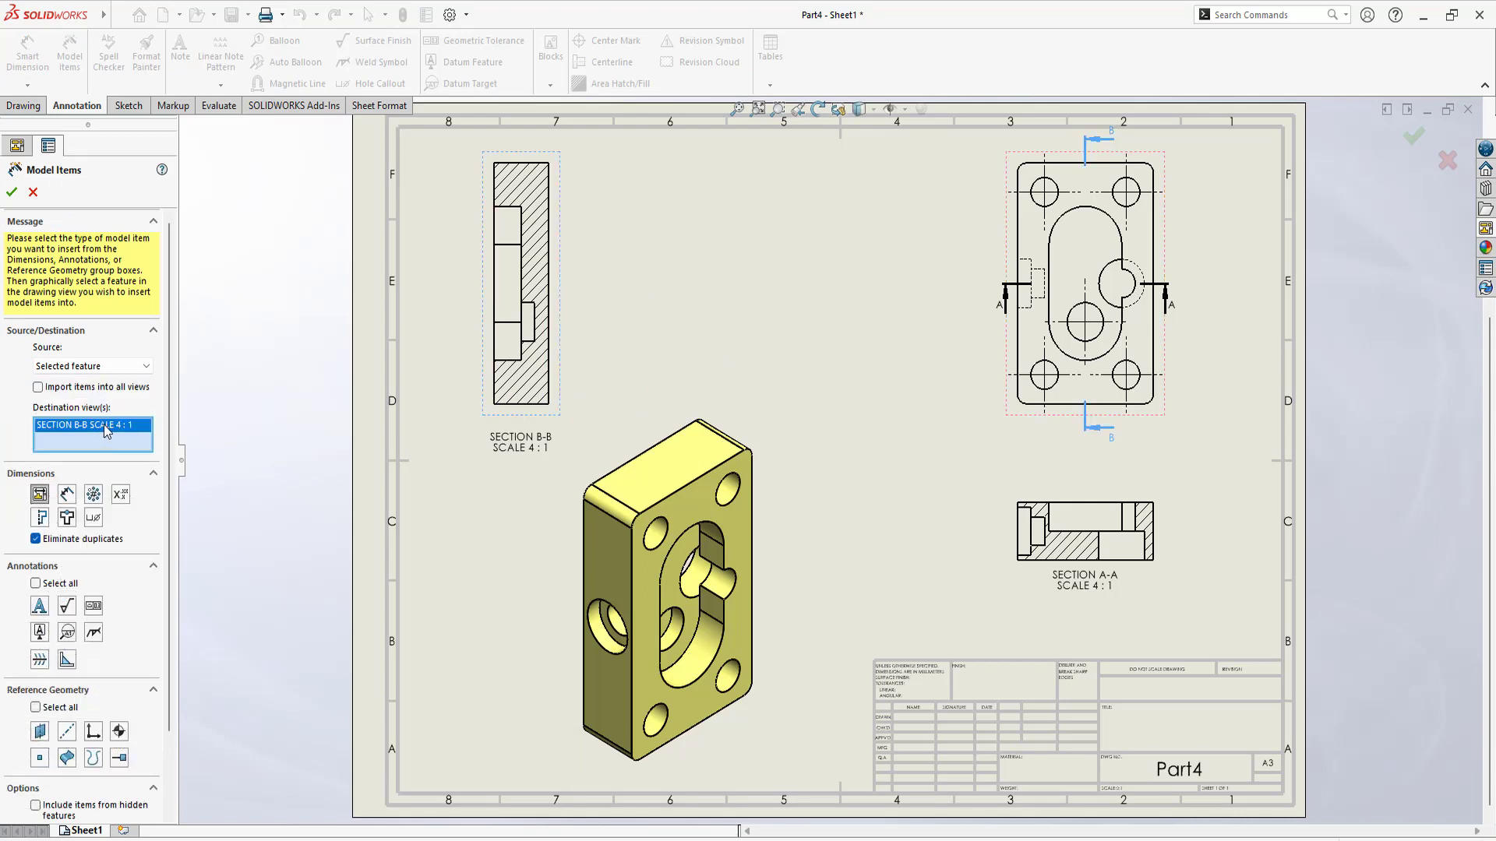
{"action": "left_click", "coordinate": [1010, 418]}
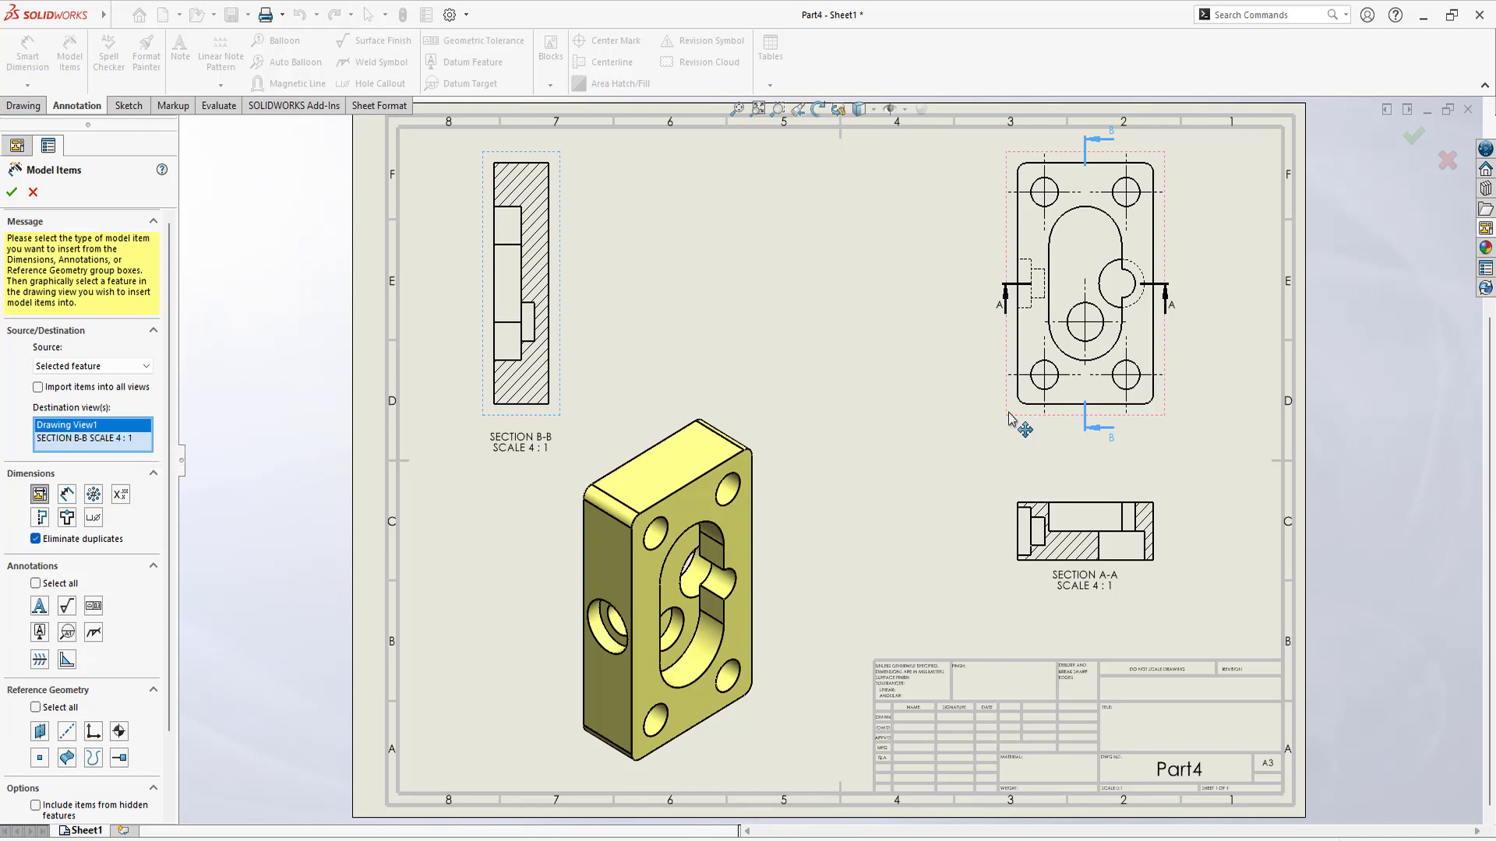
{"action": "left_click", "coordinate": [1009, 575]}
{"action": "right_click", "coordinate": [96, 440]}
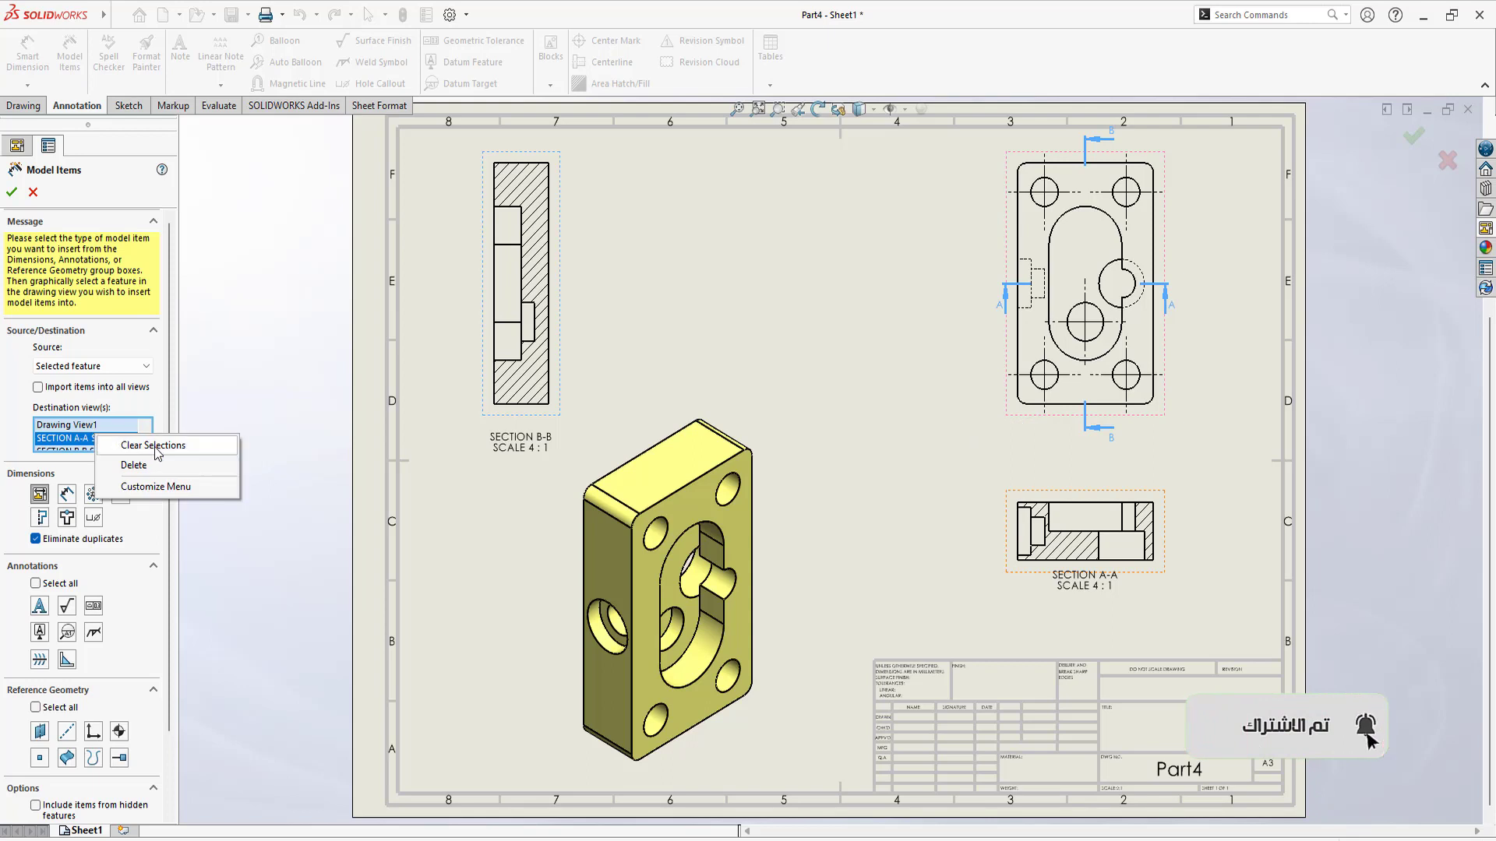
{"action": "left_click", "coordinate": [128, 444]}
{"action": "left_click", "coordinate": [1019, 420]}
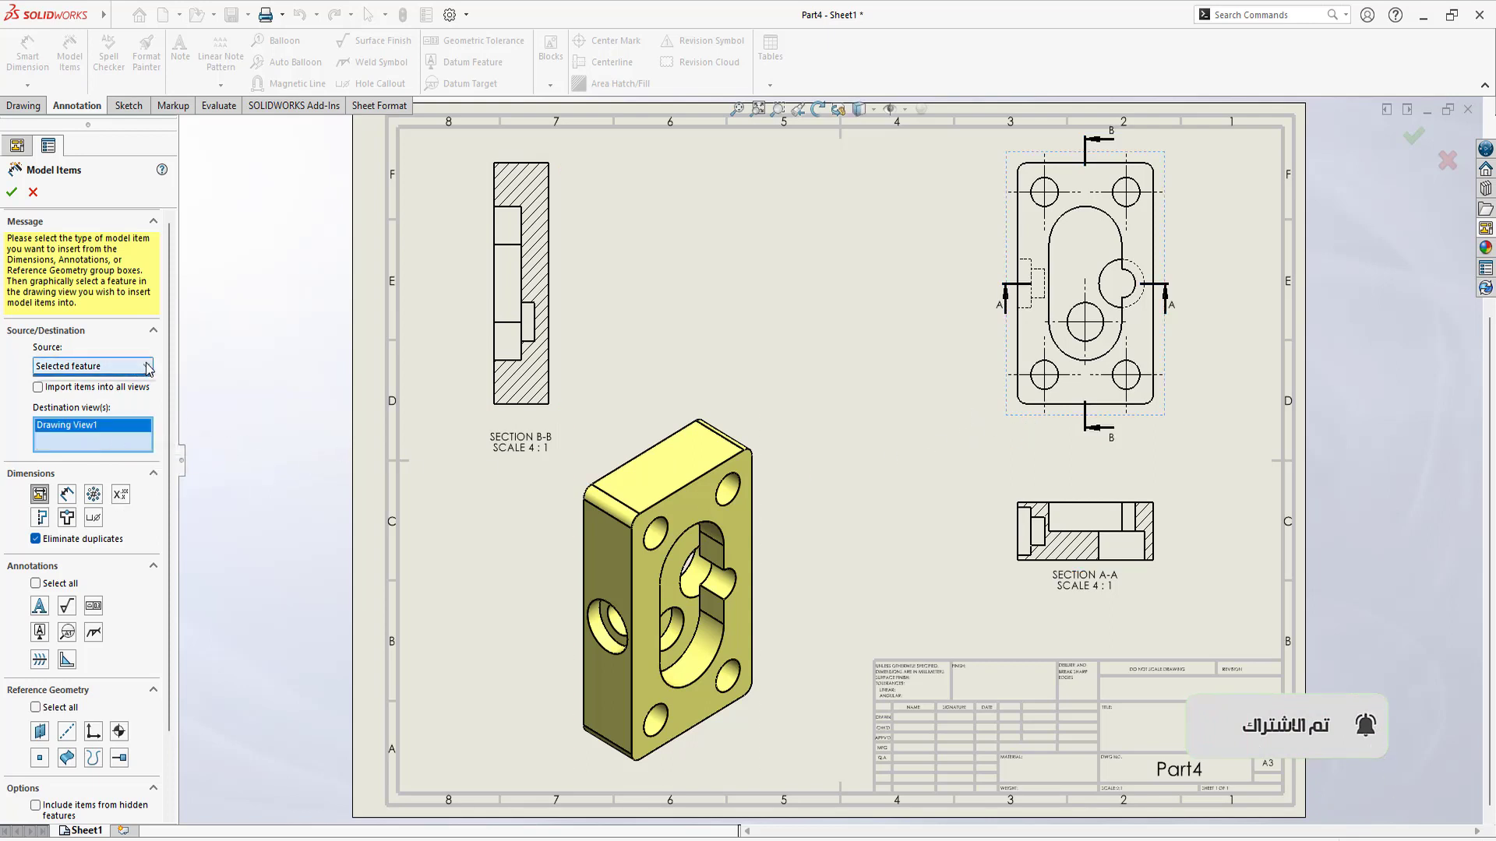
{"action": "left_click", "coordinate": [109, 366]}
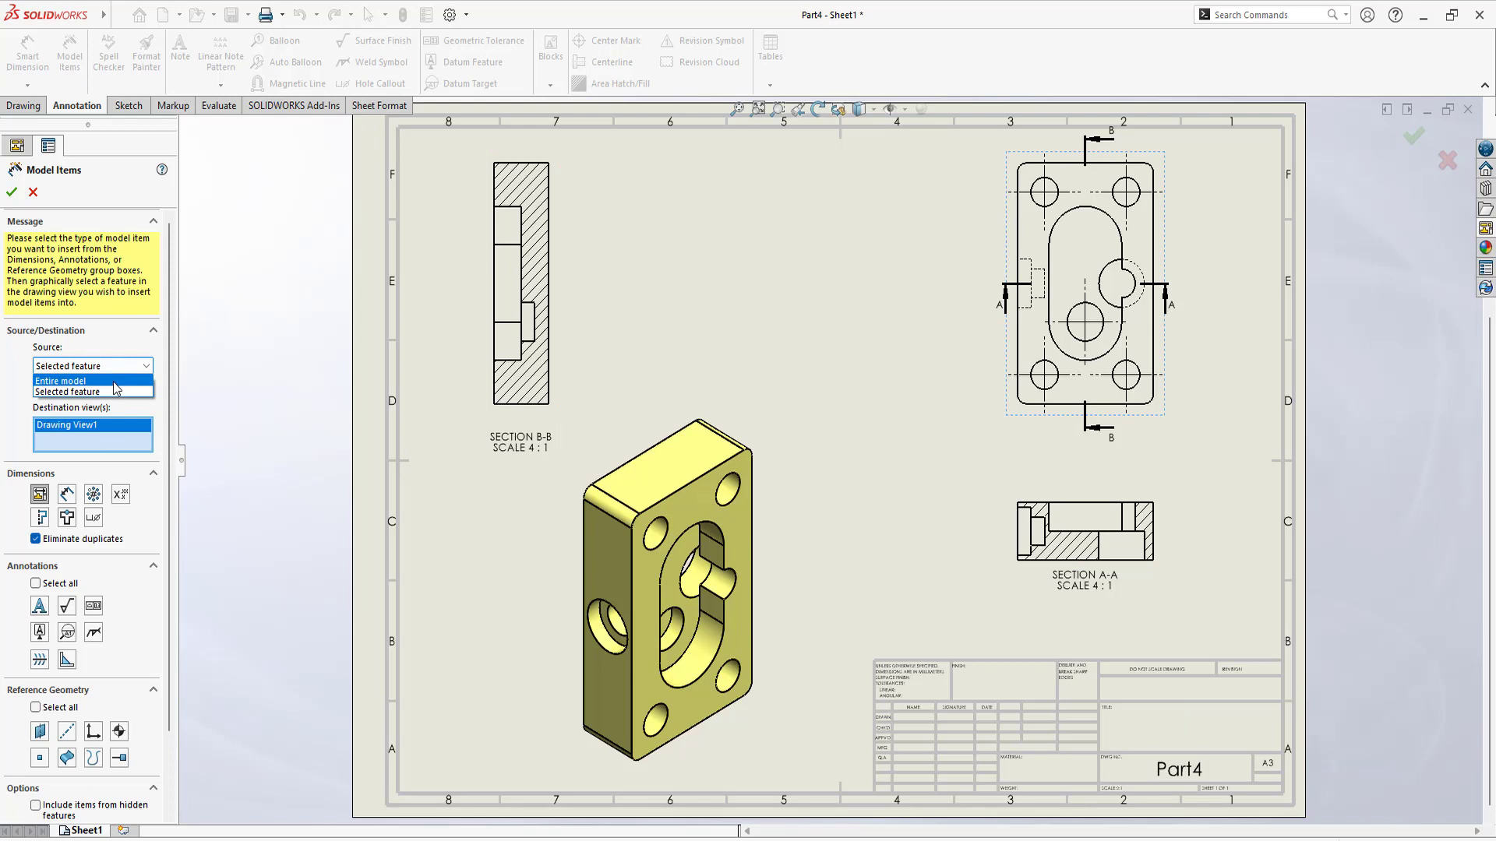
{"action": "left_click", "coordinate": [84, 382]}
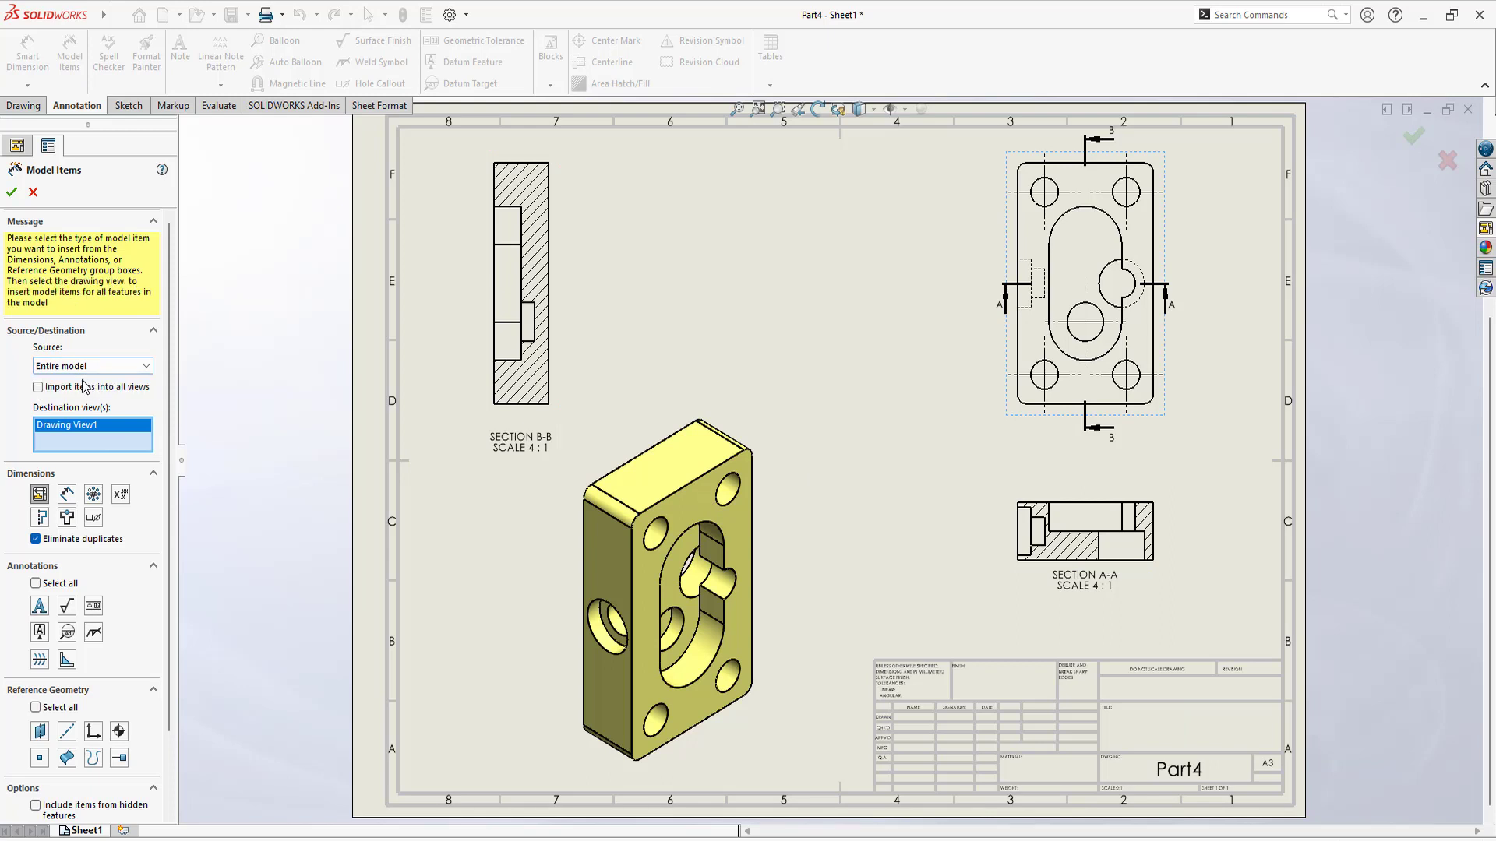
{"action": "left_click", "coordinate": [11, 192]}
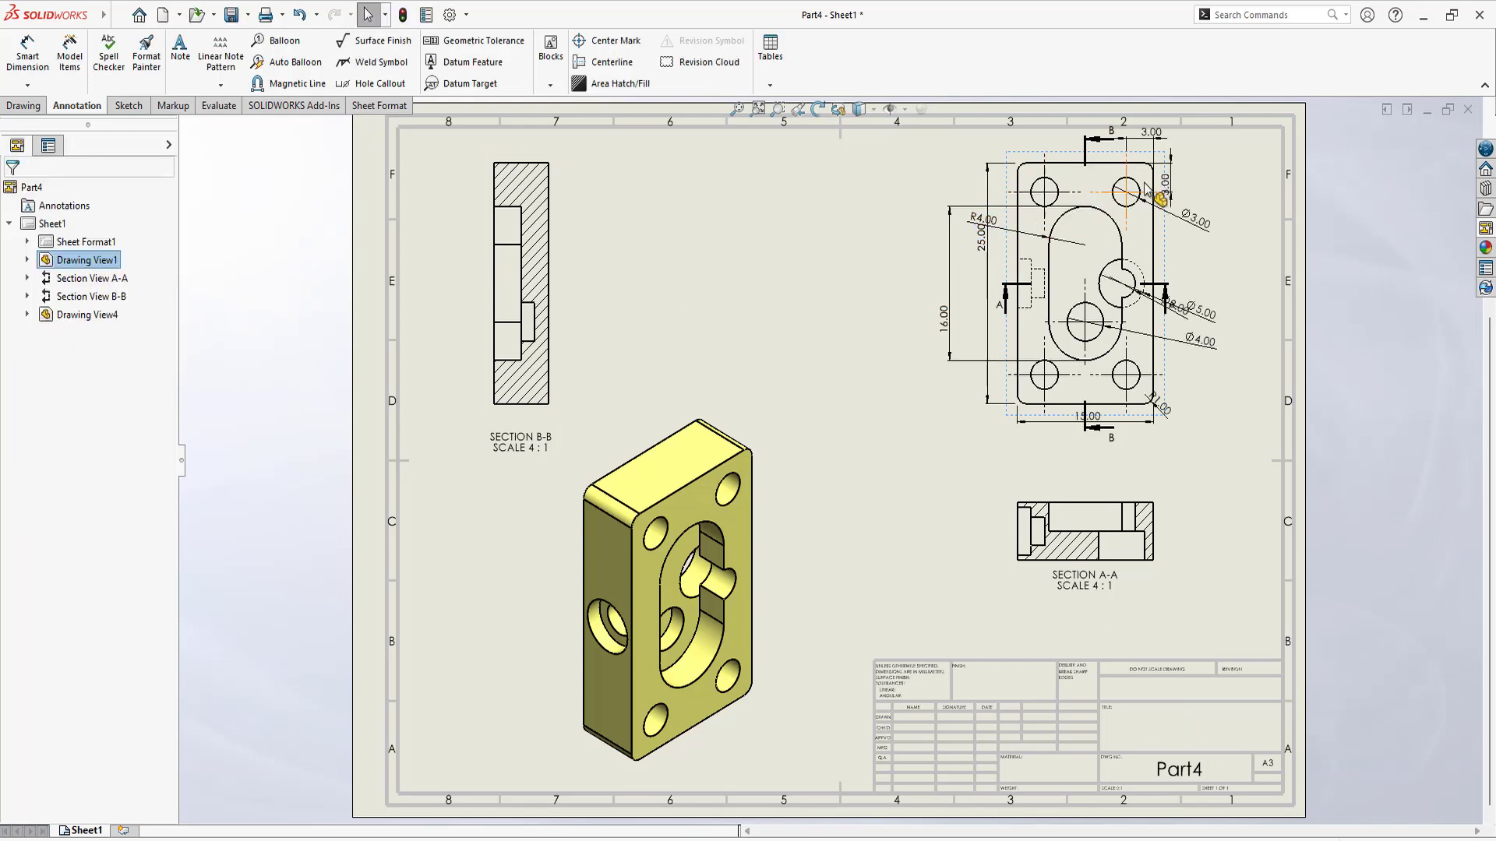
Step: Drag the Ø3.00, Ø5.00, R1.00, 15.00, 25.00 and 16.00 top-view dimensions clear of the outline
{"action": "left_click_drag", "start_coordinate": [1192, 221], "coordinate": [1209, 240]}
{"action": "mouse_move", "coordinate": [1201, 313]}
{"action": "left_mouse_down"}
{"action": "mouse_move", "coordinate": [1202, 279]}
{"action": "mouse_move", "coordinate": [1219, 309]}
{"action": "mouse_move", "coordinate": [1206, 359]}
{"action": "left_mouse_up"}
{"action": "left_click_drag", "start_coordinate": [1161, 405], "coordinate": [1192, 419]}
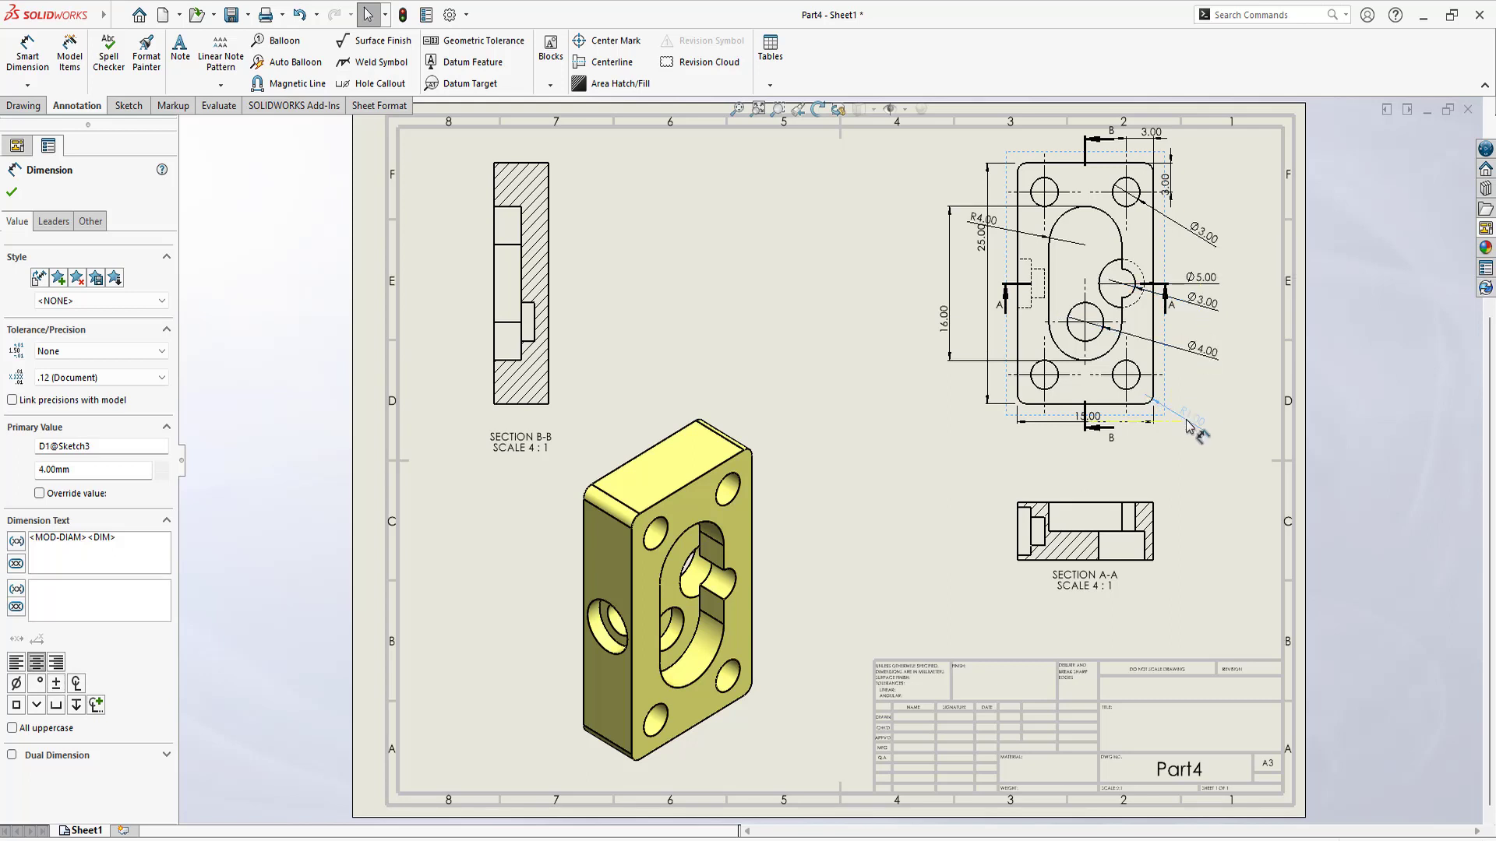
{"action": "left_click_drag", "start_coordinate": [1085, 420], "coordinate": [1079, 450]}
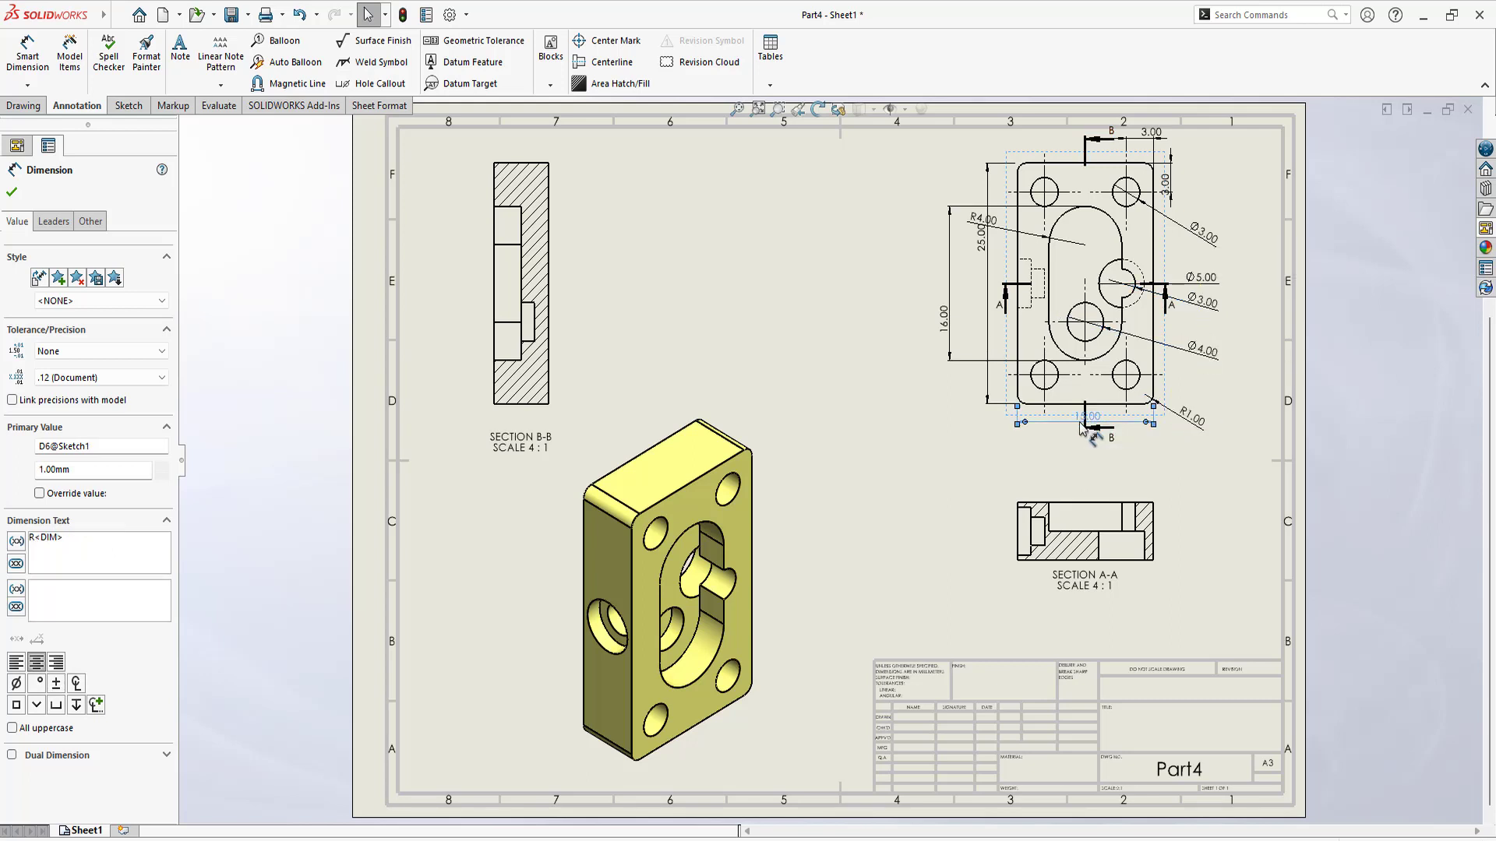
{"action": "mouse_move", "coordinate": [980, 234]}
{"action": "left_mouse_down"}
{"action": "mouse_move", "coordinate": [964, 195]}
{"action": "mouse_move", "coordinate": [982, 255]}
{"action": "left_mouse_up"}
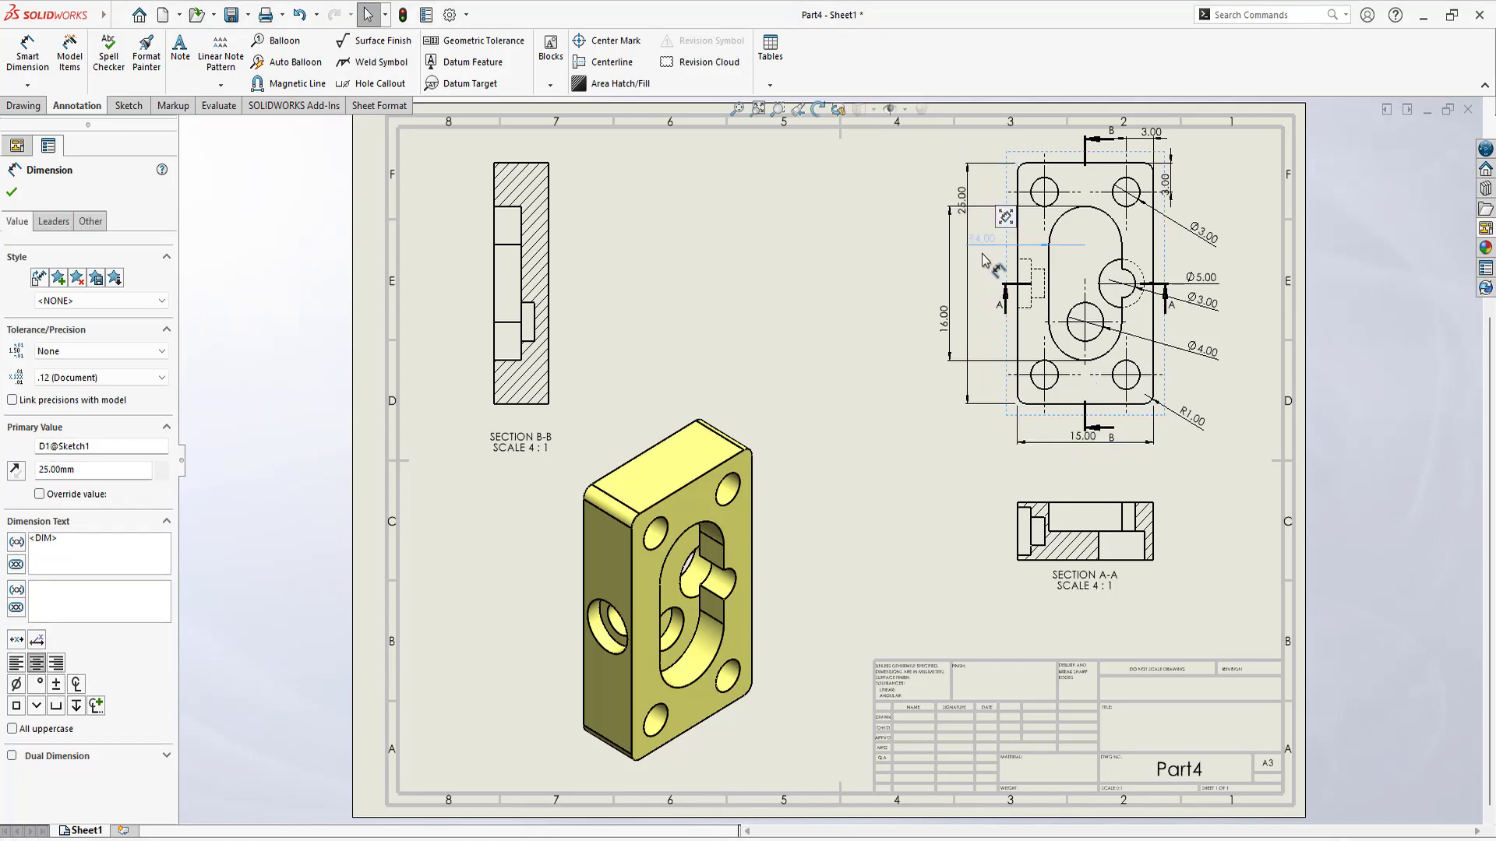
{"action": "left_click_drag", "start_coordinate": [948, 347], "coordinate": [962, 328]}
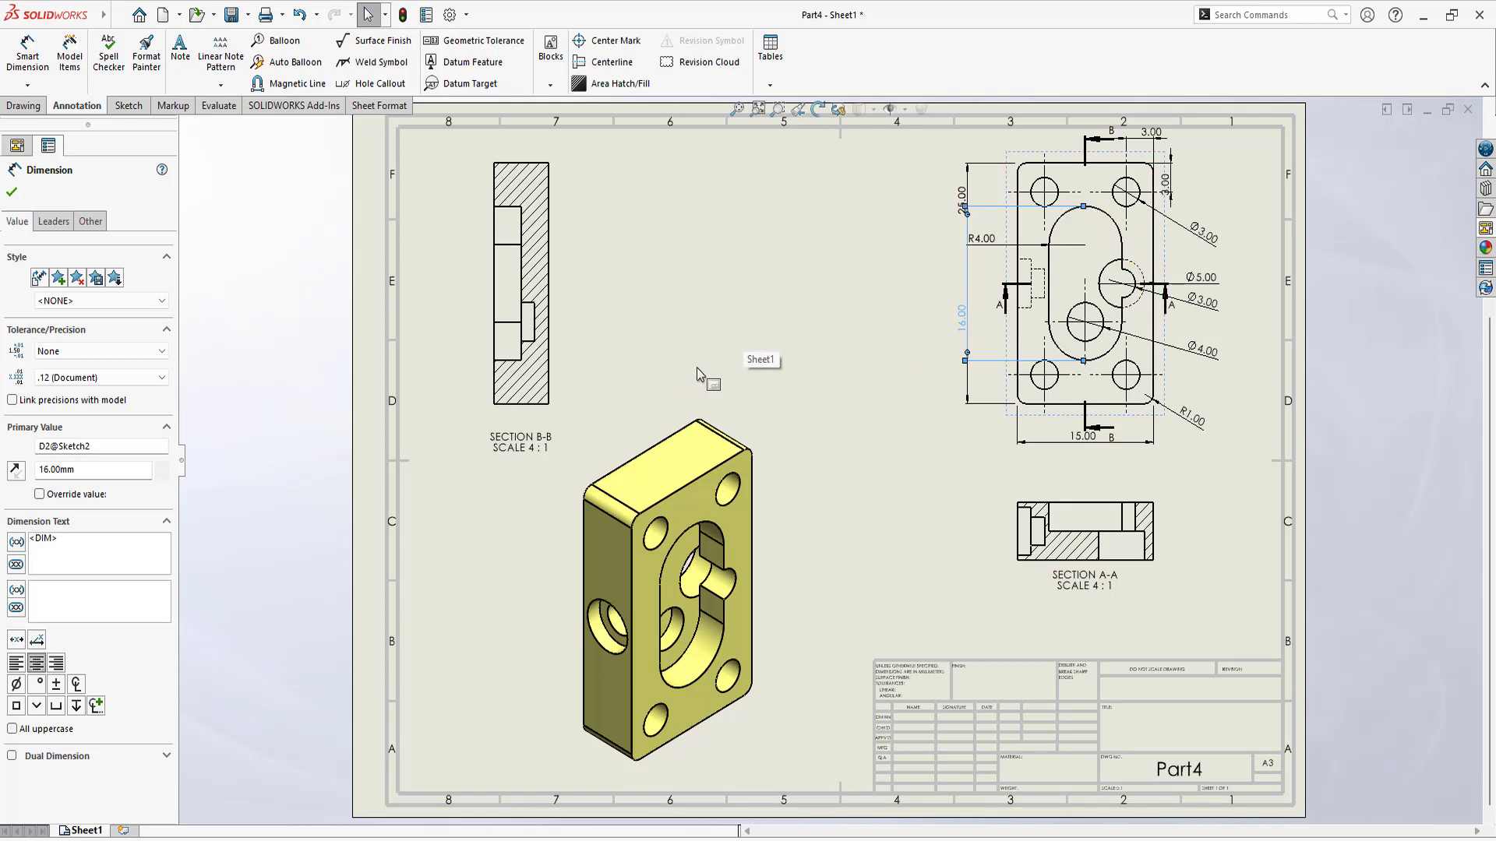
Step: Confirm the top-view edits and import model dimensions into Section A-A
{"action": "left_click", "coordinate": [11, 192]}
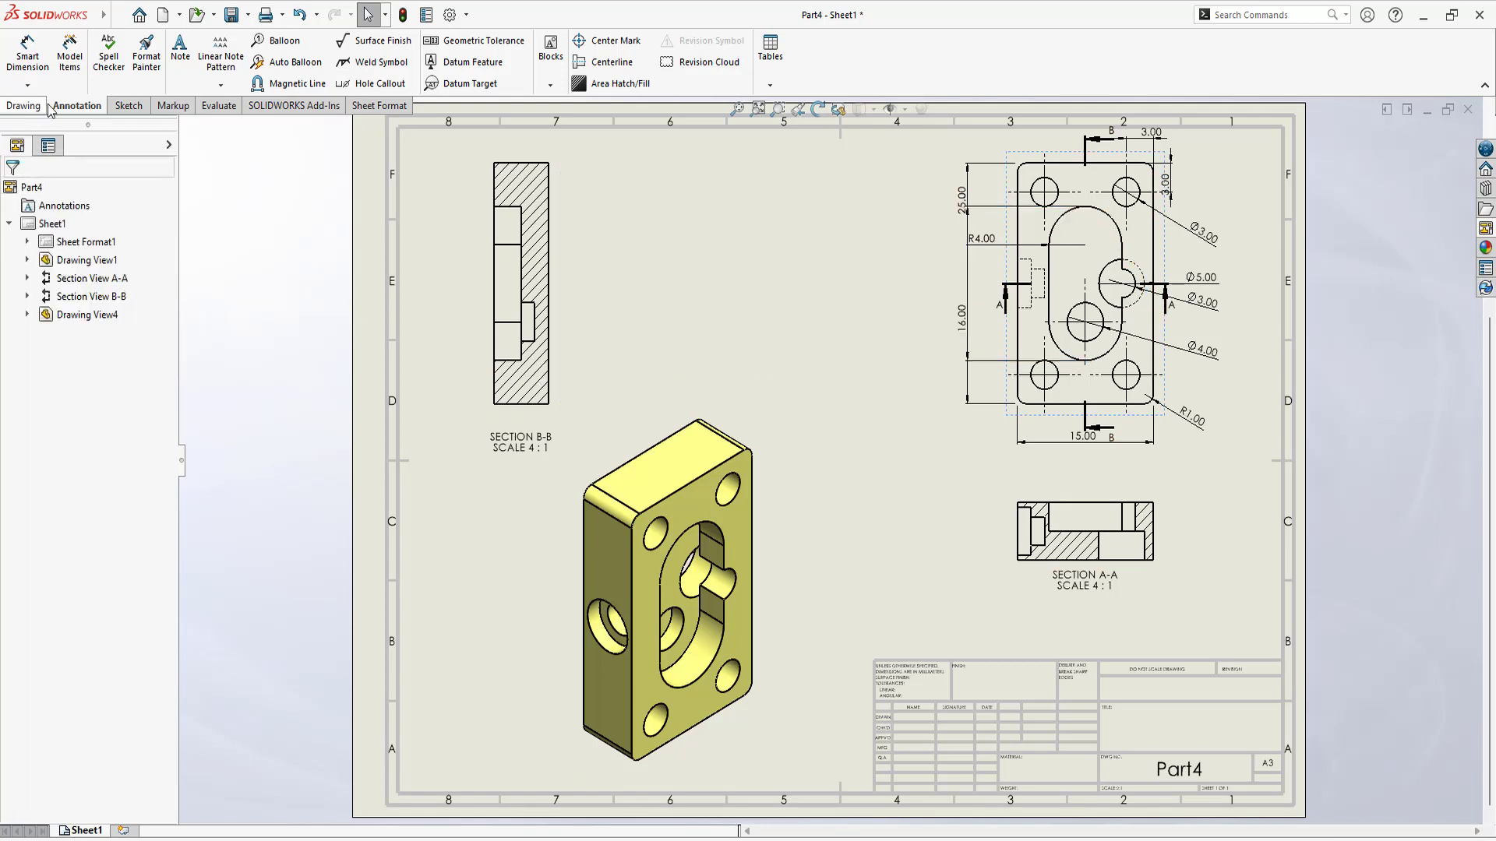
{"action": "left_click", "coordinate": [69, 54]}
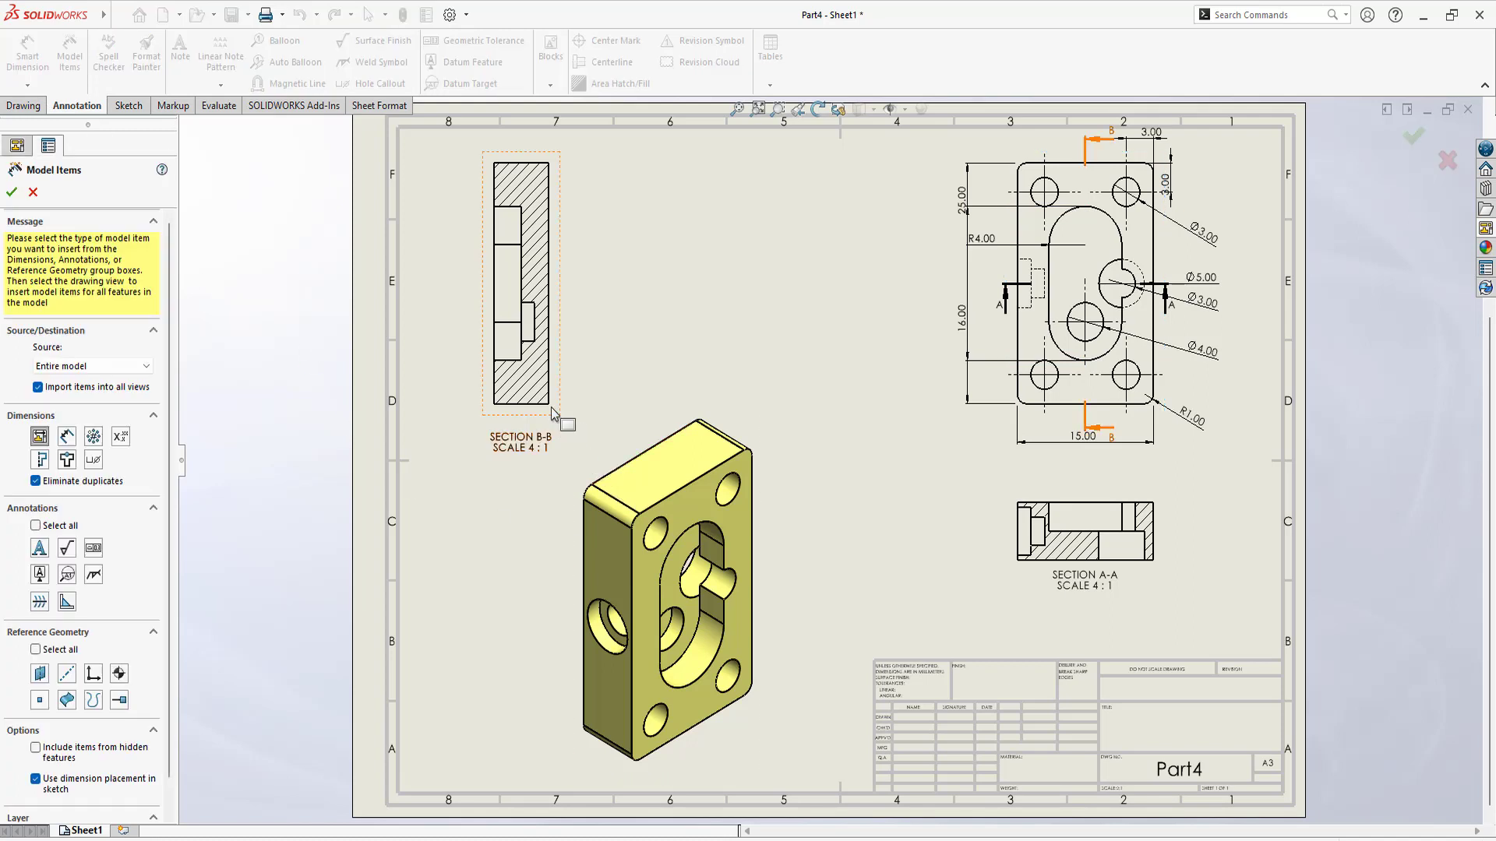
{"action": "left_click", "coordinate": [1035, 589]}
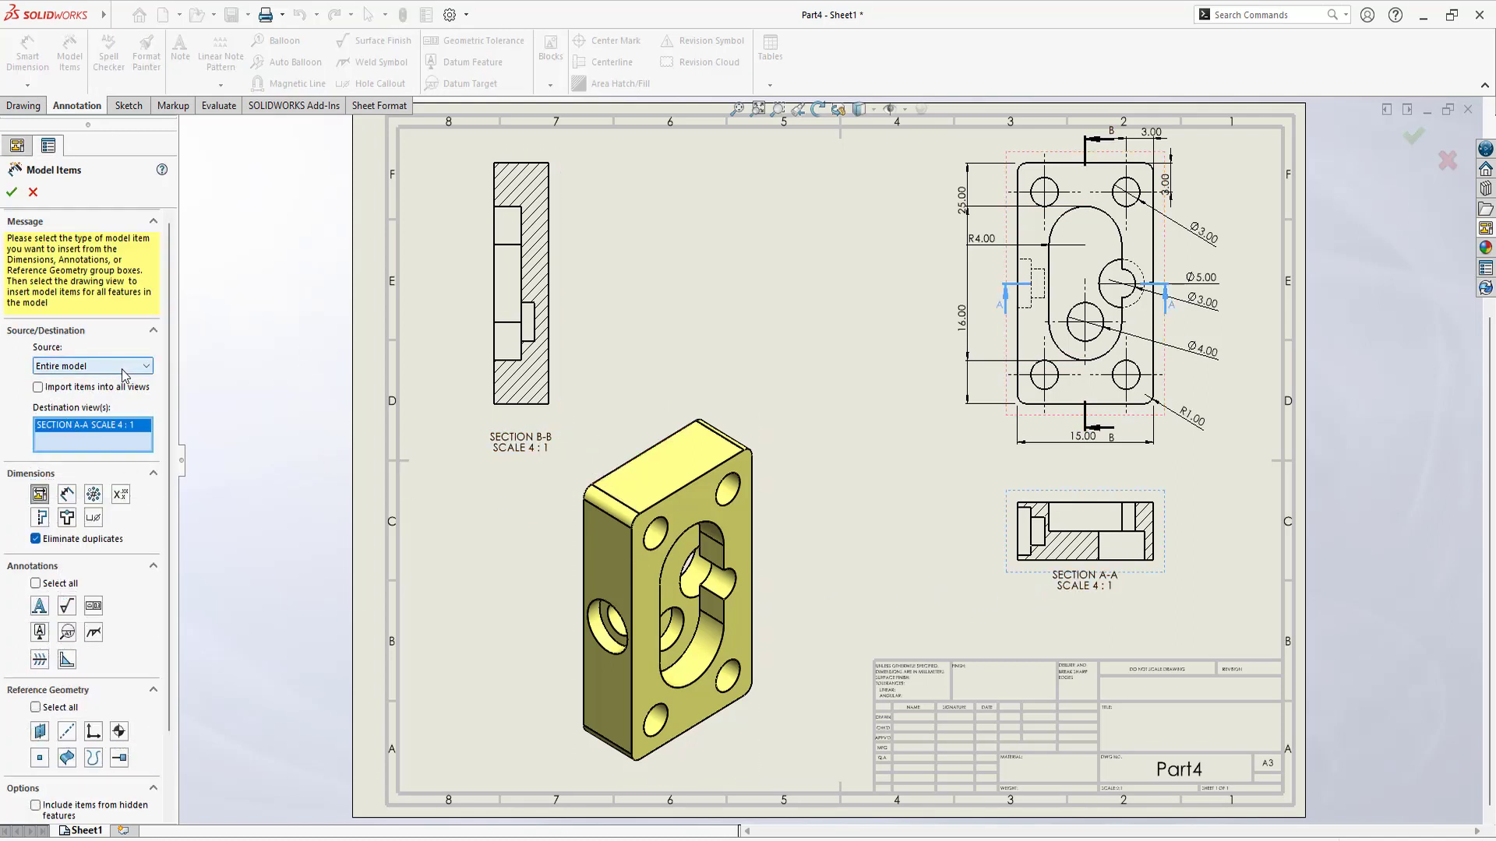
{"action": "left_click", "coordinate": [12, 192]}
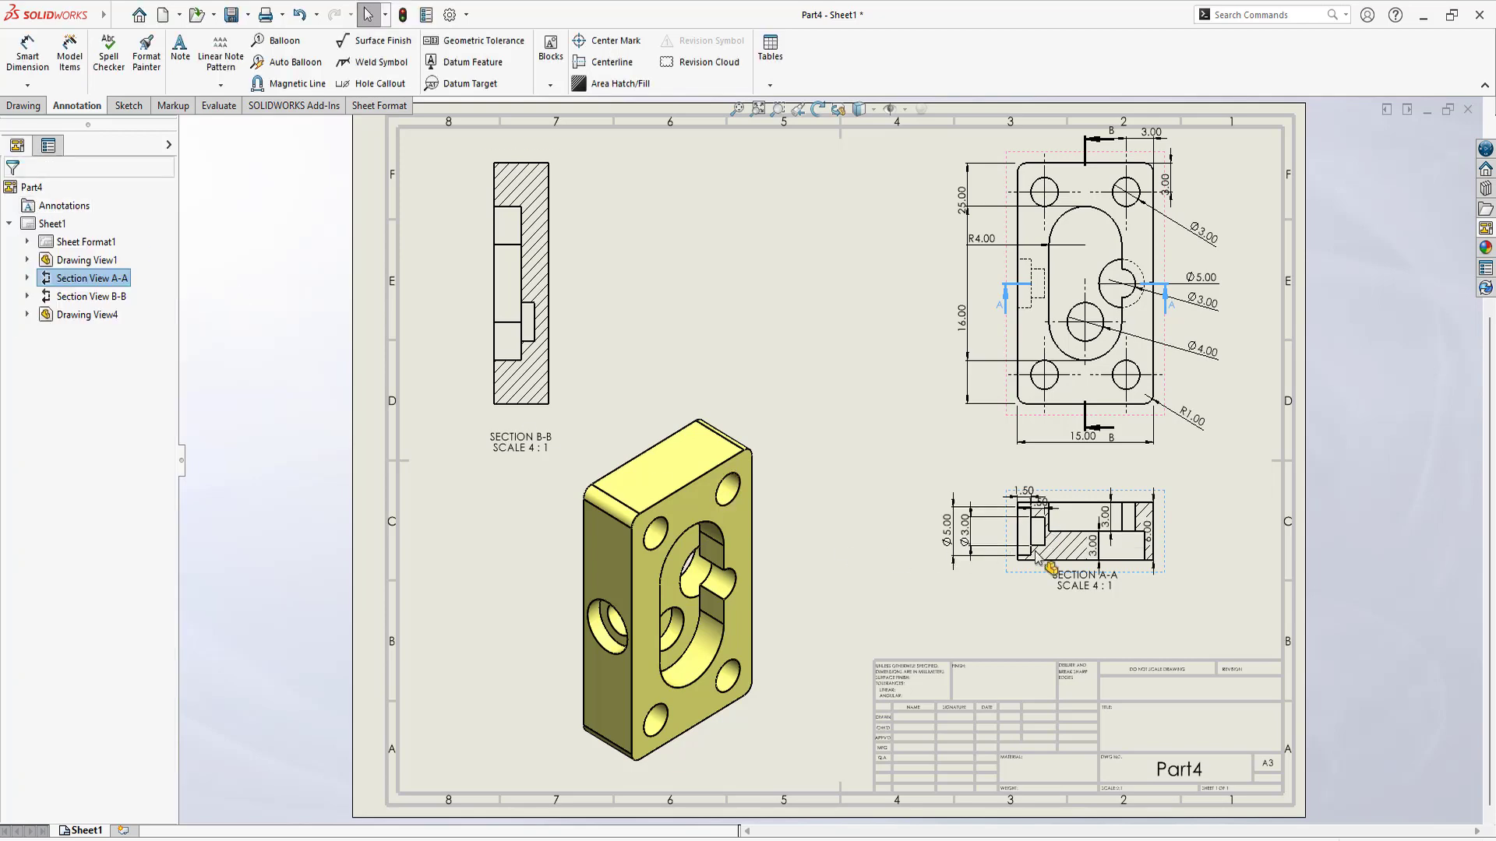
Step: Move both 1.50 dimensions above Section A-A and nudge Ø5.00 further left
{"action": "scroll", "coordinate": [1091, 557], "scroll_direction": "down", "scroll_amount": 2}
{"action": "scroll", "coordinate": [1051, 529], "scroll_direction": "down", "scroll_amount": 2}
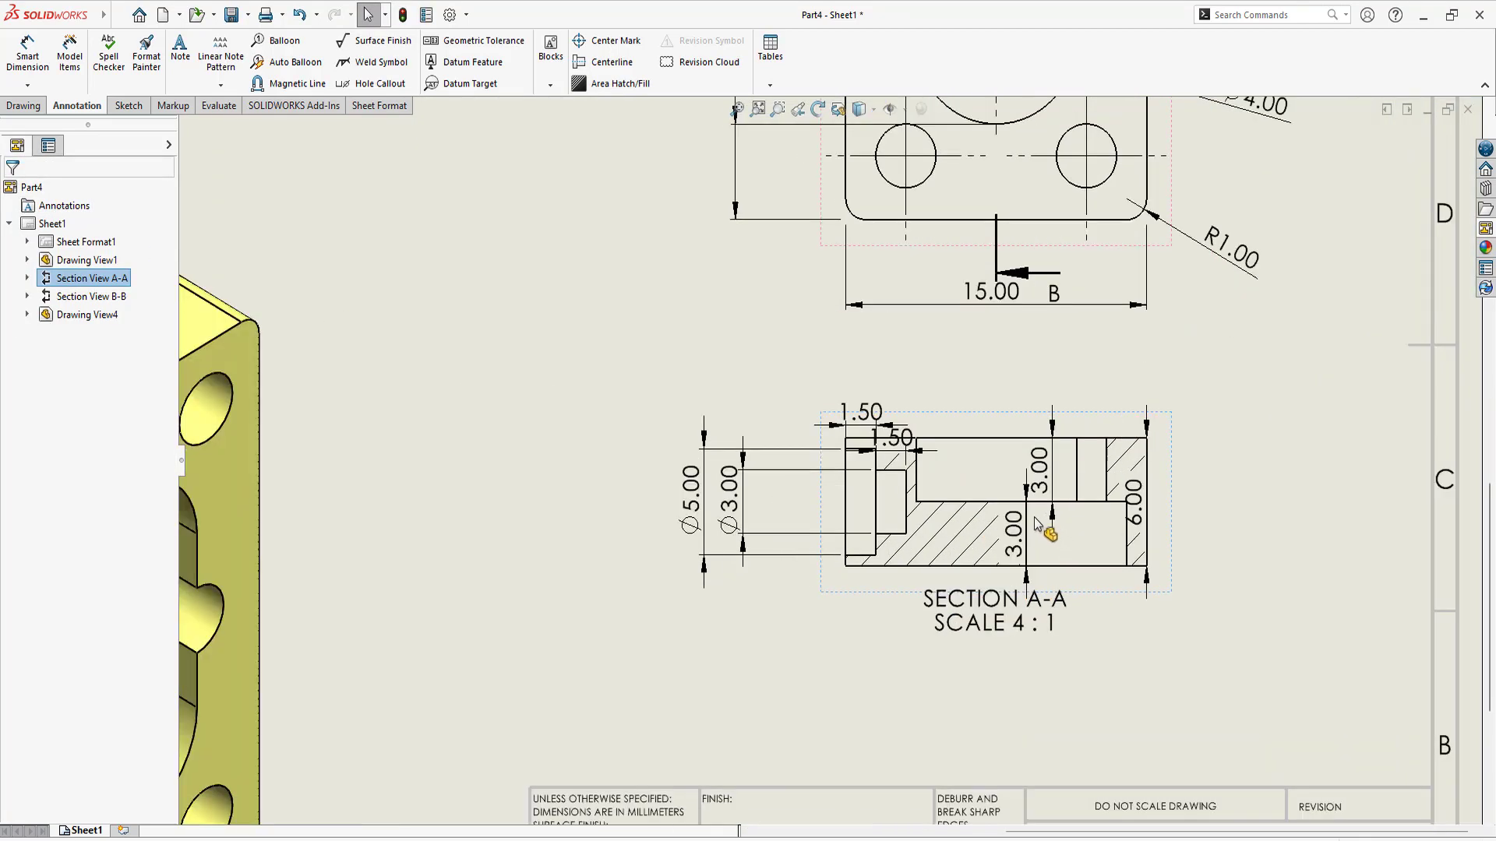
{"action": "scroll", "coordinate": [857, 436], "scroll_direction": "down", "scroll_amount": 1}
{"action": "left_click_drag", "start_coordinate": [795, 379], "coordinate": [795, 329]}
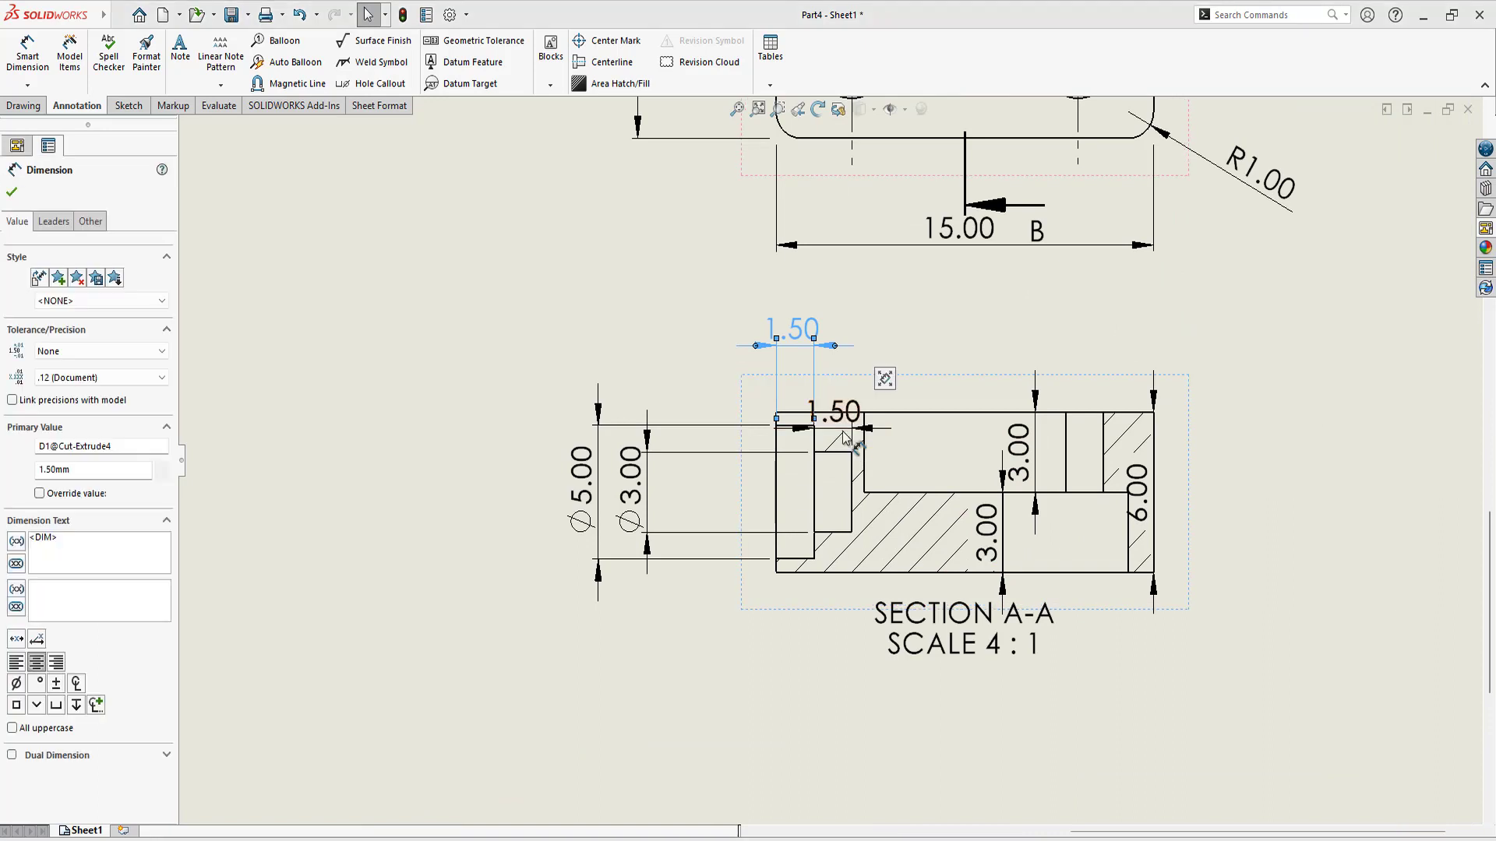
{"action": "left_click", "coordinate": [840, 406]}
{"action": "left_click_drag", "start_coordinate": [841, 406], "coordinate": [841, 384]}
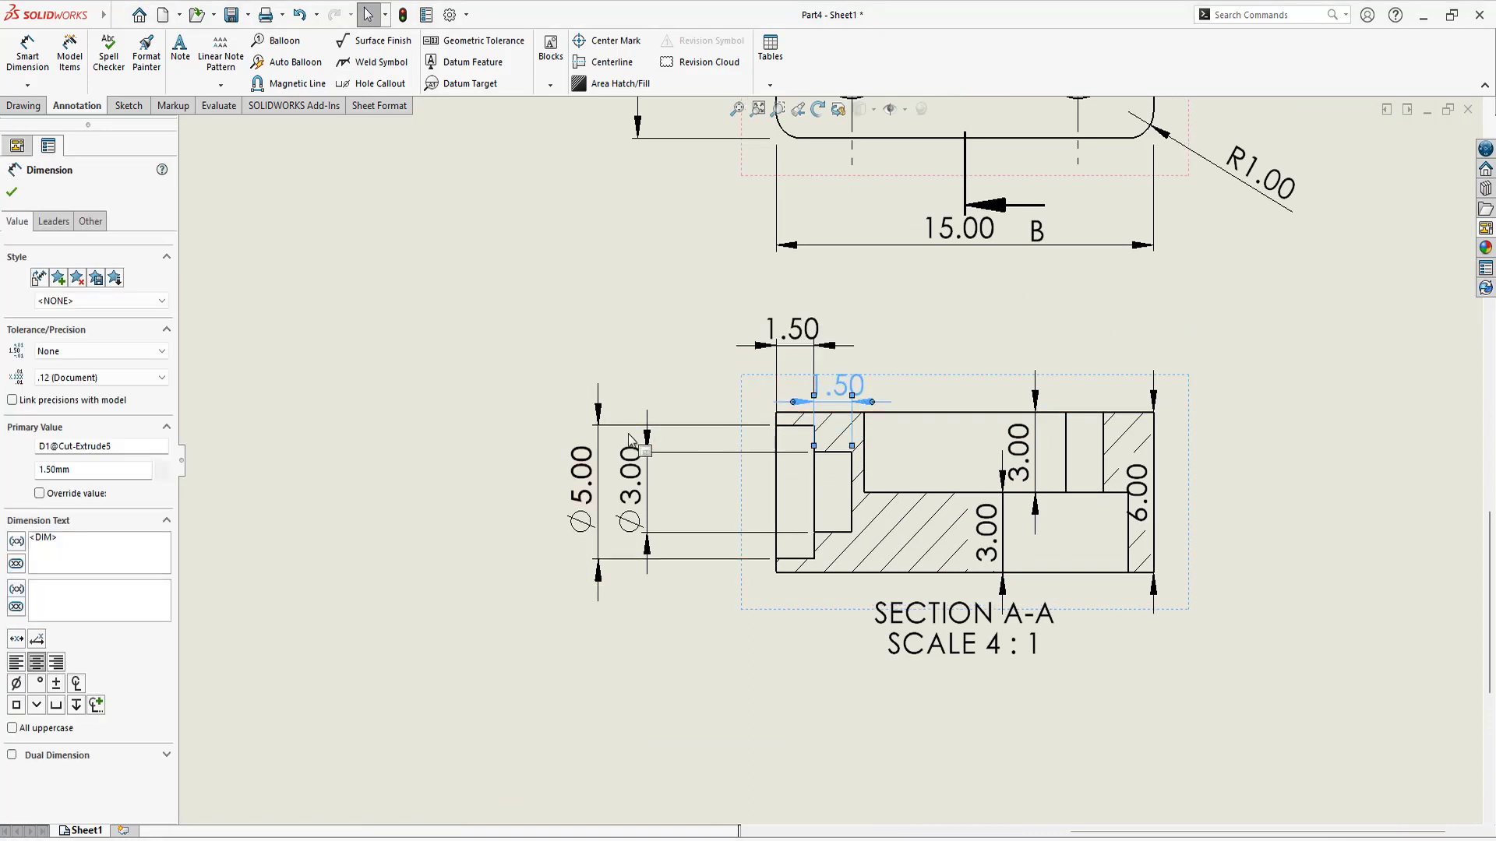
{"action": "left_click_drag", "start_coordinate": [583, 483], "coordinate": [571, 483]}
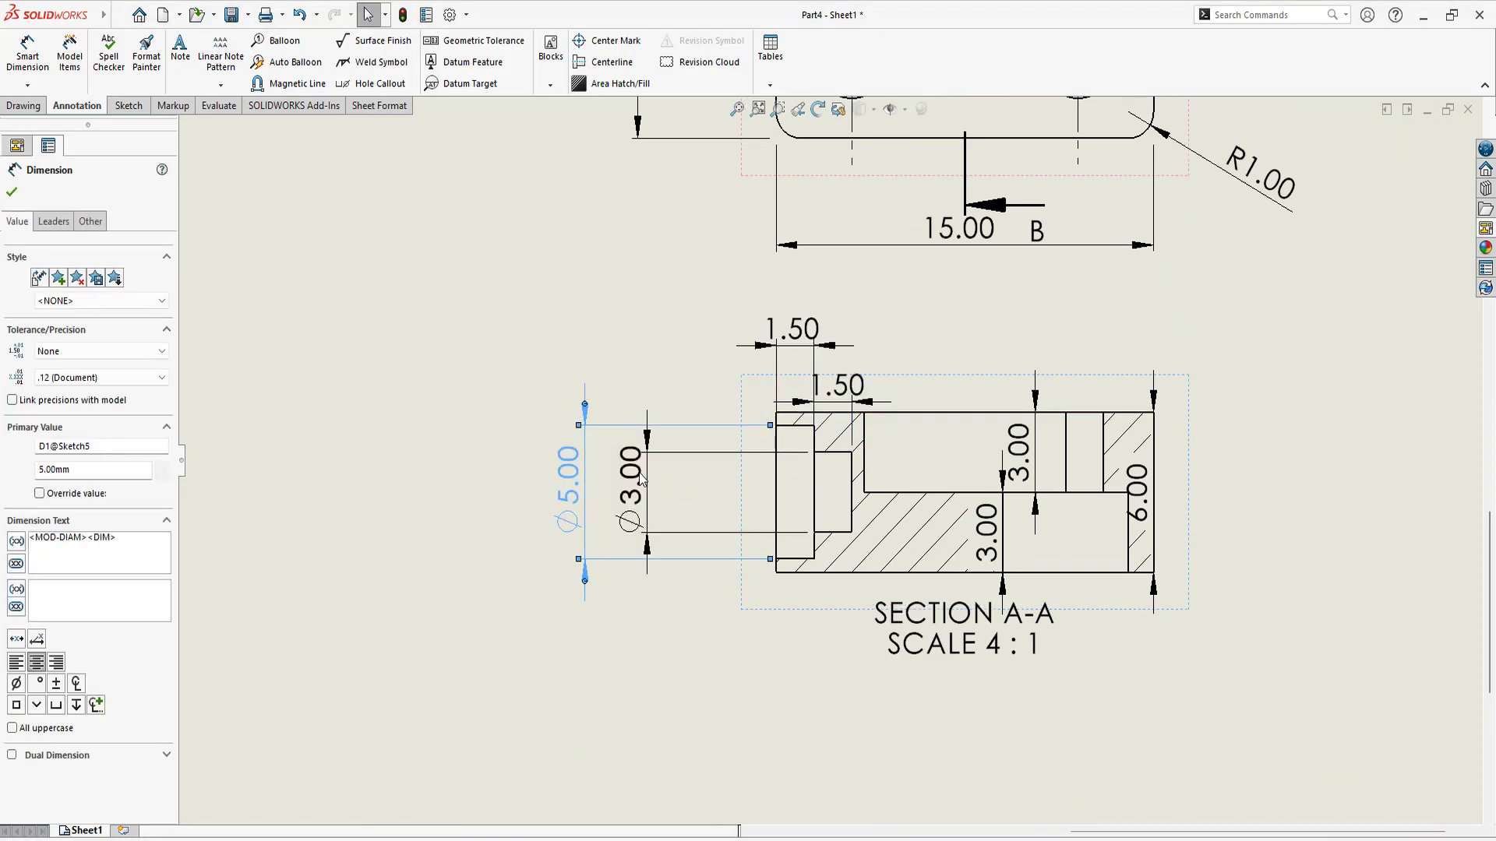
{"action": "left_click", "coordinate": [710, 483]}
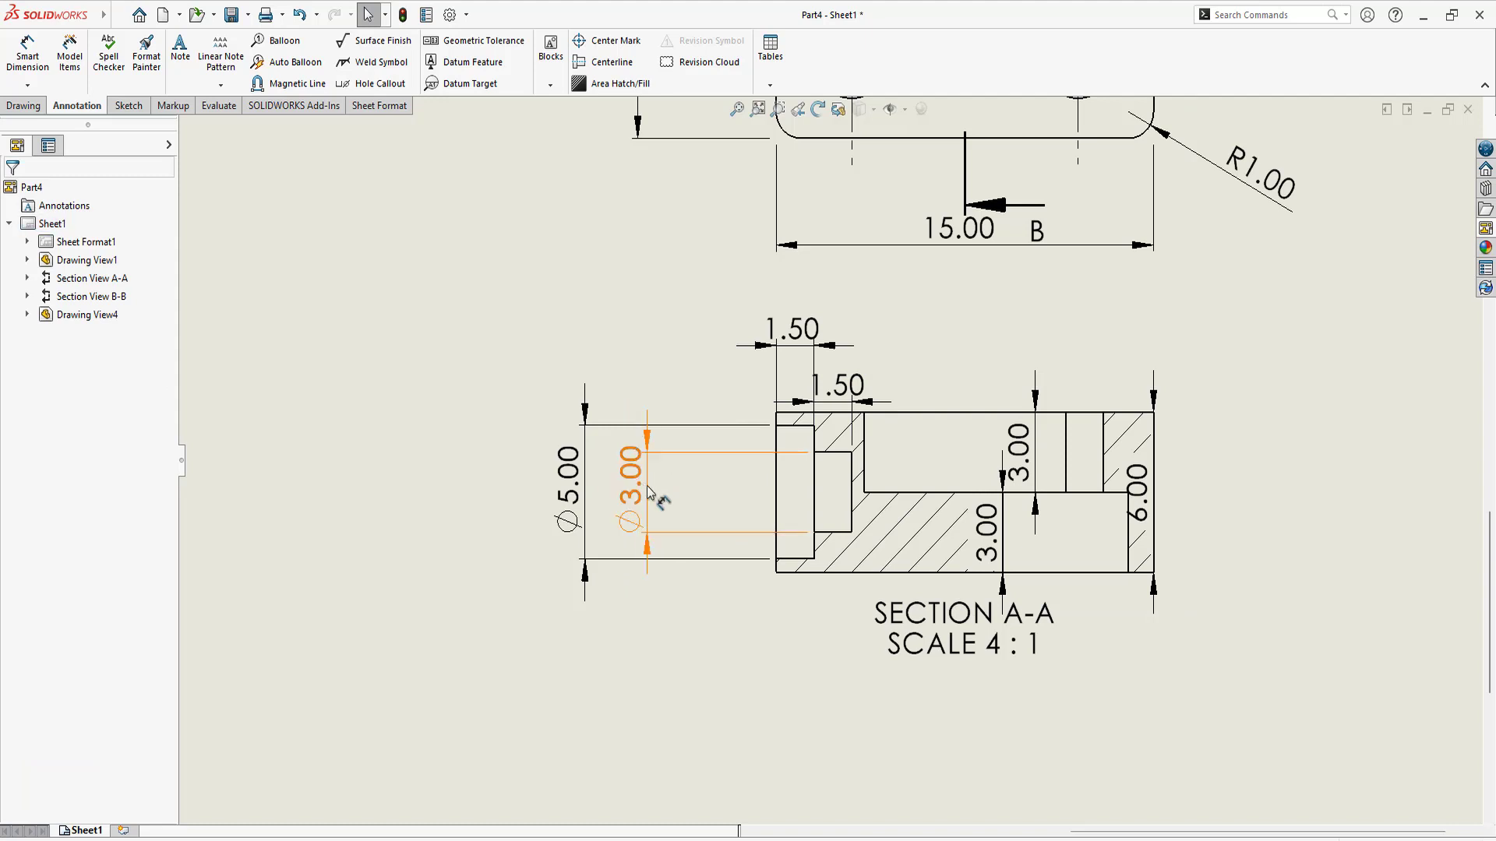
Step: Place Ø3.00 and Ø5.00 beside the section, shift 6.00 right, and confirm
{"action": "left_click_drag", "start_coordinate": [651, 496], "coordinate": [718, 495]}
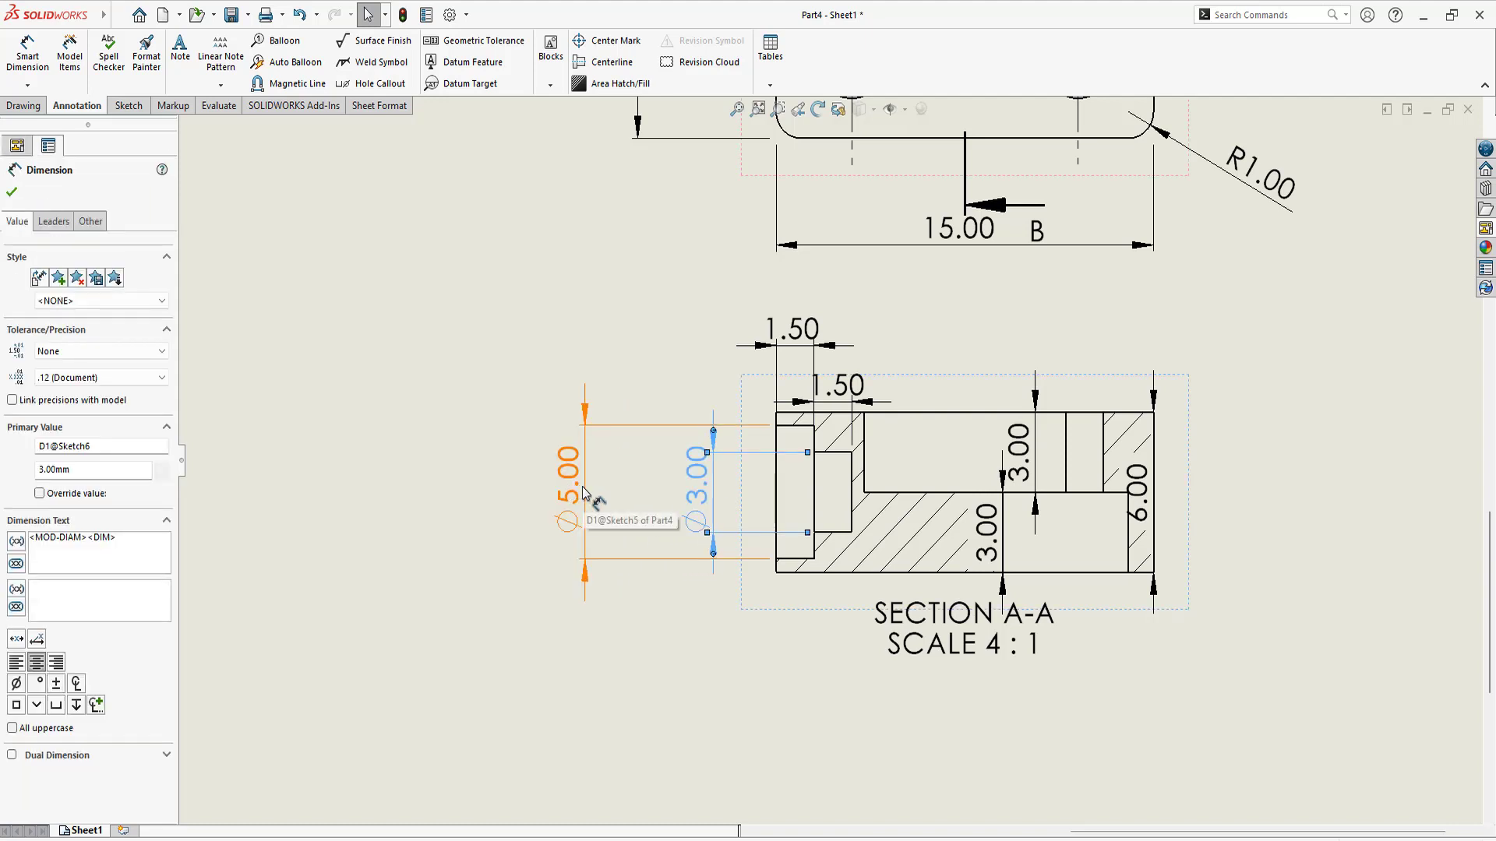
{"action": "left_click", "coordinate": [632, 496]}
{"action": "left_click", "coordinate": [1138, 499]}
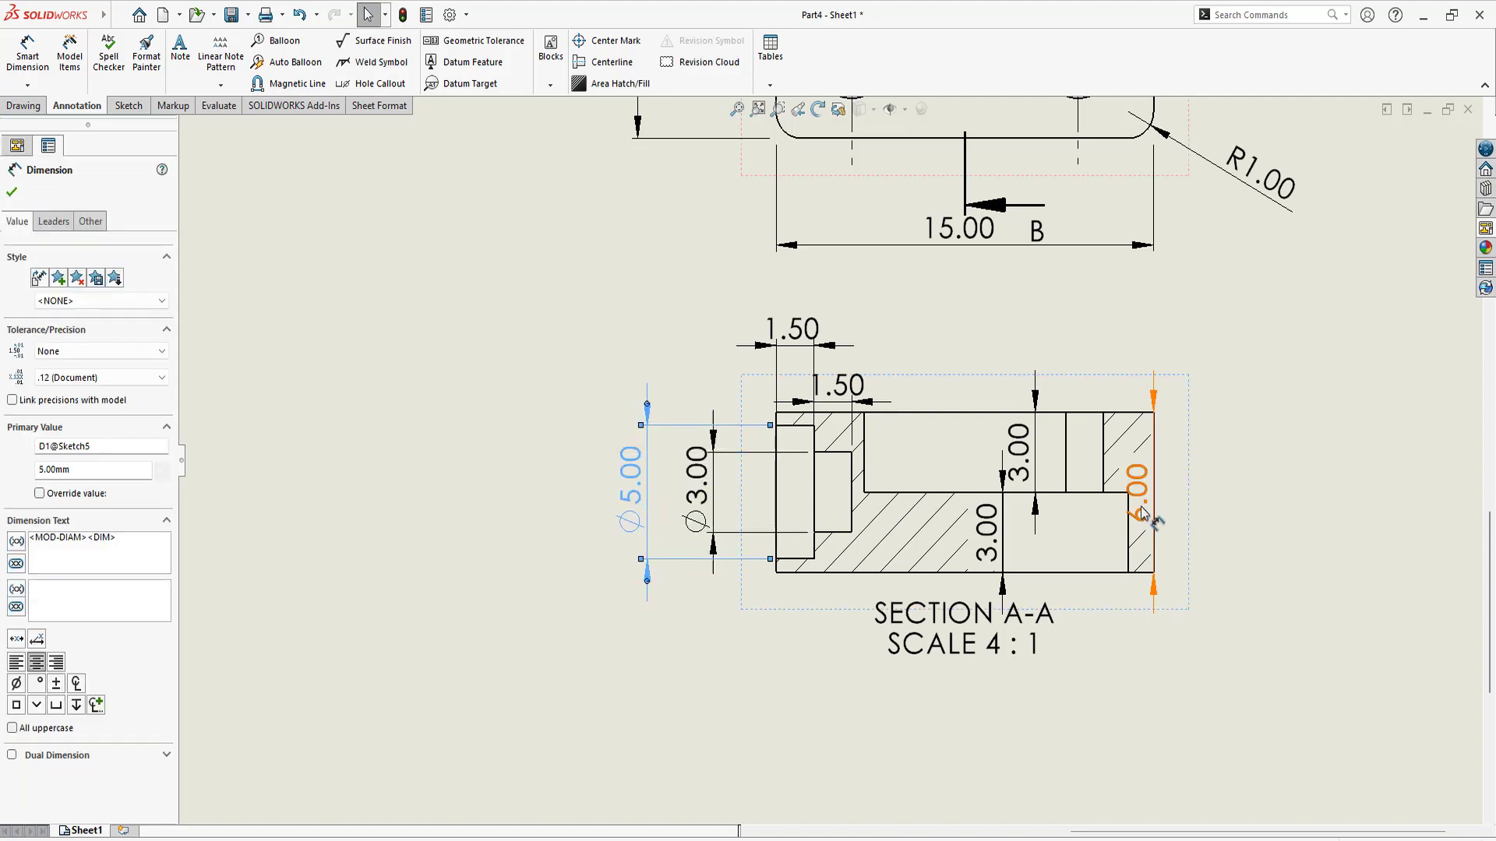
{"action": "left_click", "coordinate": [1215, 518]}
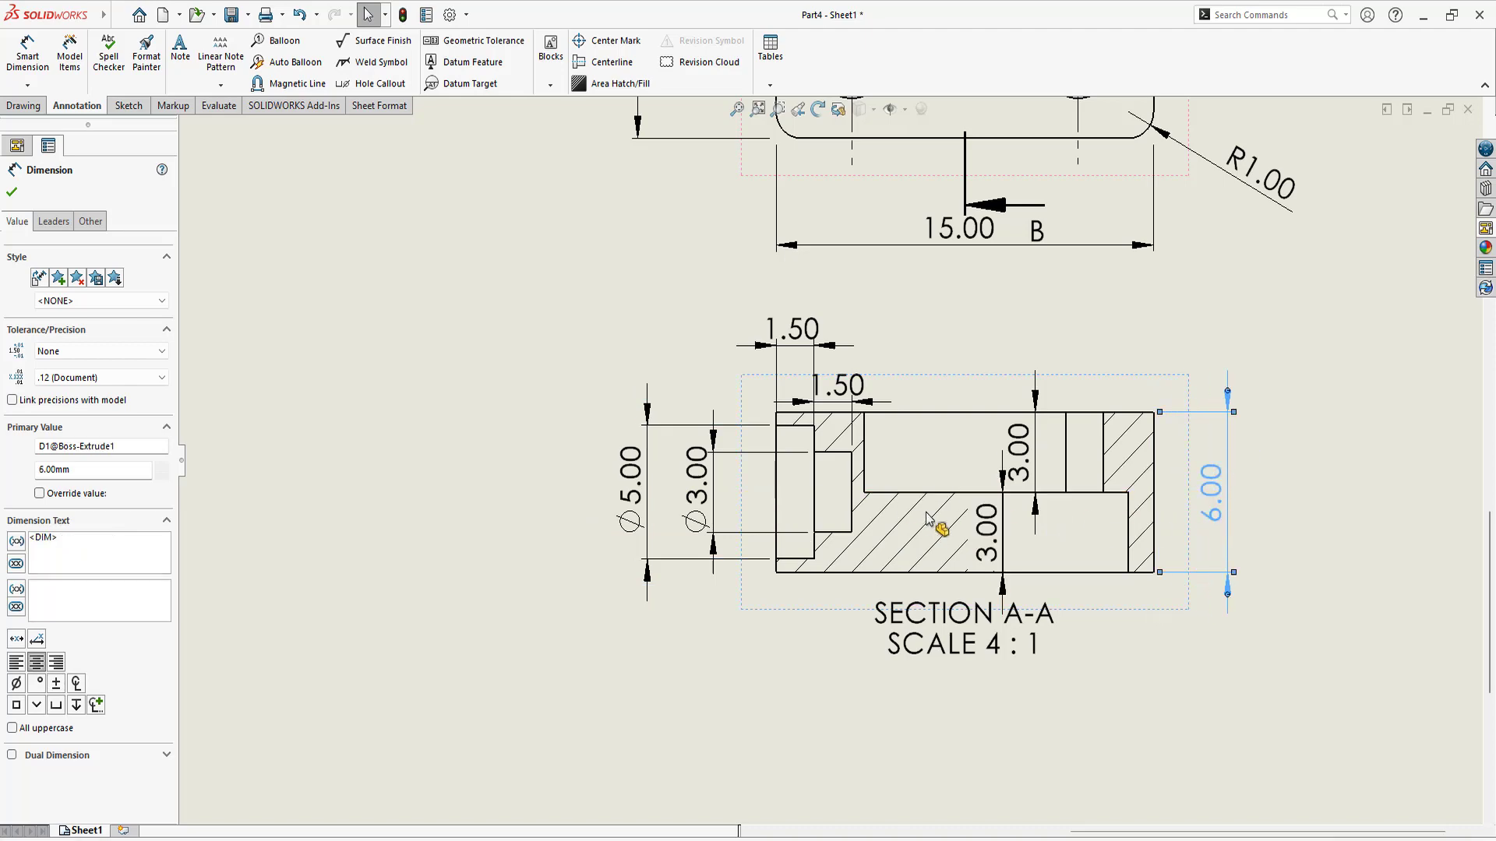
{"action": "scroll", "coordinate": [1145, 523], "scroll_direction": "down", "scroll_amount": 5}
{"action": "scroll", "coordinate": [759, 441], "scroll_direction": "down", "scroll_amount": 3}
{"action": "scroll", "coordinate": [674, 369], "scroll_direction": "up", "scroll_amount": 2}
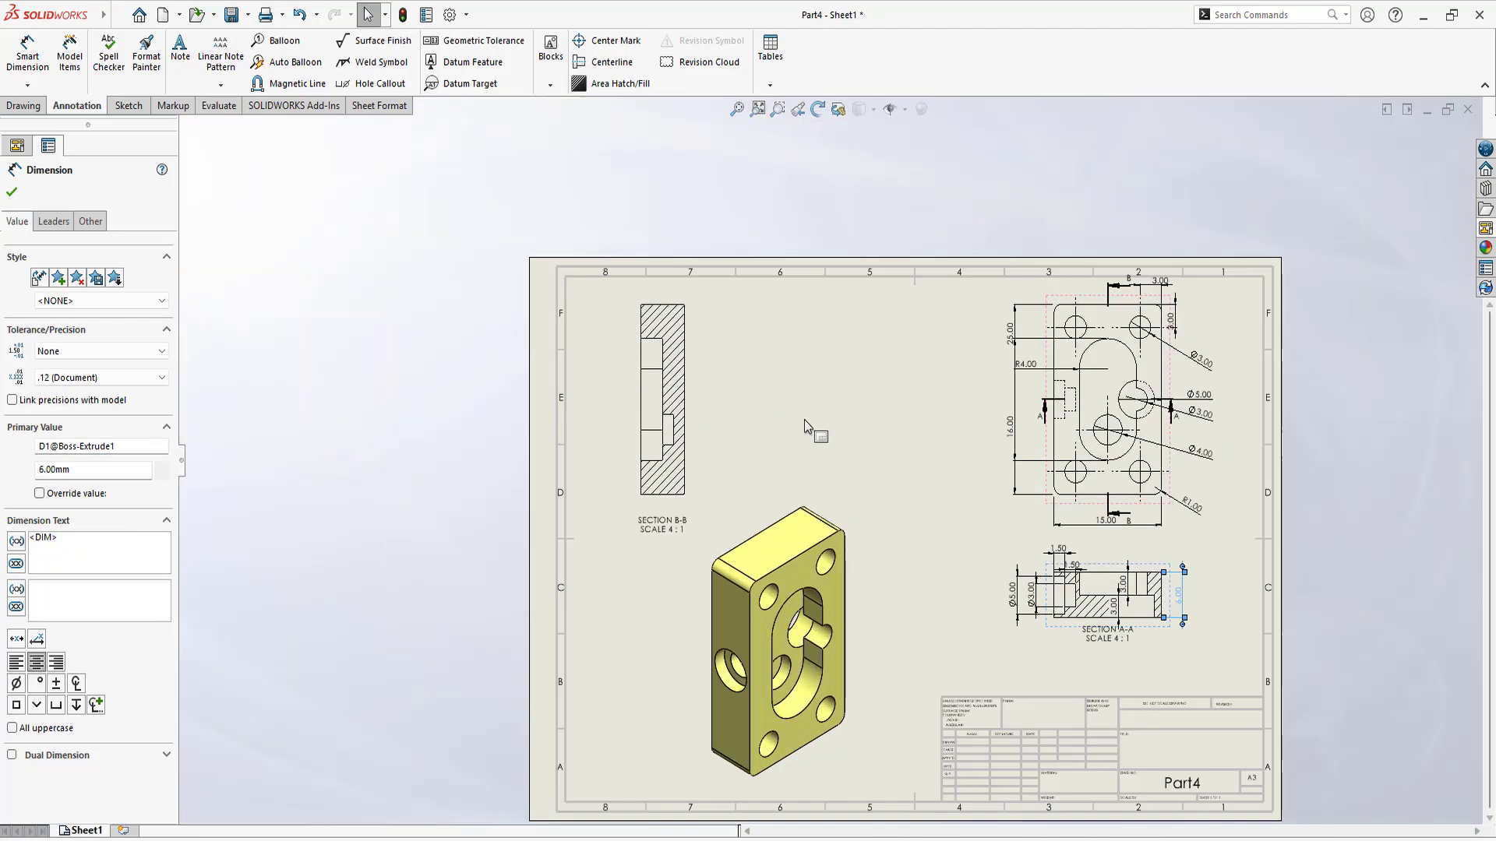
{"action": "left_click", "coordinate": [12, 193]}
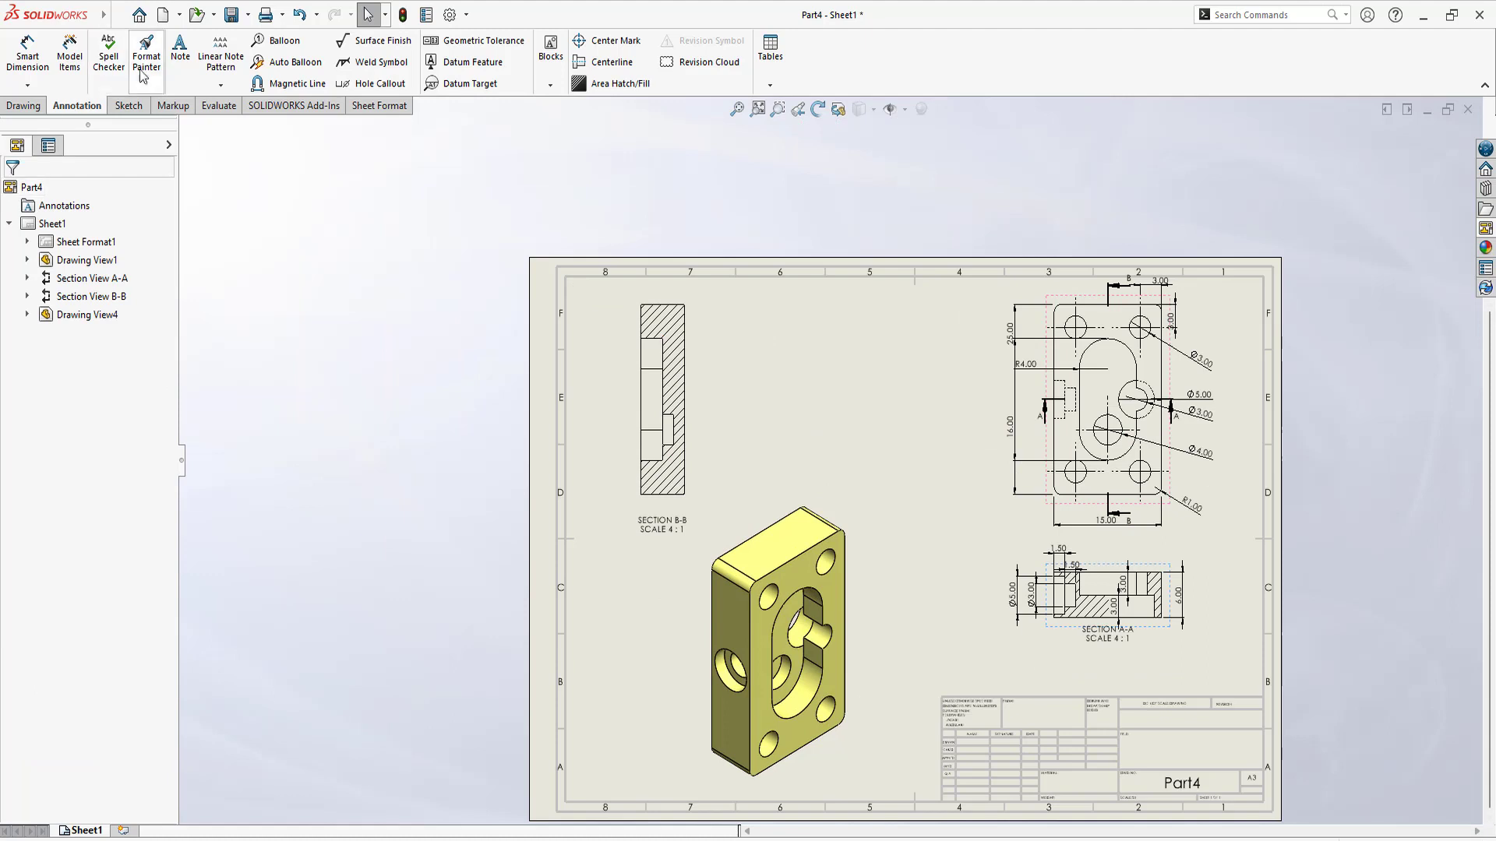
Step: Import model dimensions into Section B-B with Model Items
{"action": "left_click", "coordinate": [70, 53]}
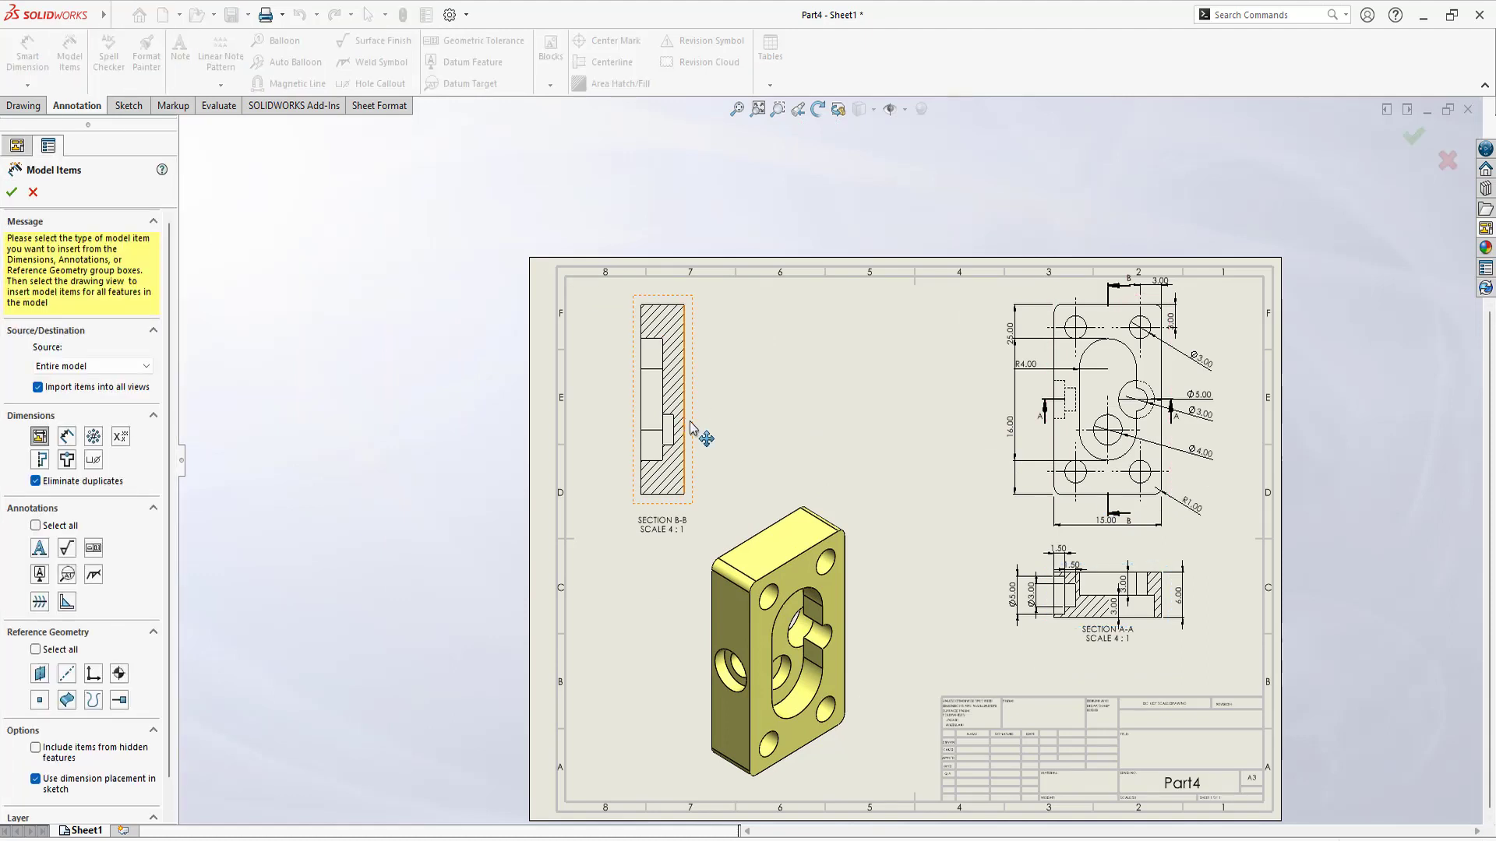
{"action": "left_click", "coordinate": [699, 418]}
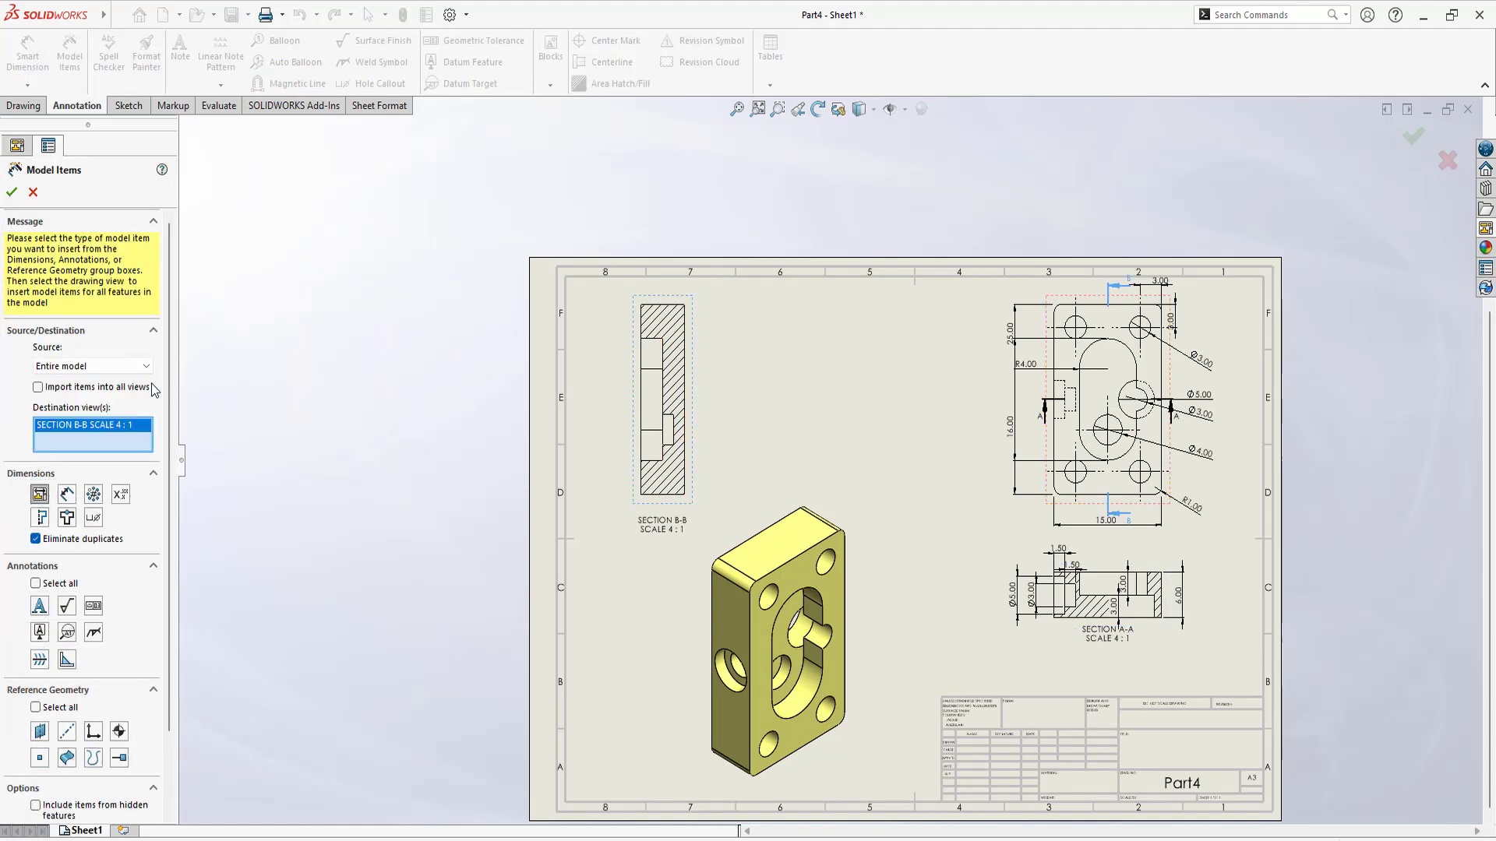
{"action": "left_click", "coordinate": [12, 193]}
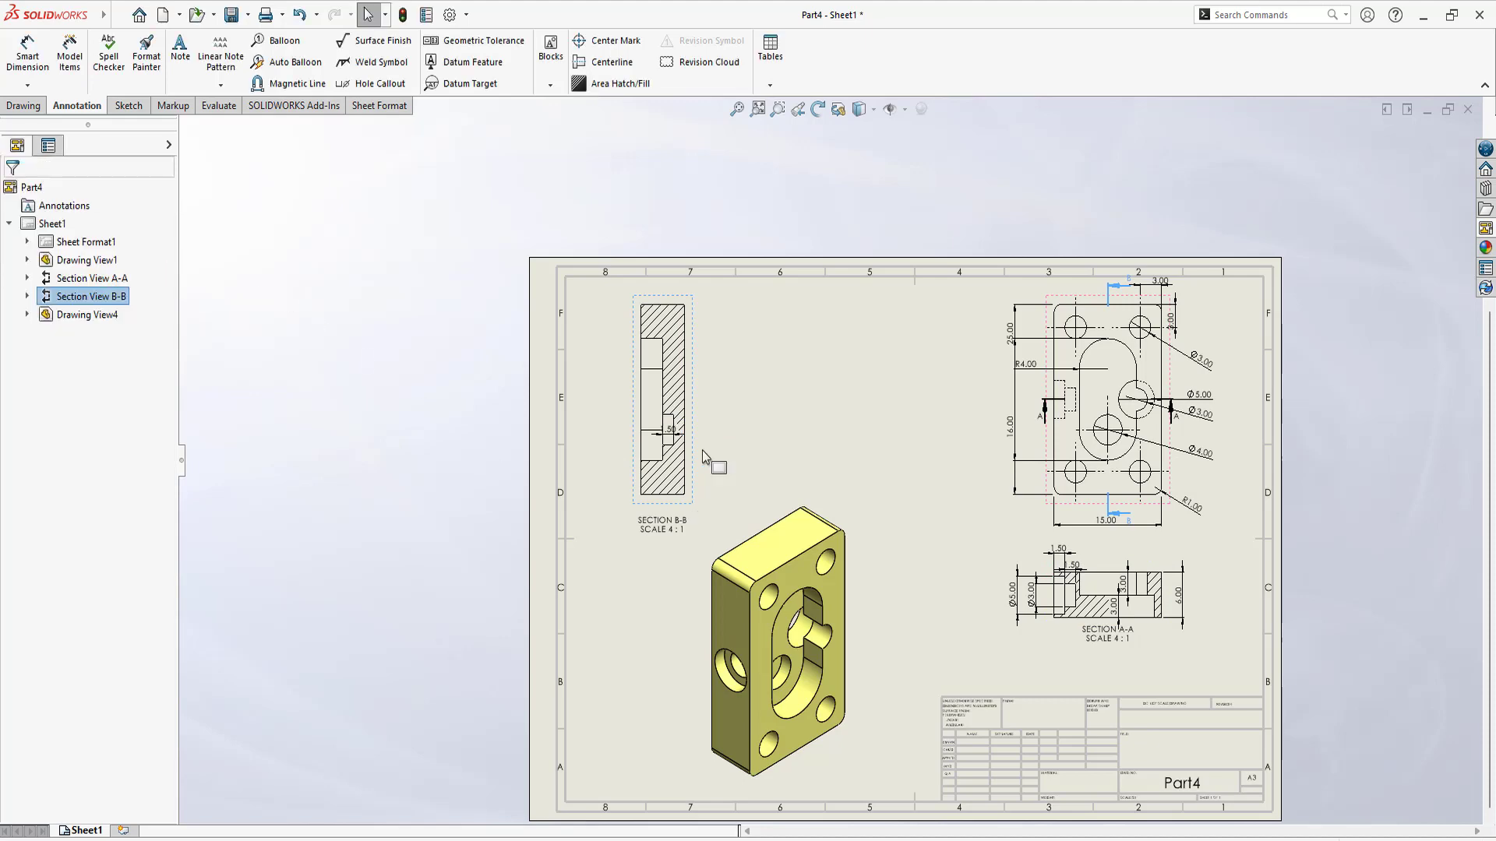
Step: Drag the 1.50 dimension to the right of the recess and confirm
{"action": "scroll", "coordinate": [670, 433], "scroll_direction": "down", "scroll_amount": 3}
{"action": "scroll", "coordinate": [672, 437], "scroll_direction": "down", "scroll_amount": 1}
{"action": "left_click_drag", "start_coordinate": [671, 438], "coordinate": [741, 392]}
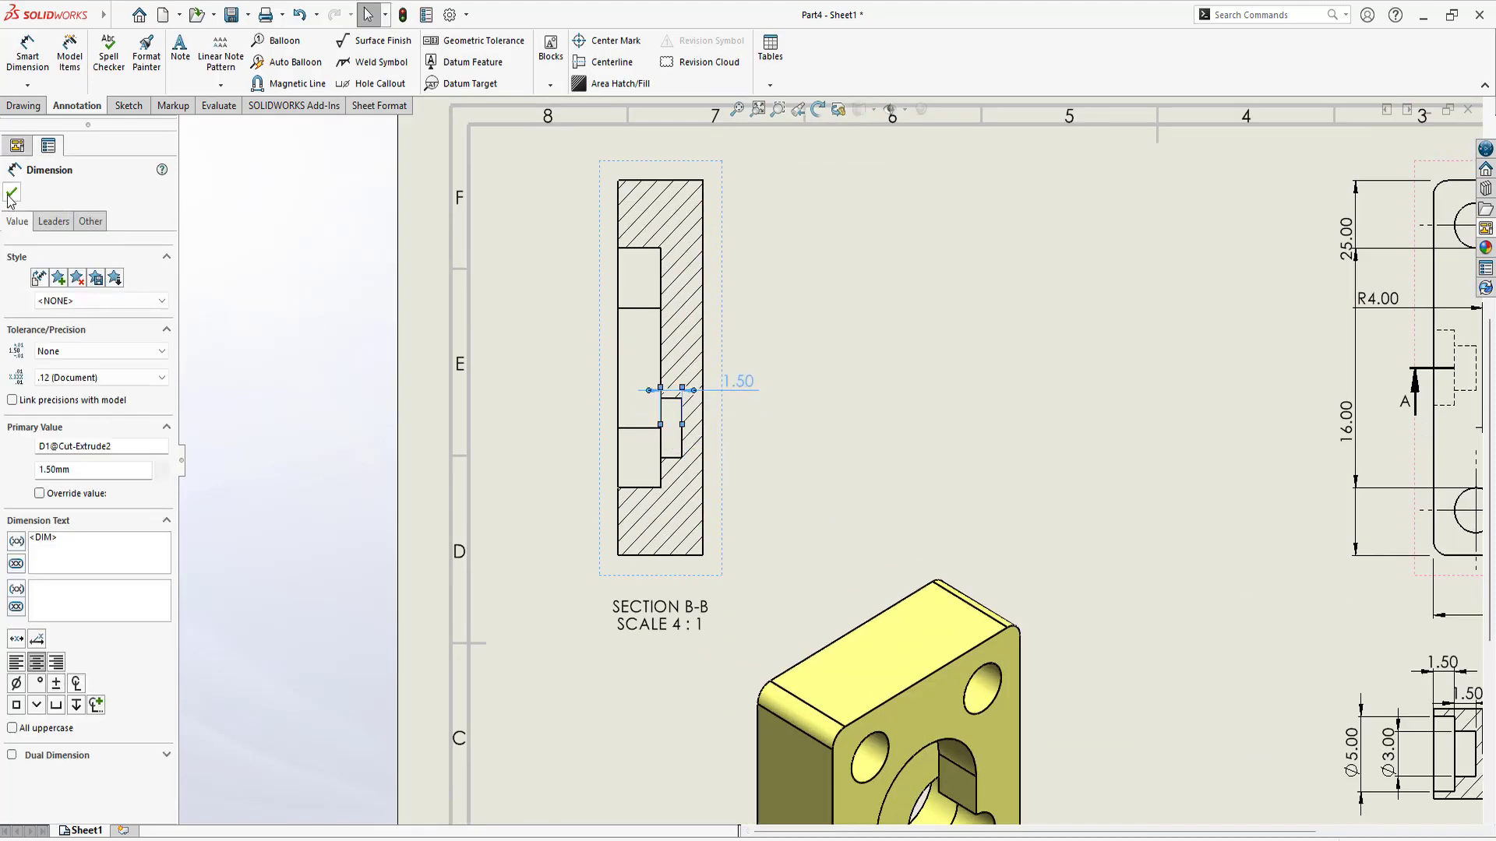
{"action": "left_click", "coordinate": [885, 390]}
{"action": "scroll", "coordinate": [935, 397], "scroll_direction": "up", "scroll_amount": 3}
{"action": "scroll", "coordinate": [1036, 467], "scroll_direction": "up", "scroll_amount": 3}
{"action": "scroll", "coordinate": [1079, 520], "scroll_direction": "down", "scroll_amount": 1}
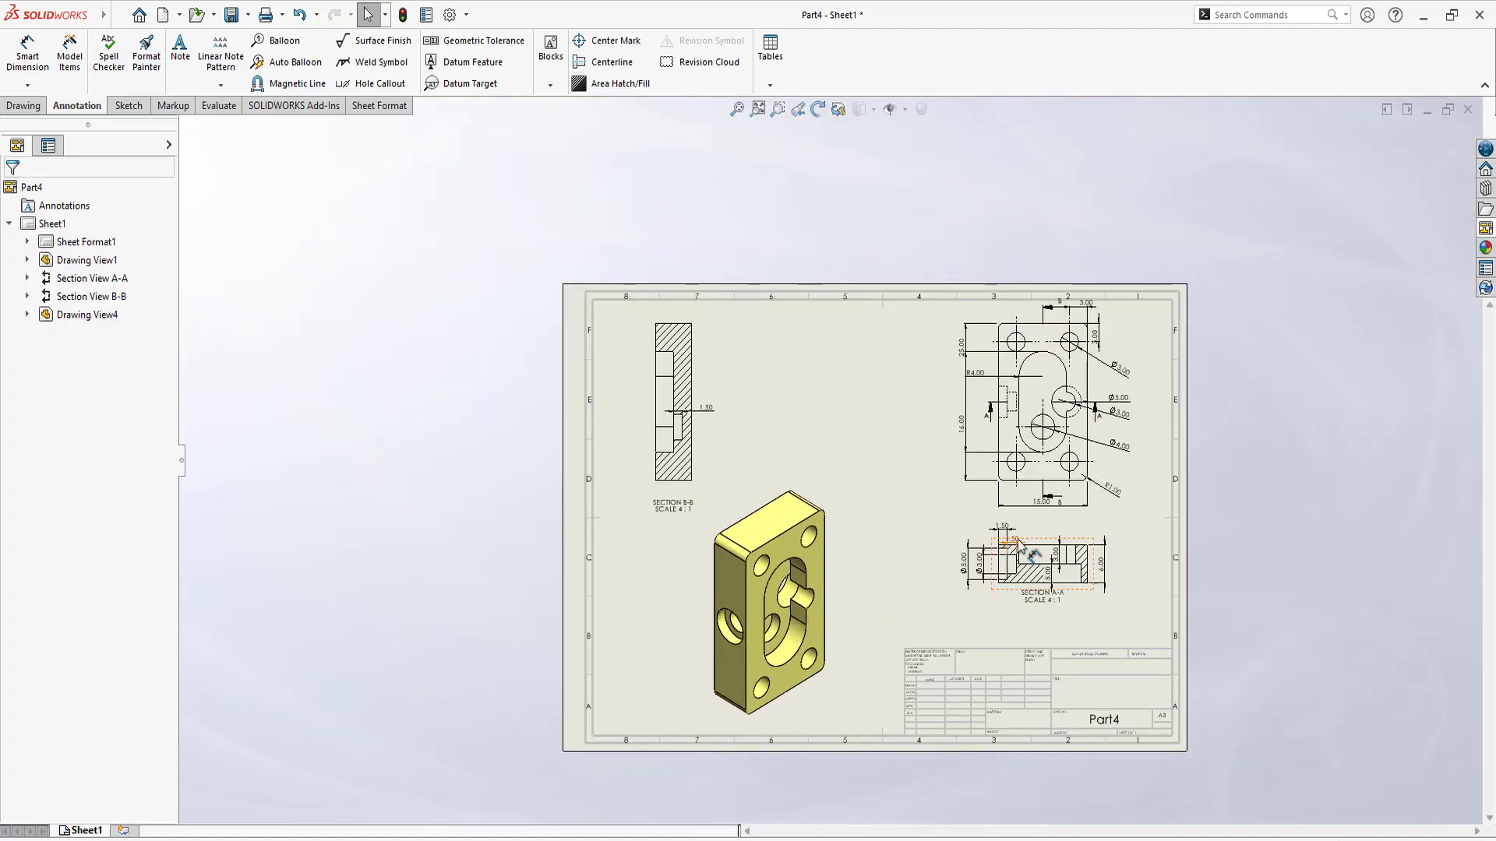
{"action": "scroll", "coordinate": [974, 514], "scroll_direction": "down", "scroll_amount": 1}
{"action": "scroll", "coordinate": [885, 508], "scroll_direction": "down", "scroll_amount": 1}
{"action": "scroll", "coordinate": [884, 508], "scroll_direction": "up", "scroll_amount": 1}
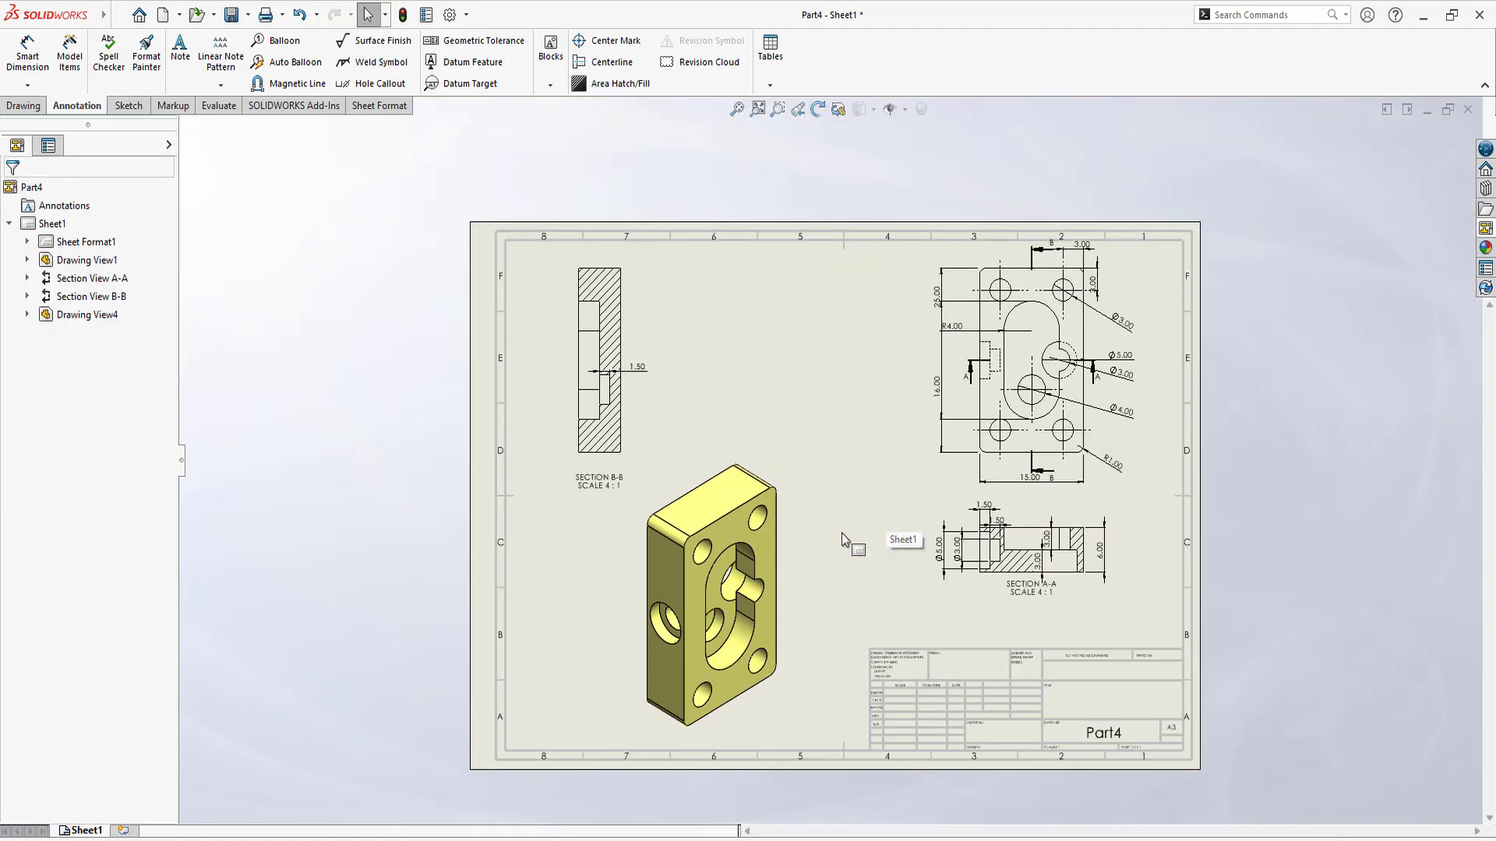
{"action": "scroll", "coordinate": [841, 533], "scroll_direction": "down", "scroll_amount": 1}
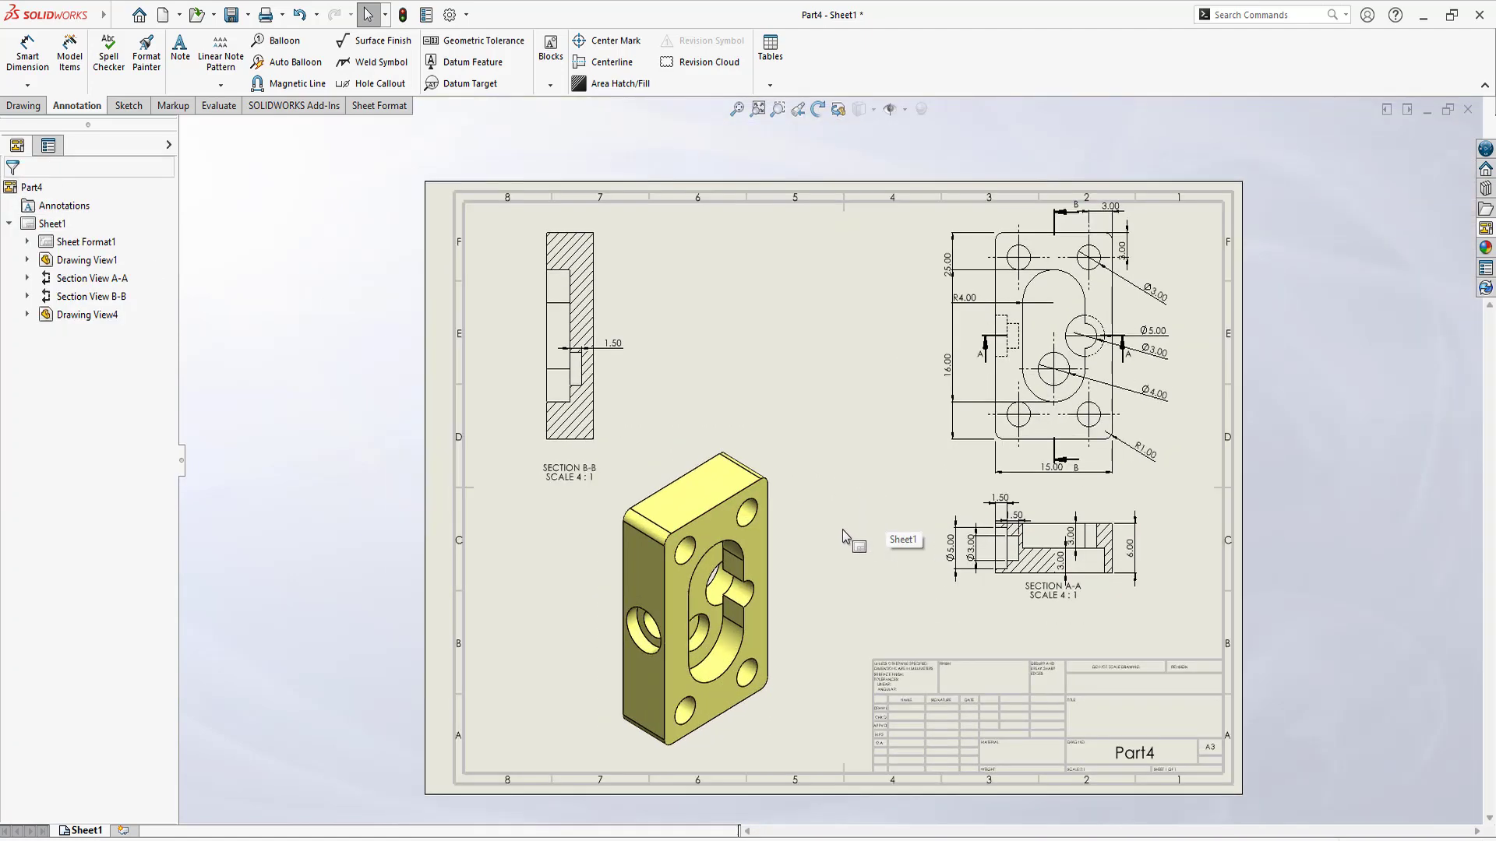
Step: Fit the whole sheet in the window and check the reference PDF before returning
{"action": "left_click", "coordinate": [736, 109]}
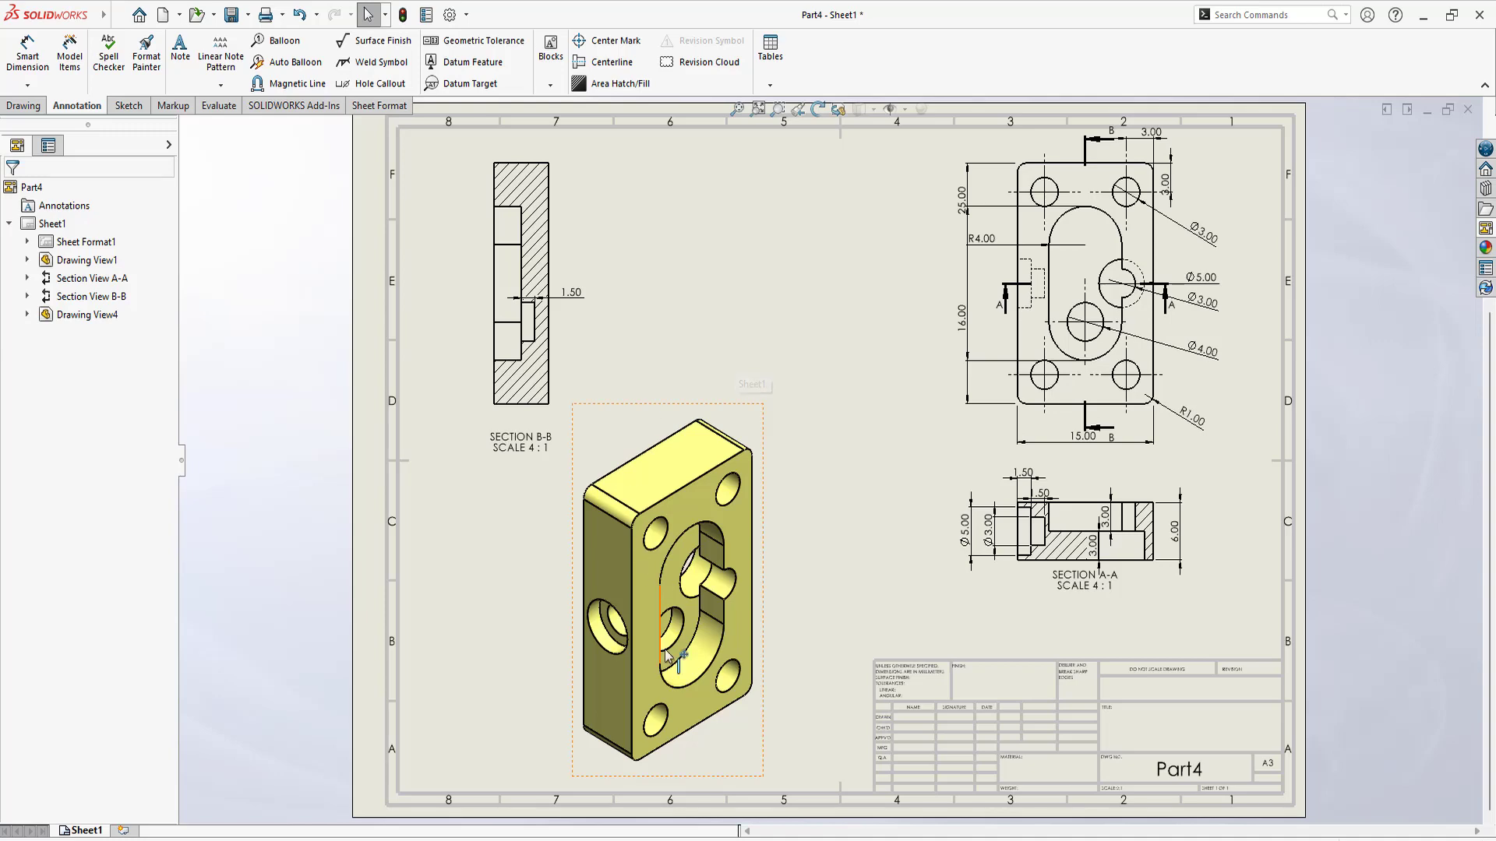
{"action": "key", "text": "alt+Tab"}
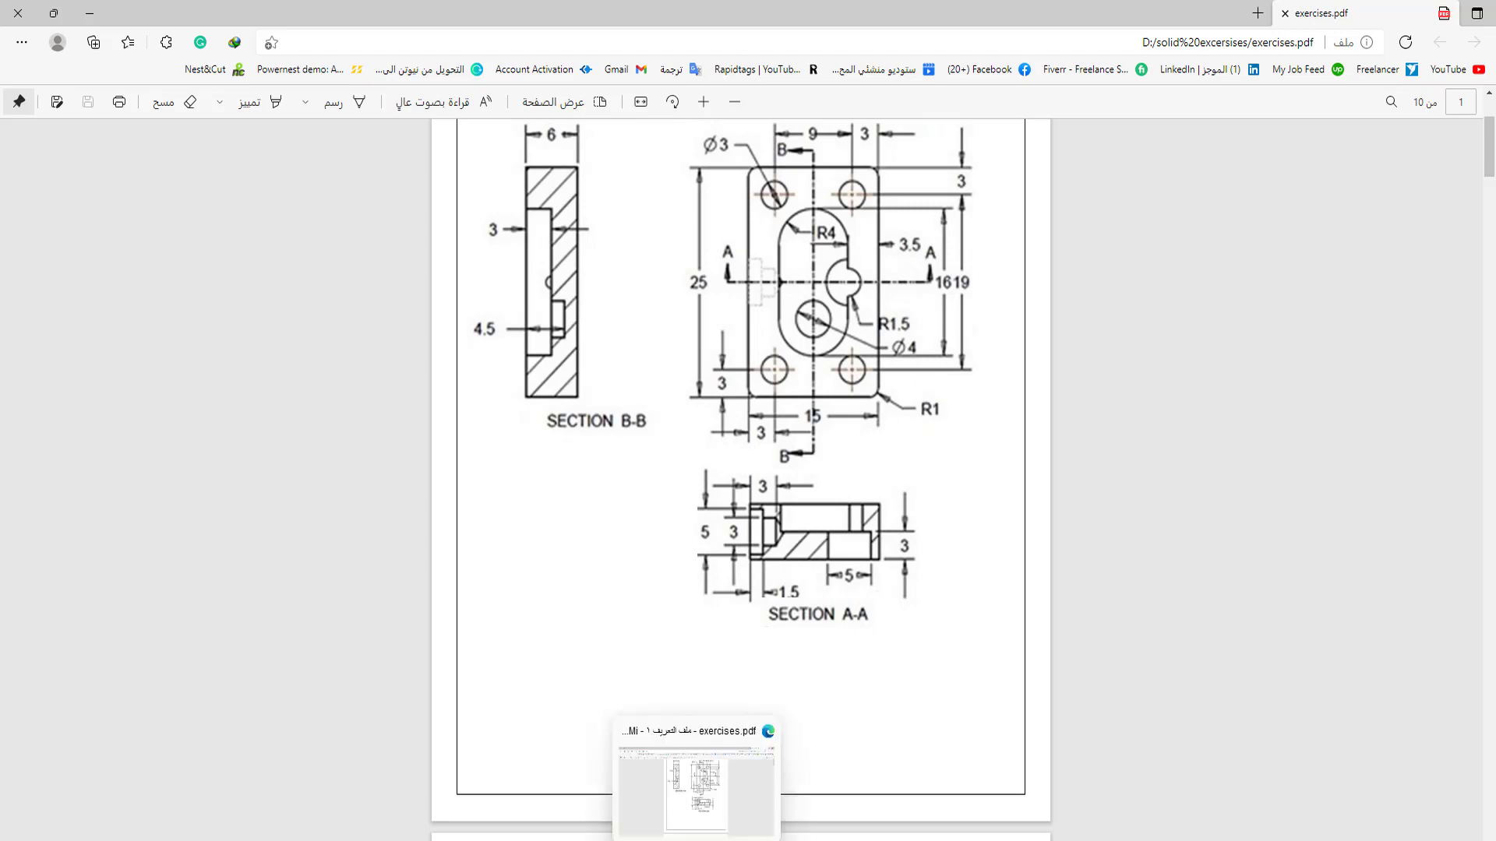
{"action": "key", "text": "alt+Tab"}
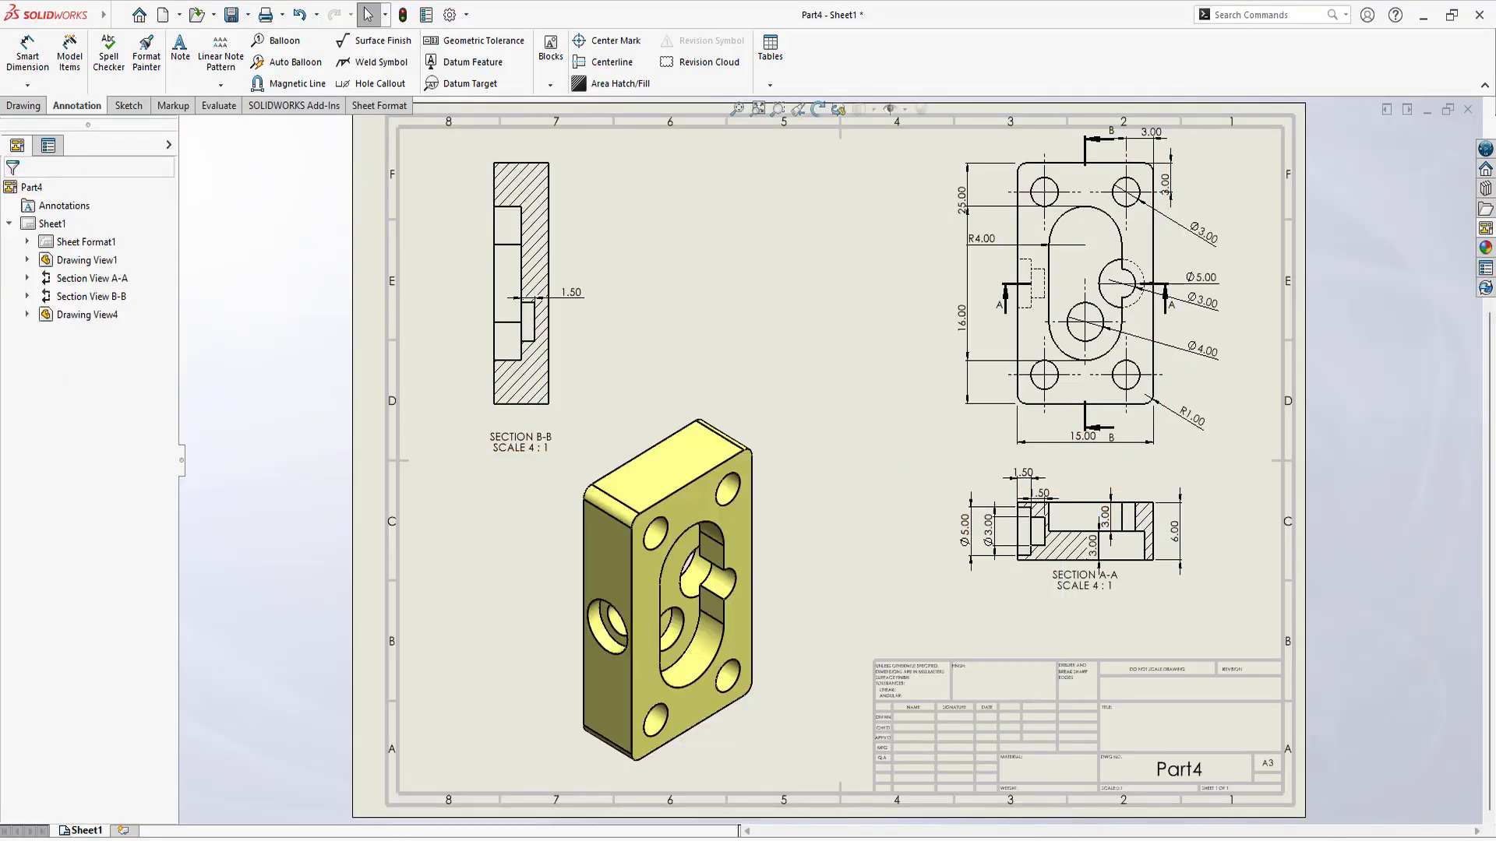
{"action": "left_click", "coordinate": [713, 804]}
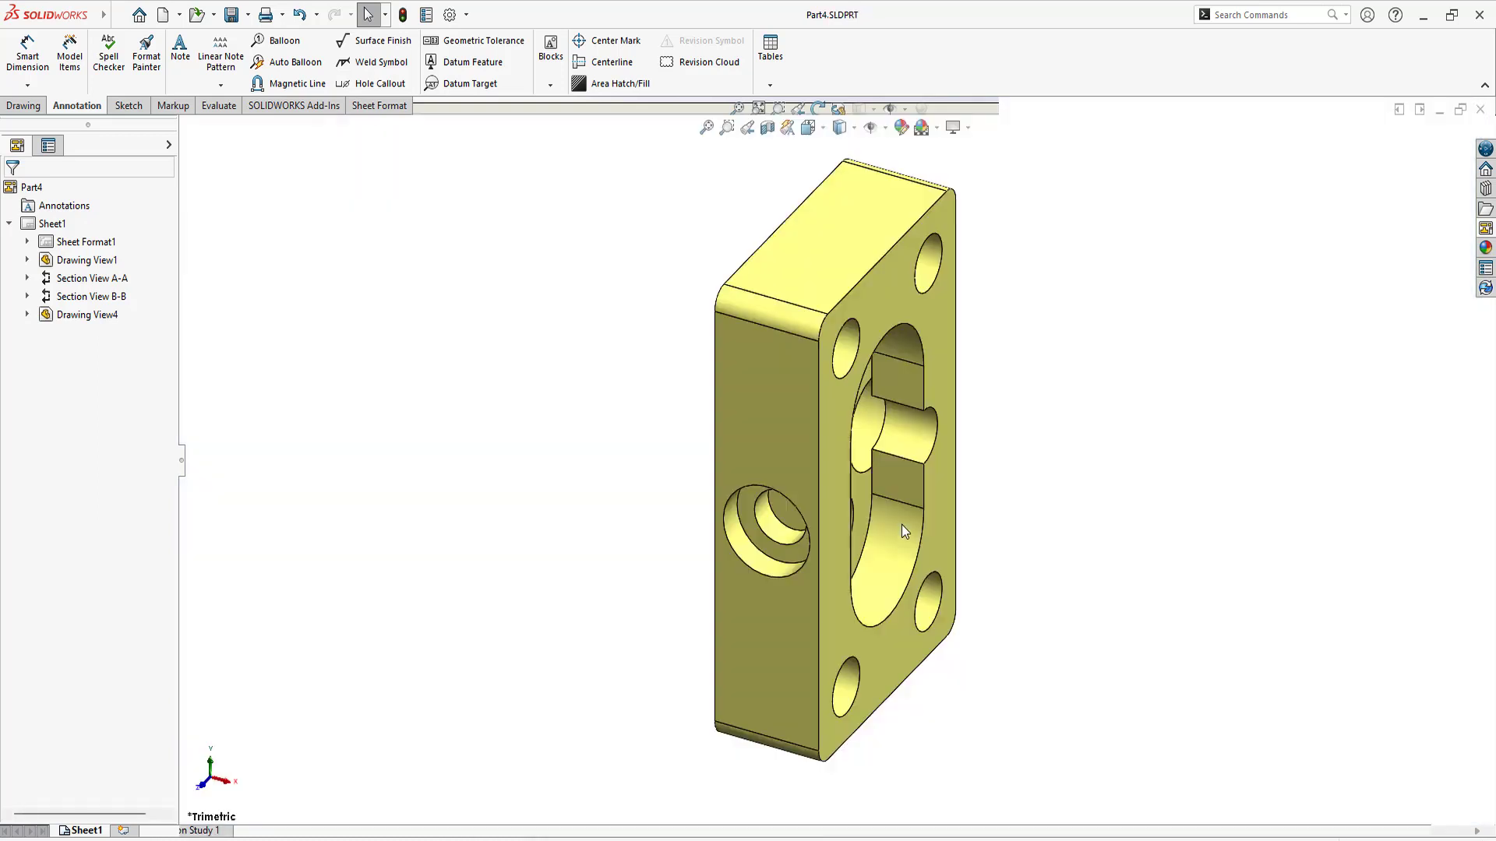